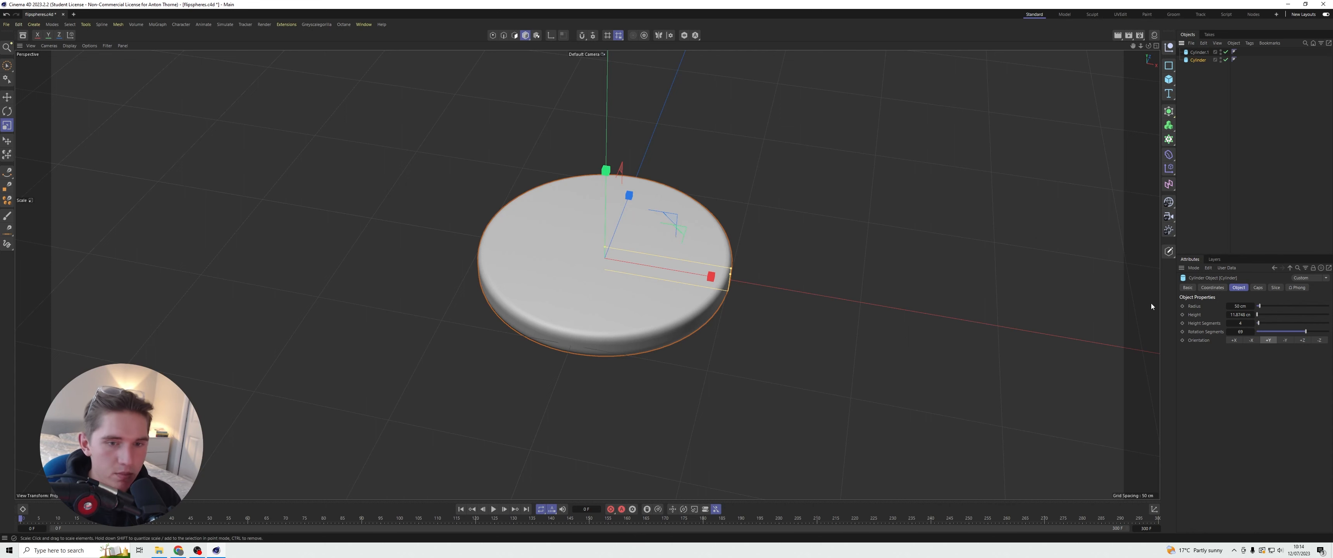
{"action": "left_click_drag", "start_coordinate": [1259, 306], "coordinate": [1257, 306]}
{"action": "key", "text": "ctrl+z"}
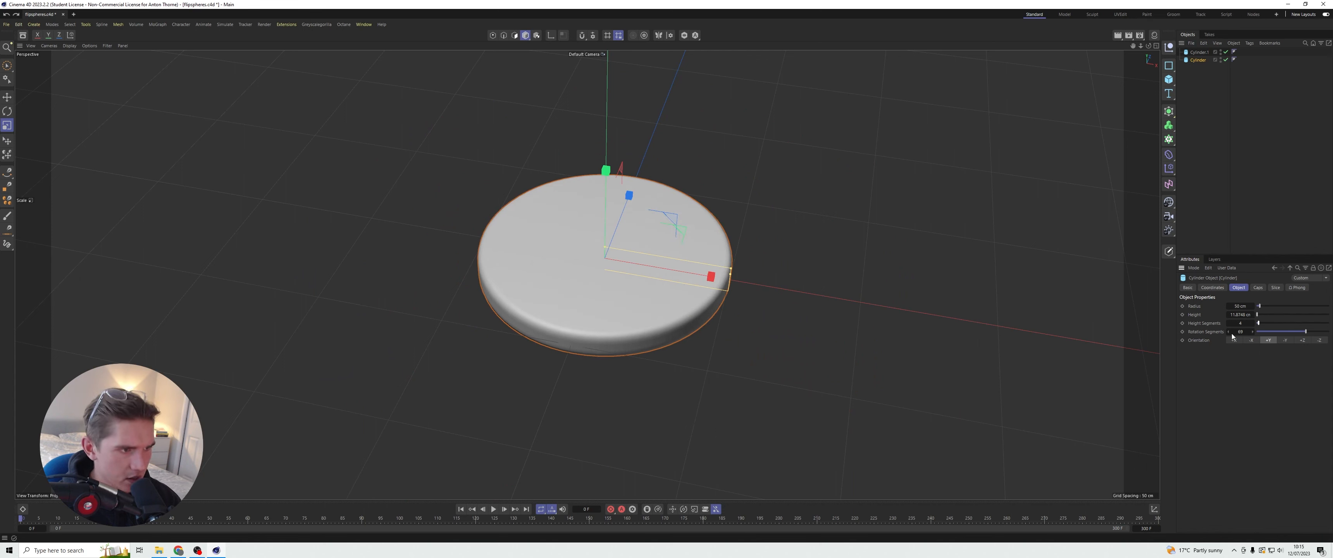
{"action": "left_click", "coordinate": [1260, 288]}
{"action": "mouse_move", "coordinate": [1265, 340]}
{"action": "left_mouse_down"}
{"action": "mouse_move", "coordinate": [1238, 333]}
{"action": "mouse_move", "coordinate": [1271, 334]}
{"action": "mouse_move", "coordinate": [1258, 335]}
{"action": "left_mouse_up"}
- Display the viewport with Gouraud Shading (Lines) so the cylinders' segment lines are drawn
{"action": "left_click", "coordinate": [1155, 223]}
{"action": "left_click", "coordinate": [69, 45]}
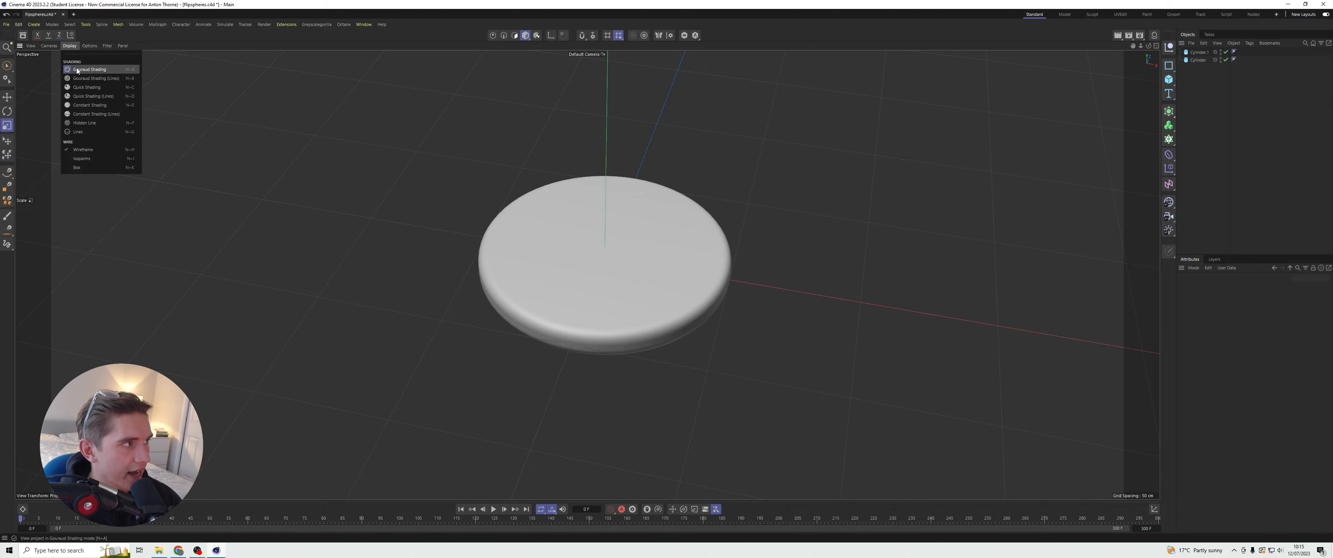
{"action": "left_click", "coordinate": [79, 78]}
{"action": "left_click_drag", "start_coordinate": [538, 302], "coordinate": [602, 239], "text": "alt"}
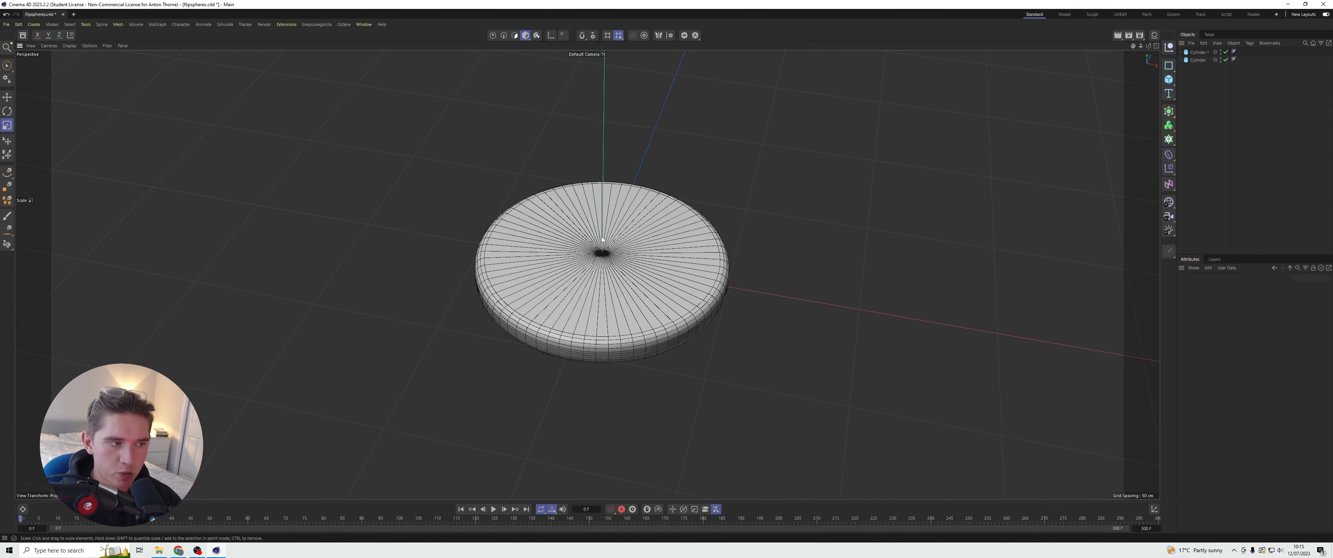
{"action": "mouse_move", "coordinate": [1146, 48]}
{"action": "left_mouse_down"}
{"action": "mouse_move", "coordinate": [1107, 15]}
{"action": "mouse_move", "coordinate": [1145, 49]}
{"action": "left_mouse_up"}
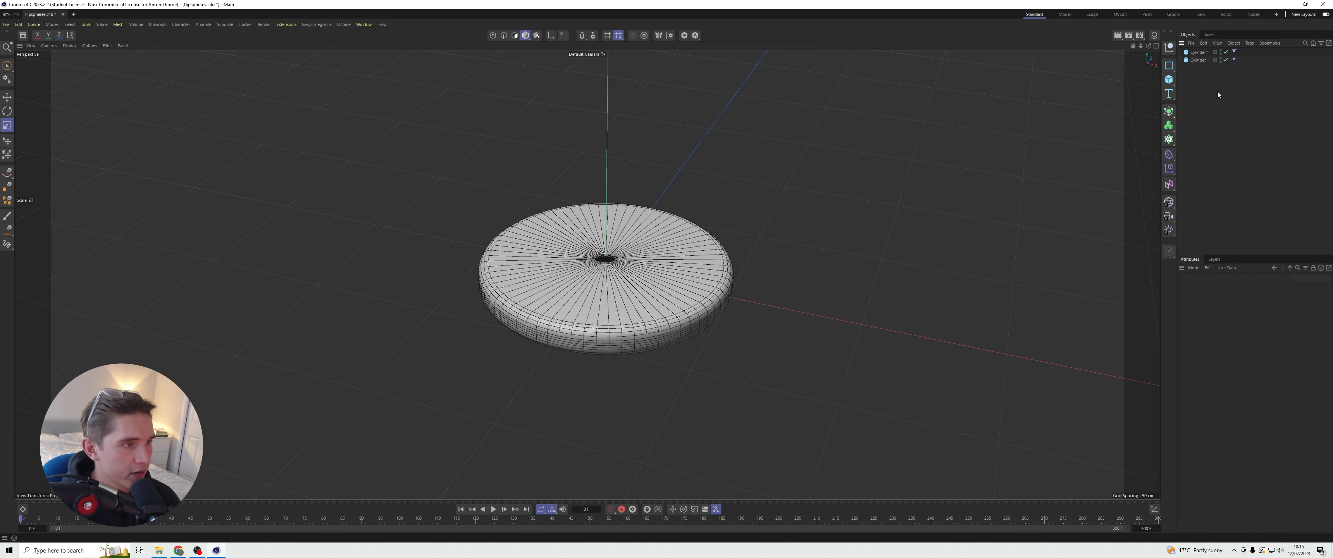
{"action": "left_click_drag", "start_coordinate": [1148, 46], "coordinate": [1199, 114]}
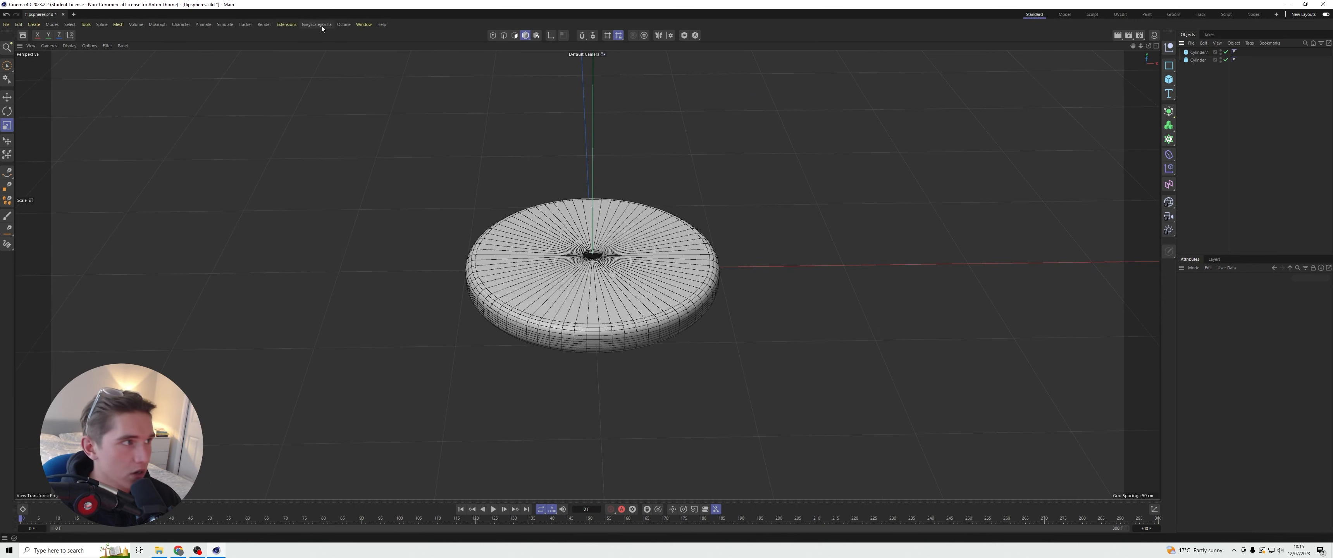
- Open the Octane Live Viewer side by side with the main window and save the project
{"action": "left_click", "coordinate": [344, 25]}
{"action": "left_click", "coordinate": [357, 51]}
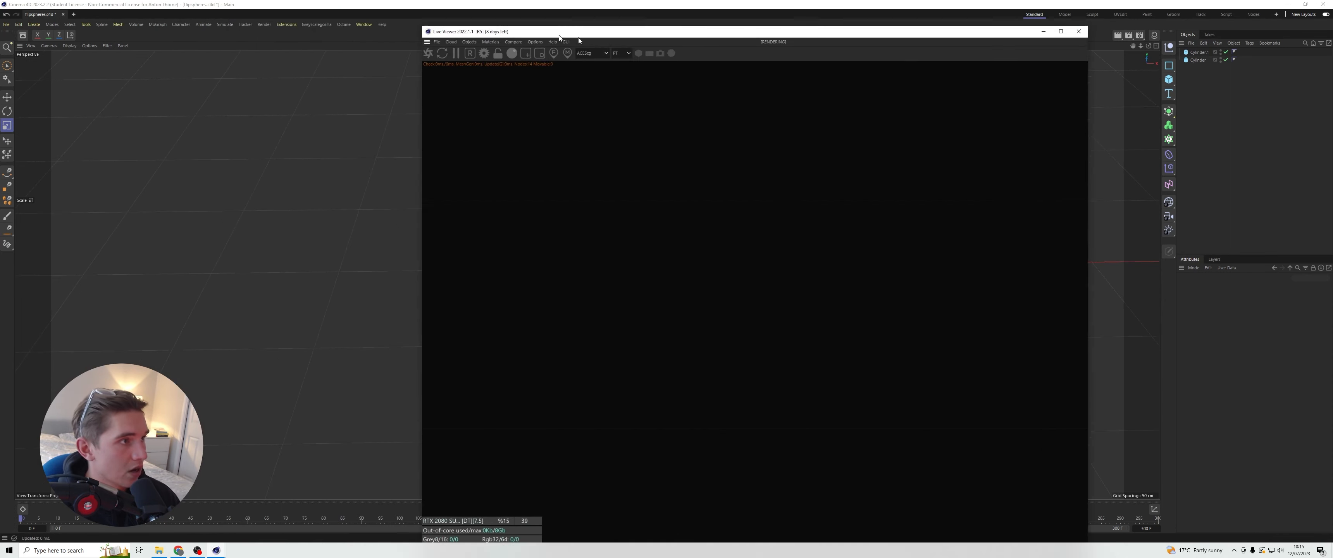
{"action": "left_click_drag", "start_coordinate": [559, 35], "coordinate": [664, 42]}
{"action": "left_click_drag", "start_coordinate": [653, 4], "coordinate": [2, 12]}
{"action": "left_click_drag", "start_coordinate": [608, 38], "coordinate": [1331, 76]}
{"action": "key", "text": "ctrl+s"}
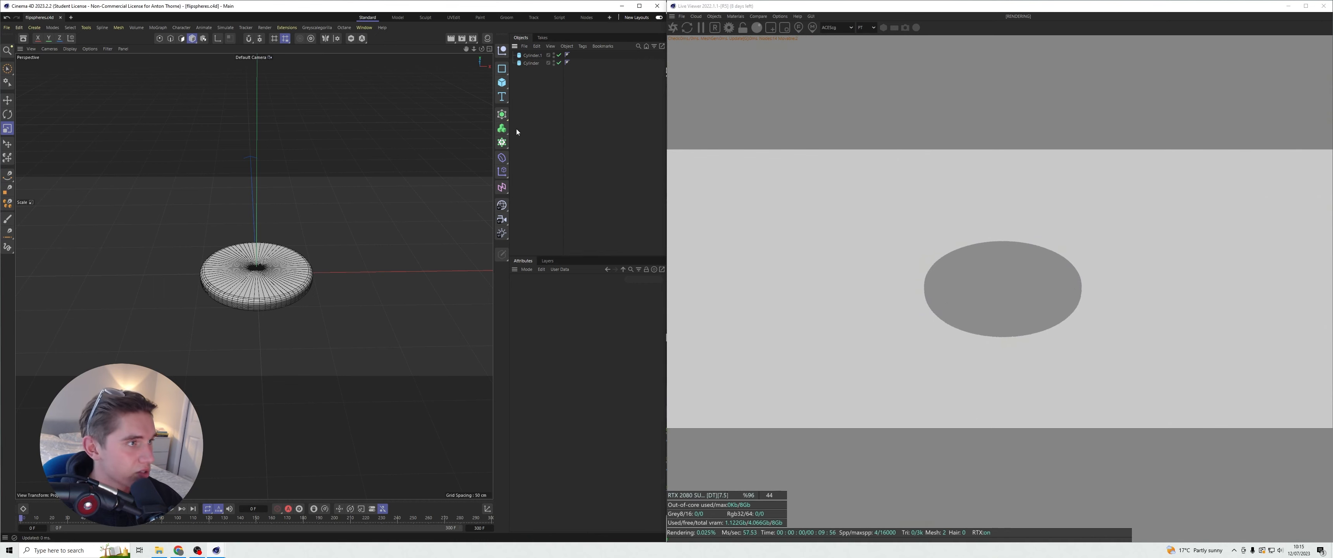
- Add an Octane HDRI environment to the scene
{"action": "left_click_drag", "start_coordinate": [473, 47], "coordinate": [477, 49]}
{"action": "left_click_drag", "start_coordinate": [482, 49], "coordinate": [458, 52]}
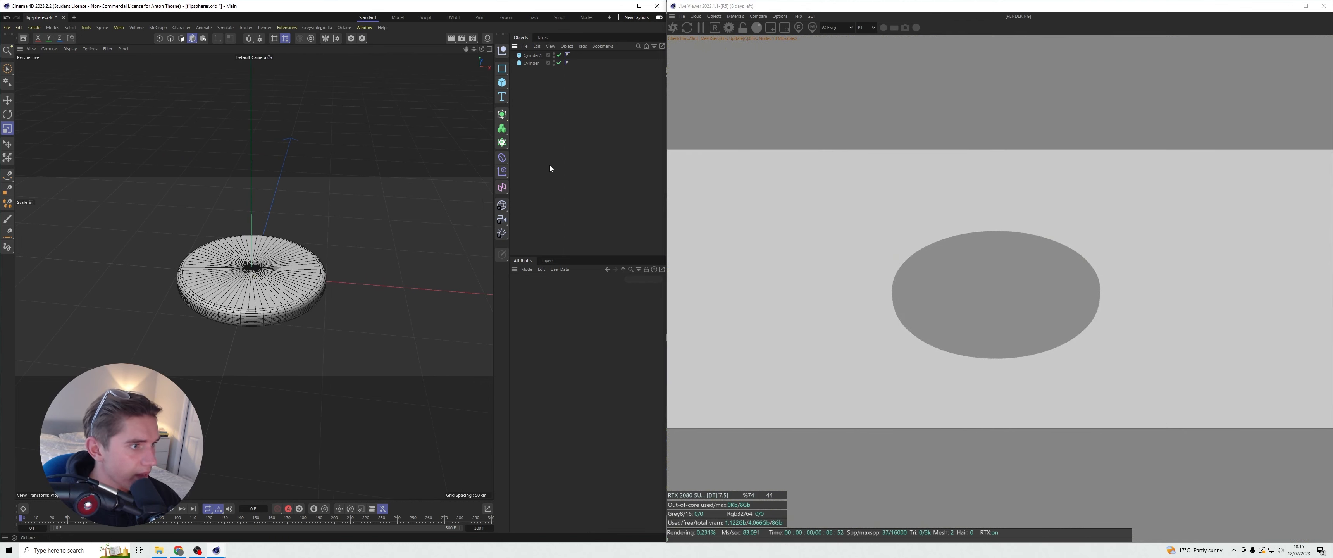
{"action": "left_click", "coordinate": [731, 16]}
{"action": "mouse_move", "coordinate": [716, 16]}
{"action": "left_click", "coordinate": [729, 46]}
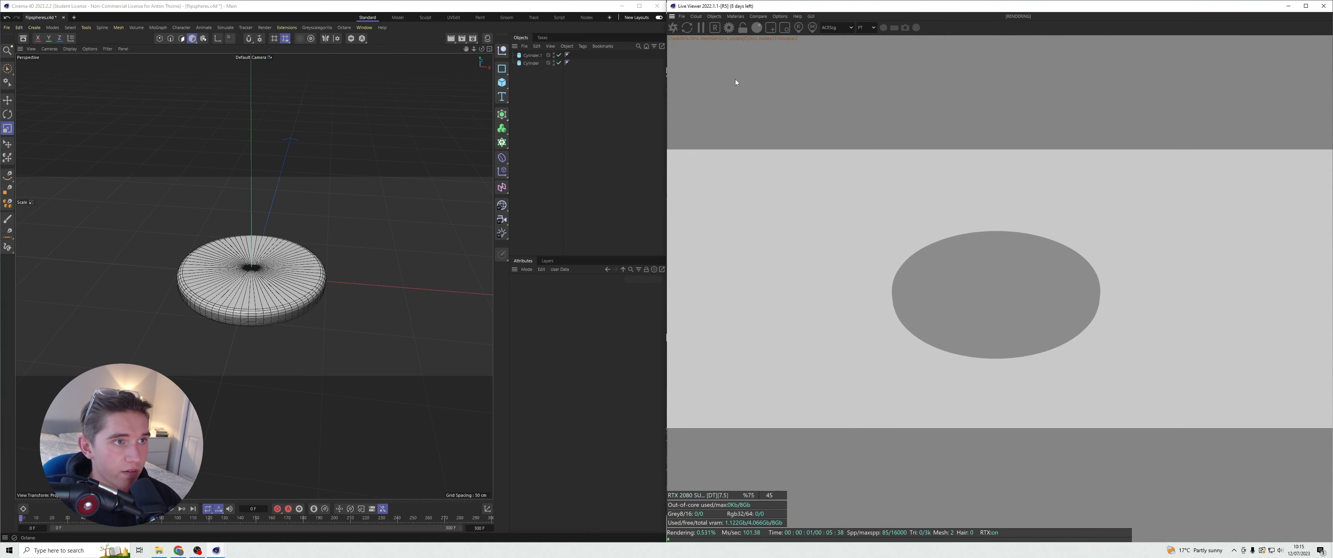
- Load the Ambient White image as the environment's image texture
{"action": "left_click", "coordinate": [159, 551]}
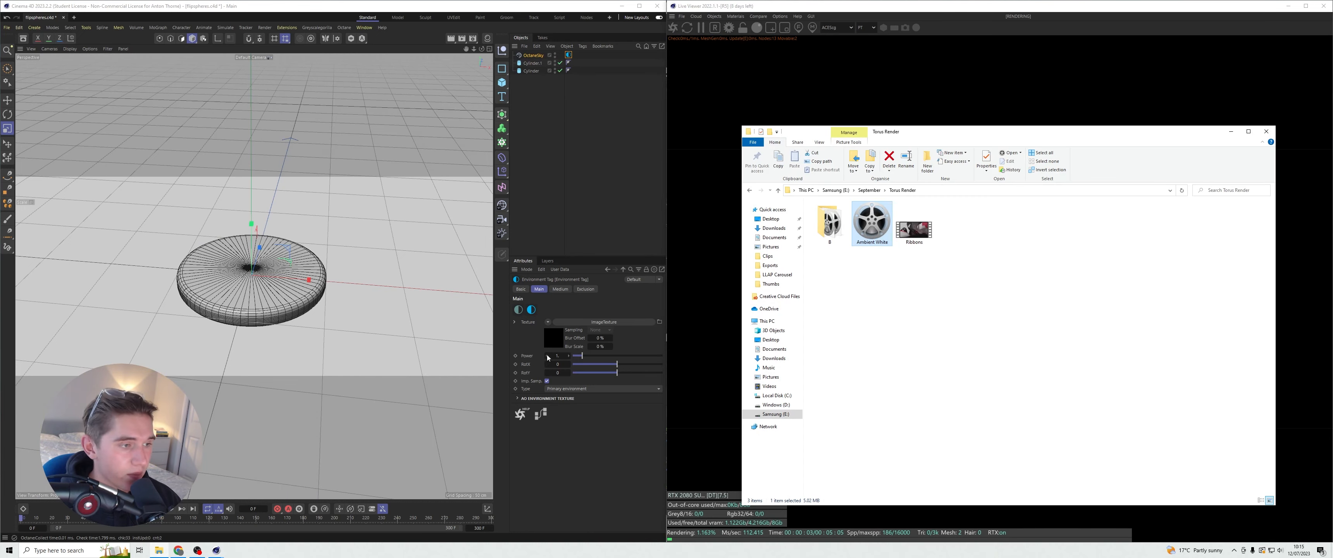
{"action": "left_click", "coordinate": [552, 339]}
{"action": "left_click", "coordinate": [159, 550]}
{"action": "left_click_drag", "start_coordinate": [884, 223], "coordinate": [547, 318]}
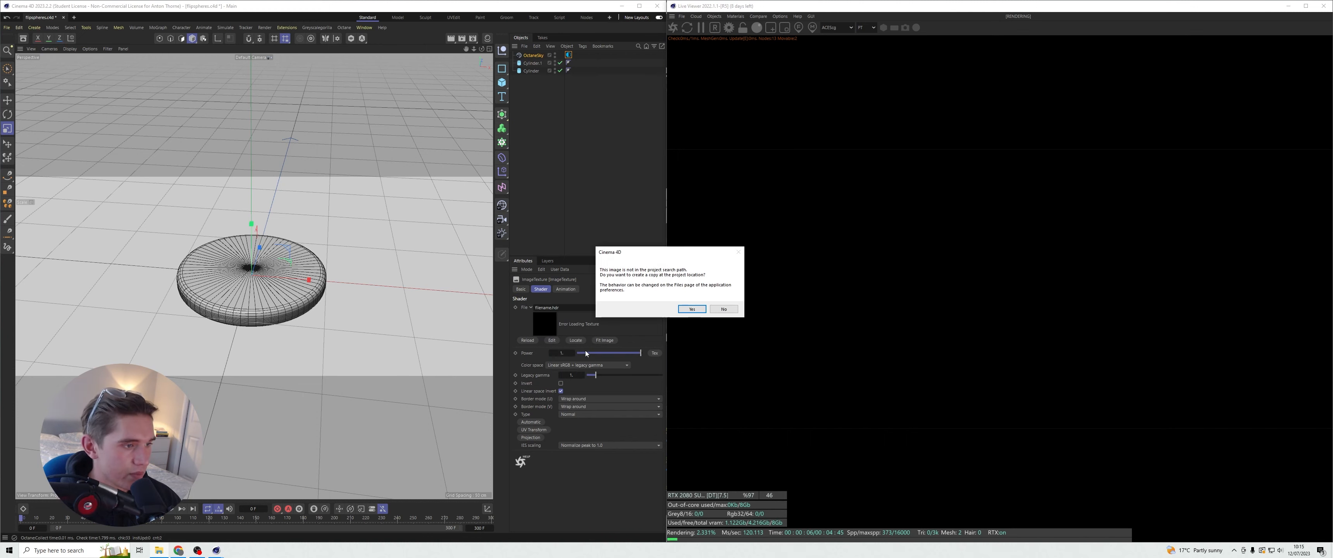
{"action": "left_click", "coordinate": [691, 310]}
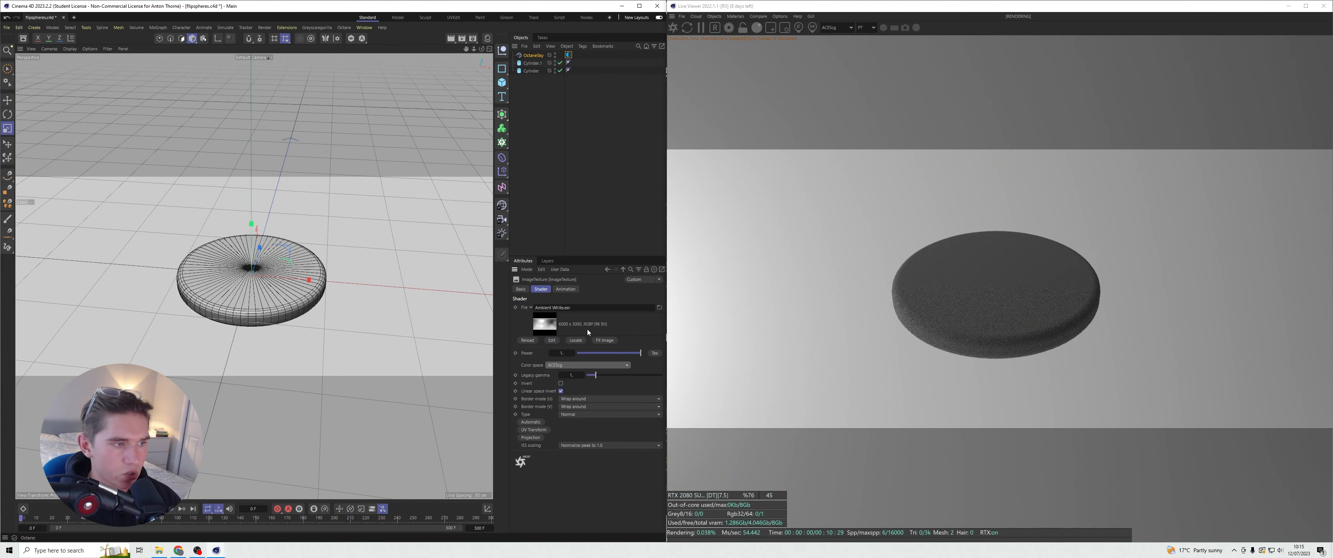
- Set the environment tag's power to 2
{"action": "left_click", "coordinate": [568, 56]}
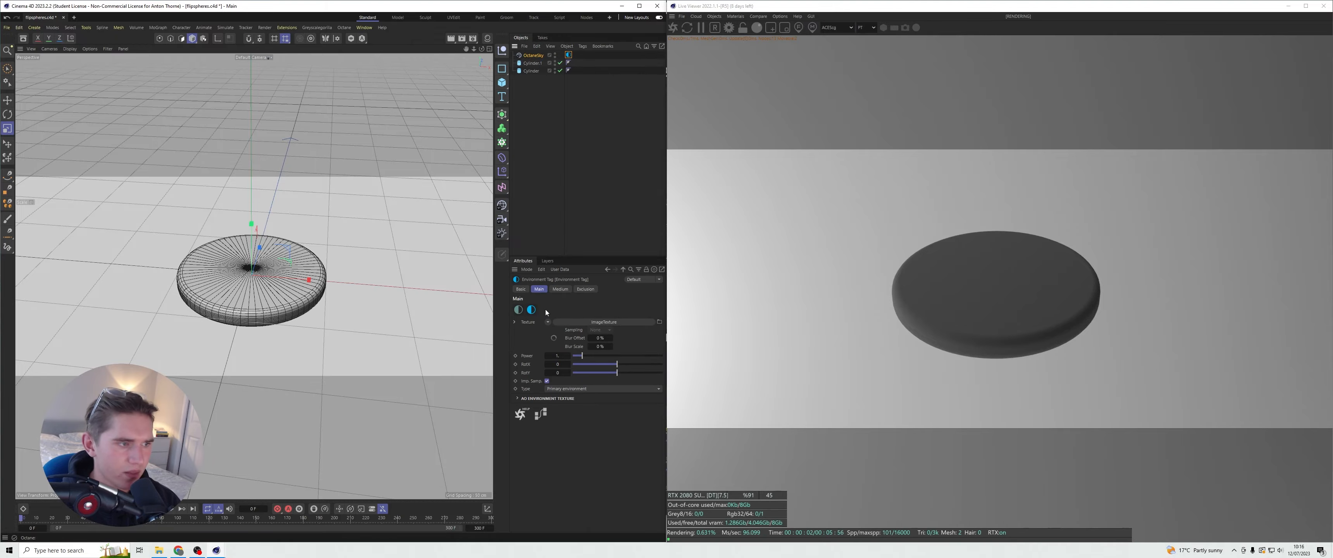
{"action": "left_click_drag", "start_coordinate": [557, 357], "coordinate": [569, 429]}
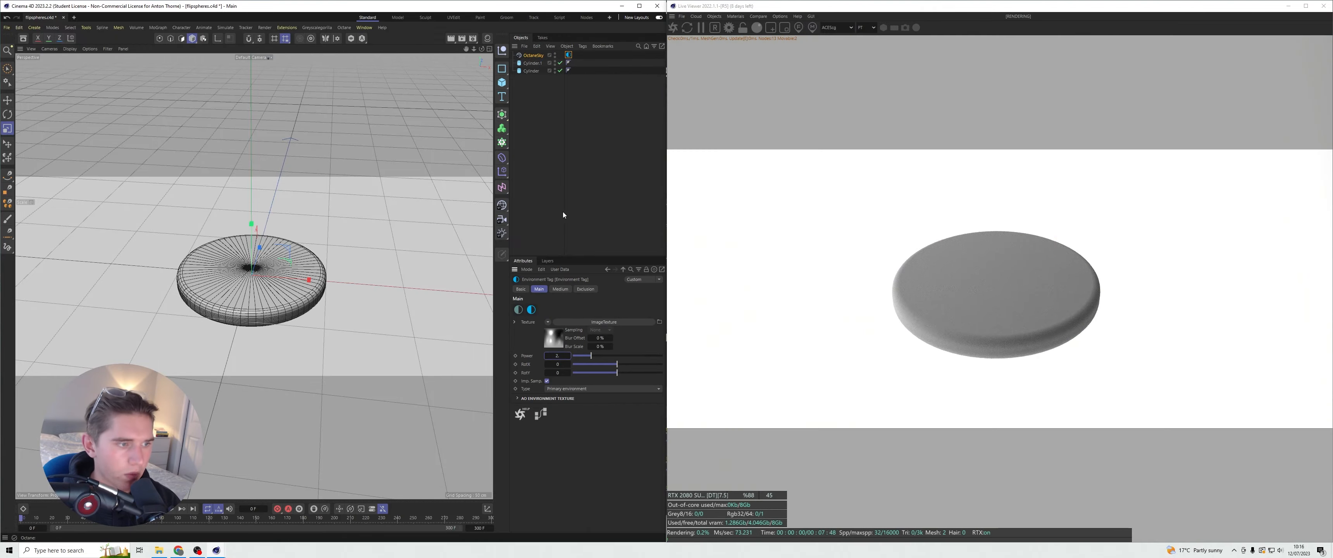
{"action": "left_click", "coordinate": [543, 114]}
{"action": "left_click_drag", "start_coordinate": [482, 49], "coordinate": [487, 66]}
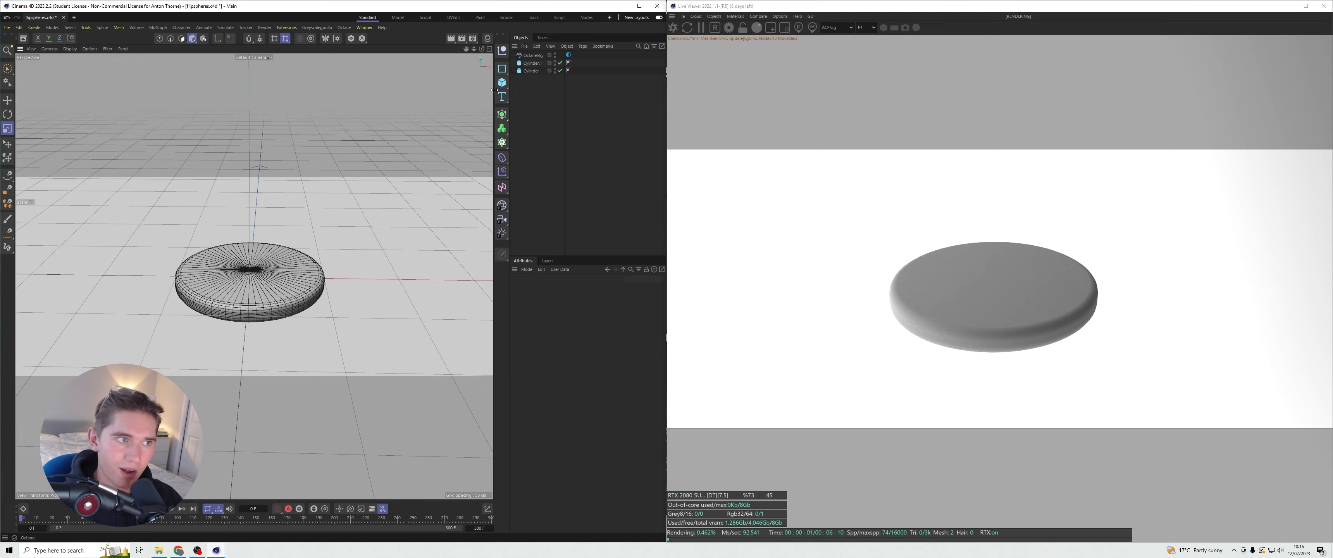
{"action": "left_click_drag", "start_coordinate": [481, 49], "coordinate": [480, 58]}
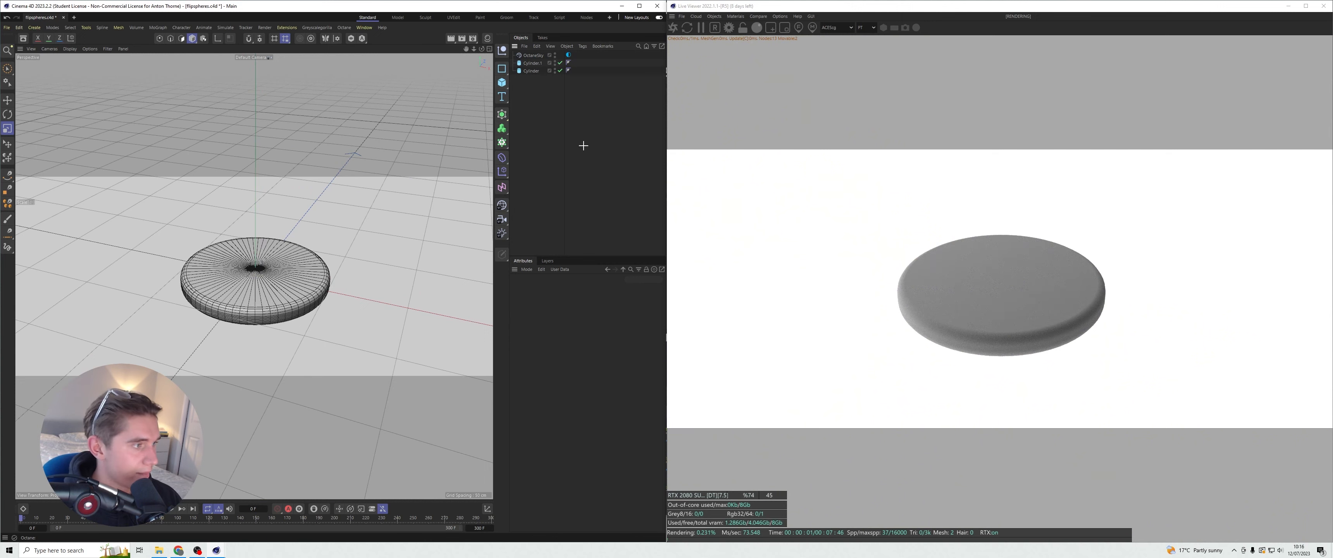
- Create an Octane Standard Surface material and assign it to the larger outer cylinder
{"action": "left_click", "coordinate": [487, 38]}
{"action": "left_click", "coordinate": [735, 16]}
{"action": "mouse_move", "coordinate": [745, 57]}
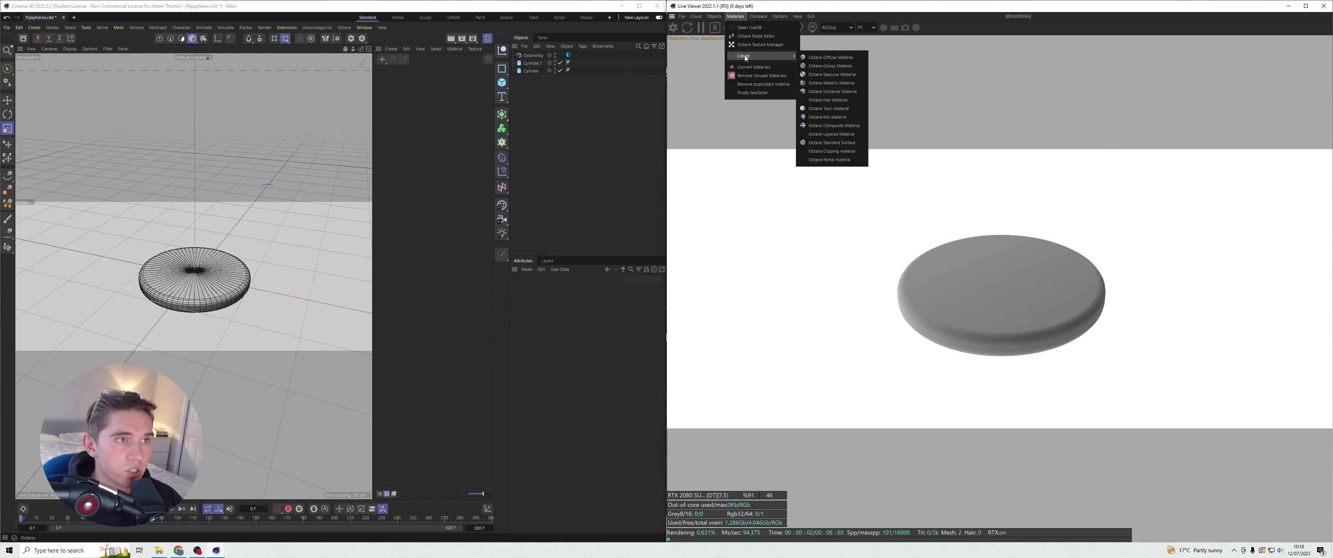
{"action": "left_click", "coordinate": [825, 144]}
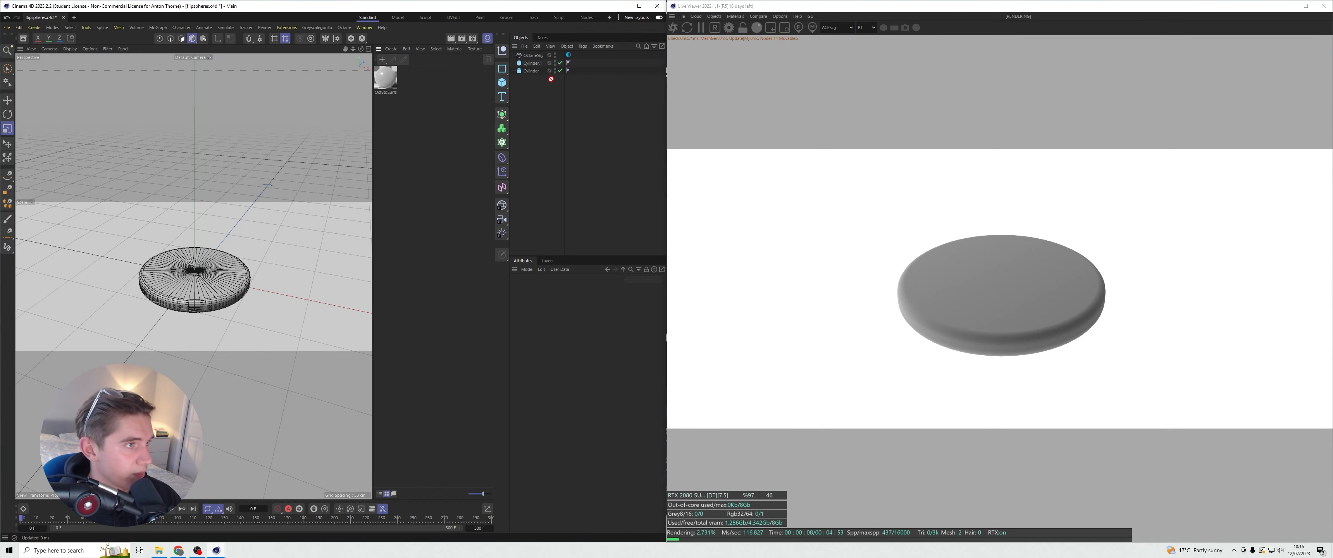
{"action": "left_click_drag", "start_coordinate": [266, 261], "coordinate": [237, 280]}
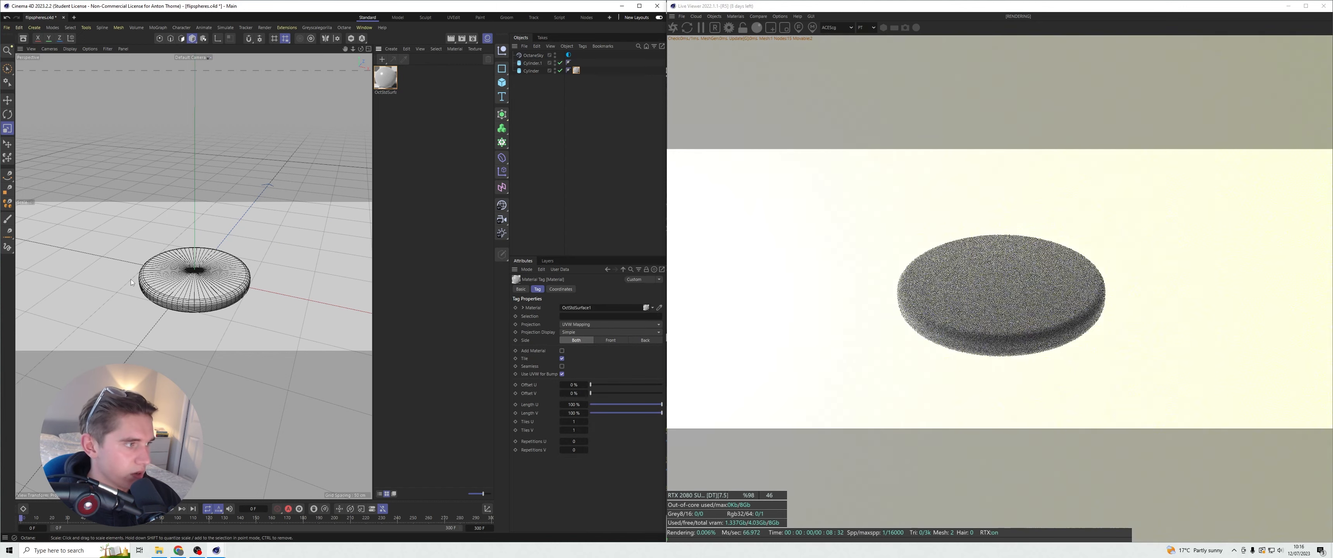
{"action": "left_click", "coordinate": [544, 206]}
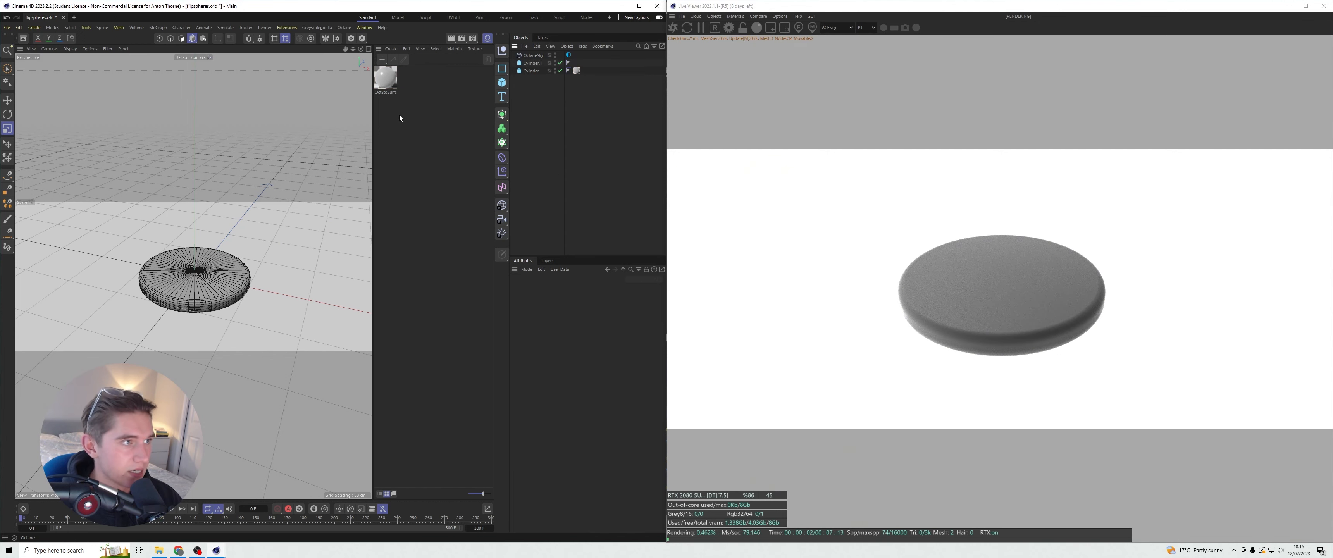
{"action": "double_click", "coordinate": [384, 79]}
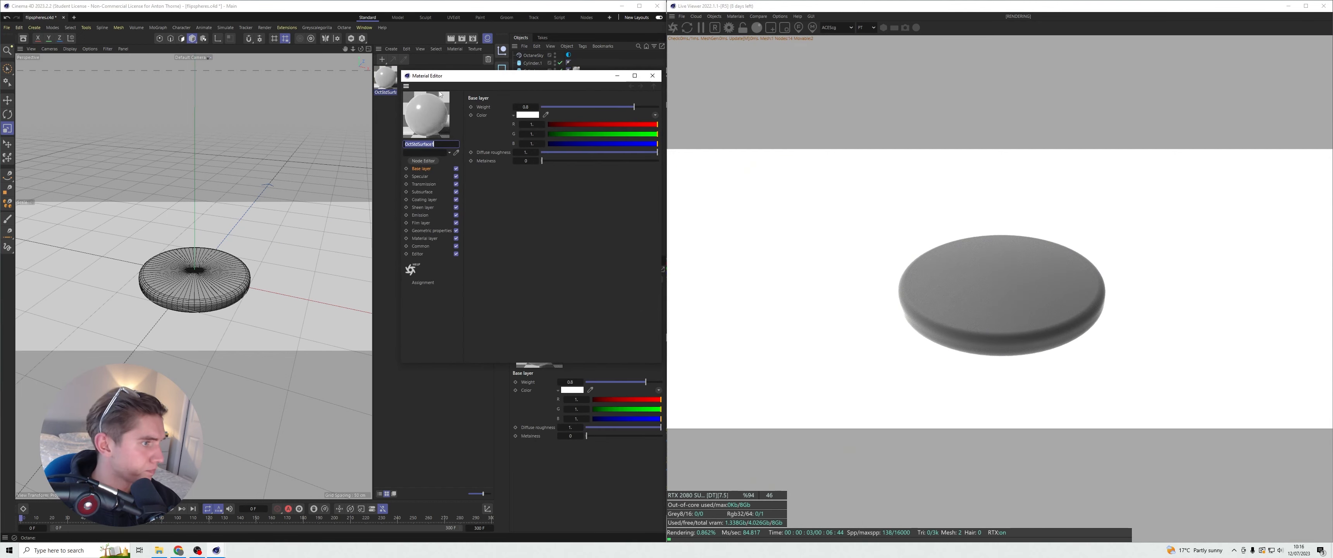
{"action": "left_click", "coordinate": [629, 76]}
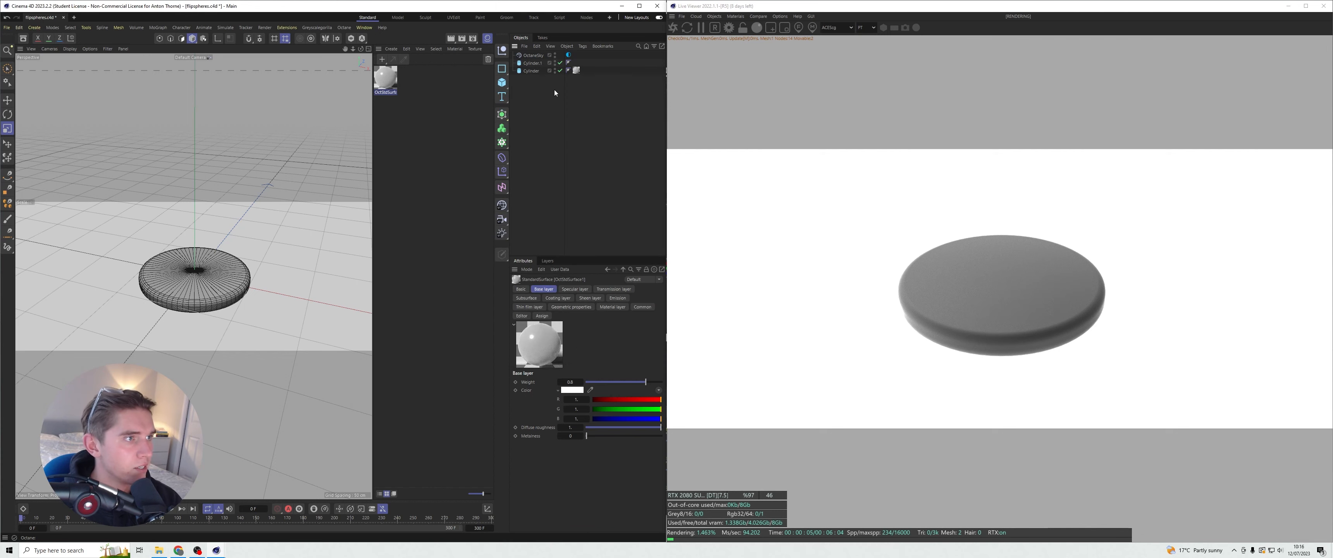
- Disable the outer cylinder and assign a new Octane Diffuse material to the smaller inner cylinder
{"action": "left_click", "coordinate": [560, 70]}
{"action": "left_click", "coordinate": [735, 16]}
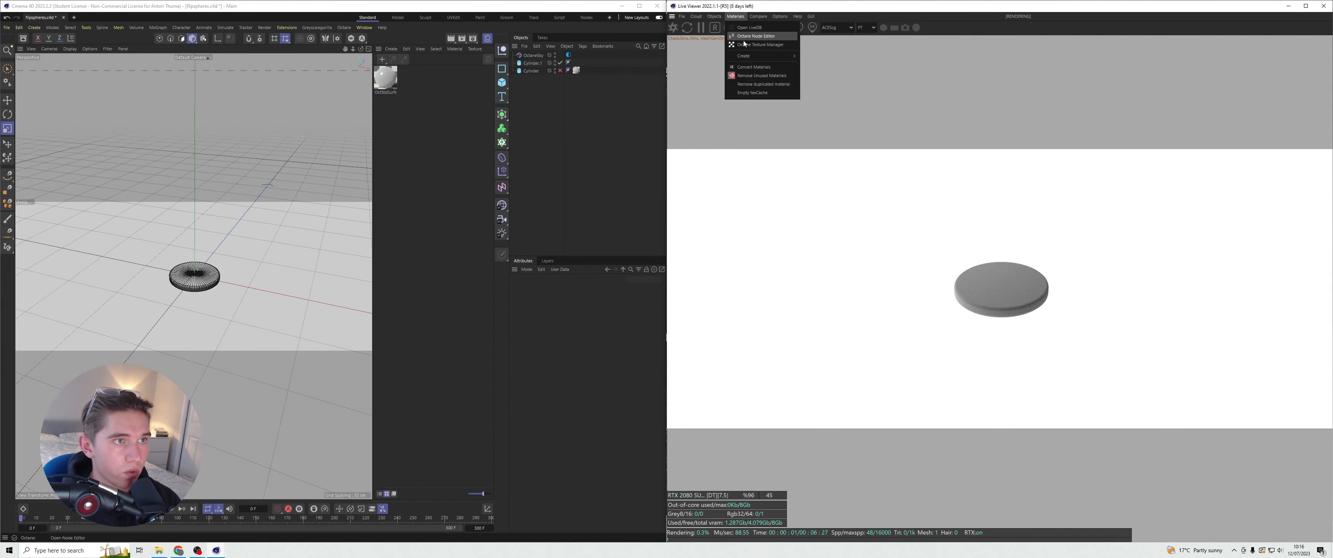
{"action": "mouse_move", "coordinate": [760, 56]}
{"action": "left_click", "coordinate": [828, 58]}
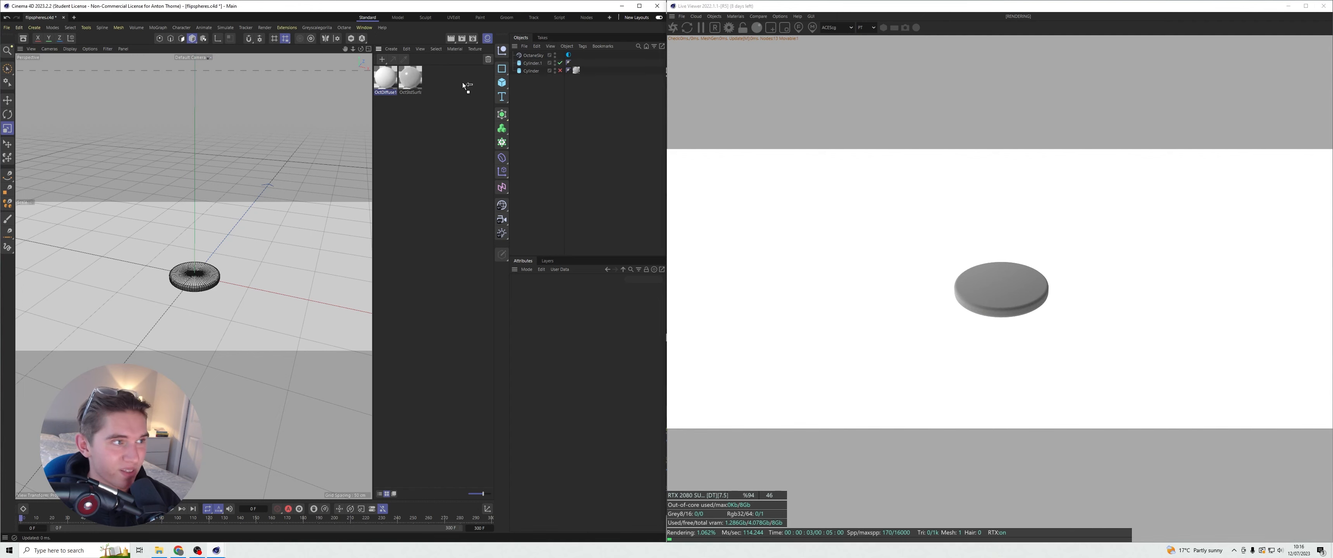
{"action": "left_click_drag", "start_coordinate": [535, 66], "coordinate": [533, 63]}
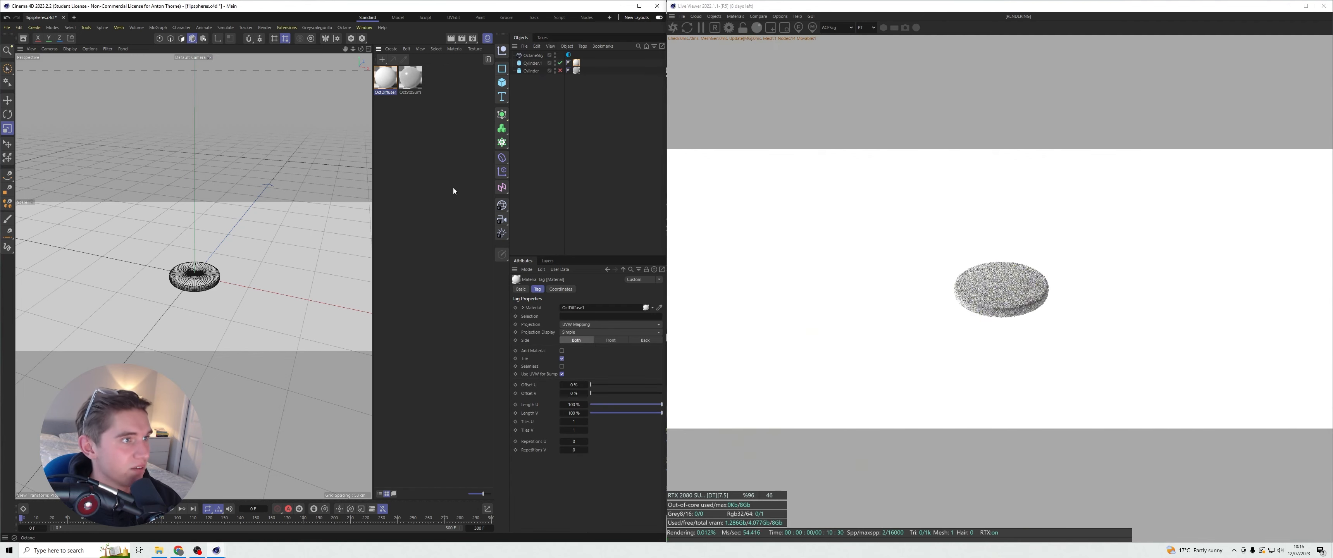
- Add a blackbody emission to the inner cylinder's diffuse material in the Octane Node Editor
{"action": "double_click", "coordinate": [392, 85]}
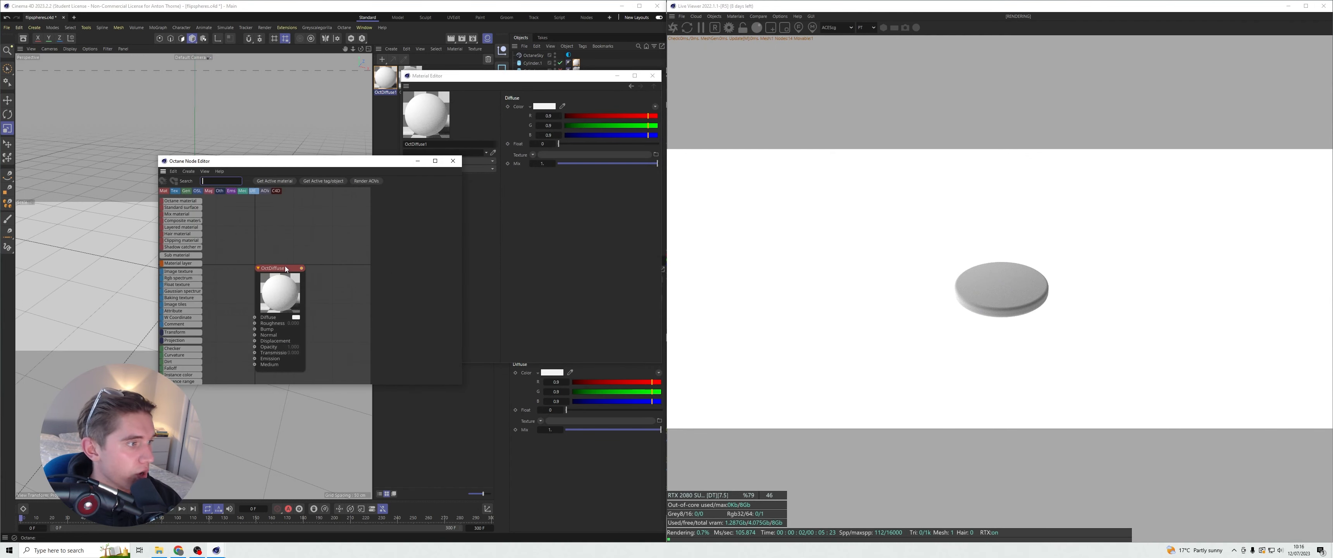
{"action": "left_click_drag", "start_coordinate": [285, 269], "coordinate": [335, 208]}
{"action": "left_click_drag", "start_coordinate": [459, 384], "coordinate": [668, 461]}
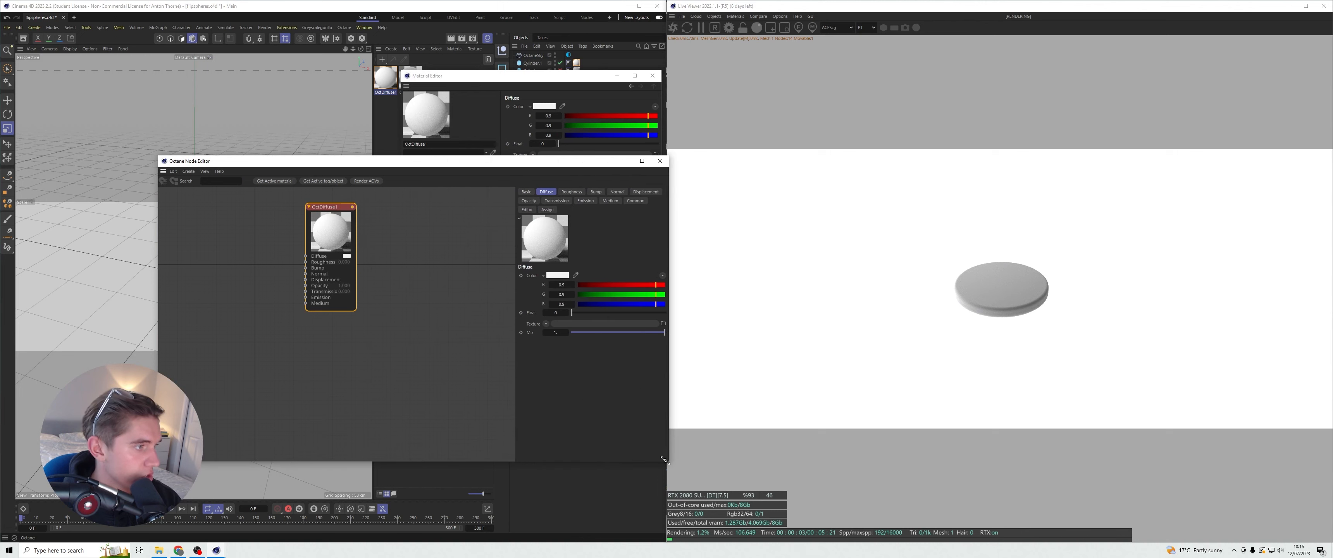
{"action": "left_click_drag", "start_coordinate": [345, 208], "coordinate": [405, 222]}
{"action": "left_click", "coordinate": [218, 181]}
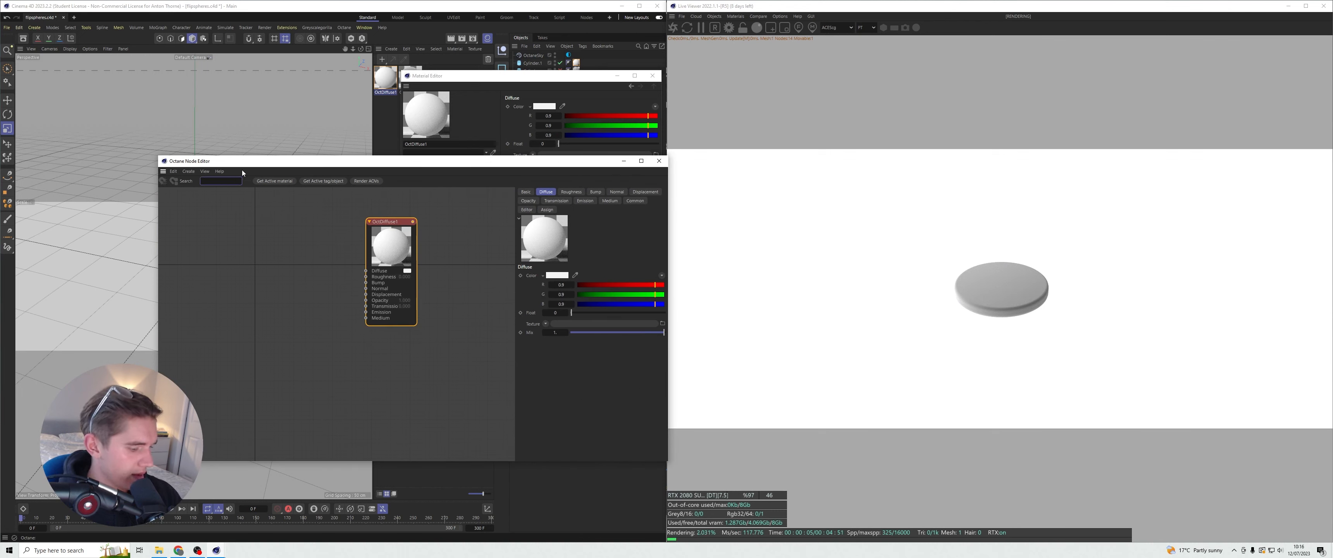
{"action": "left_click", "coordinate": [585, 200]}
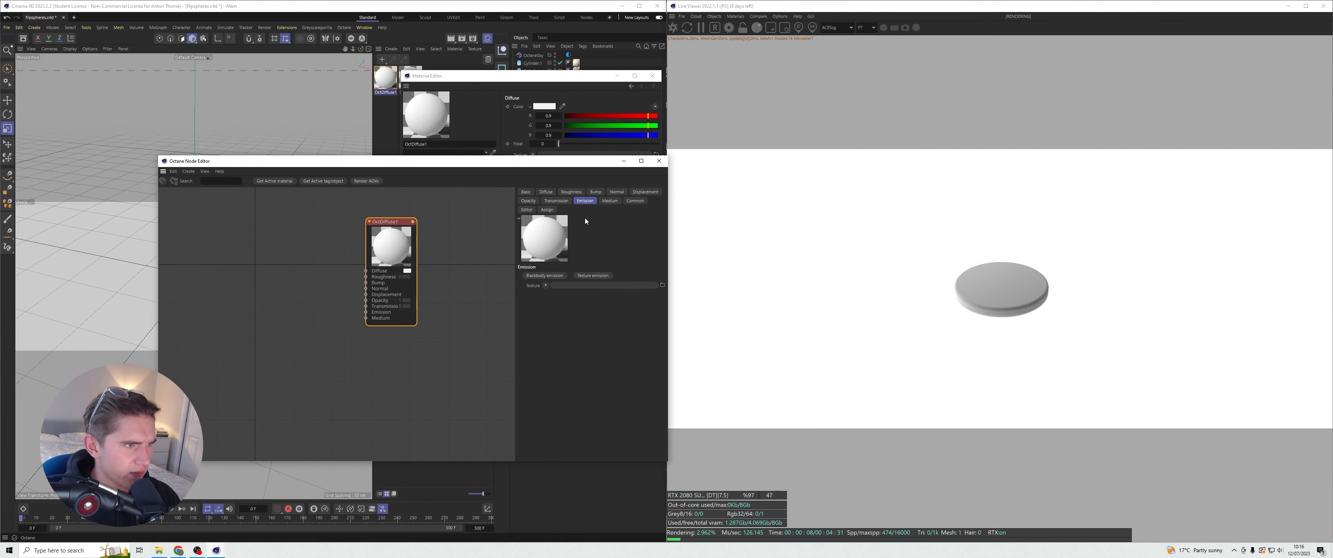
{"action": "left_click", "coordinate": [544, 276]}
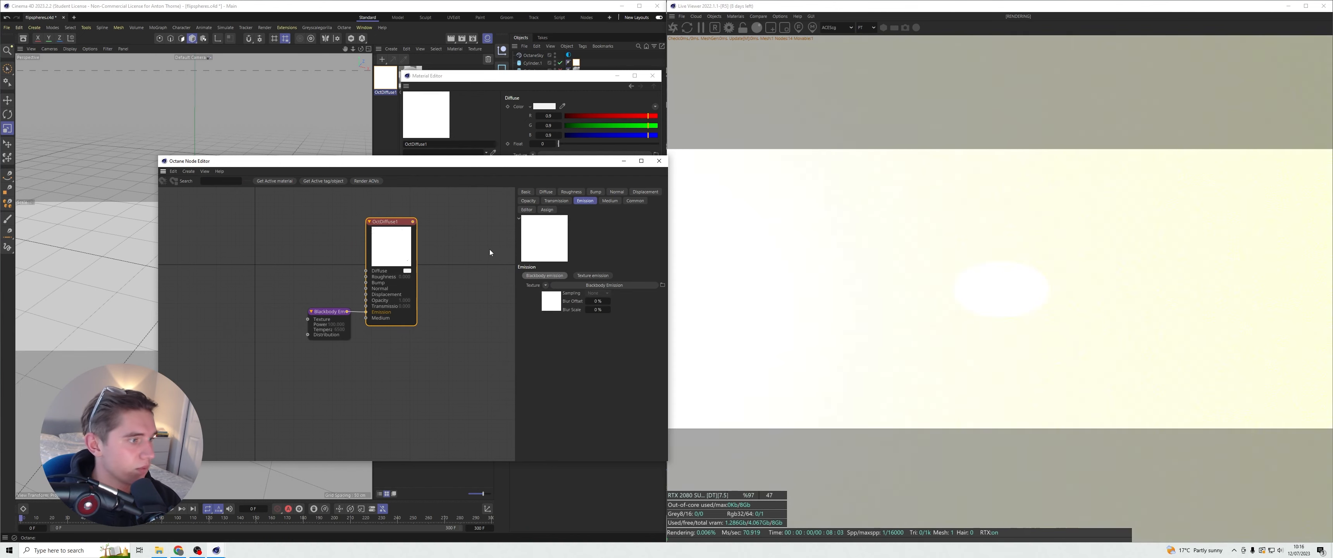
{"action": "left_click", "coordinate": [624, 161]}
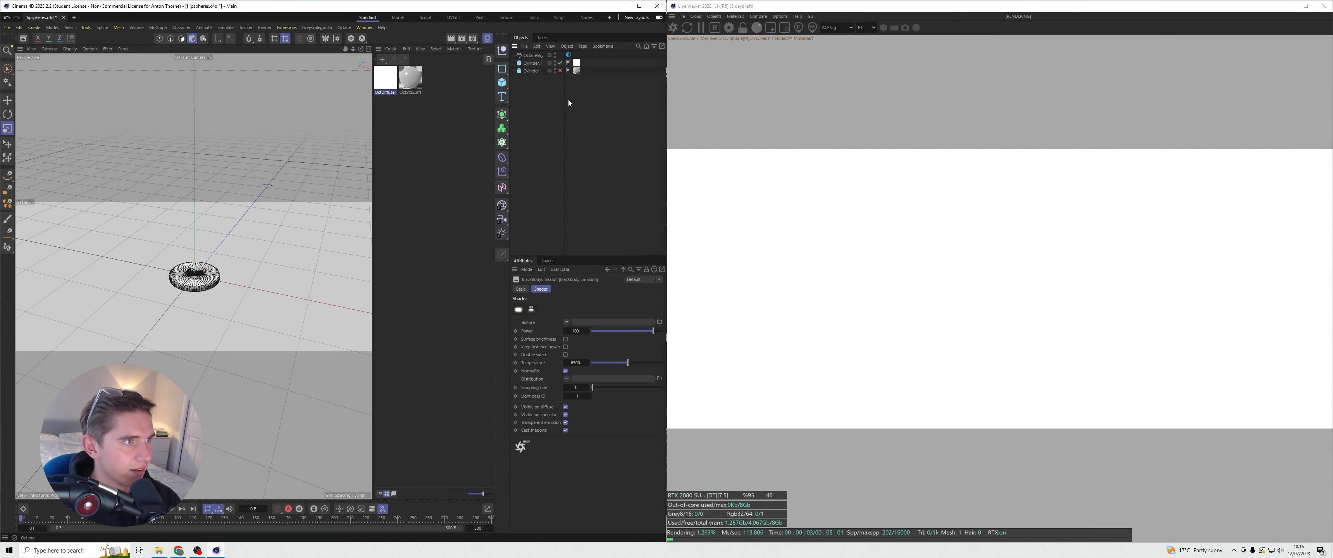
- Enable the outer cylinder again
{"action": "left_click", "coordinate": [560, 71]}
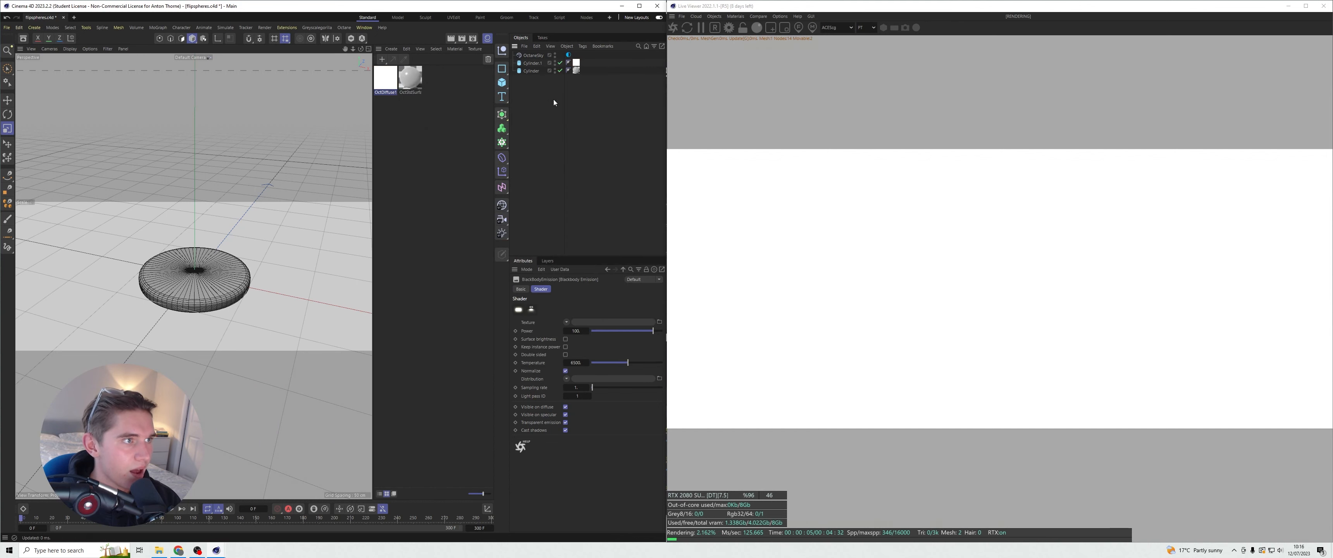
{"action": "left_click", "coordinate": [437, 123]}
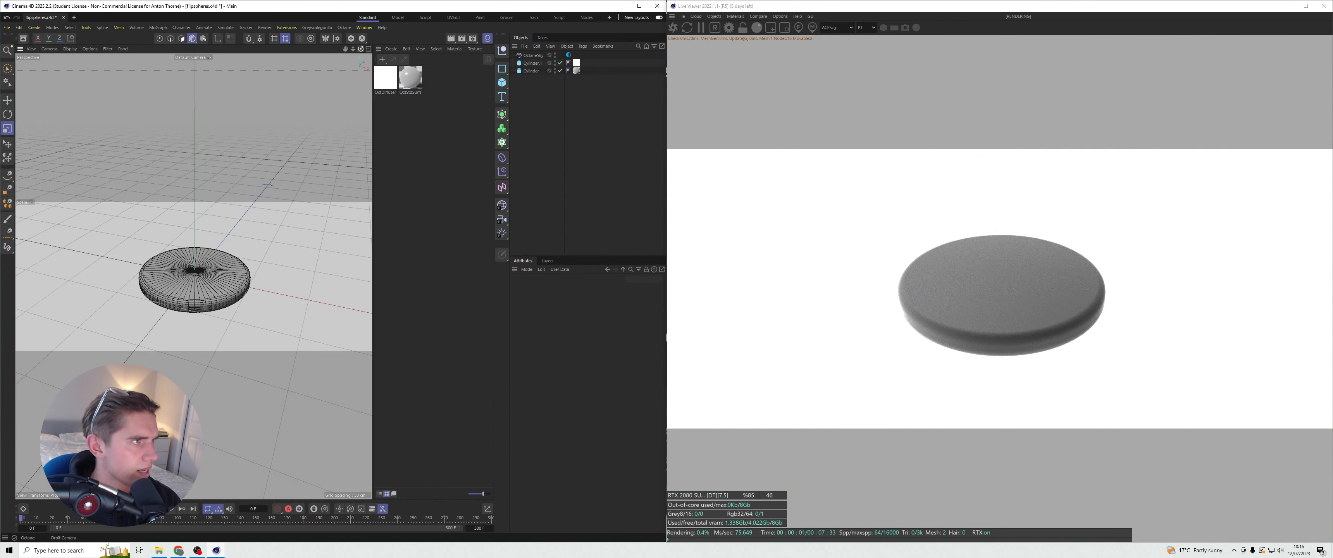
{"action": "mouse_move", "coordinate": [360, 49]}
{"action": "left_mouse_down"}
{"action": "mouse_move", "coordinate": [378, 88]}
{"action": "mouse_move", "coordinate": [345, 59]}
{"action": "left_mouse_up"}
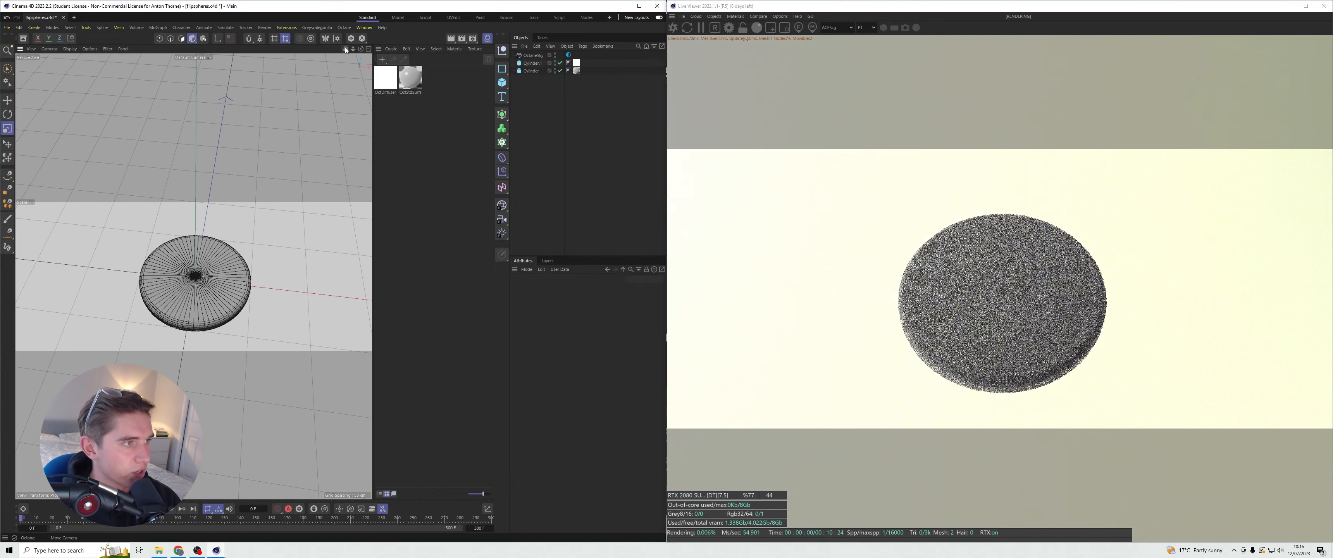
- Set the subsurface weight of the outer cylinder's standard surface material to 1
{"action": "double_click", "coordinate": [410, 78]}
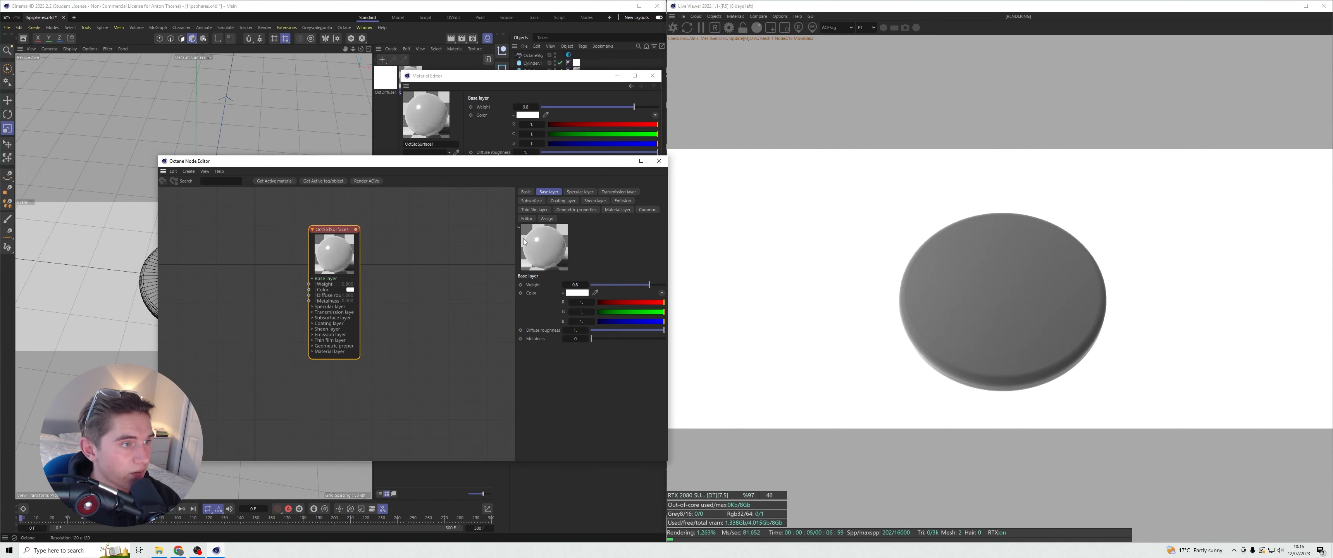
{"action": "left_click", "coordinate": [531, 201]}
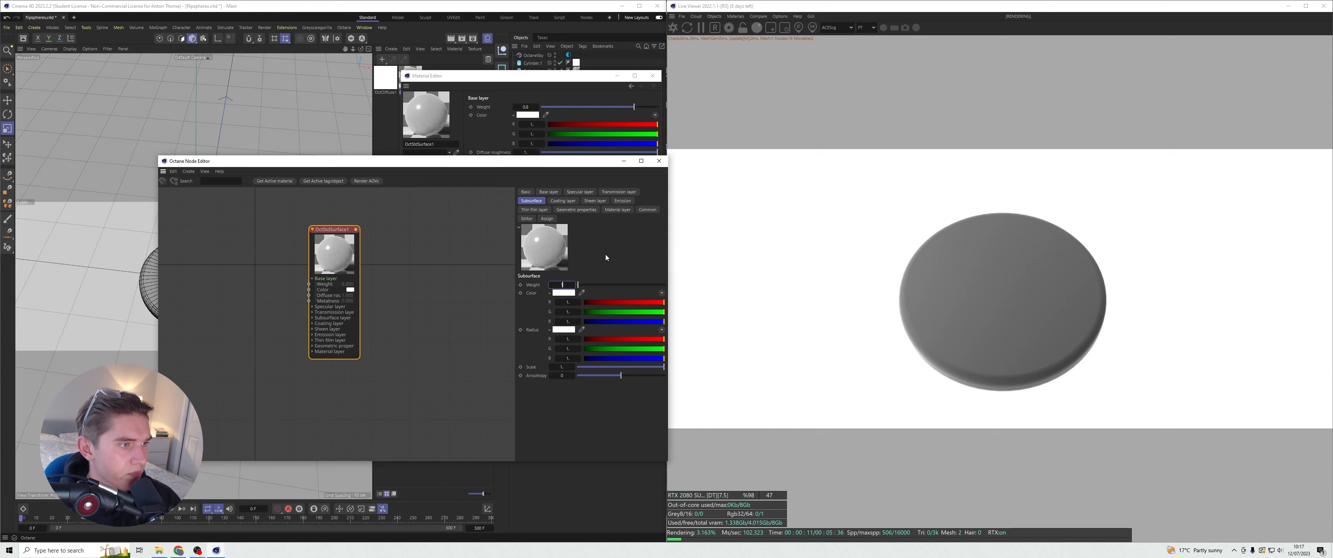
{"action": "type", "text": "1"}
{"action": "key", "text": "Return"}
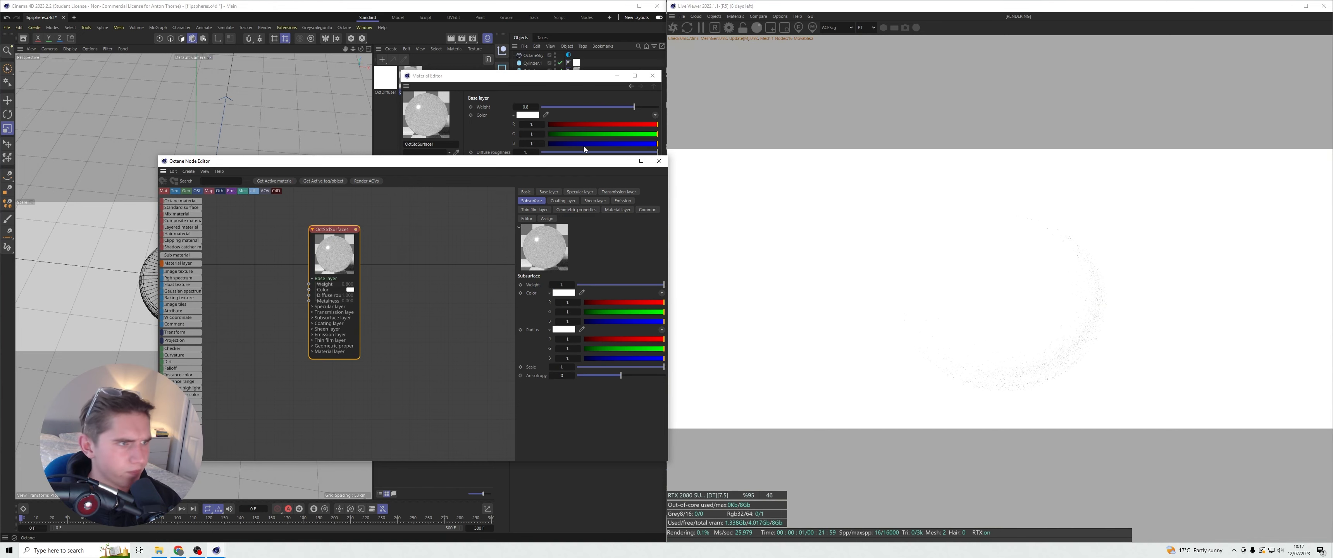
{"action": "left_click", "coordinate": [623, 162]}
{"action": "left_click", "coordinate": [617, 76]}
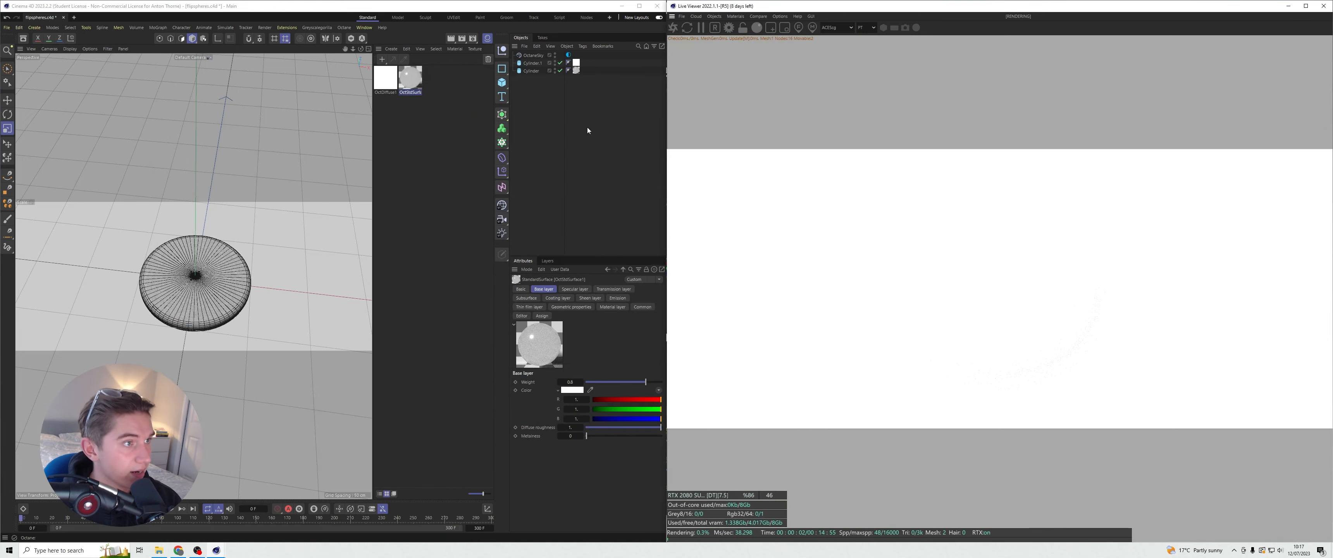
- Duplicate the Octane Sky object and clear the image texture from the copy's environment tag
{"action": "left_click", "coordinate": [568, 55]}
{"action": "left_click", "coordinate": [532, 55]}
{"action": "key", "text": "ctrl+c"}
{"action": "key", "text": "ctrl+v"}
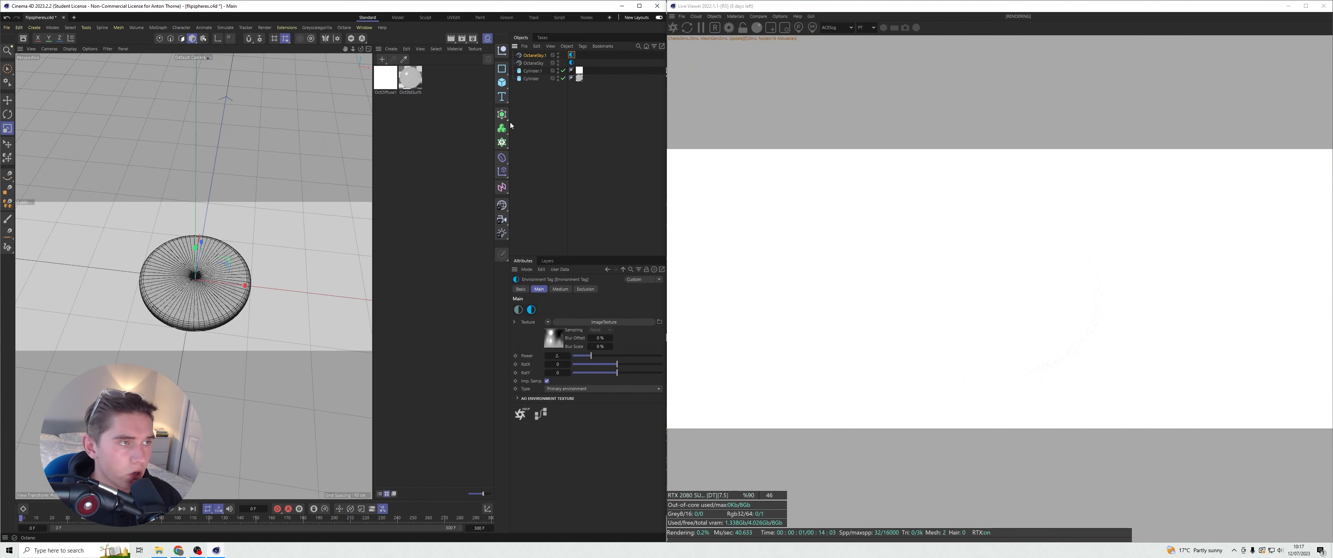
{"action": "left_click", "coordinate": [548, 322]}
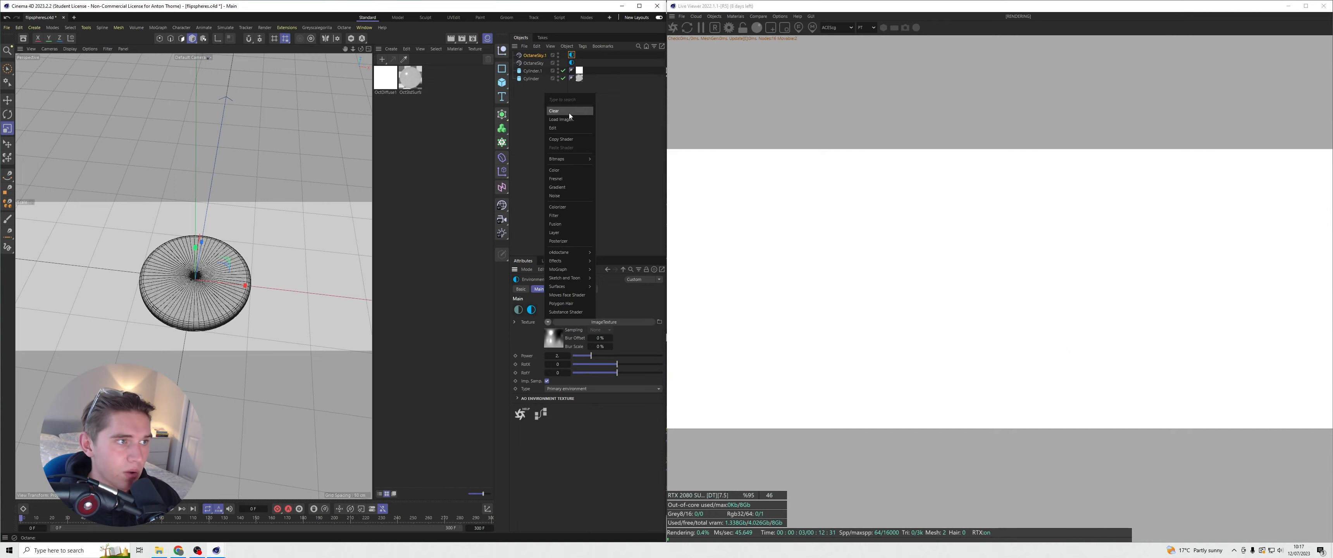
{"action": "left_click", "coordinate": [553, 111]}
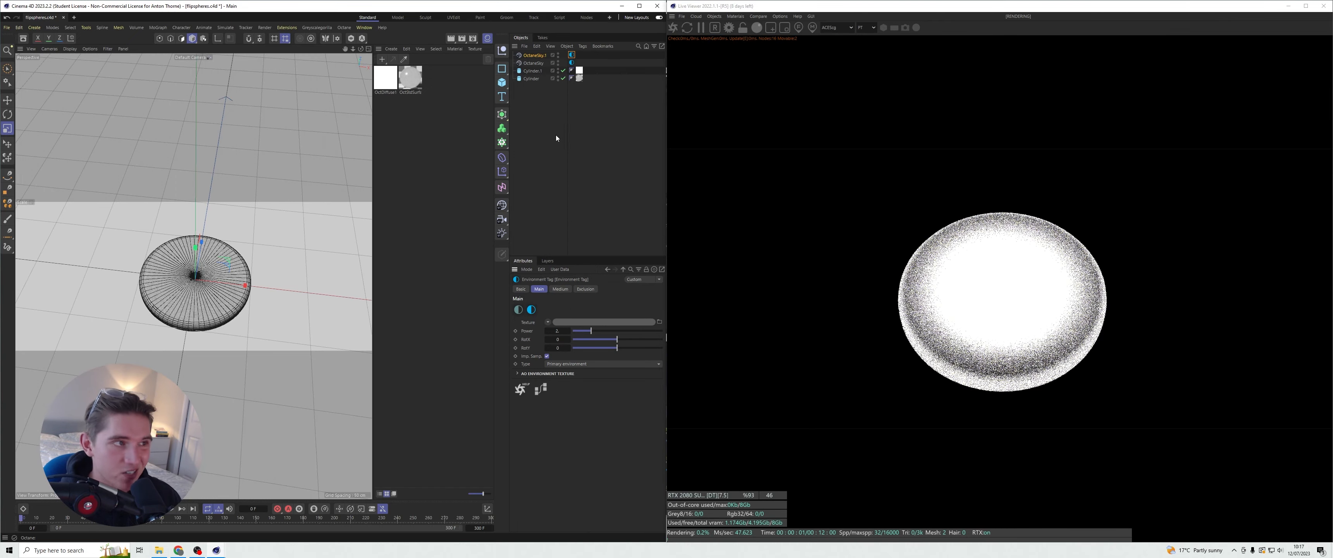
- Set the environment type of the sky copy without a texture to visible environment
{"action": "left_click", "coordinate": [572, 62]}
{"action": "left_click", "coordinate": [573, 56]}
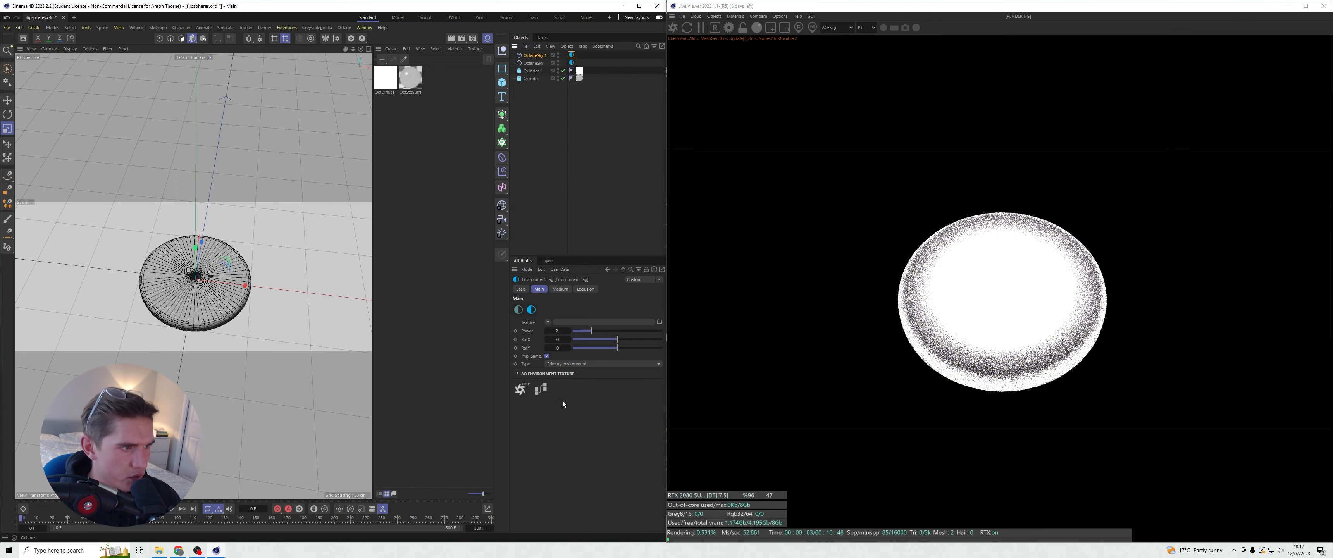
{"action": "left_click", "coordinate": [574, 364]}
{"action": "left_click", "coordinate": [565, 384]}
{"action": "left_click", "coordinate": [579, 173]}
{"action": "left_click", "coordinate": [572, 62]}
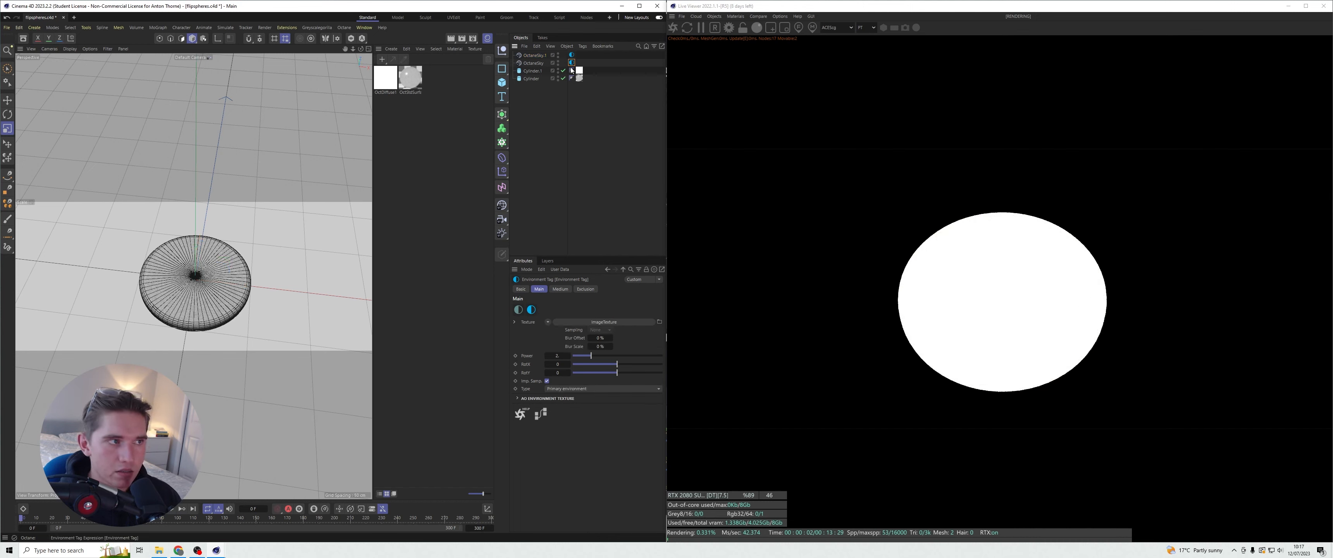
{"action": "left_click", "coordinate": [554, 98]}
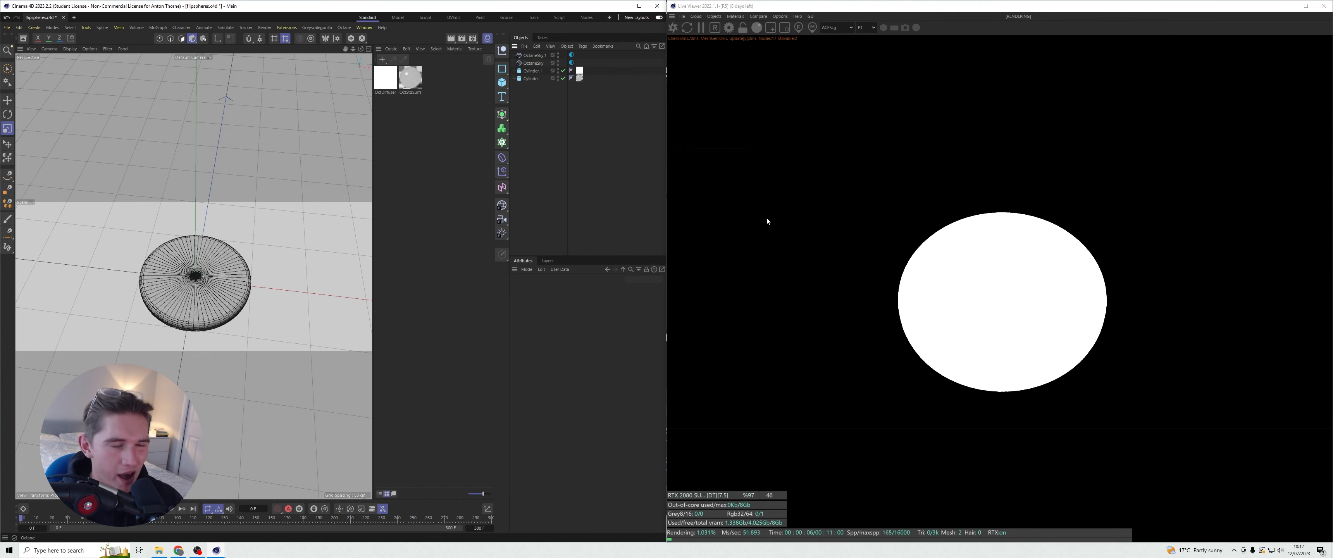
- Set the inner cylinder's blackbody emission power to 1 and the HDRI sky's power to 1
{"action": "double_click", "coordinate": [393, 88]}
{"action": "left_click", "coordinate": [420, 241]}
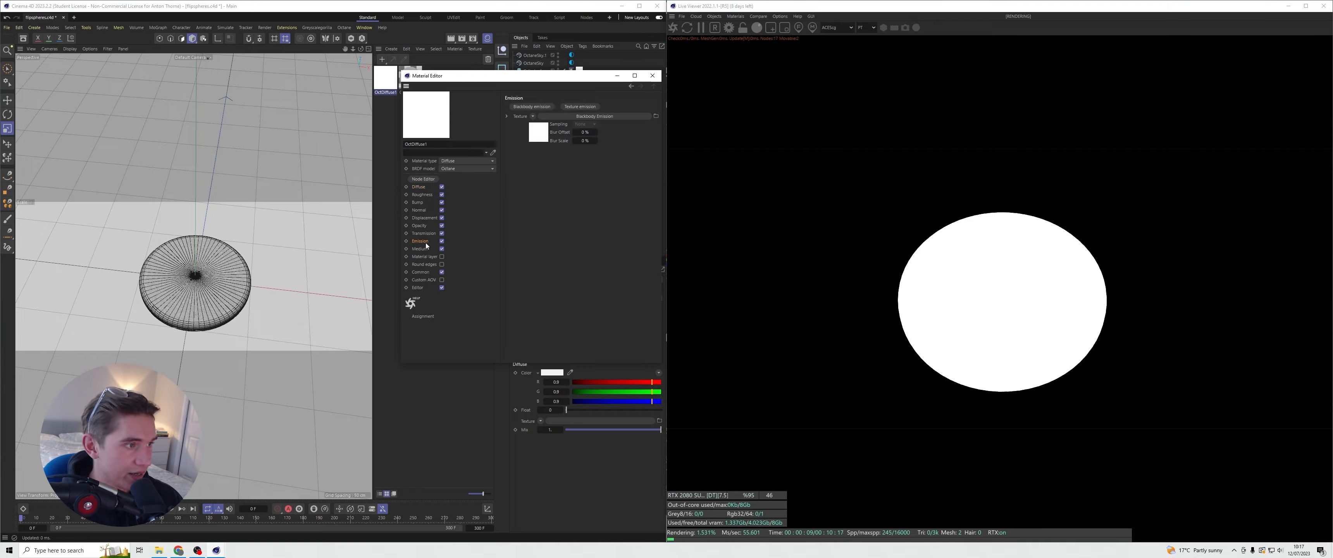
{"action": "left_click", "coordinate": [542, 131]}
{"action": "left_click", "coordinate": [585, 137]}
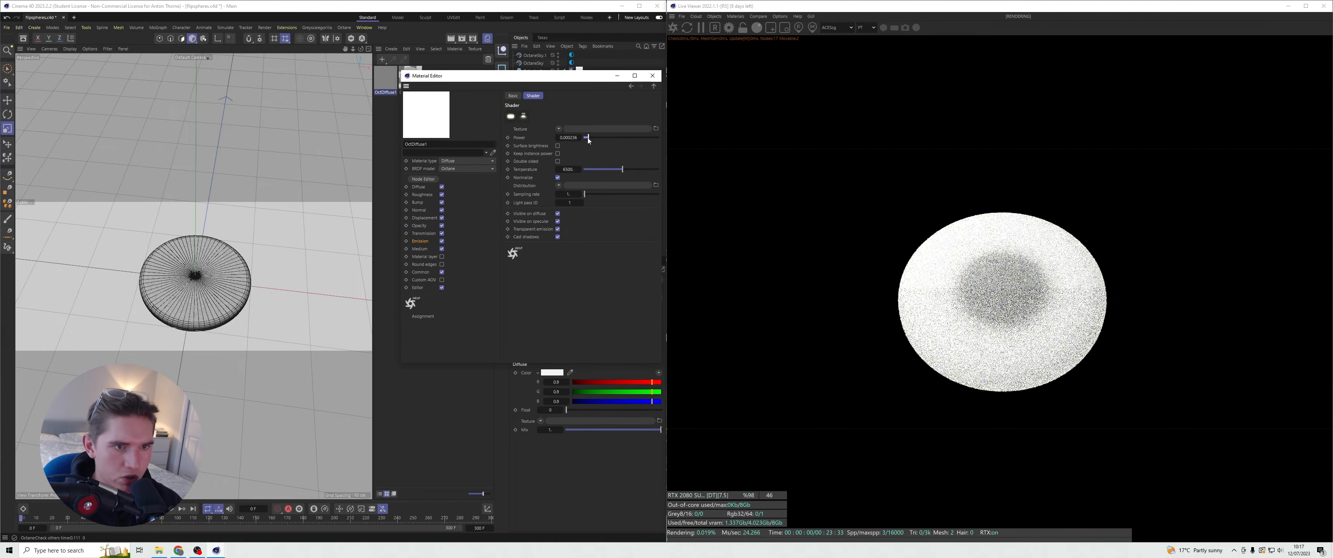
{"action": "double_click", "coordinate": [568, 137]}
{"action": "type", "text": "10"}
{"action": "key", "text": "Return"}
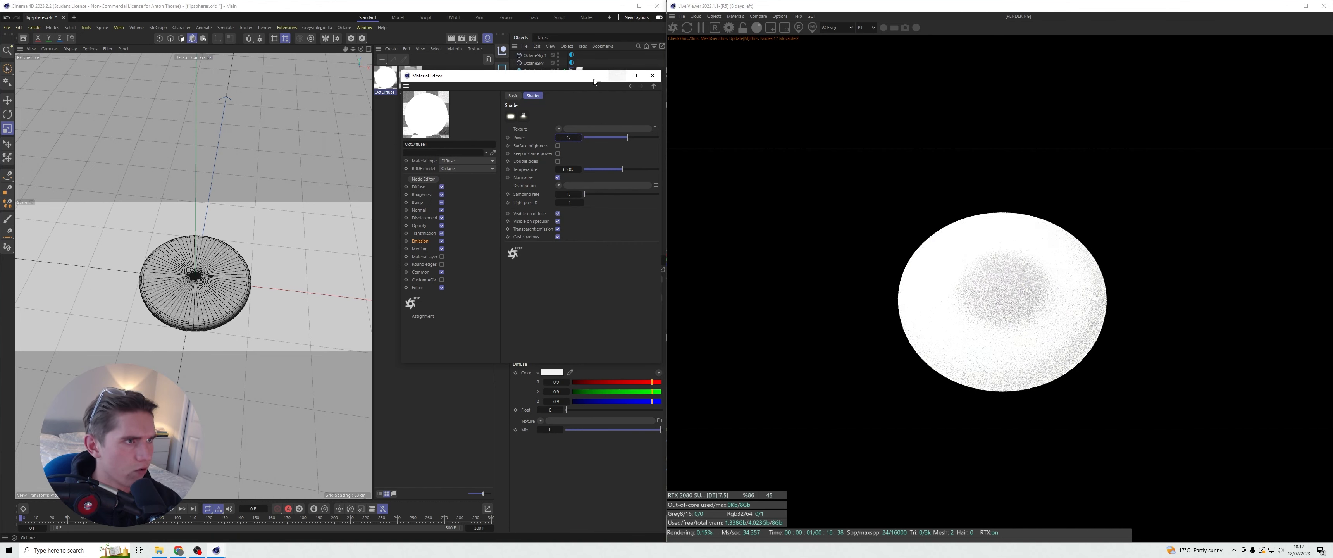
{"action": "left_click_drag", "start_coordinate": [569, 75], "coordinate": [475, 132]}
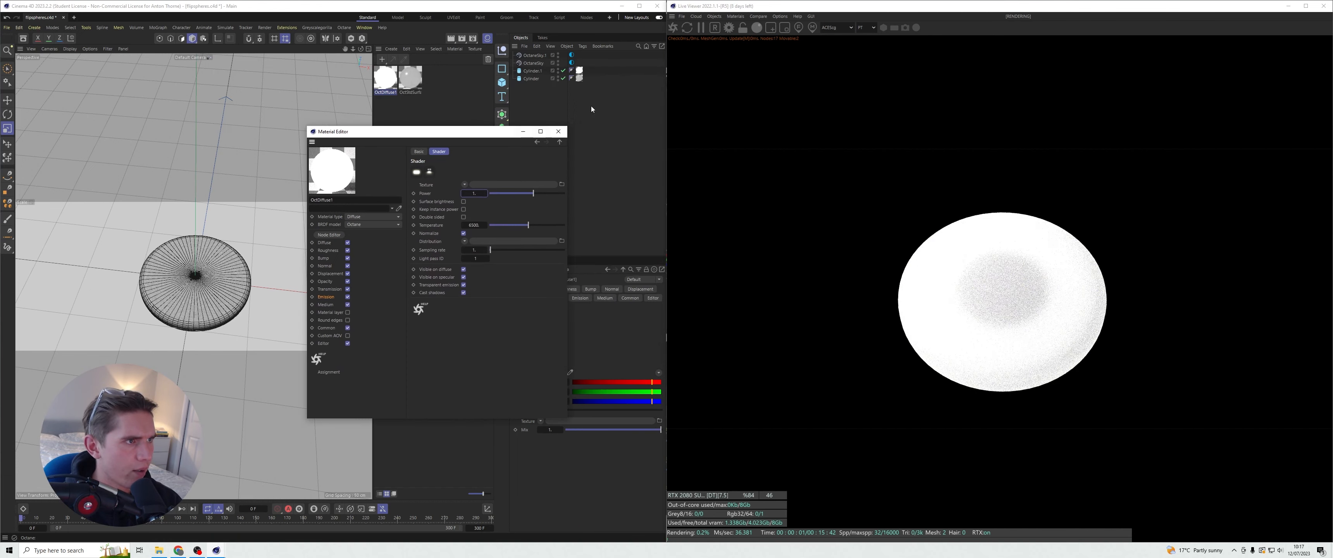
{"action": "left_click", "coordinate": [572, 63]}
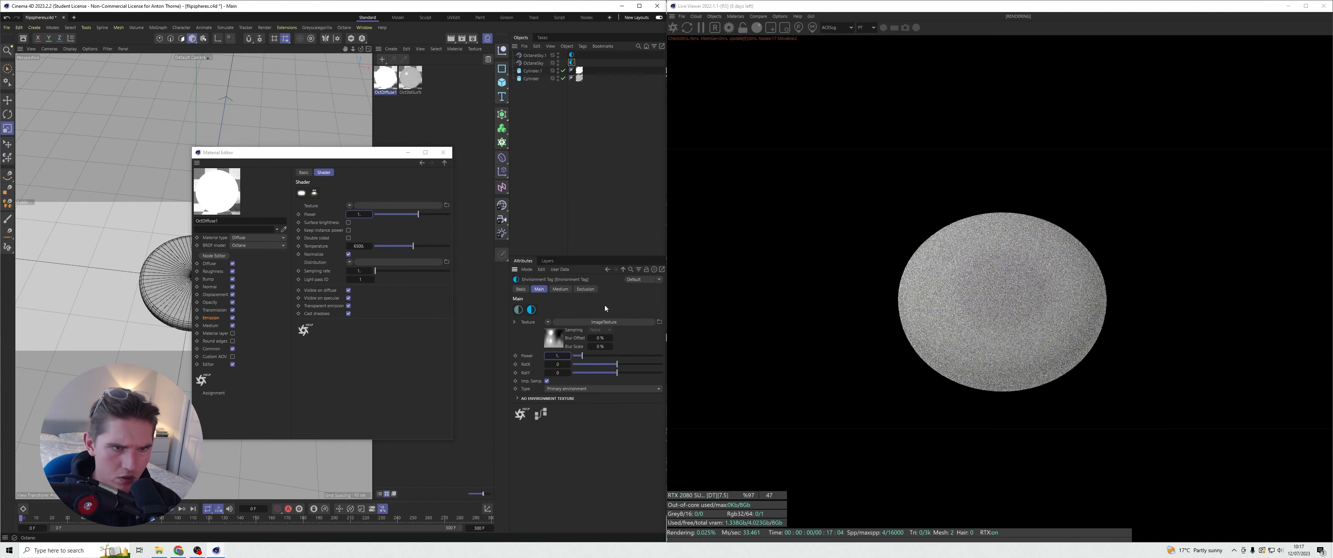
- Try a base layer diffuse roughness of 0 on the outer cylinder's standard surface material
{"action": "left_click", "coordinate": [213, 272]}
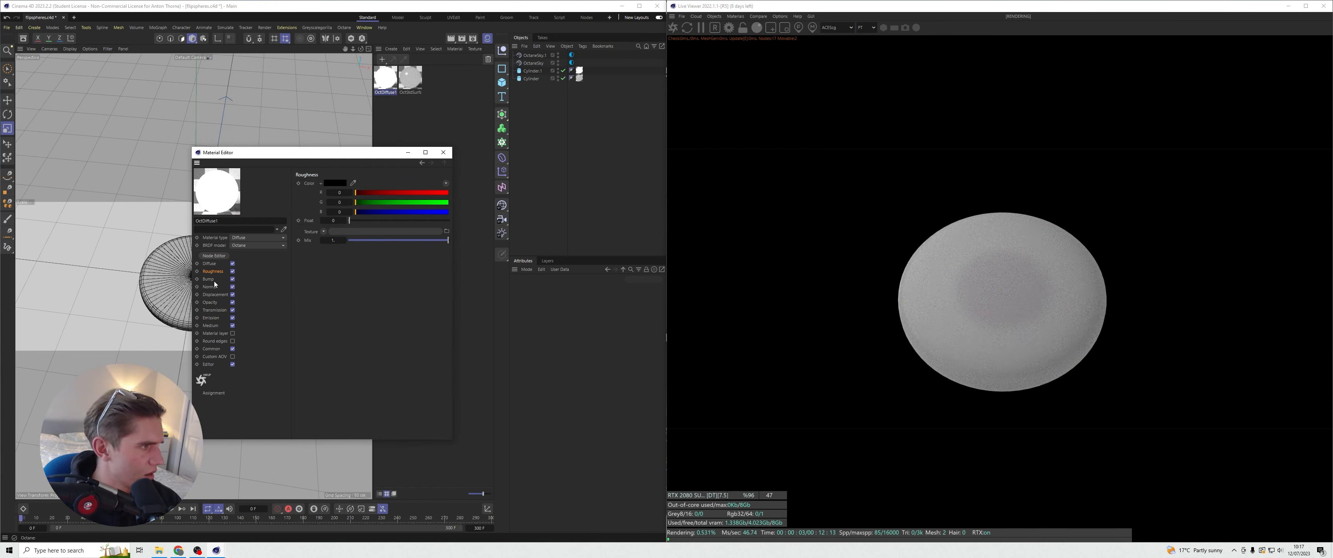
{"action": "left_click", "coordinate": [210, 279]}
{"action": "left_click", "coordinate": [420, 82]}
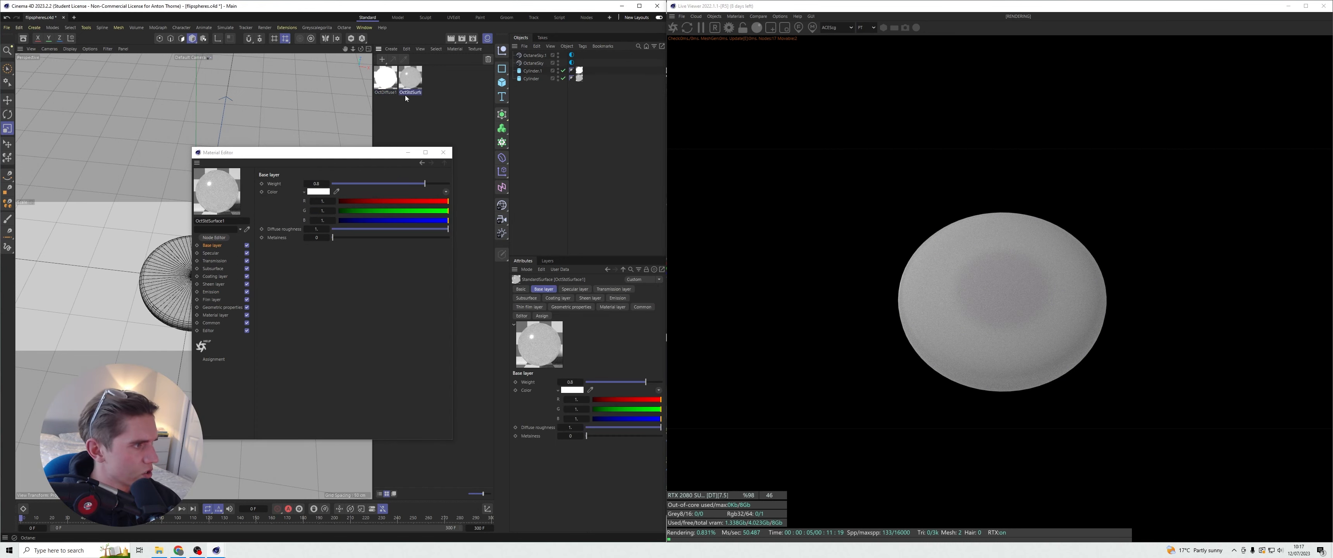
{"action": "left_click", "coordinate": [311, 231]}
{"action": "type", "text": "0"}
{"action": "key", "text": "Return"}
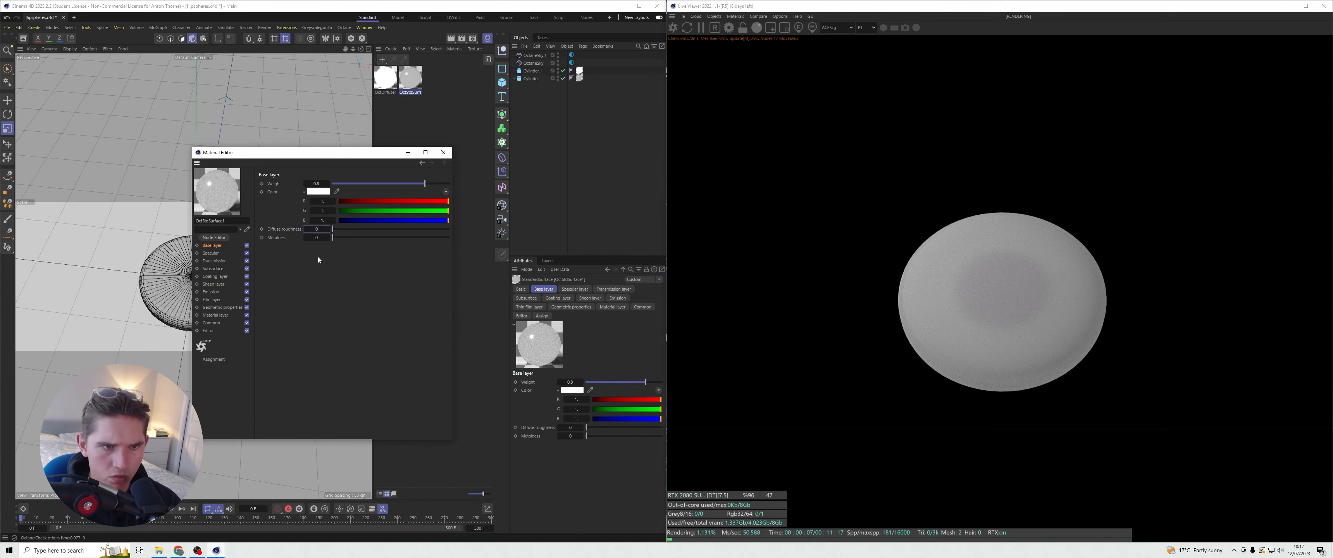
{"action": "key", "text": "ctrl+z"}
- Set the specular layer roughness of the outer cylinder's material to 0
{"action": "left_click", "coordinate": [210, 253]}
{"action": "left_click", "coordinate": [304, 229]}
{"action": "type", "text": "0"}
{"action": "key", "text": "Return"}
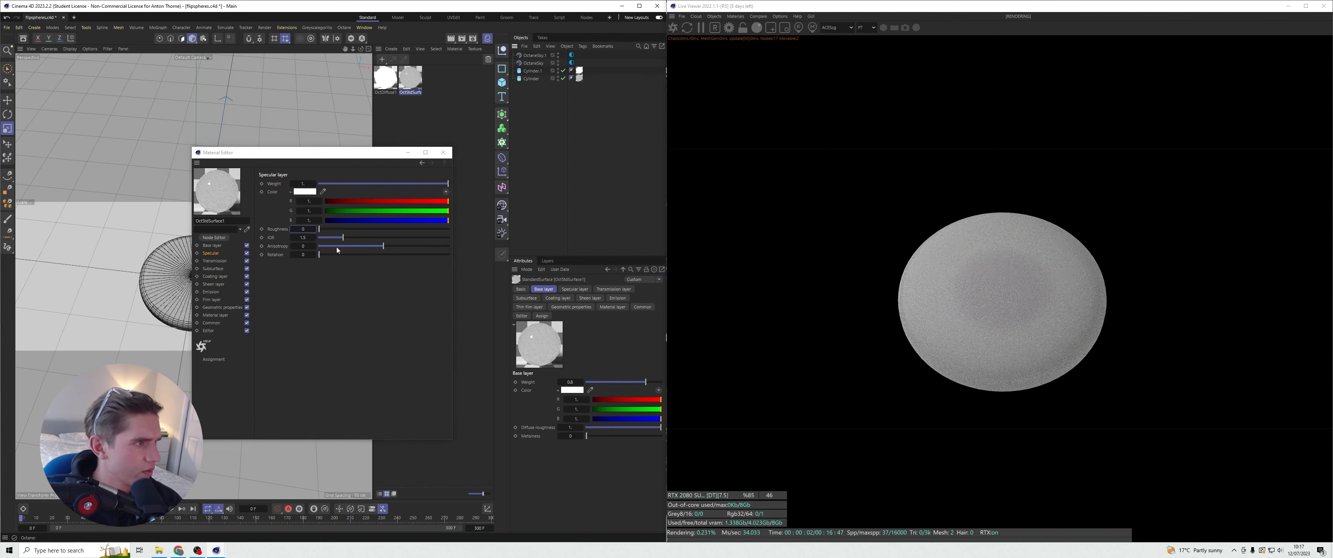
- Add a Colorizer node to the inner cylinder's diffuse material and connect it to the blackbody emission's texture input
{"action": "left_click", "coordinate": [385, 78]}
{"action": "left_click", "coordinate": [214, 256]}
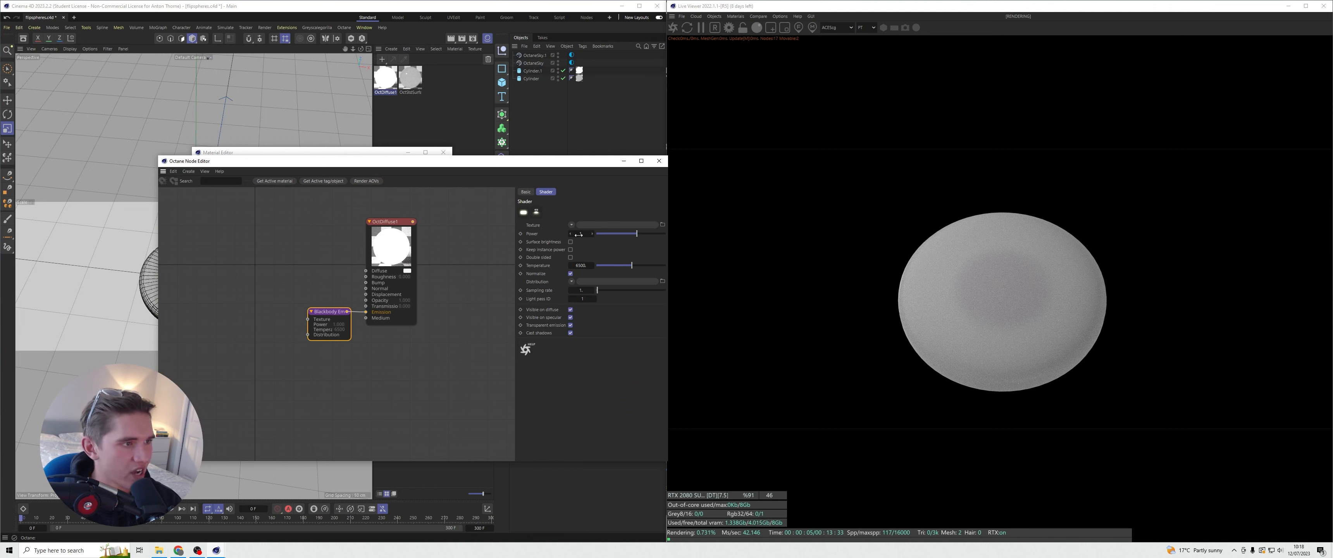
{"action": "left_click", "coordinate": [571, 225]}
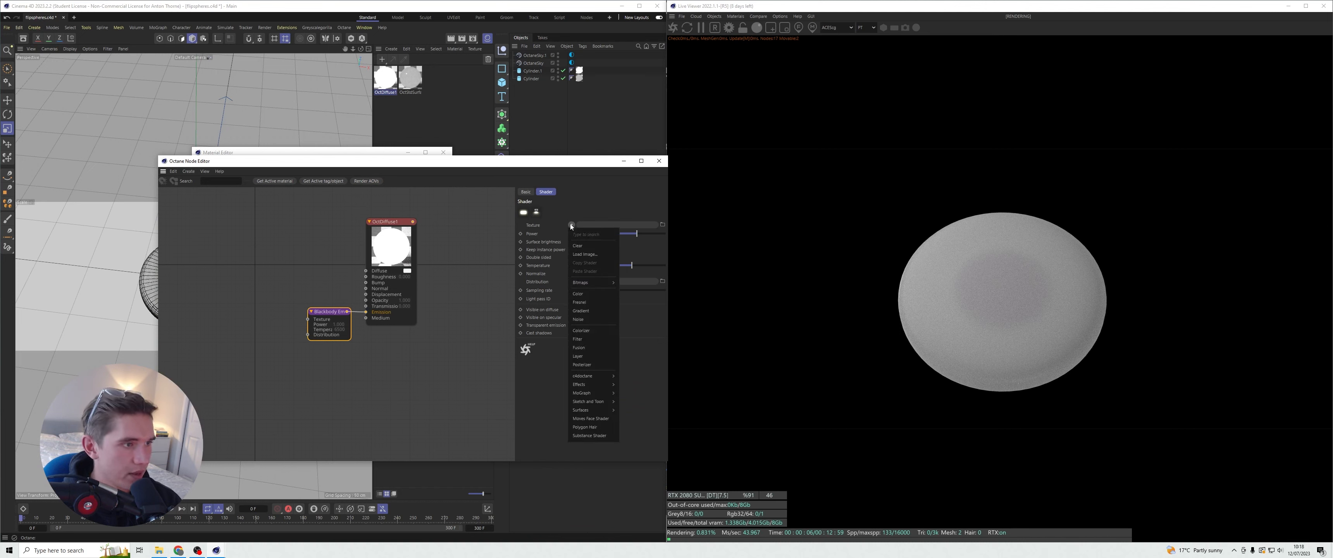
{"action": "left_click", "coordinate": [222, 182]}
{"action": "type", "text": "colo"}
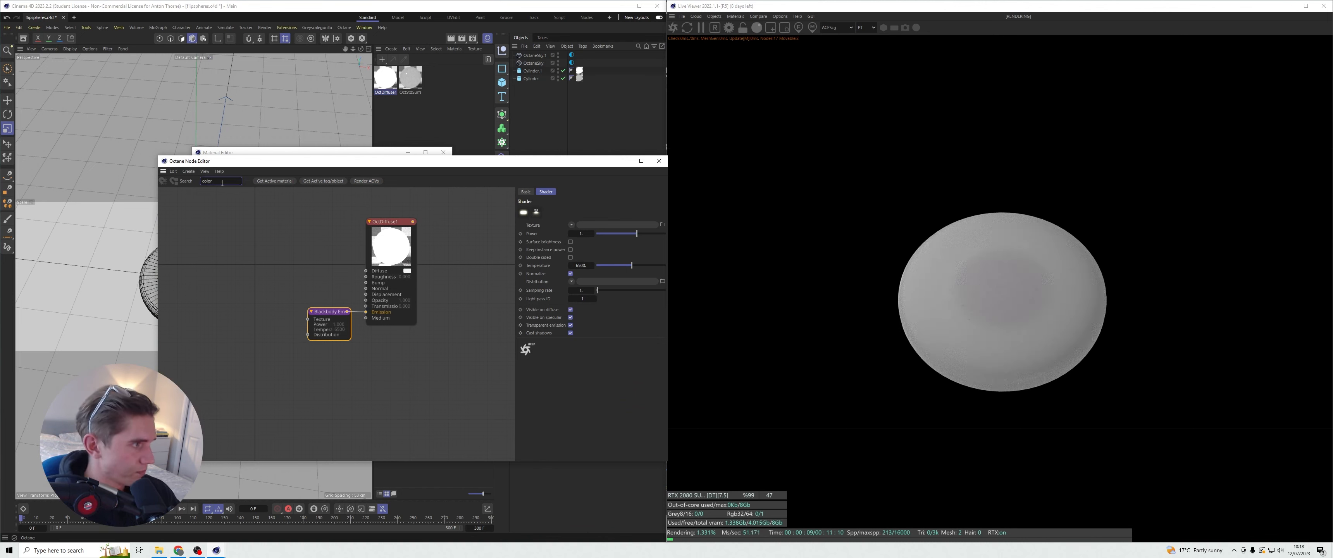
{"action": "type", "text": "r"}
{"action": "key", "text": "Return"}
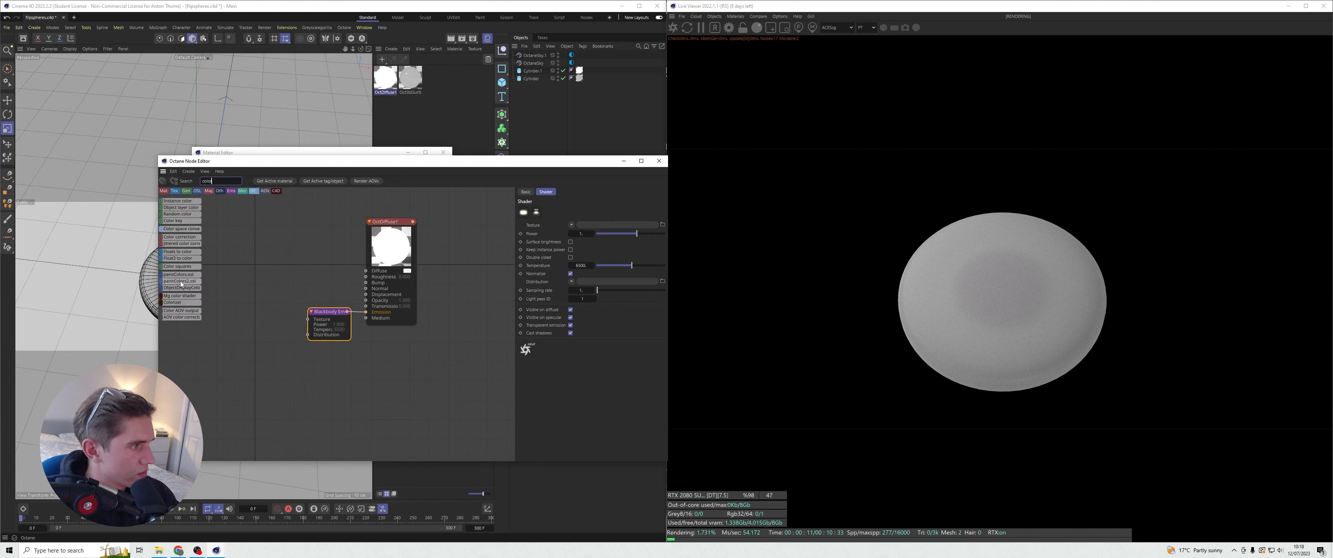
{"action": "left_click_drag", "start_coordinate": [242, 294], "coordinate": [308, 320]}
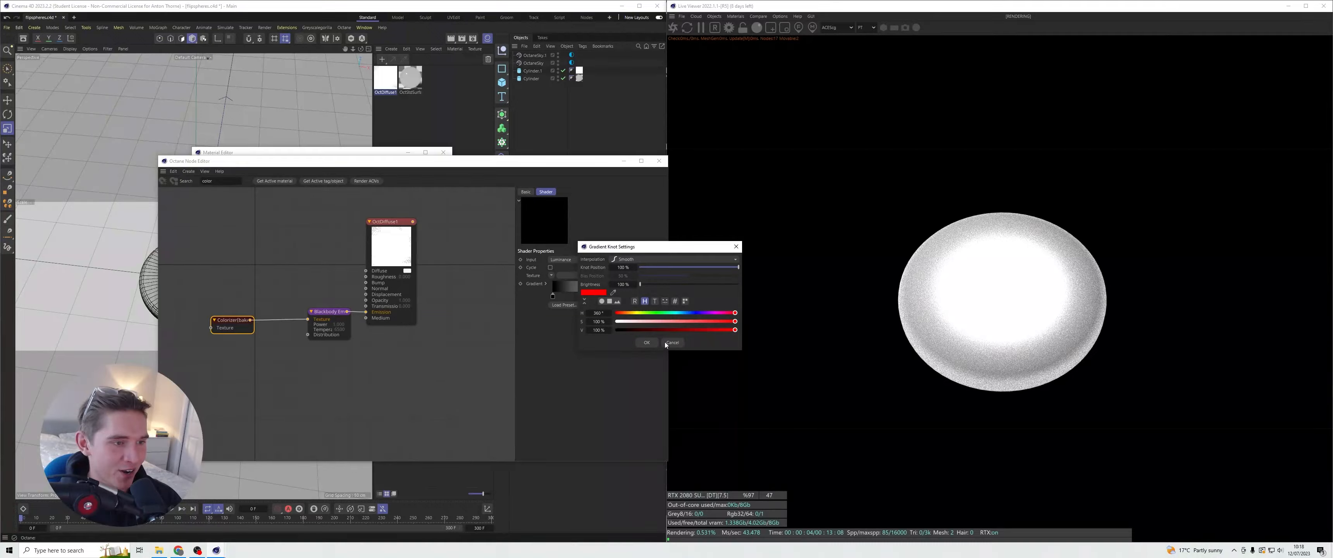
- Colour the Colorizer gradient's end knot fully saturated red and close the material's editors
{"action": "left_click", "coordinate": [639, 344]}
{"action": "left_click", "coordinate": [658, 161]}
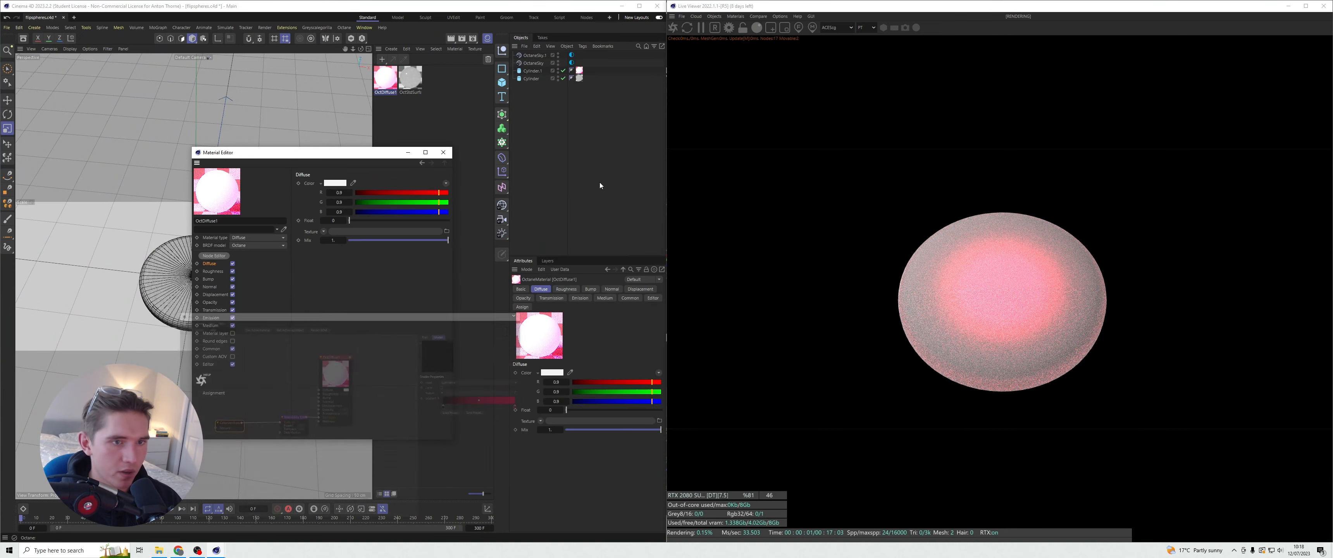
{"action": "left_click", "coordinate": [407, 153]}
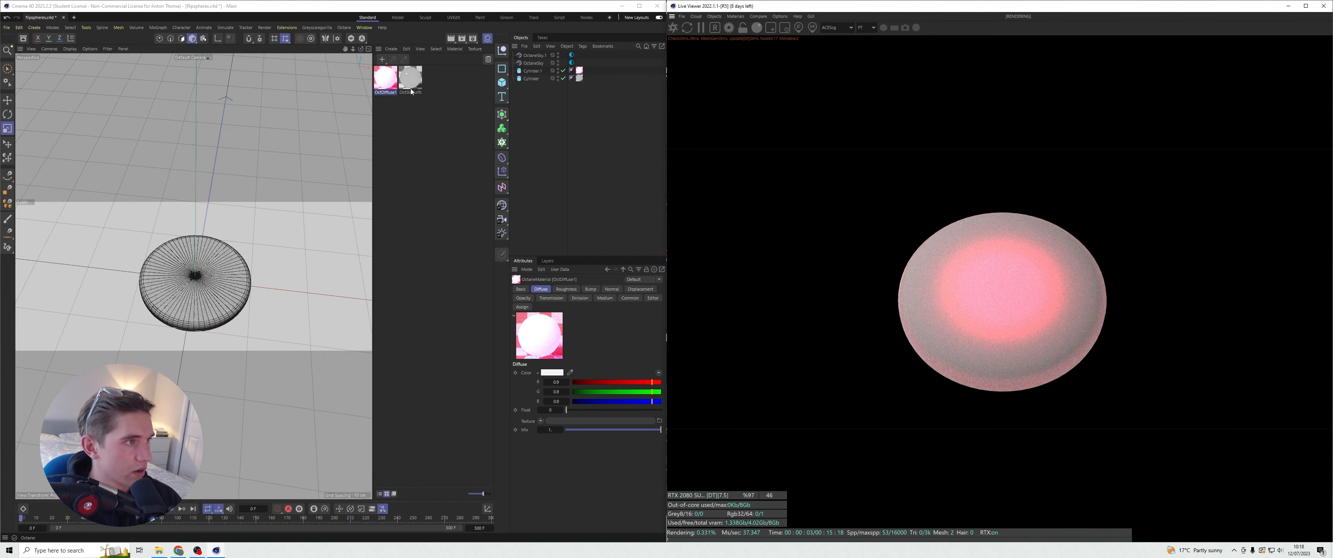
- Test the outer cylinder's material again with a diffuse roughness of 0 and undo the change
{"action": "double_click", "coordinate": [412, 85]}
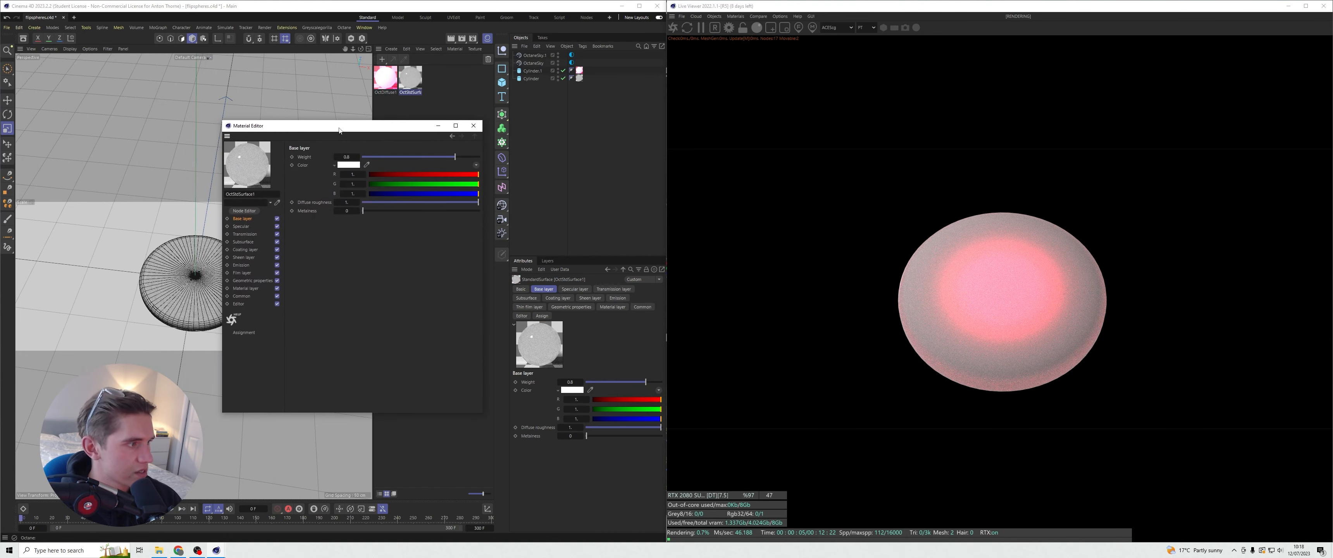
{"action": "left_click_drag", "start_coordinate": [340, 202], "coordinate": [353, 234]}
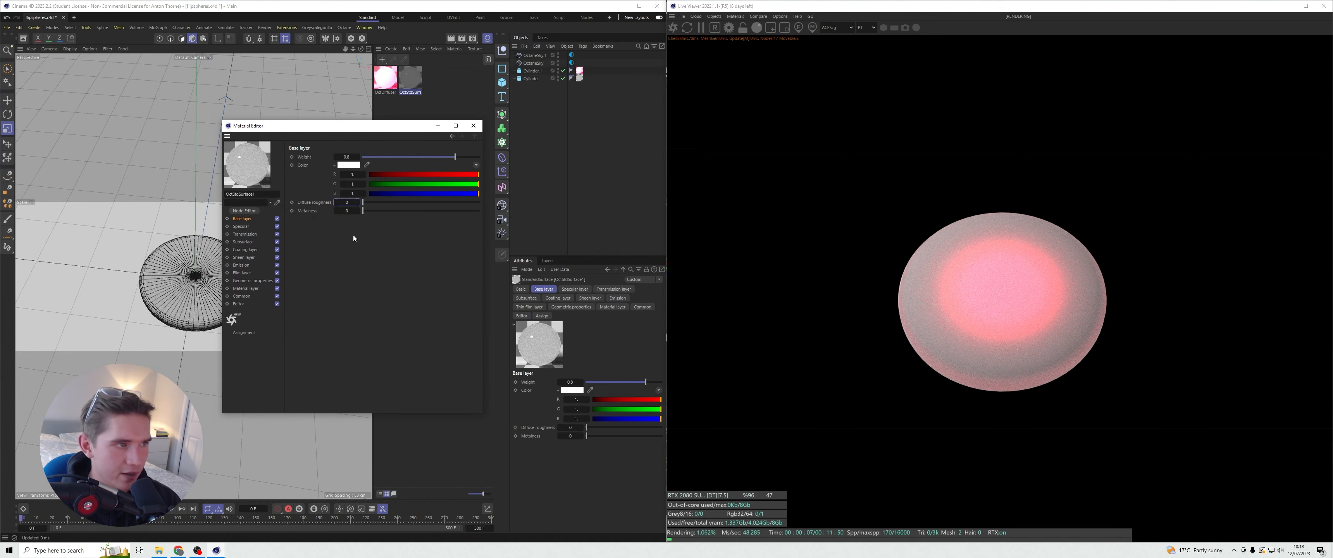
{"action": "key", "text": "ctrl+z"}
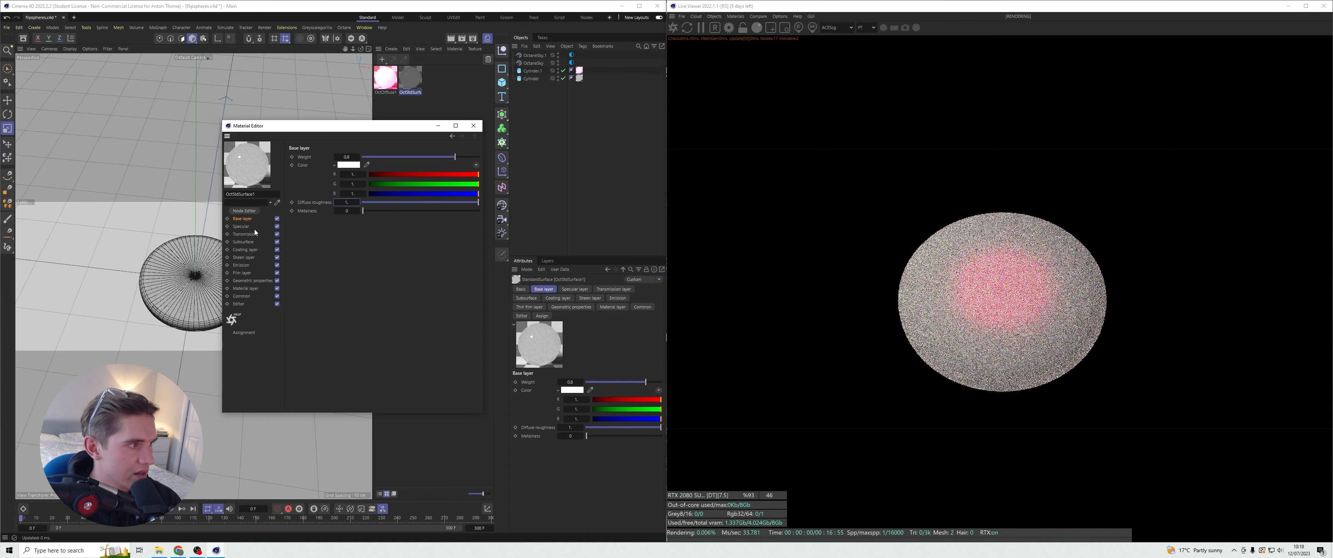
- Set the specular layer roughness of the outer cylinder's material to 1
{"action": "left_click", "coordinate": [241, 227]}
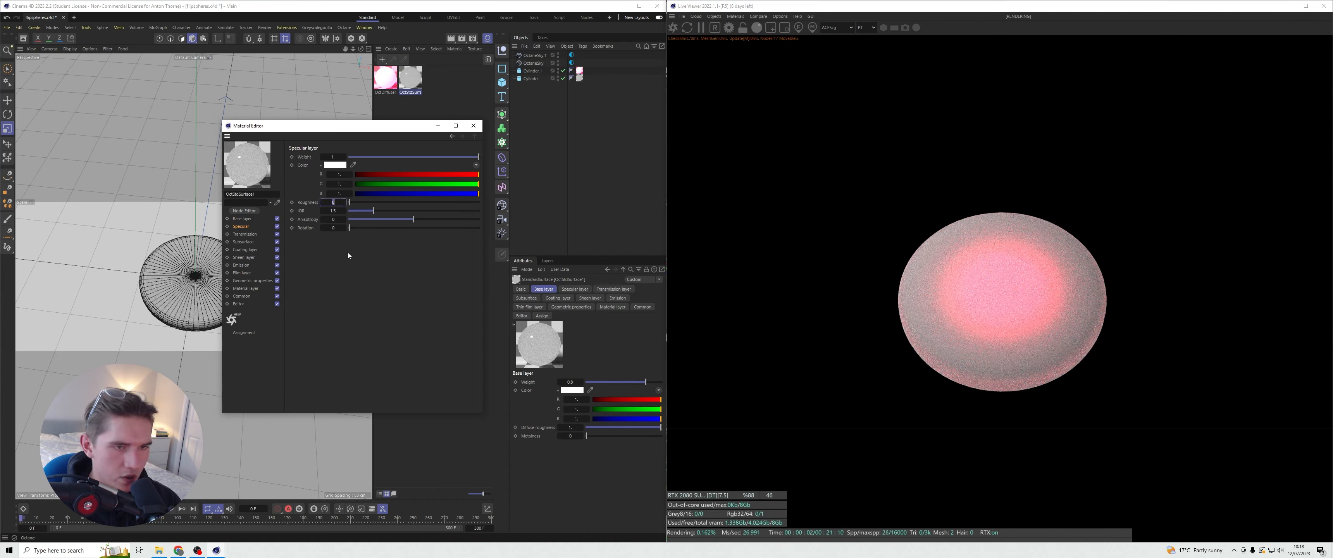
{"action": "type", "text": "1"}
{"action": "key", "text": "Return"}
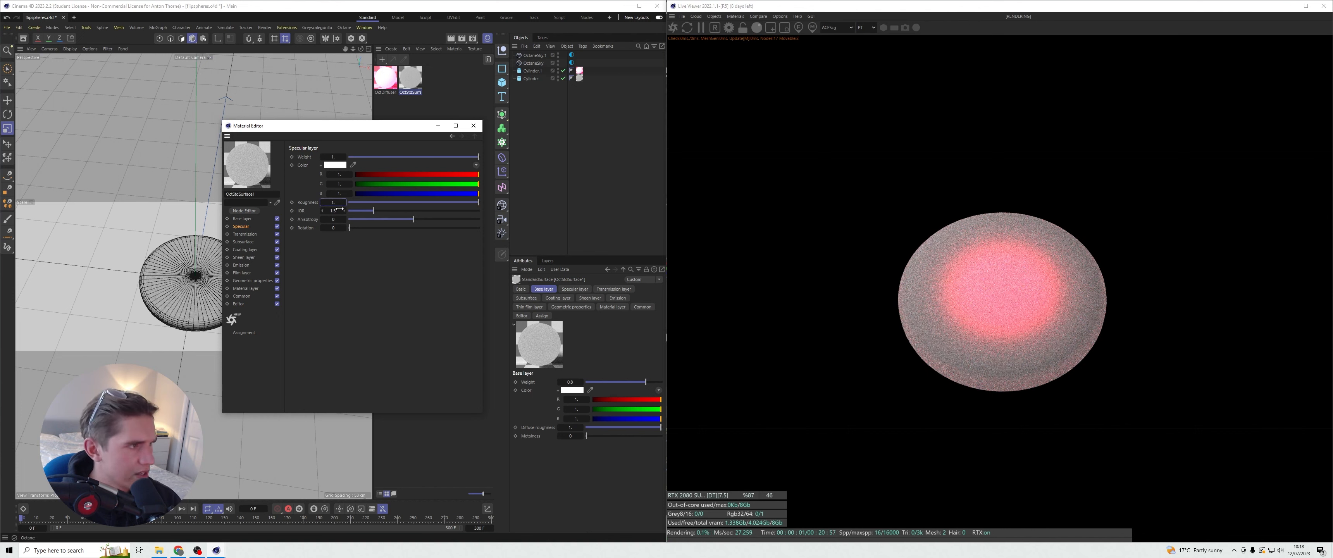
- Try subsurface weights of 0 and 0.5 on the outer cylinder's material
{"action": "left_click", "coordinate": [243, 242]}
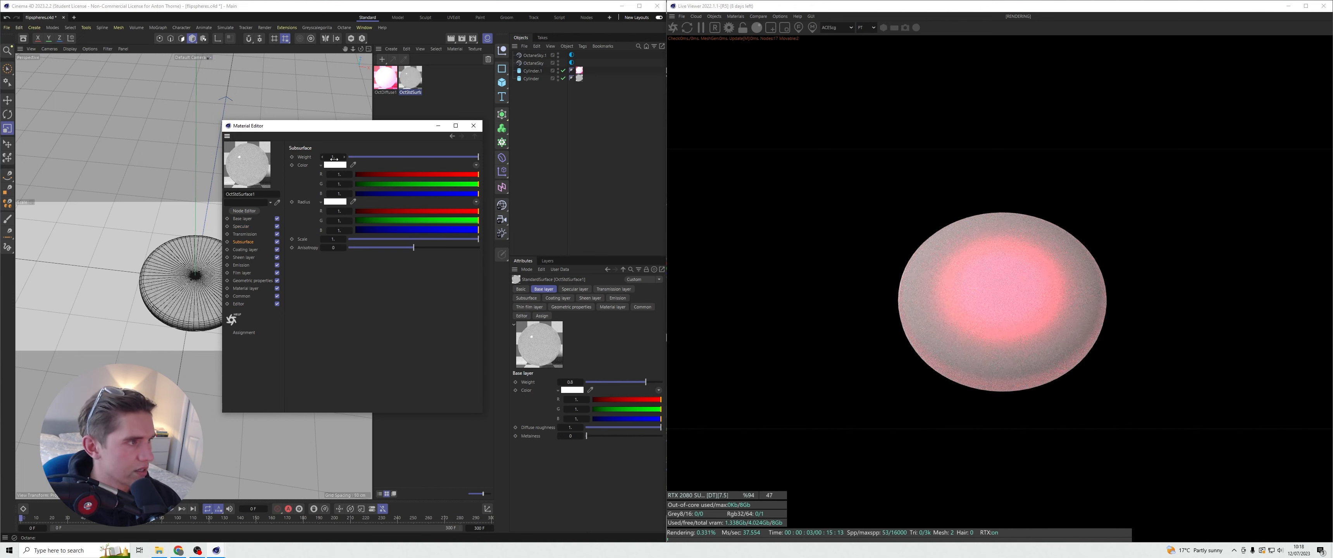
{"action": "left_click_drag", "start_coordinate": [333, 157], "coordinate": [335, 170]}
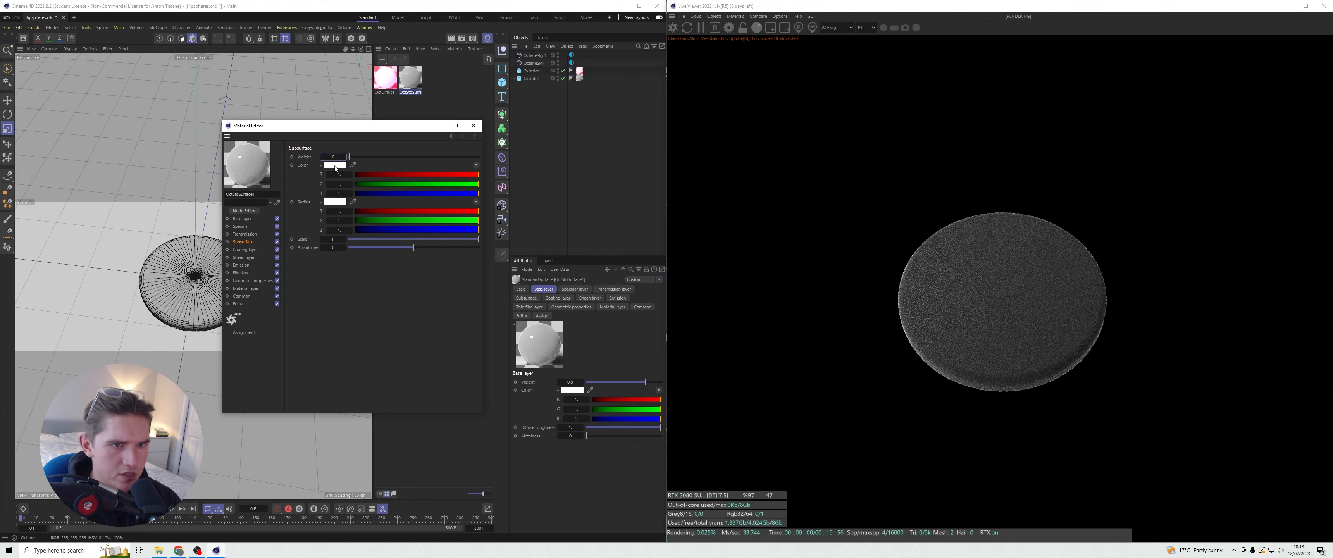
{"action": "type", "text": "0.5"}
{"action": "key", "text": "Return"}
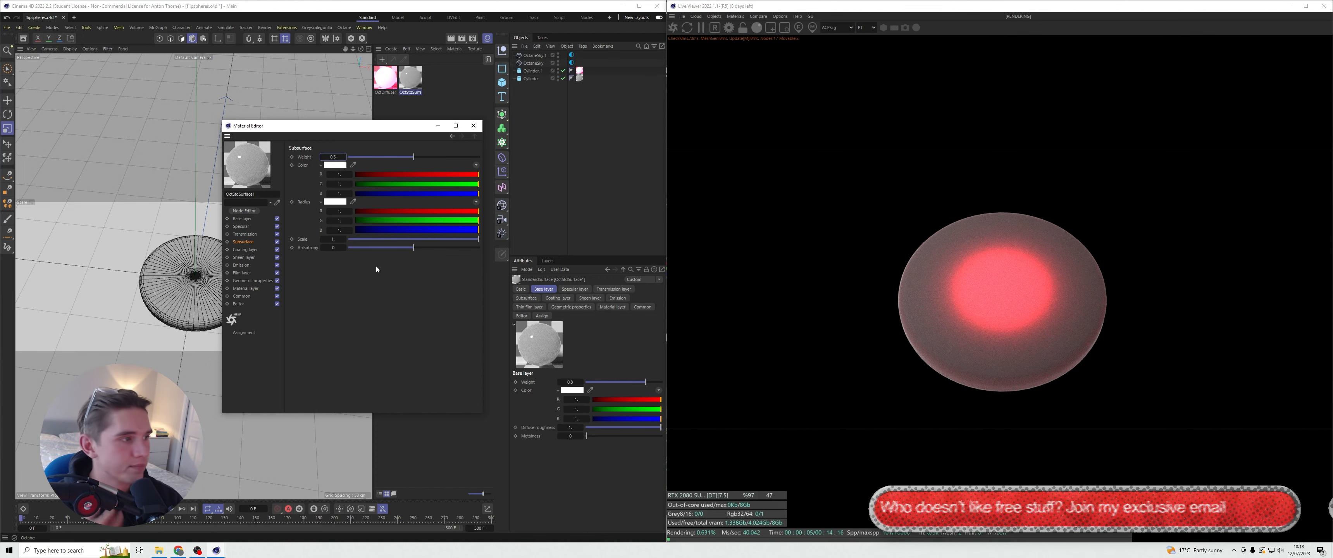
- Set the outer cylinder material's subsurface weight to 0.8
{"action": "left_click", "coordinate": [331, 157]}
{"action": "type", "text": "0.8"}
{"action": "key", "text": "Return"}
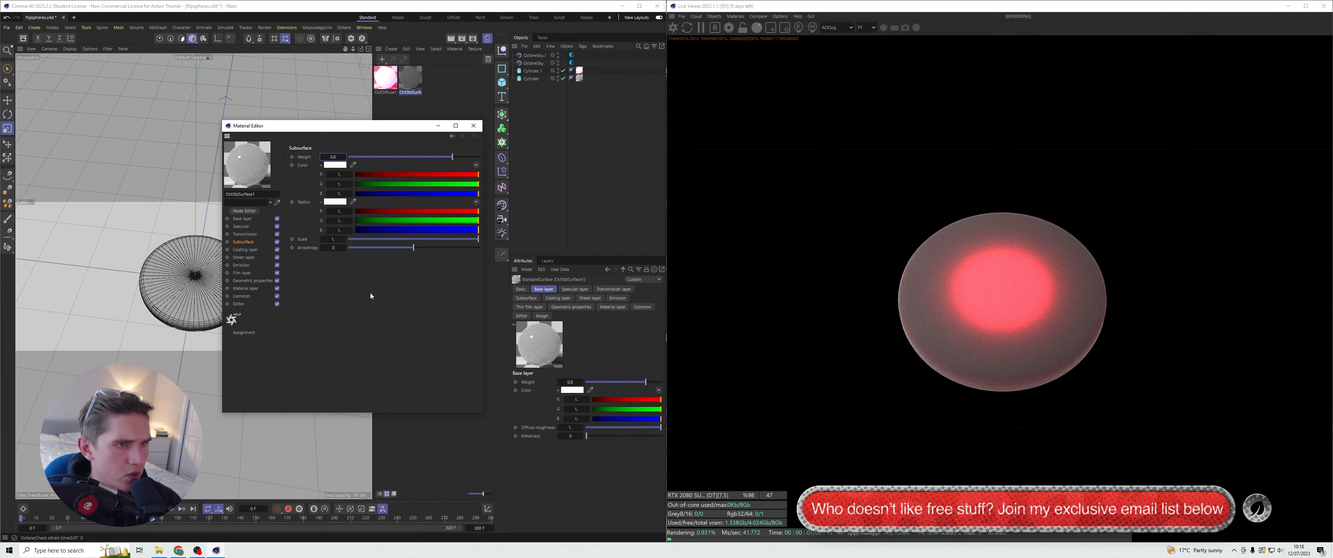
- Set the subsurface weight of the outer cylinder's material to 0.5 and close the material's settings
{"action": "left_click", "coordinate": [331, 157]}
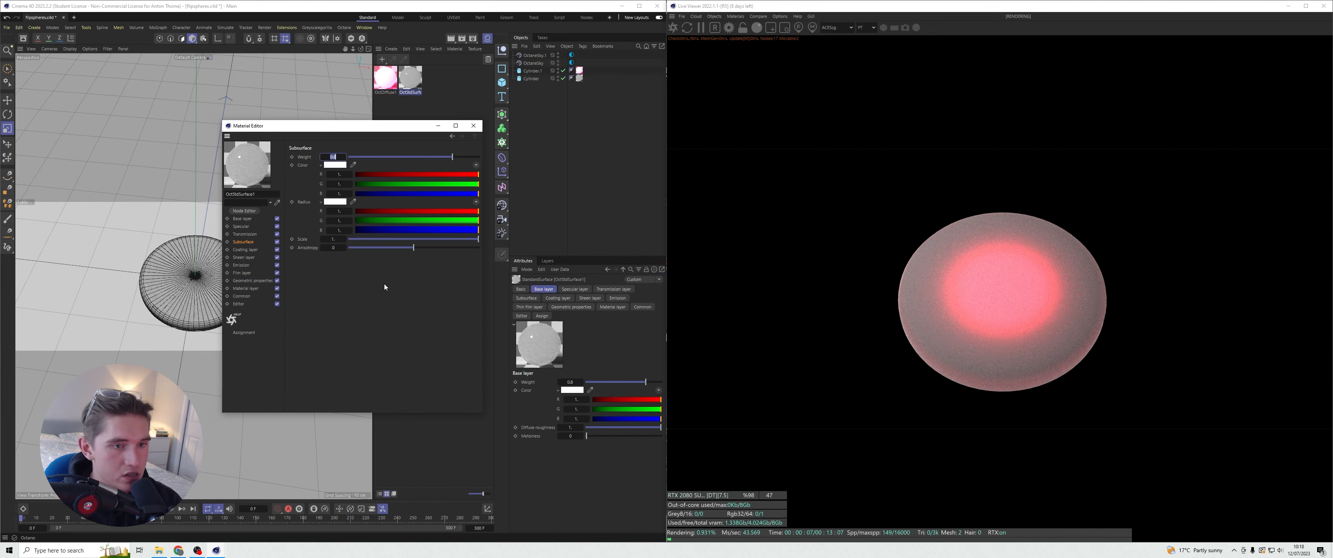
{"action": "key", "text": "Return"}
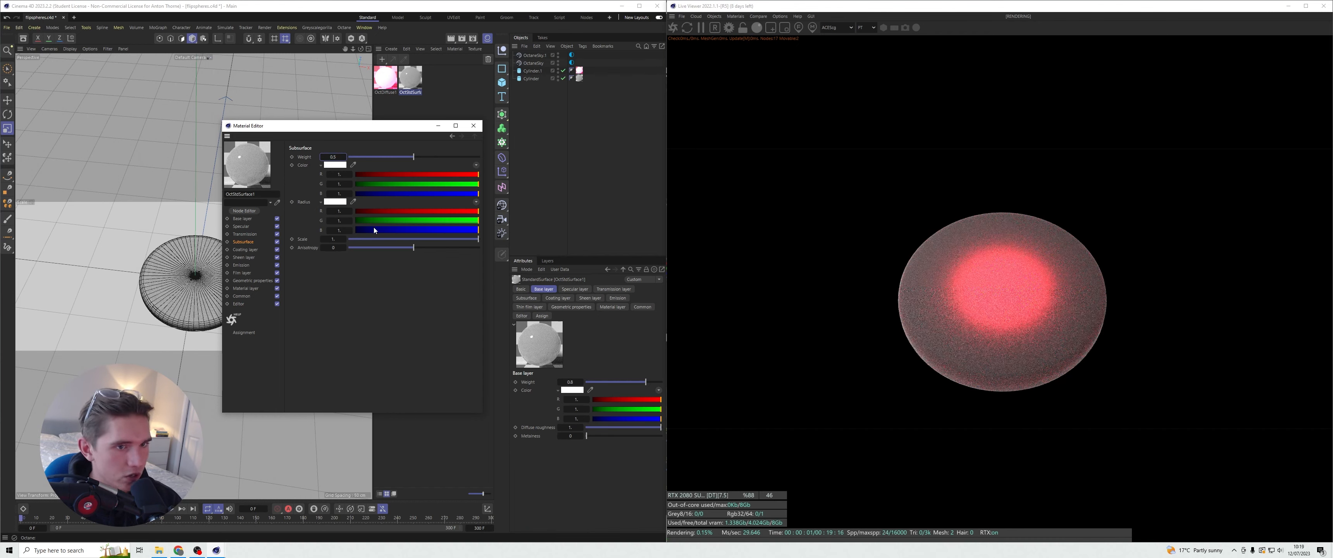
{"action": "left_click", "coordinate": [438, 125]}
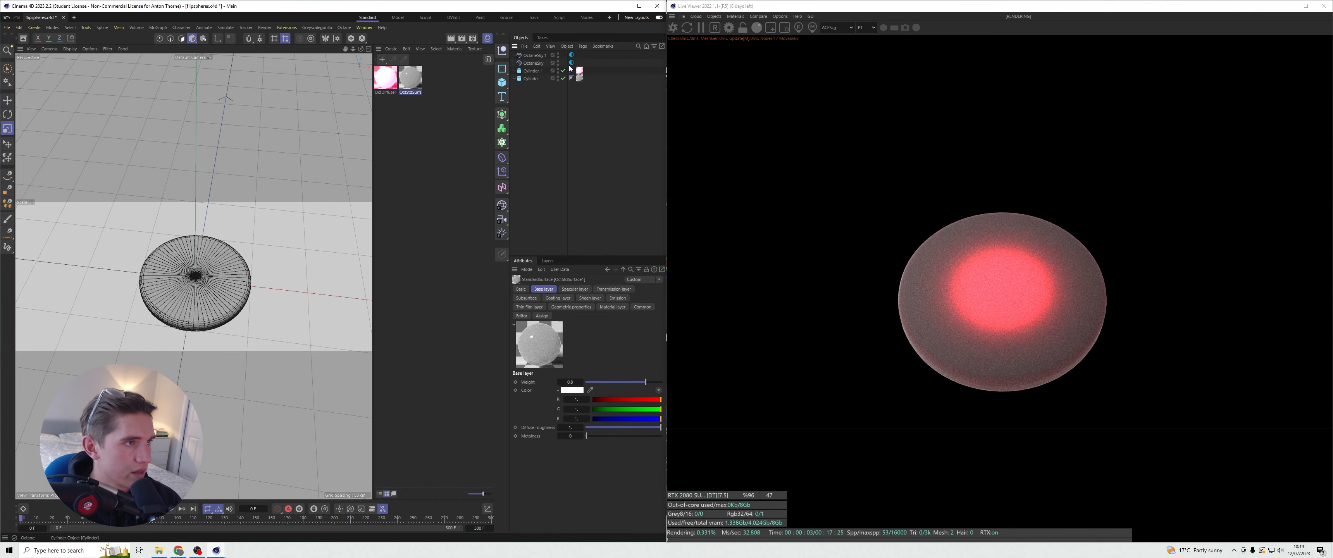
- Delete the extra Octane sky that gives the black background, leaving only the HDRI sky
{"action": "left_click", "coordinate": [533, 56]}
{"action": "key", "text": "Delete"}
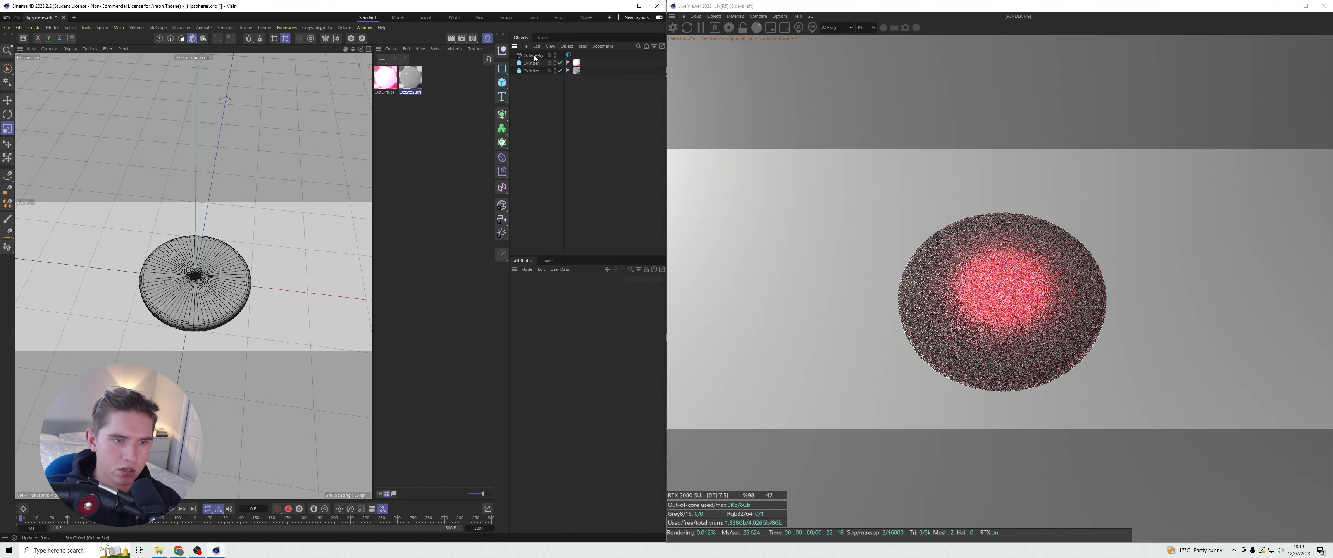
{"action": "left_click", "coordinate": [487, 39]}
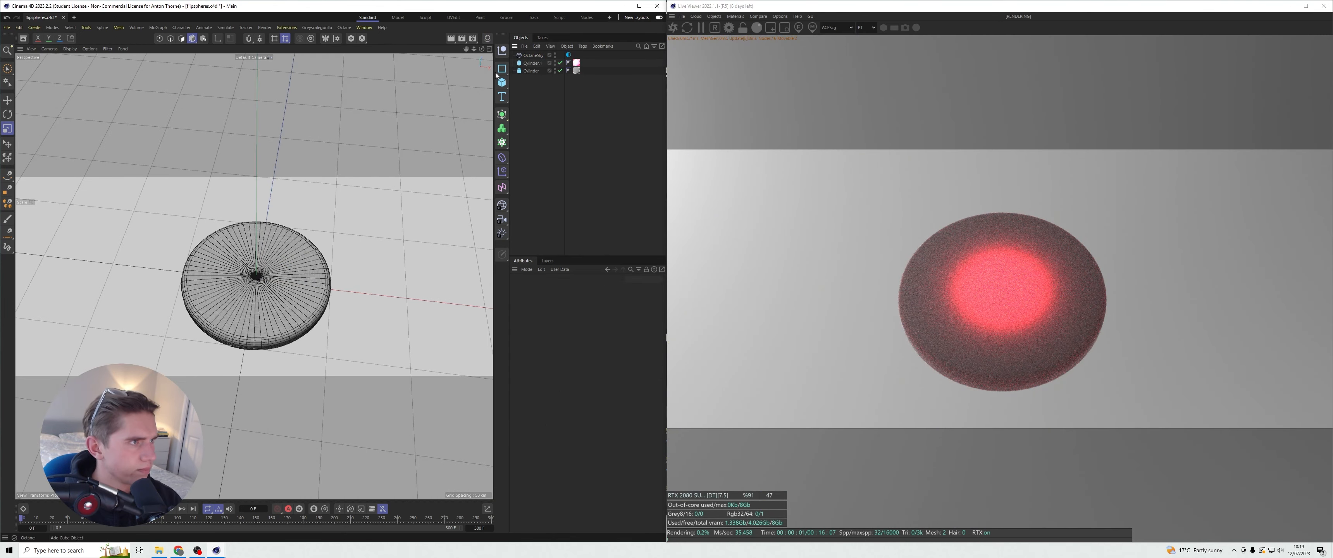
{"action": "left_click_drag", "start_coordinate": [482, 49], "coordinate": [623, 103]}
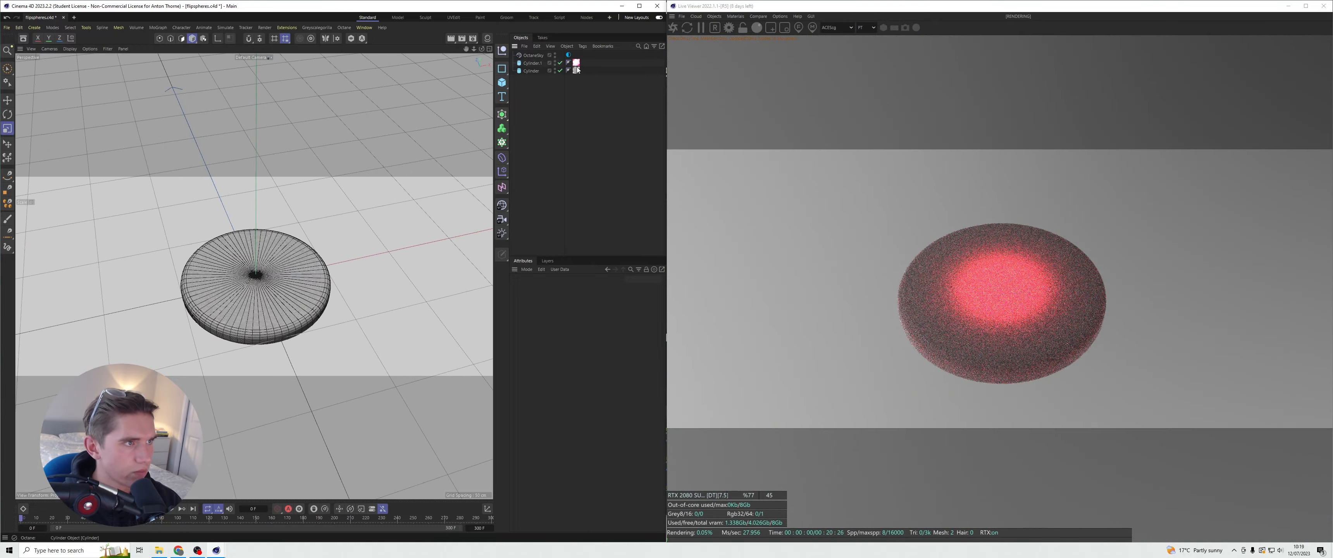
- Try an environment power of 2 on the HDRI sky and view the cylinders from farther away
{"action": "left_click", "coordinate": [568, 55]}
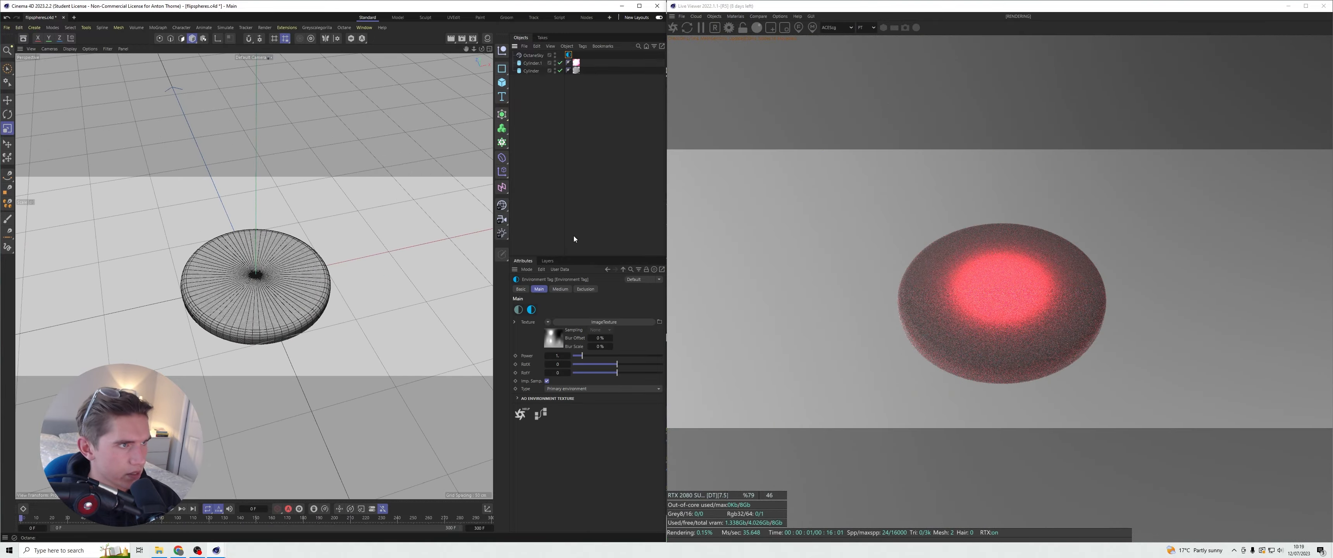
{"action": "left_click", "coordinate": [558, 355]}
{"action": "type", "text": "2"}
{"action": "key", "text": "Return"}
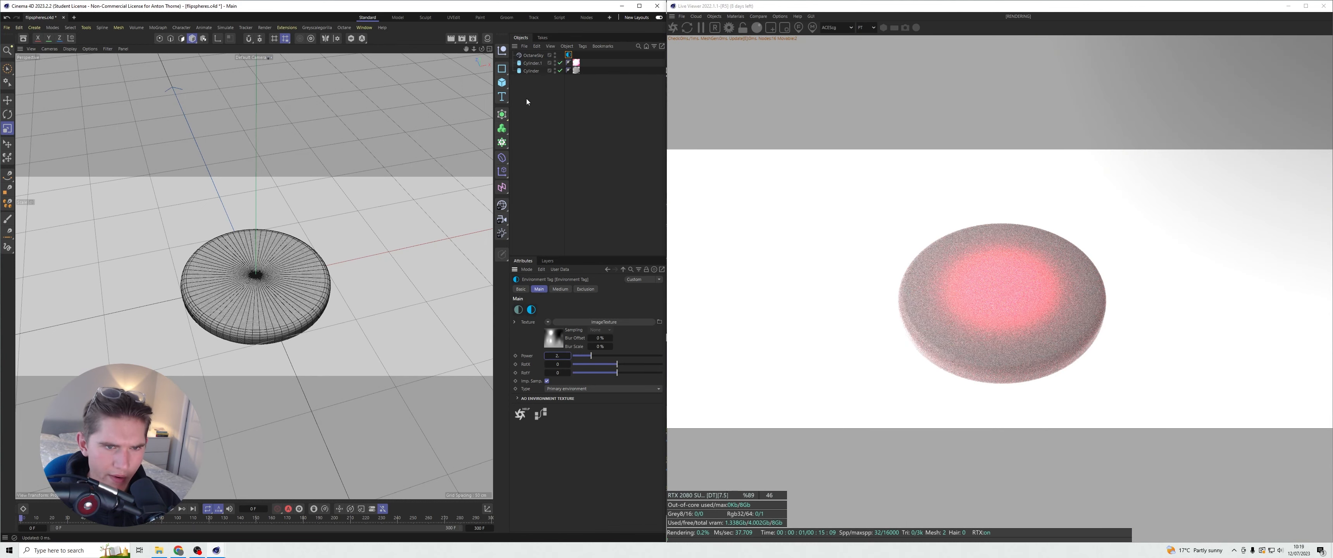
{"action": "left_click_drag", "start_coordinate": [474, 49], "coordinate": [486, 55]}
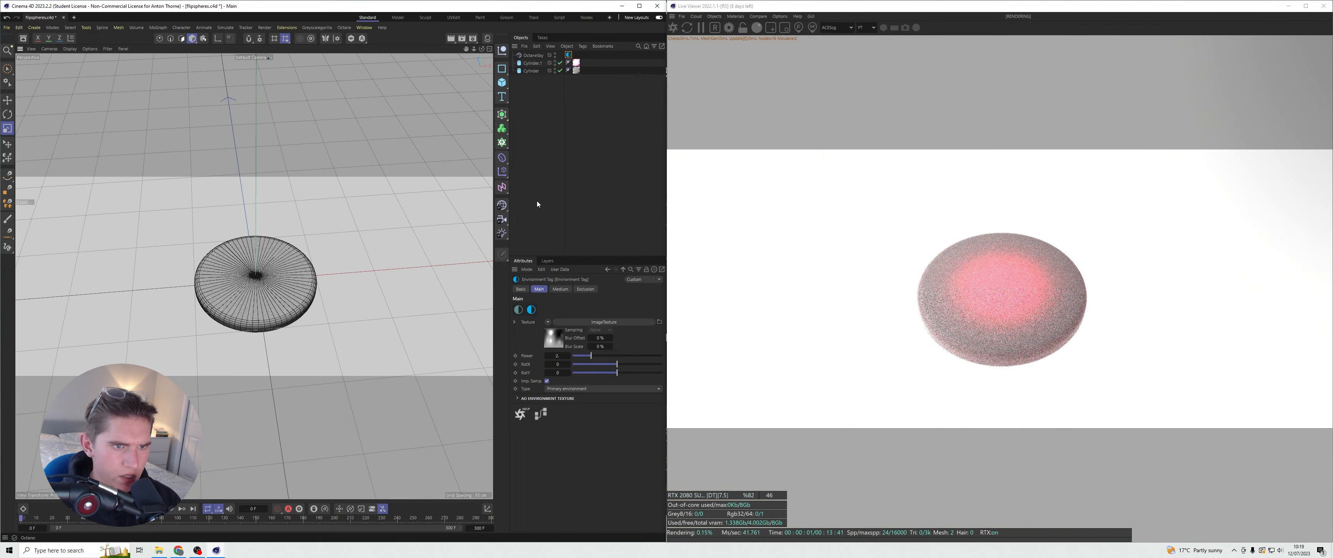
- Scale down the inner glowing cylinder so that its core sits smaller within the outer shell
{"action": "left_click", "coordinate": [529, 63]}
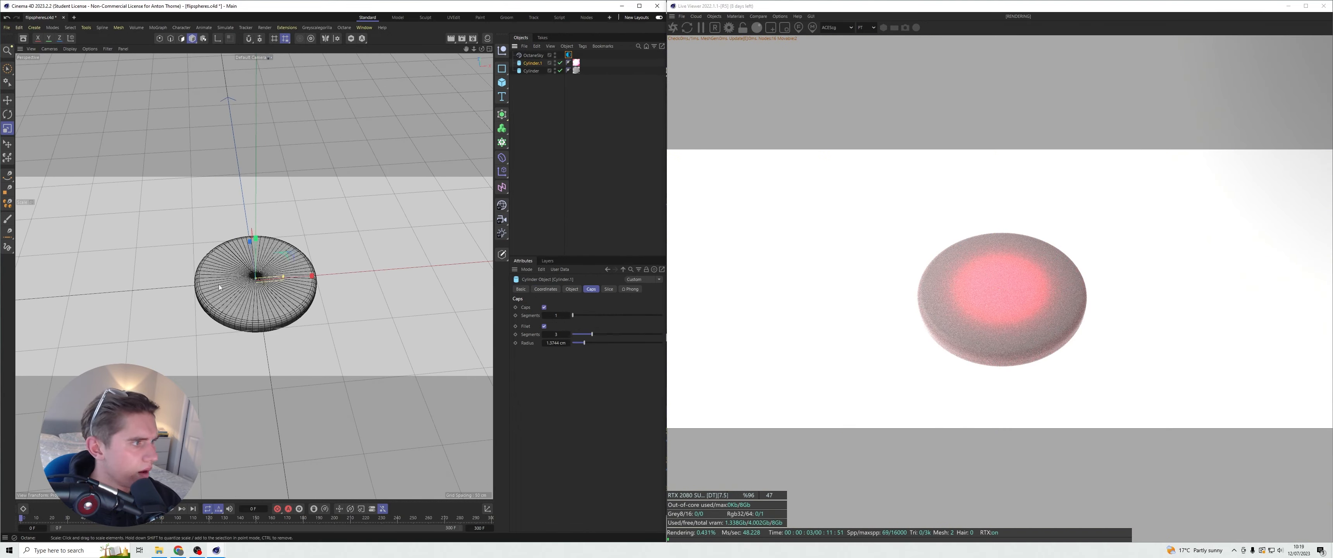
{"action": "left_click_drag", "start_coordinate": [258, 238], "coordinate": [258, 254]}
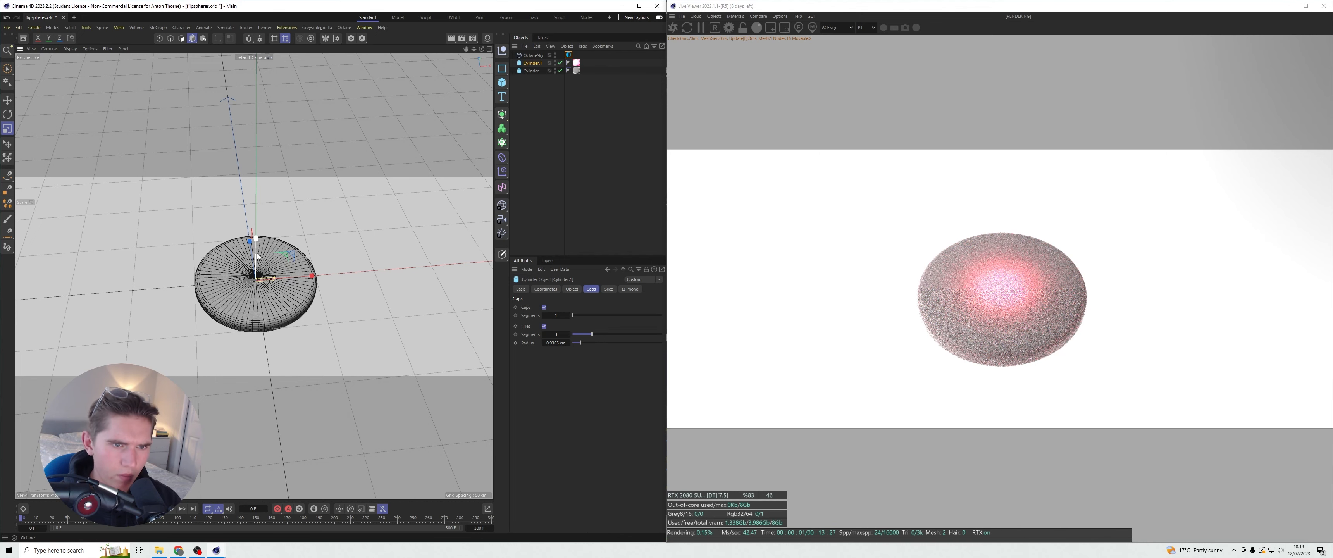
{"action": "left_click", "coordinate": [538, 108]}
- Set the base layer weight of the outer cylinder's material to 1 and close its settings
{"action": "left_click", "coordinate": [487, 38]}
{"action": "double_click", "coordinate": [410, 81]}
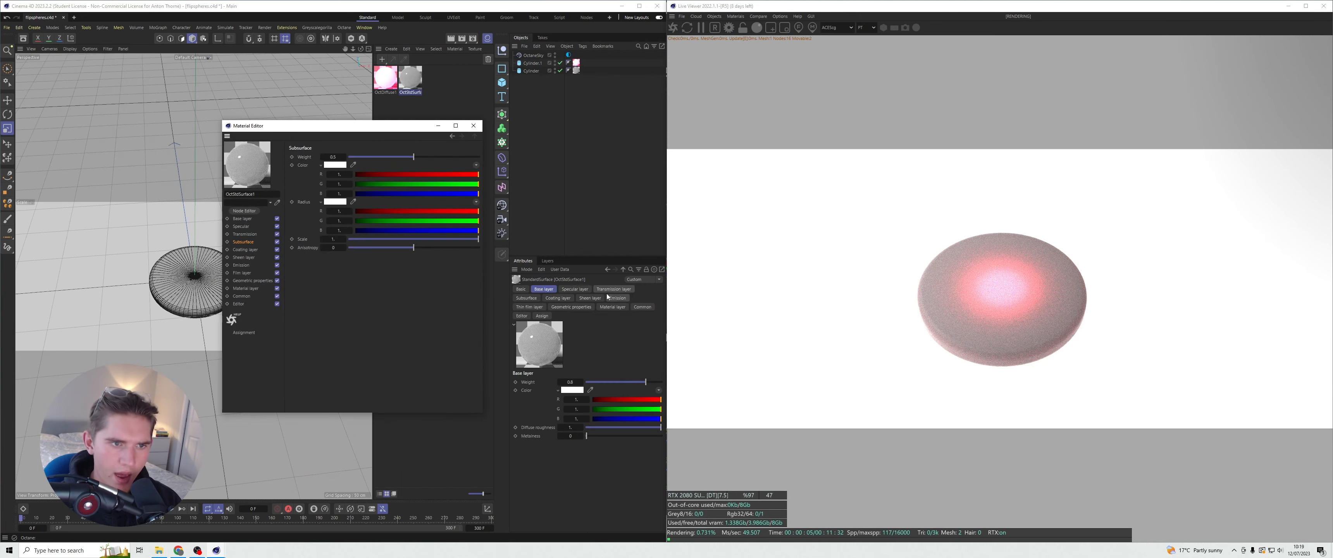
{"action": "left_click", "coordinate": [348, 165]}
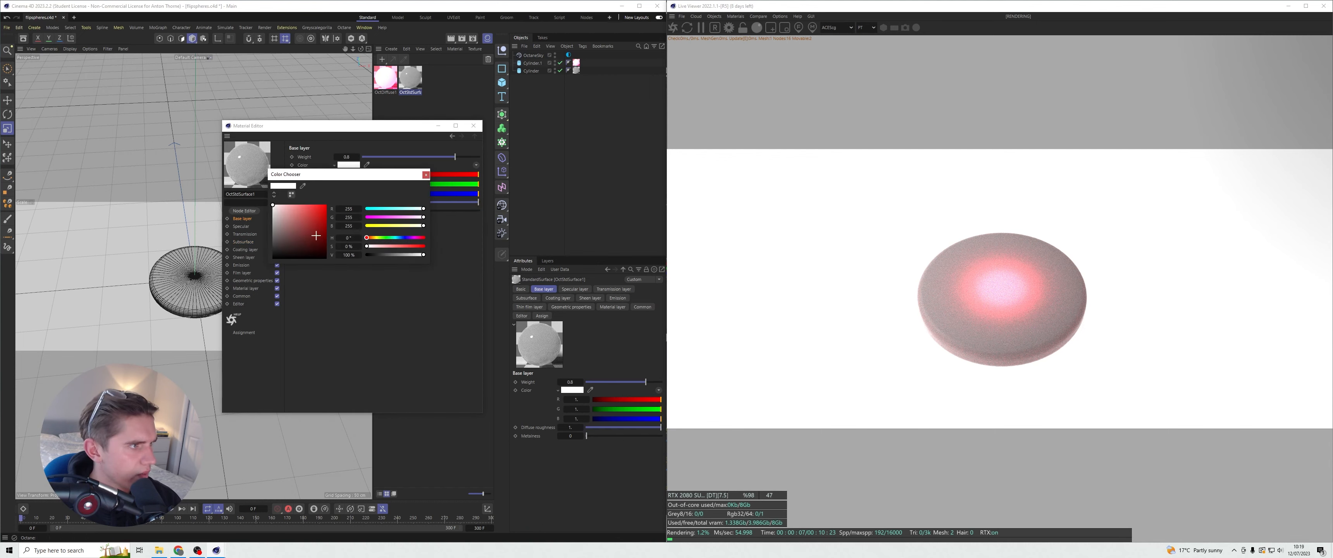
{"action": "left_click", "coordinate": [353, 163]}
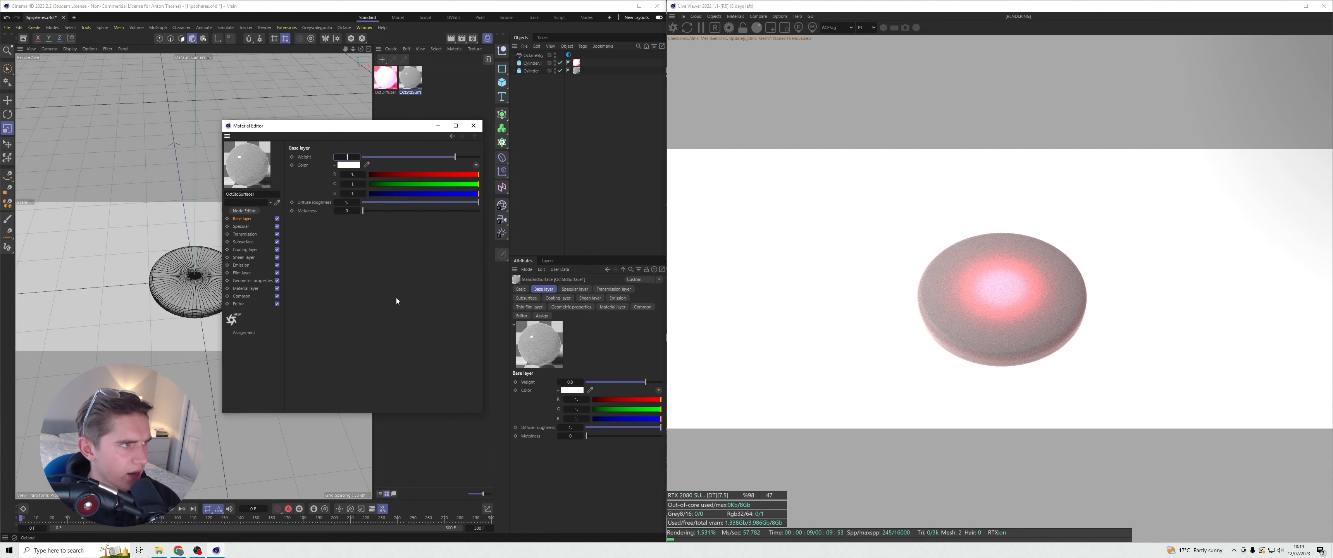
{"action": "key", "text": "Return"}
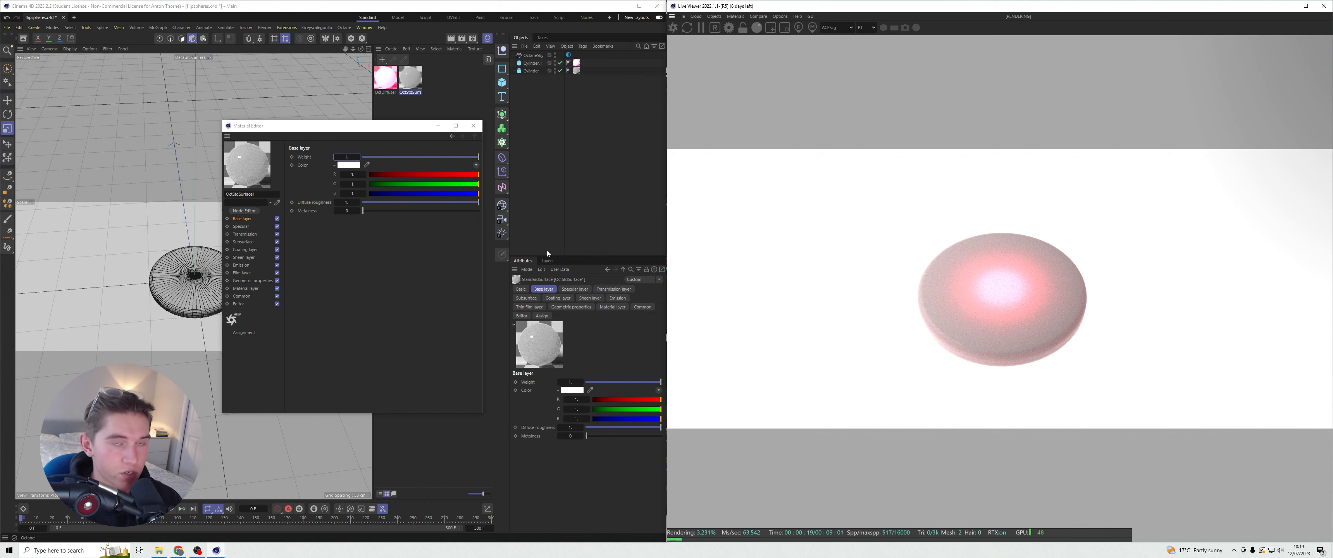
{"action": "left_click", "coordinate": [438, 126]}
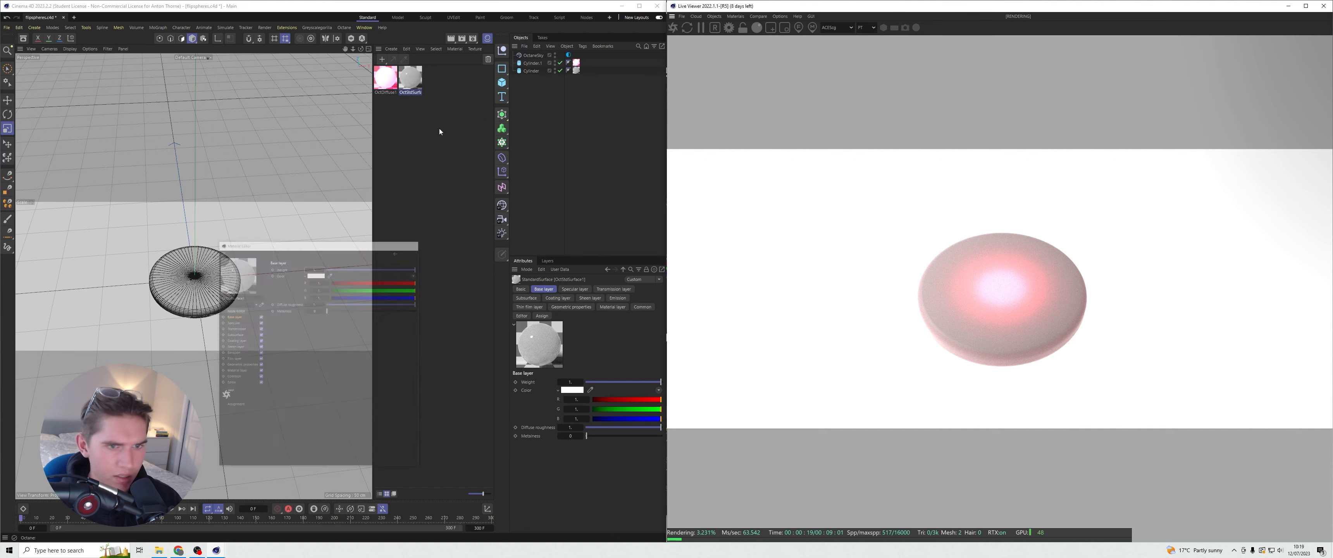
- Set the power of the HDRI sky's environment to 1.5
{"action": "left_click", "coordinate": [568, 55]}
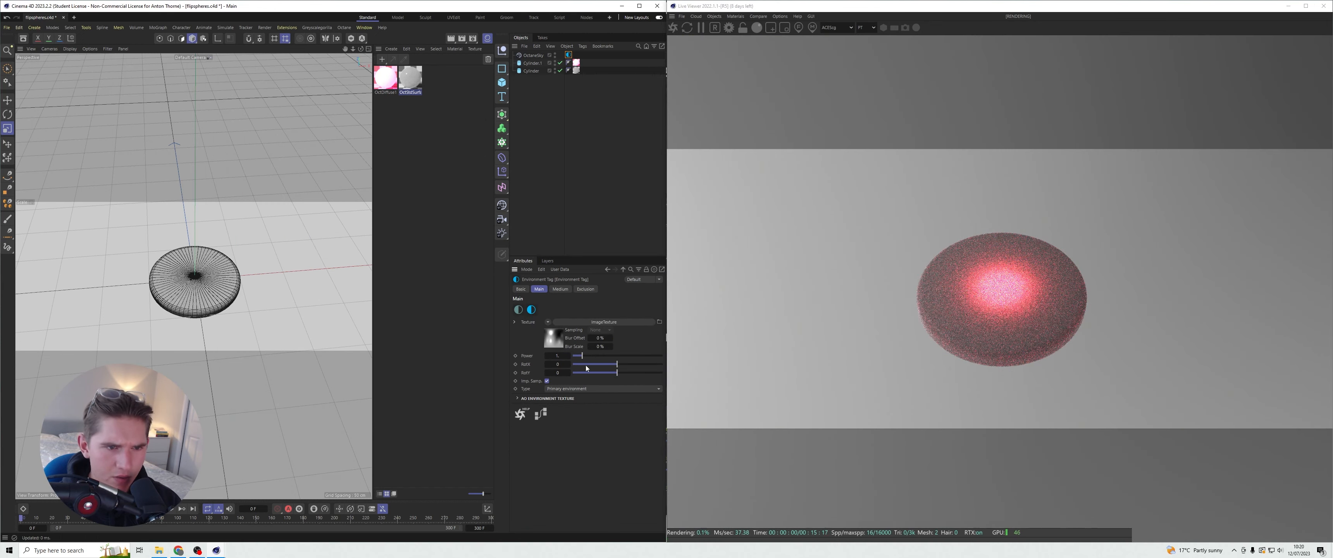
{"action": "left_click_drag", "start_coordinate": [562, 356], "coordinate": [615, 357]}
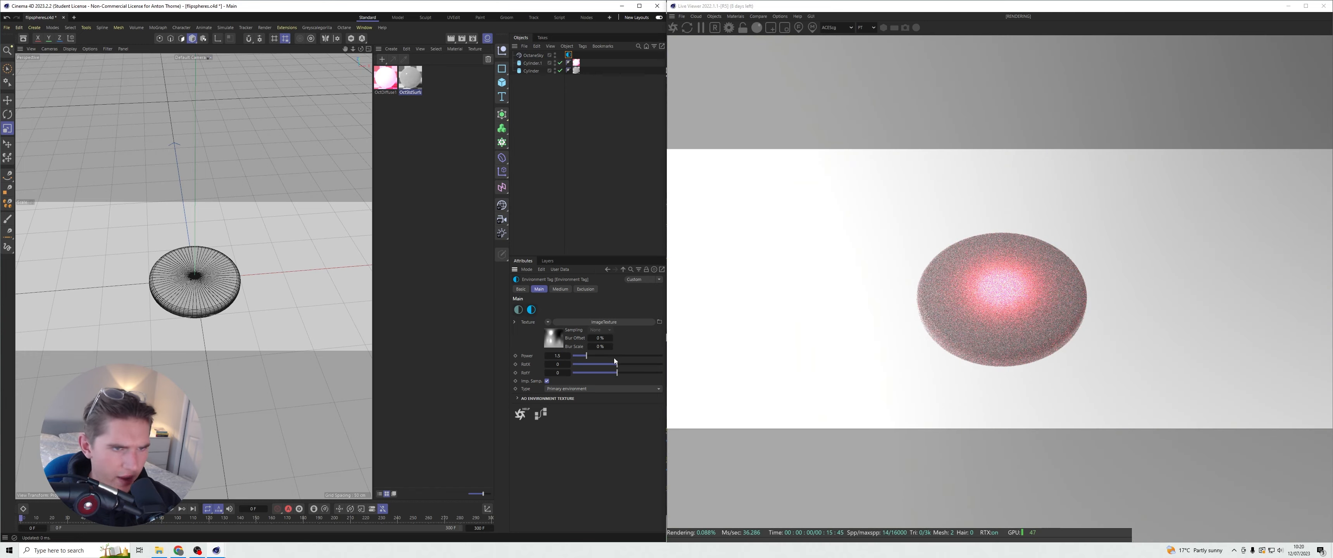
{"action": "left_click", "coordinate": [601, 234]}
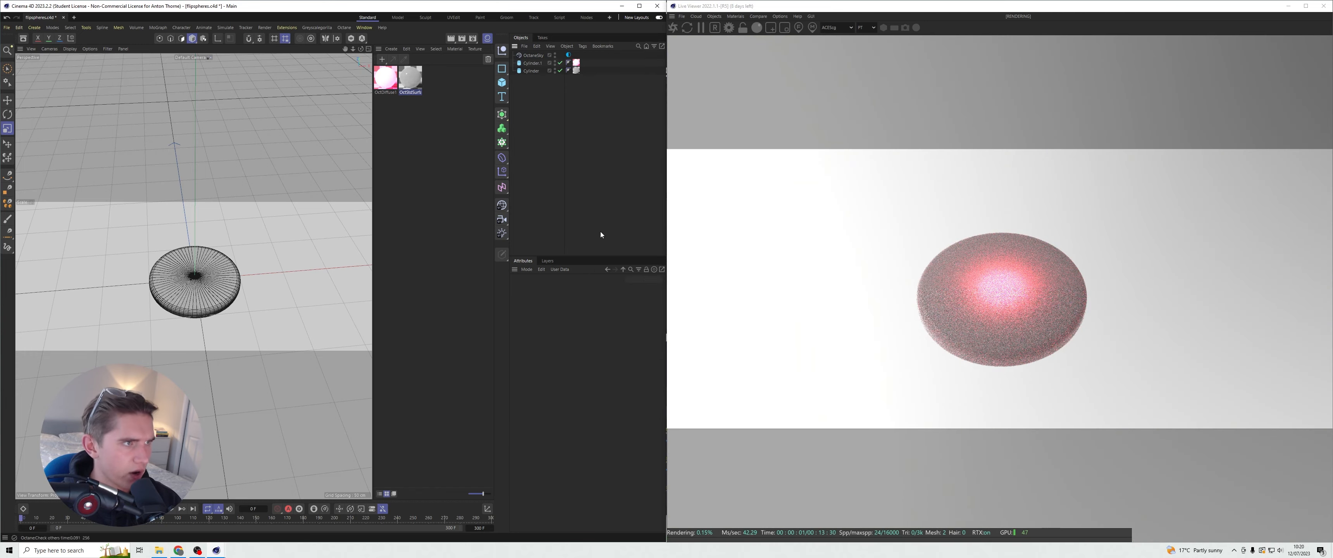
- Set the specular layer roughness of the outer cylinder's material to 0.5, then close the material's settings
{"action": "left_click", "coordinate": [488, 38]}
{"action": "left_click_drag", "start_coordinate": [481, 50], "coordinate": [484, 141]}
{"action": "left_click", "coordinate": [487, 38]}
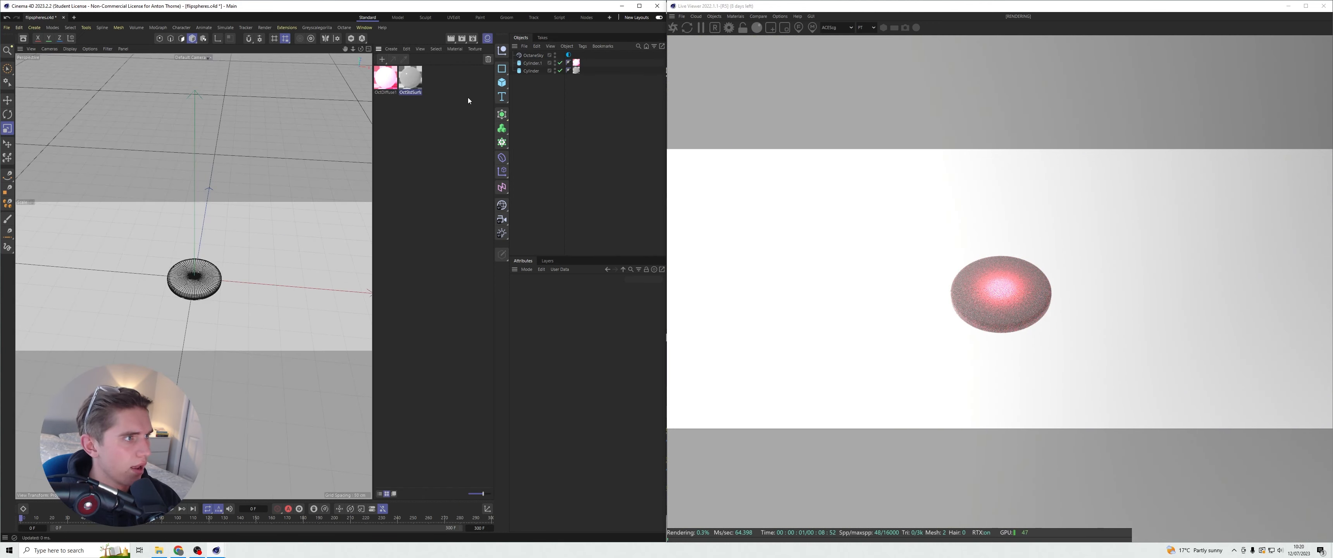
{"action": "double_click", "coordinate": [410, 78]}
{"action": "left_click", "coordinate": [241, 226]}
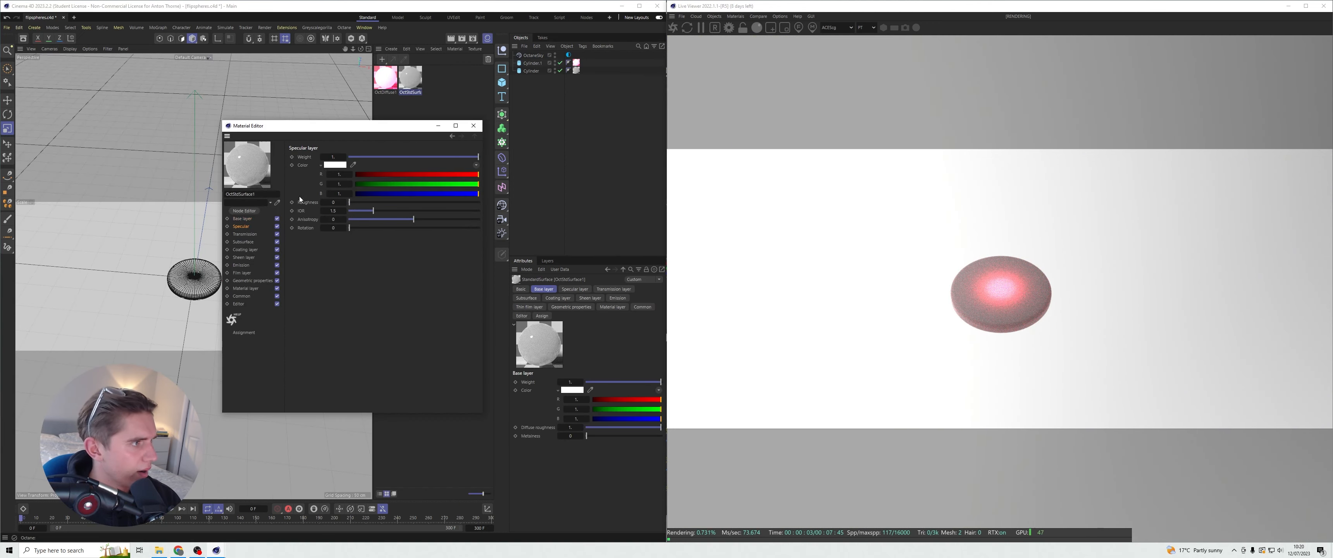
{"action": "left_click", "coordinate": [338, 169]}
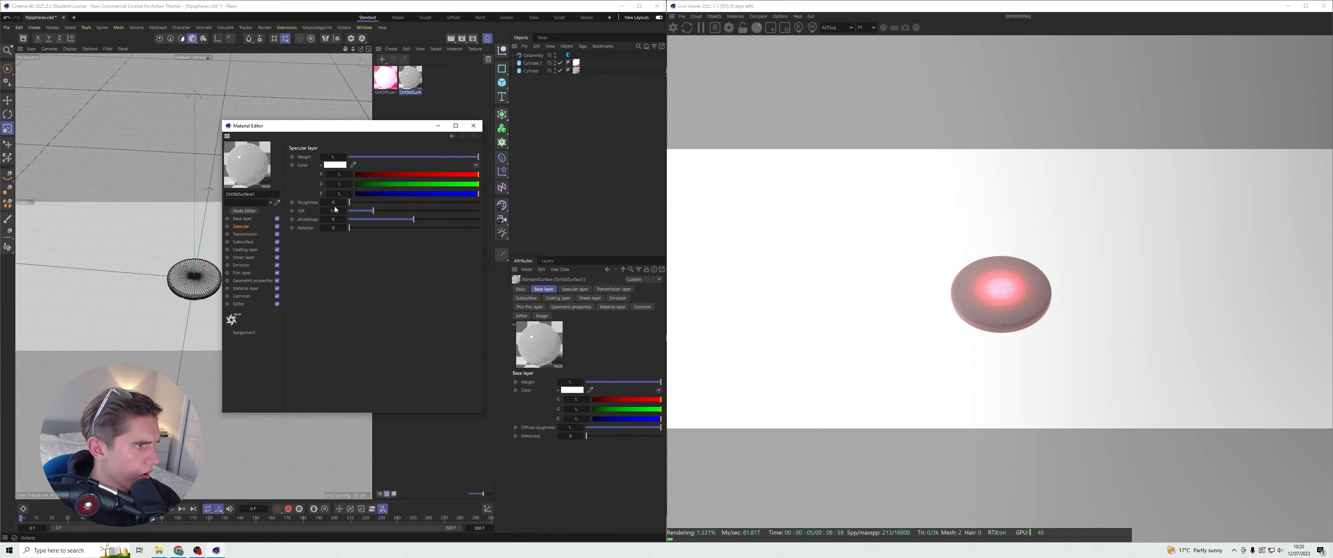
{"action": "type", "text": "0.5"}
{"action": "key", "text": "Return"}
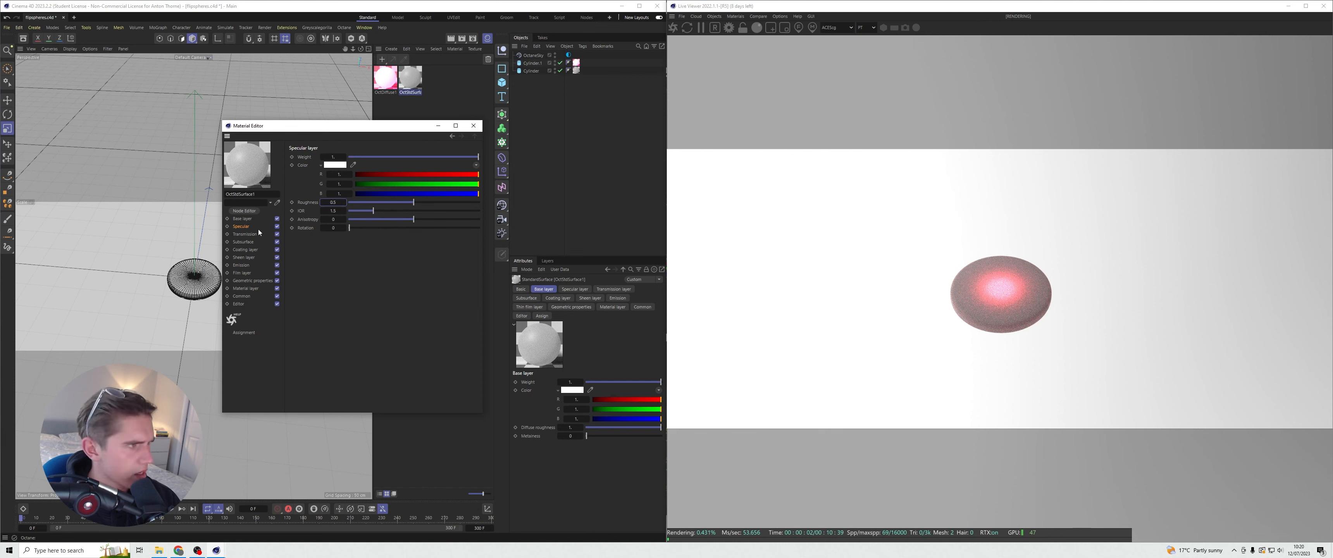
{"action": "left_click", "coordinate": [243, 219]}
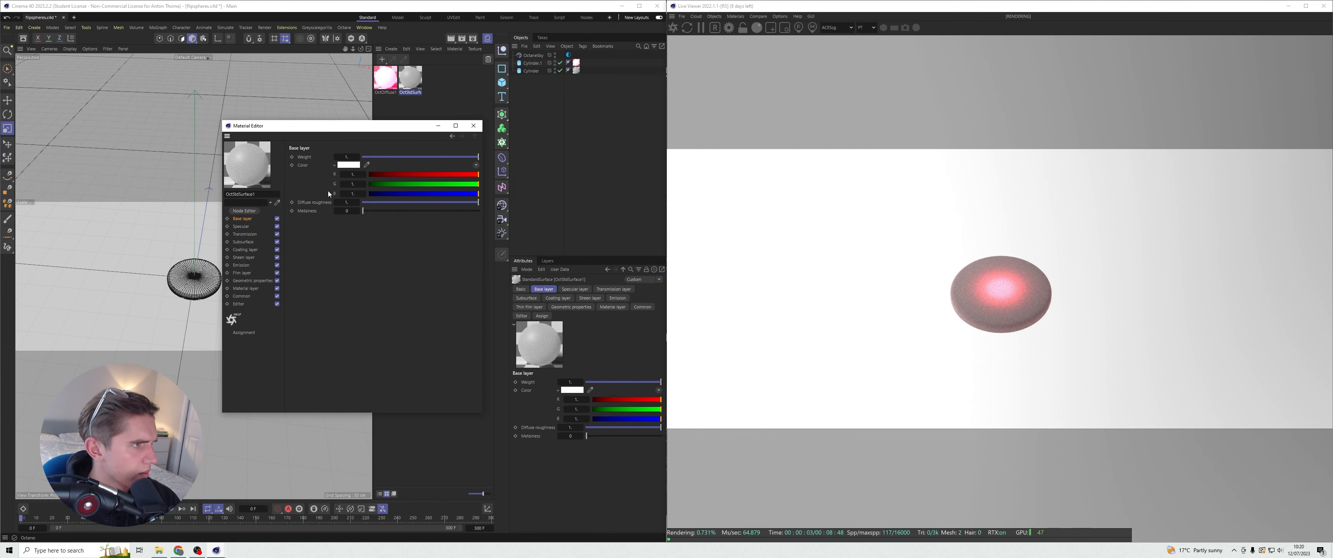
{"action": "left_click", "coordinate": [245, 233]}
{"action": "left_click", "coordinate": [437, 125]}
- Rotate the HDRI environment to a RotX of about 0.5 and save the project
{"action": "left_click", "coordinate": [568, 54]}
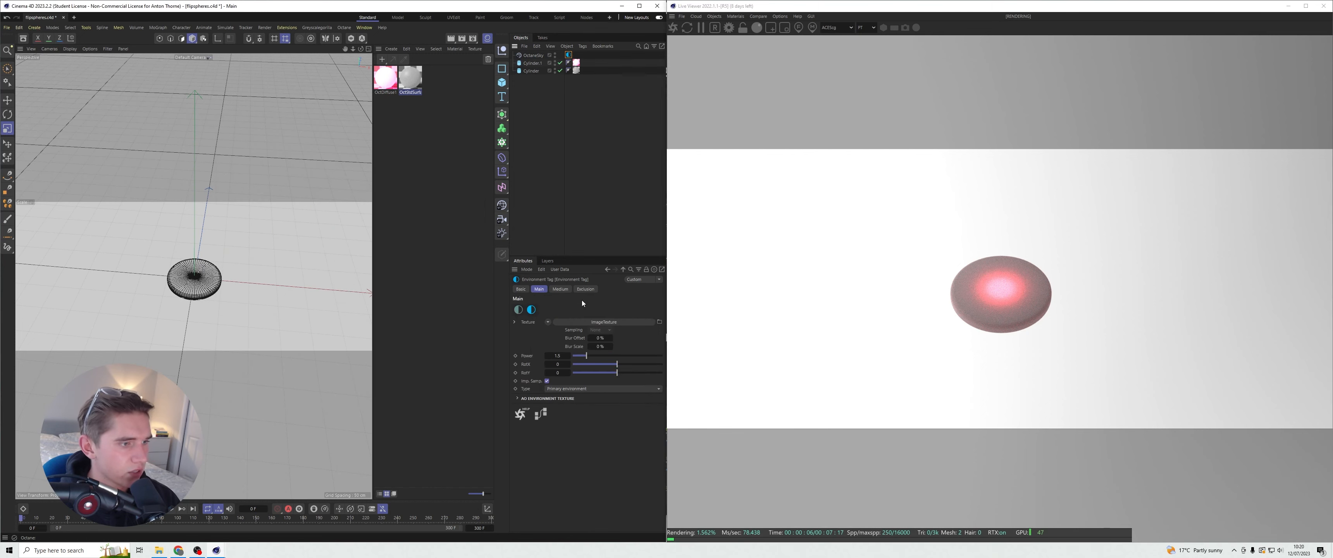
{"action": "left_click", "coordinate": [629, 365]}
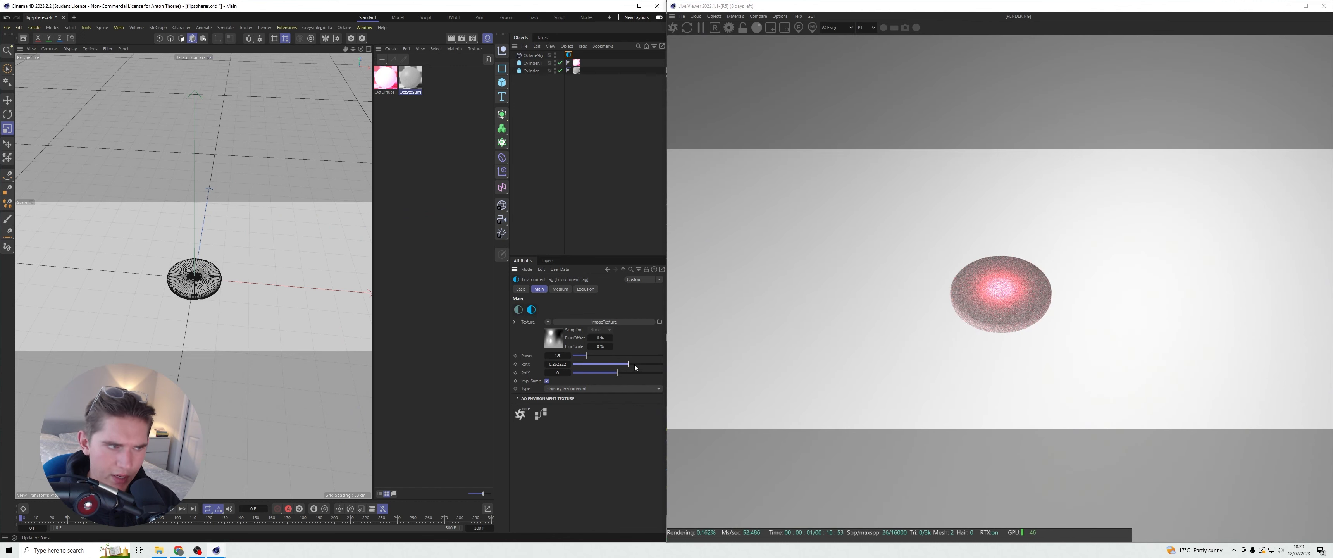
{"action": "left_click", "coordinate": [639, 364]}
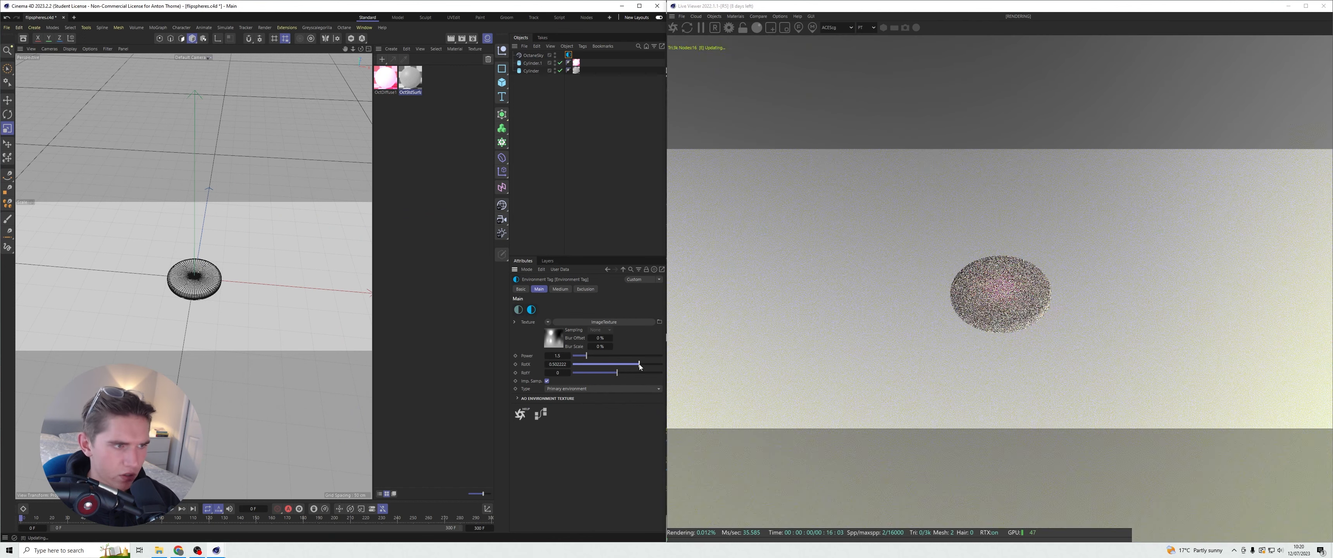
{"action": "left_click", "coordinate": [595, 208]}
{"action": "left_click", "coordinate": [488, 39]}
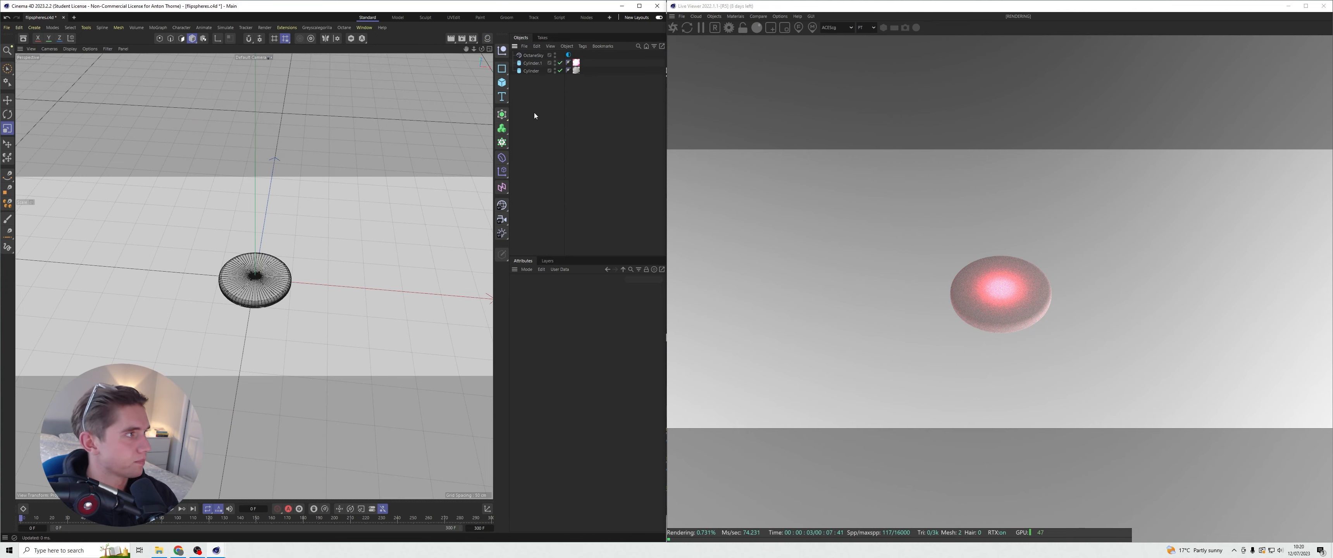
{"action": "key", "text": "ctrl+s"}
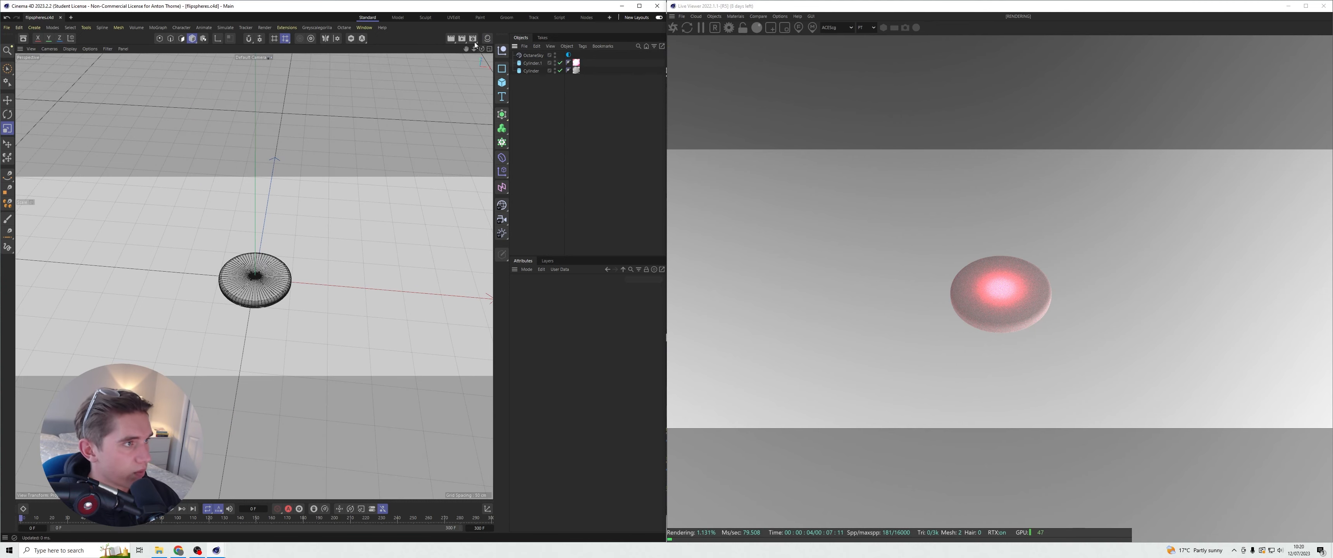
- Add a MoGraph Cloner object to the scene alongside the two cylinders
{"action": "left_click_drag", "start_coordinate": [481, 49], "coordinate": [458, 70]}
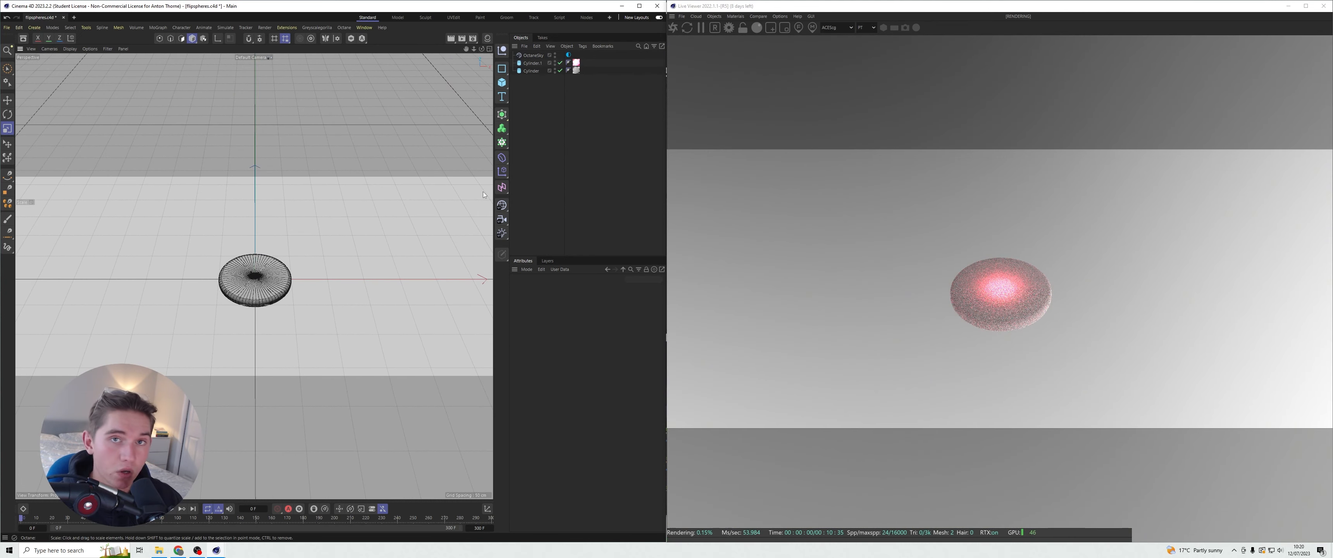
{"action": "left_click", "coordinate": [502, 115]}
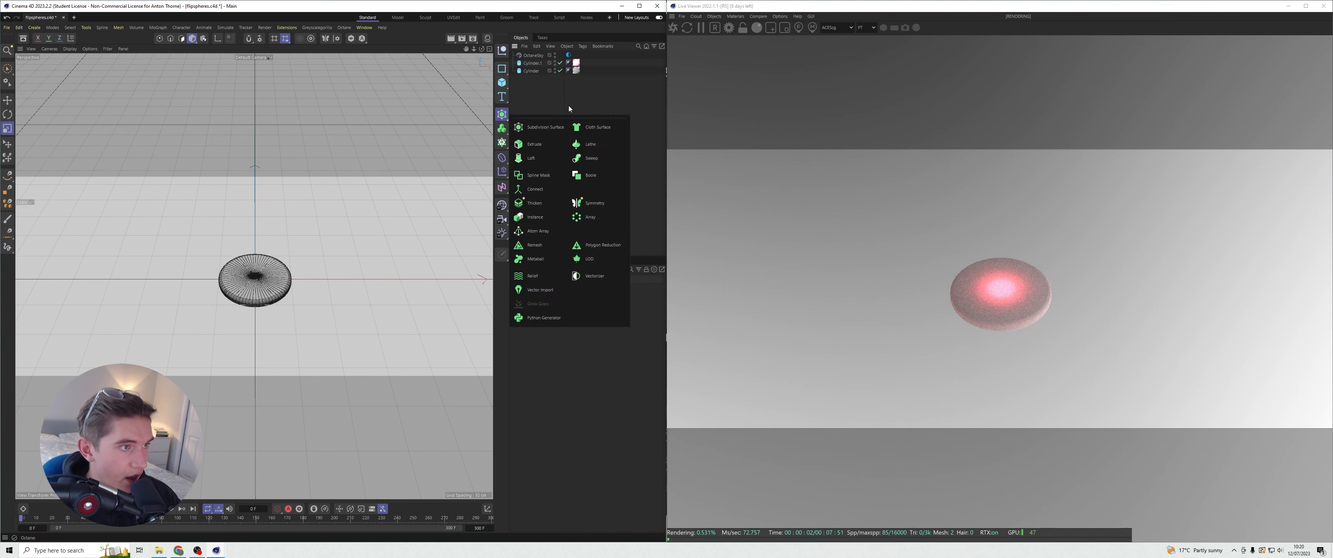
{"action": "left_click", "coordinate": [502, 142]}
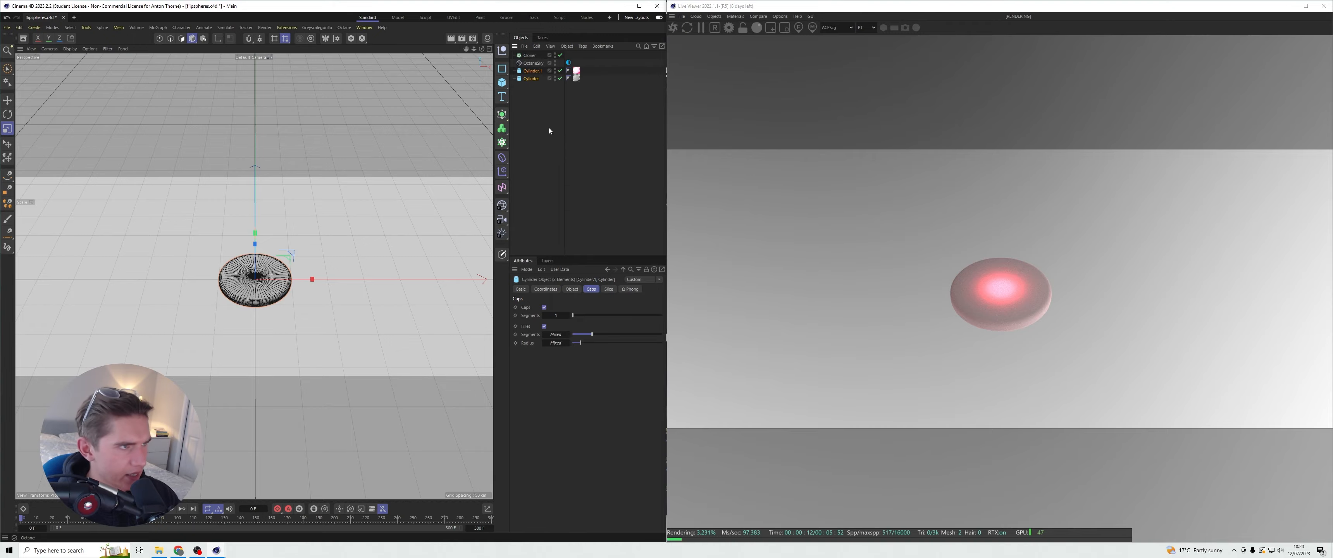
{"action": "left_click", "coordinate": [549, 128]}
- Disable the outer cylinder and frame the inner glowing cylinder in a close side view
{"action": "left_click_drag", "start_coordinate": [482, 49], "coordinate": [560, 107]}
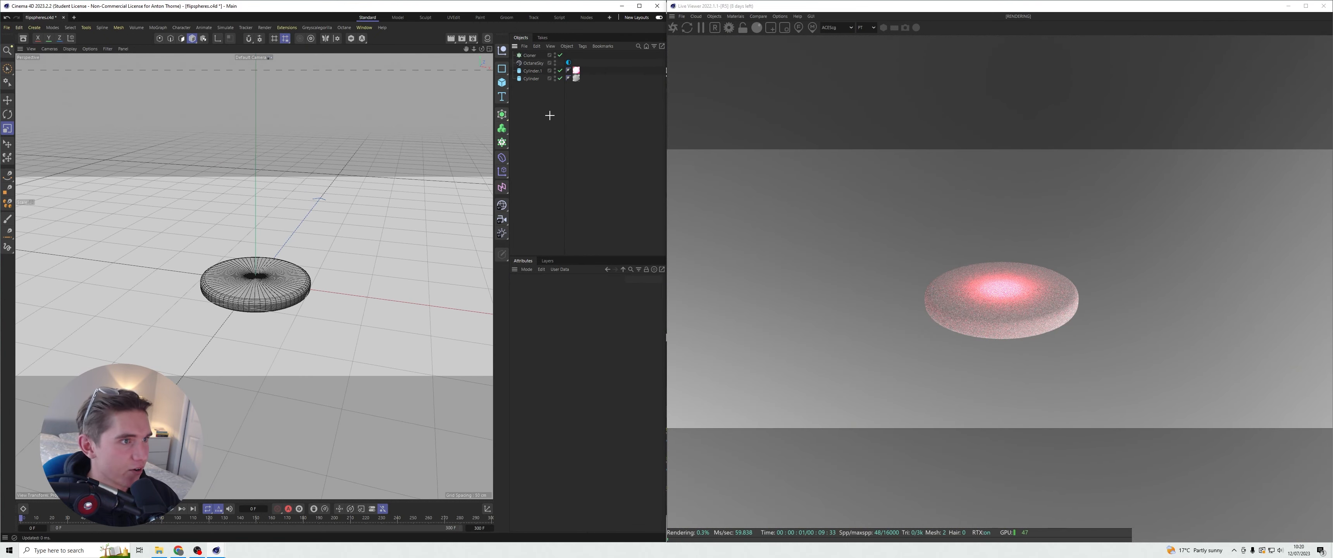
{"action": "left_click", "coordinate": [560, 78]}
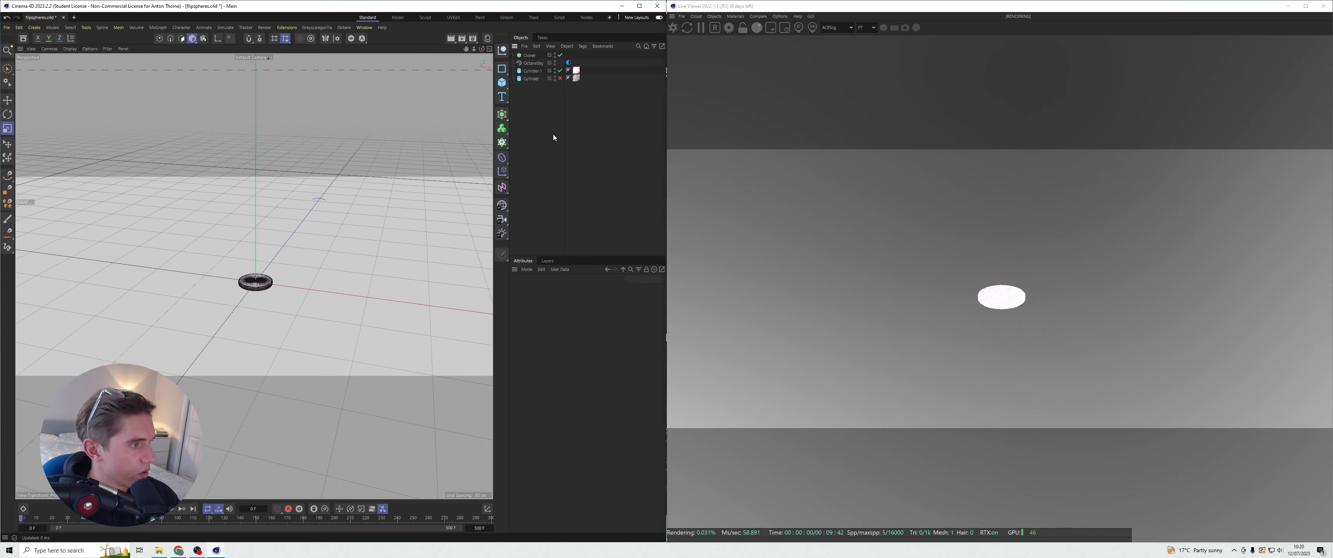
{"action": "right_click_drag", "start_coordinate": [466, 49], "coordinate": [467, 49]}
{"action": "left_click_drag", "start_coordinate": [480, 51], "coordinate": [482, 50]}
{"action": "scroll", "coordinate": [199, 277], "scroll_direction": "up", "scroll_amount": 3}
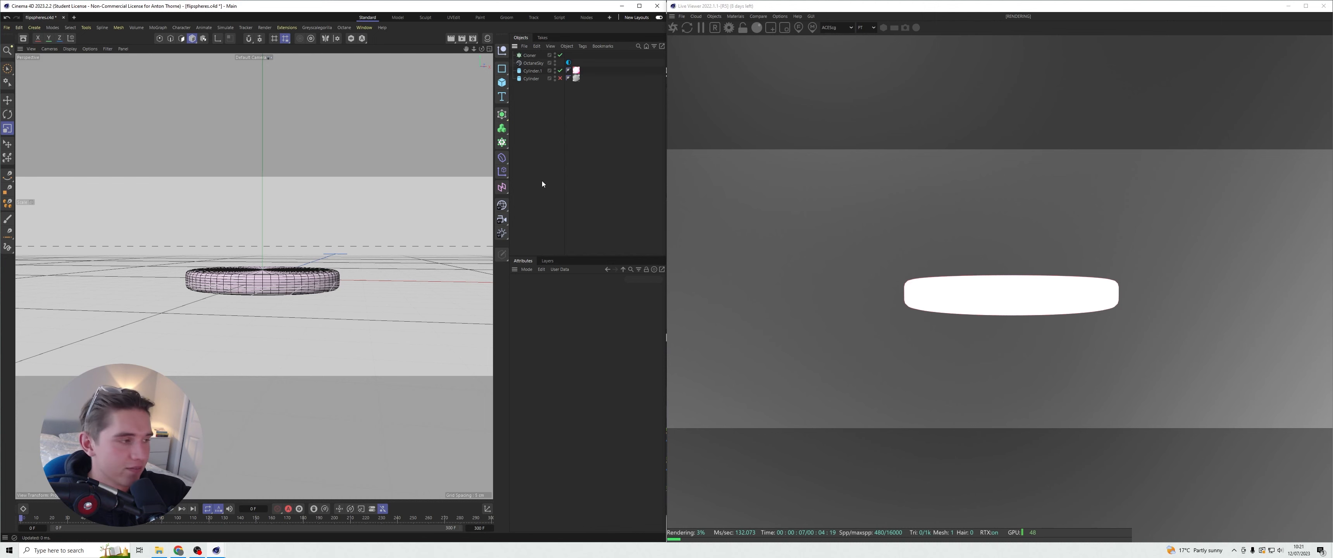
- Duplicate the red glowing diffuse material used on the inner cylinder
{"action": "left_click", "coordinate": [487, 38]}
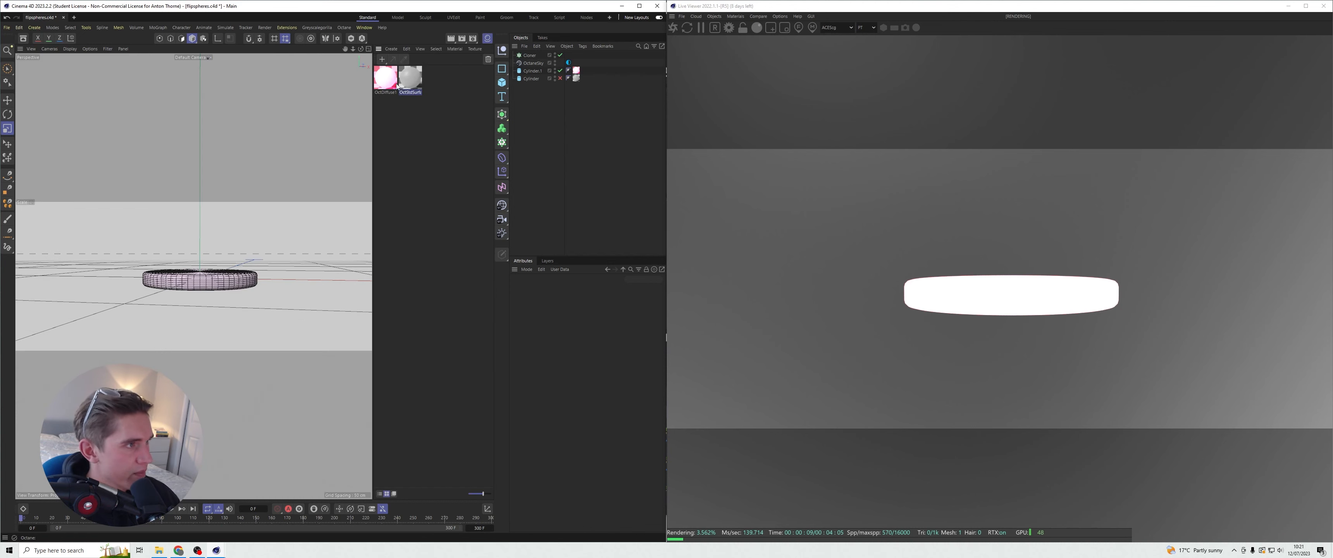
{"action": "left_click", "coordinate": [394, 85]}
{"action": "key", "text": "ctrl+c"}
{"action": "key", "text": "ctrl+v"}
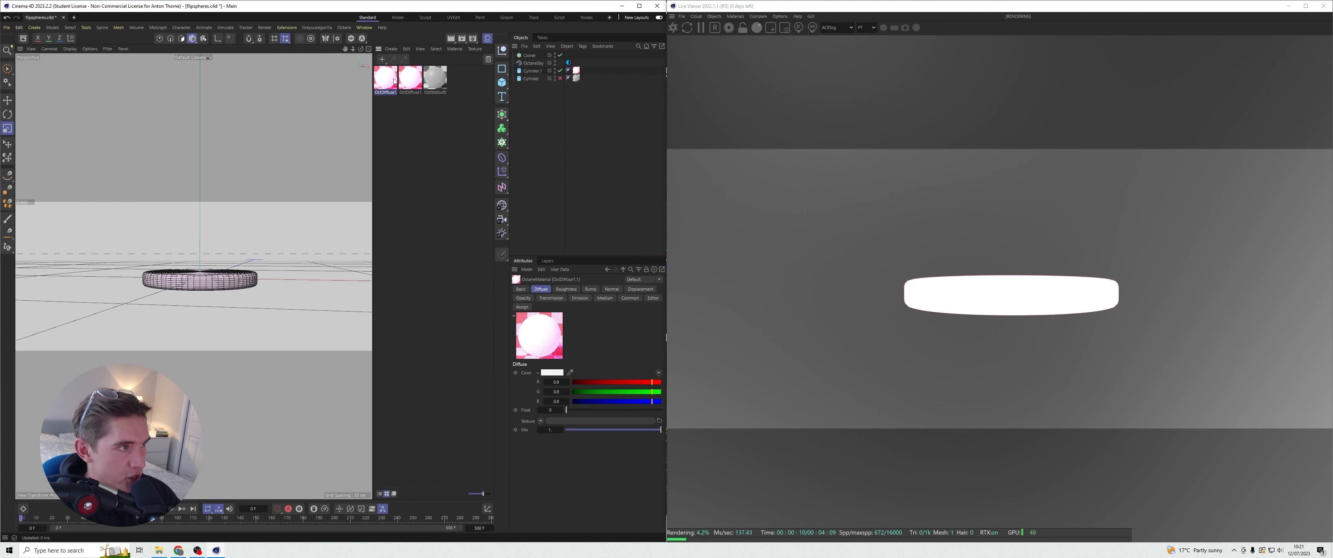
- Recolour the end knot of the duplicate material's emission gradient to blue, then close its node and material editors
{"action": "double_click", "coordinate": [388, 80]}
{"action": "left_click", "coordinate": [243, 250]}
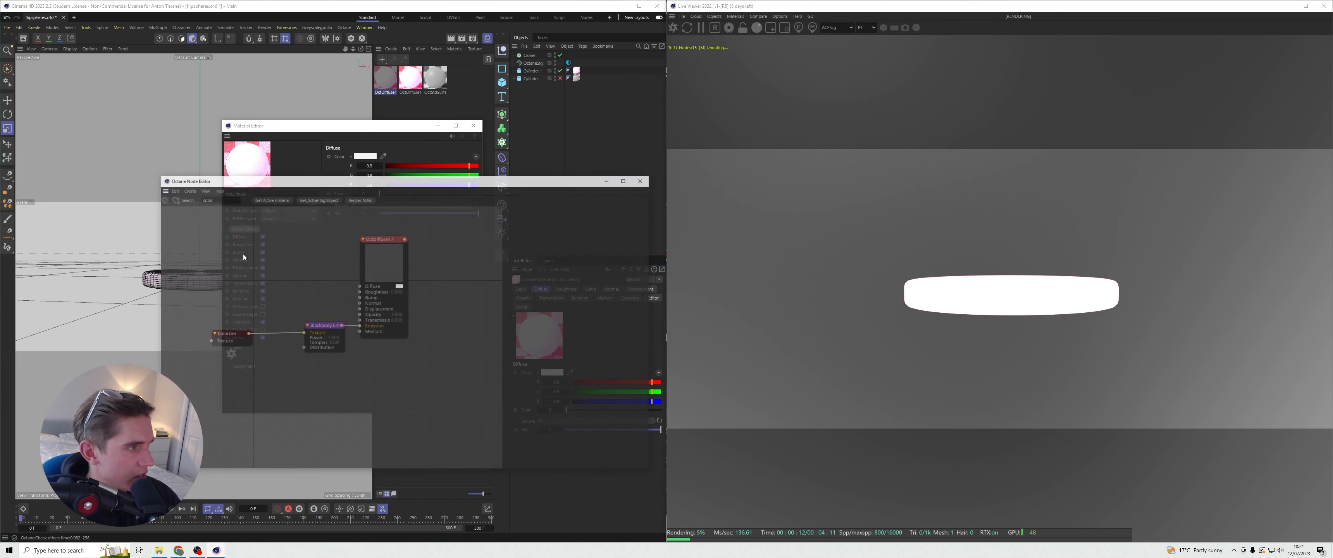
{"action": "left_click", "coordinate": [228, 320]}
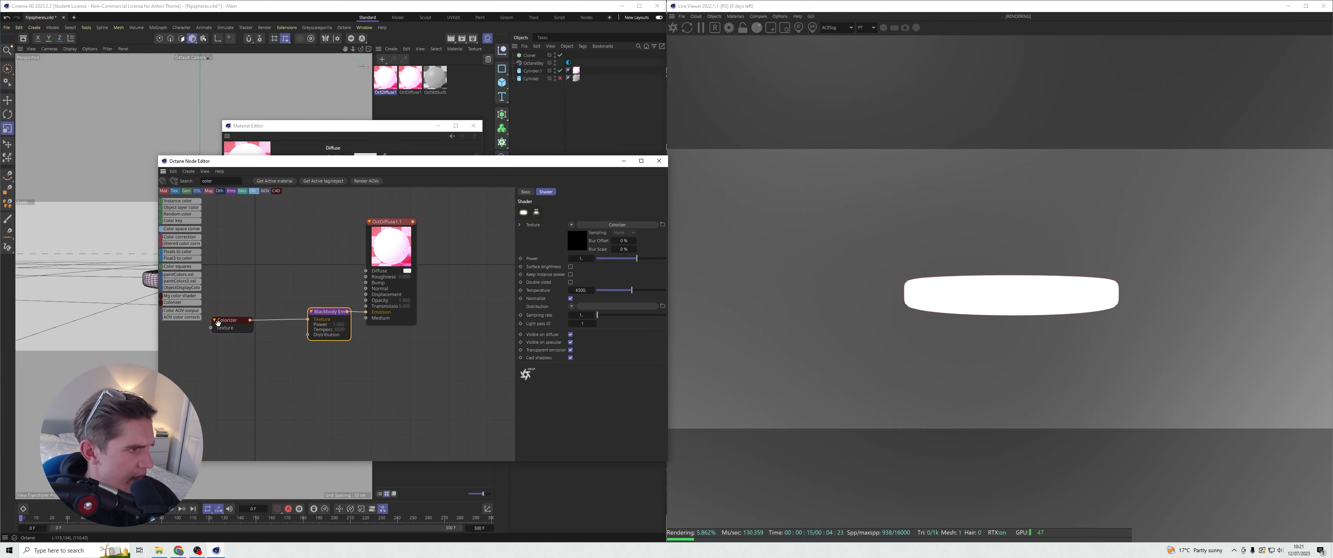
{"action": "double_click", "coordinate": [660, 297]}
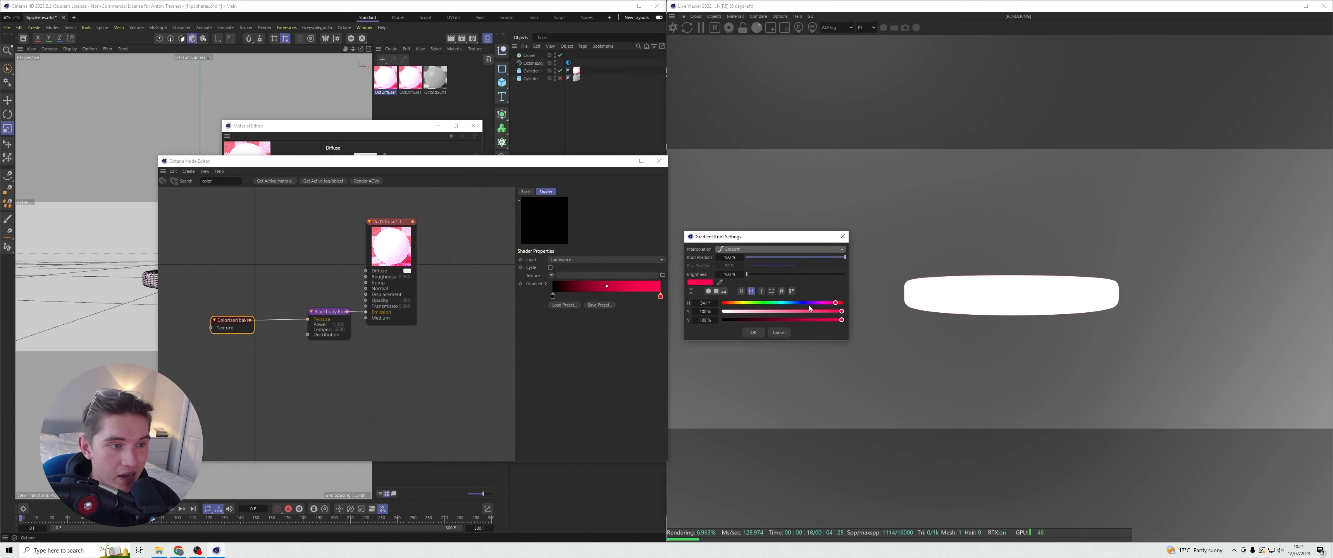
{"action": "mouse_move", "coordinate": [809, 305]}
{"action": "left_mouse_down"}
{"action": "mouse_move", "coordinate": [770, 305]}
{"action": "mouse_move", "coordinate": [789, 305]}
{"action": "left_mouse_up"}
{"action": "left_click", "coordinate": [753, 332]}
{"action": "left_click", "coordinate": [658, 161]}
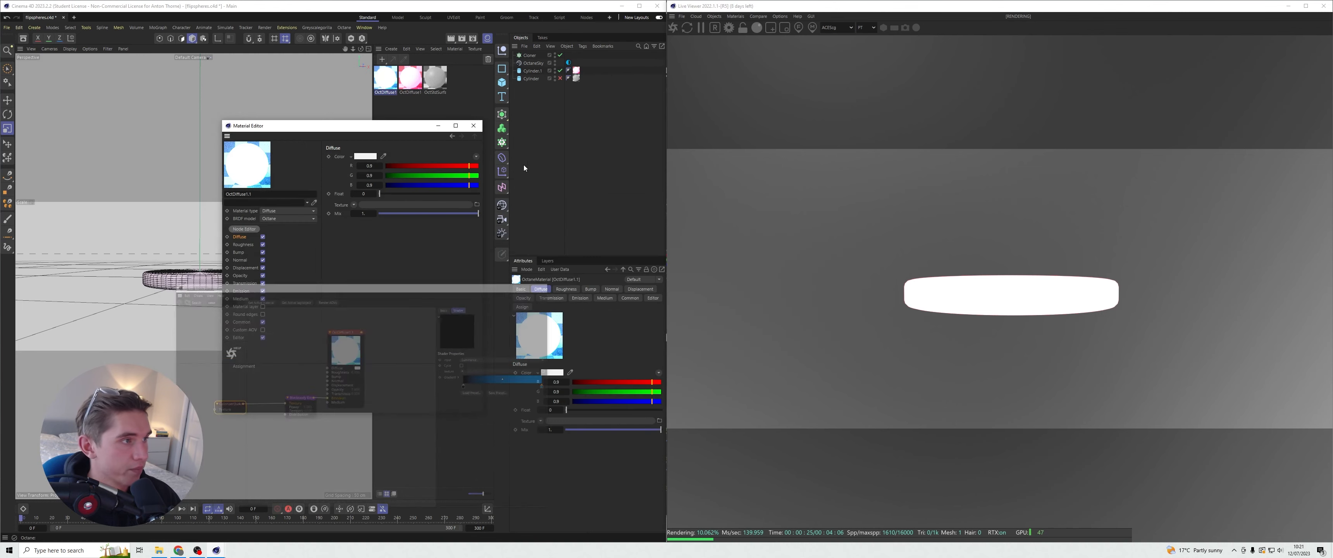
{"action": "left_click", "coordinate": [473, 125]}
{"action": "scroll", "coordinate": [150, 298], "scroll_direction": "up", "scroll_amount": 5}
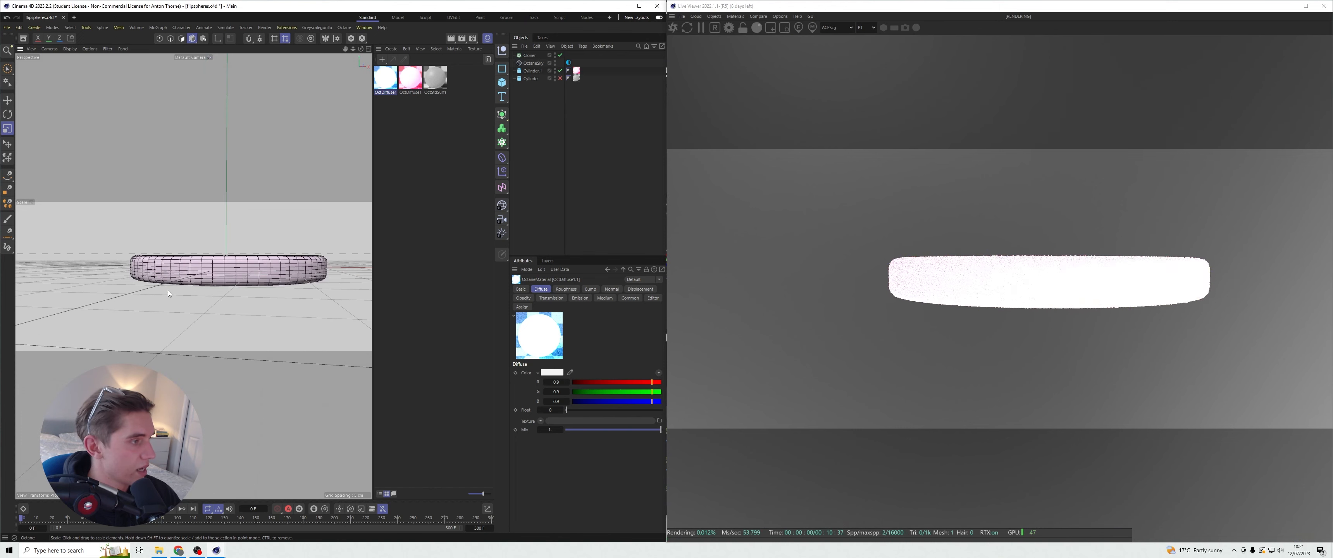
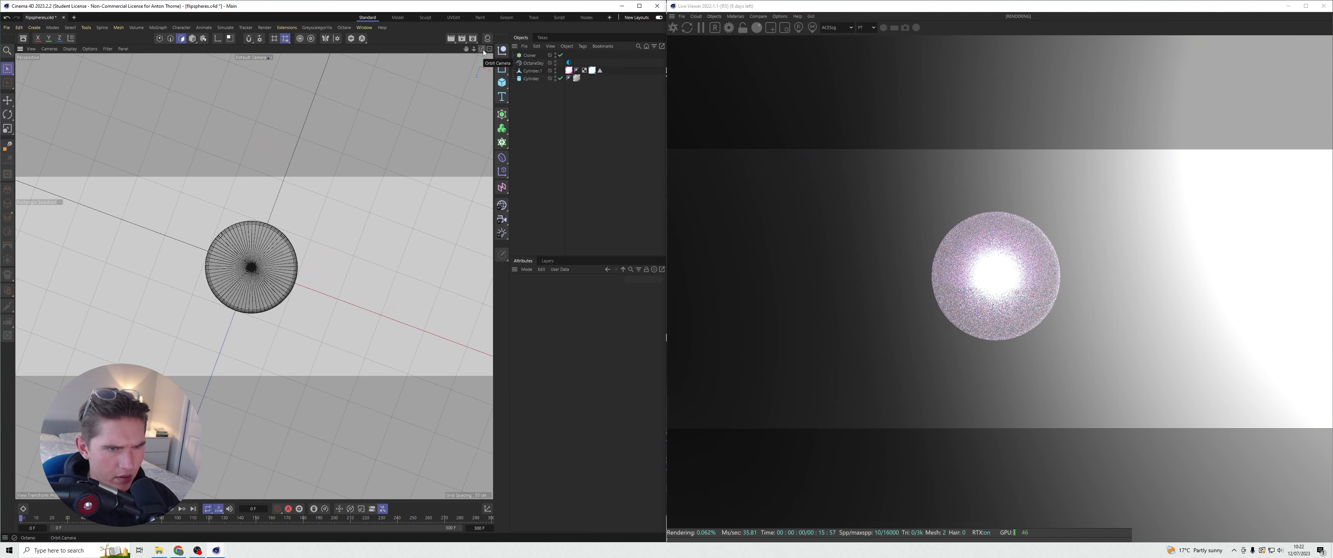
{"action": "left_click", "coordinate": [489, 50]}
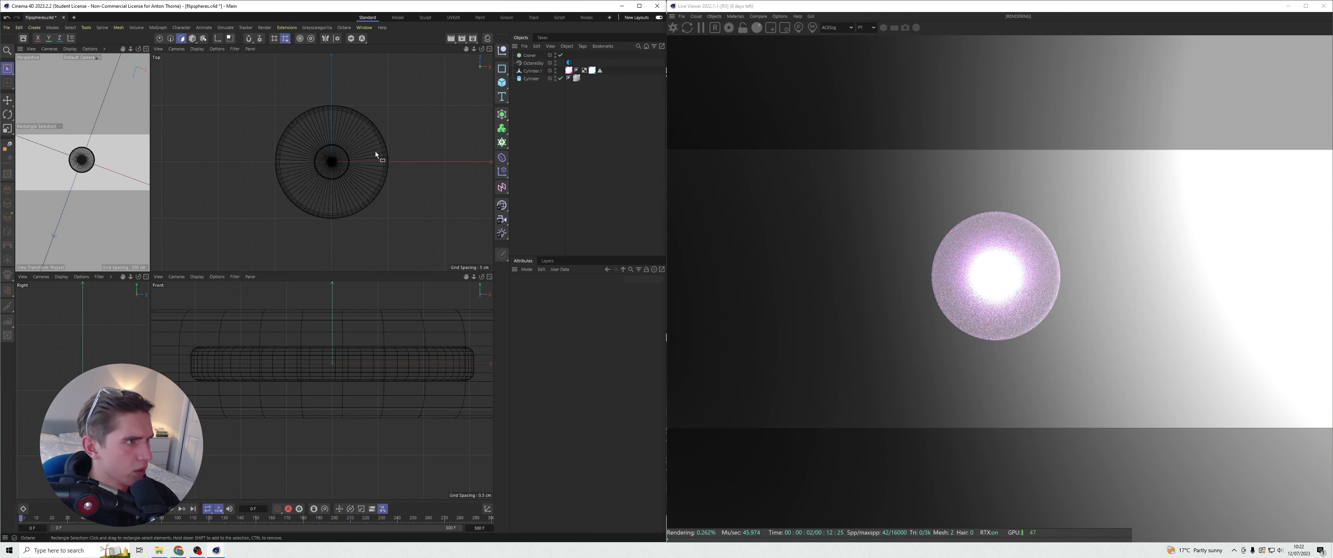
{"action": "left_click", "coordinate": [489, 49]}
{"action": "left_click", "coordinate": [488, 49]}
{"action": "left_click", "coordinate": [145, 50]}
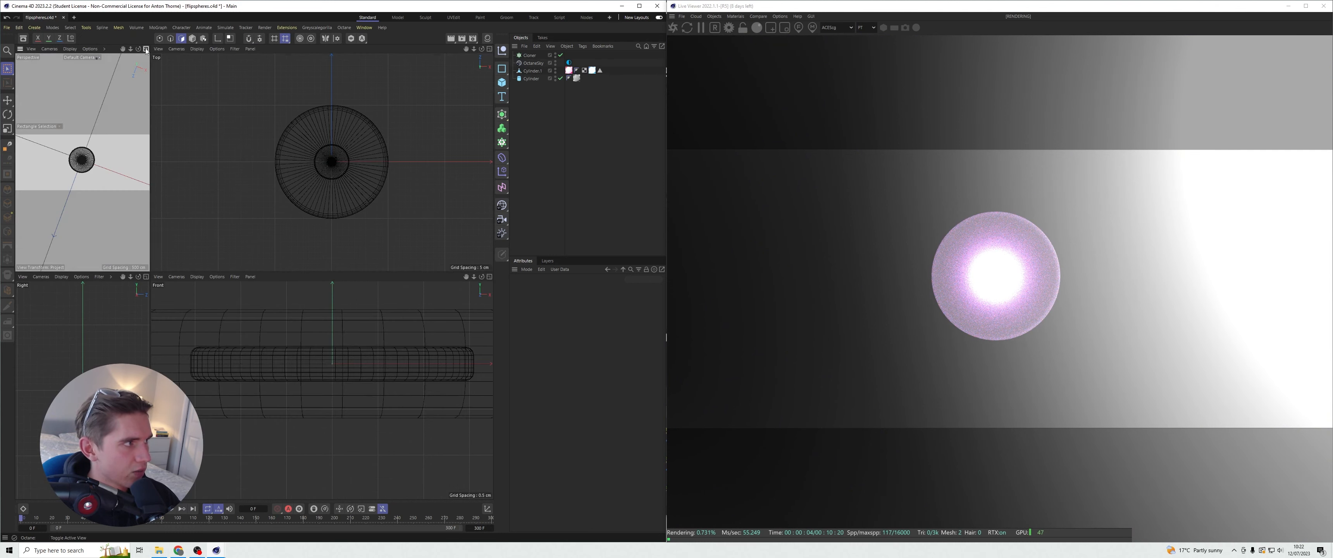
- Set the blackbody emission power of the red glowing material to 0.5
{"action": "left_click", "coordinate": [487, 39]}
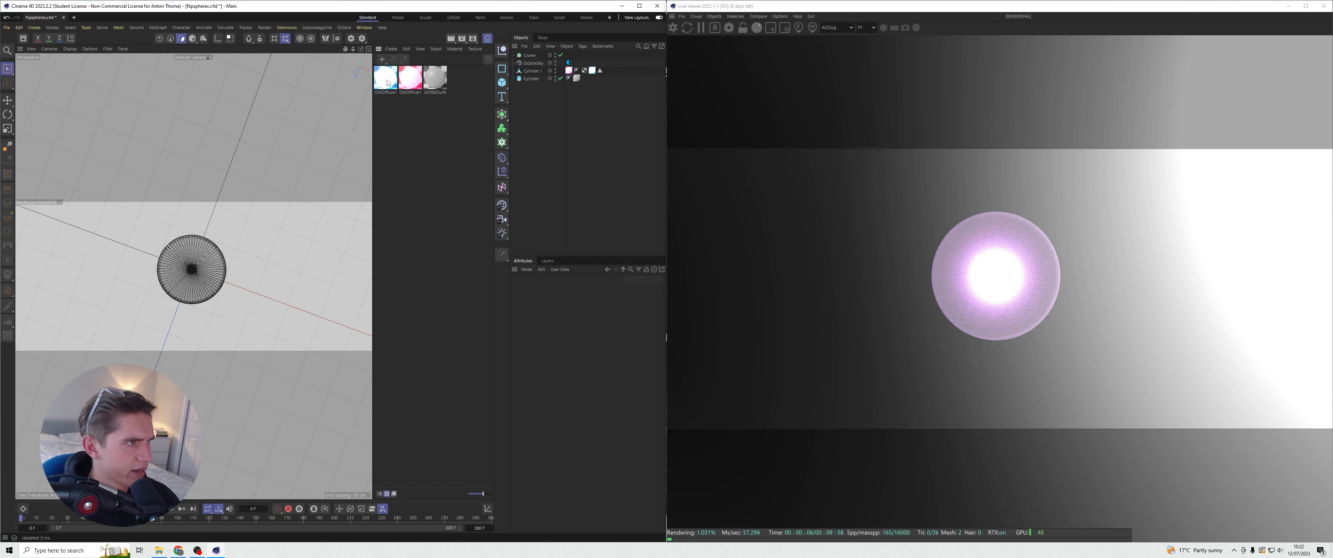
{"action": "double_click", "coordinate": [409, 83]}
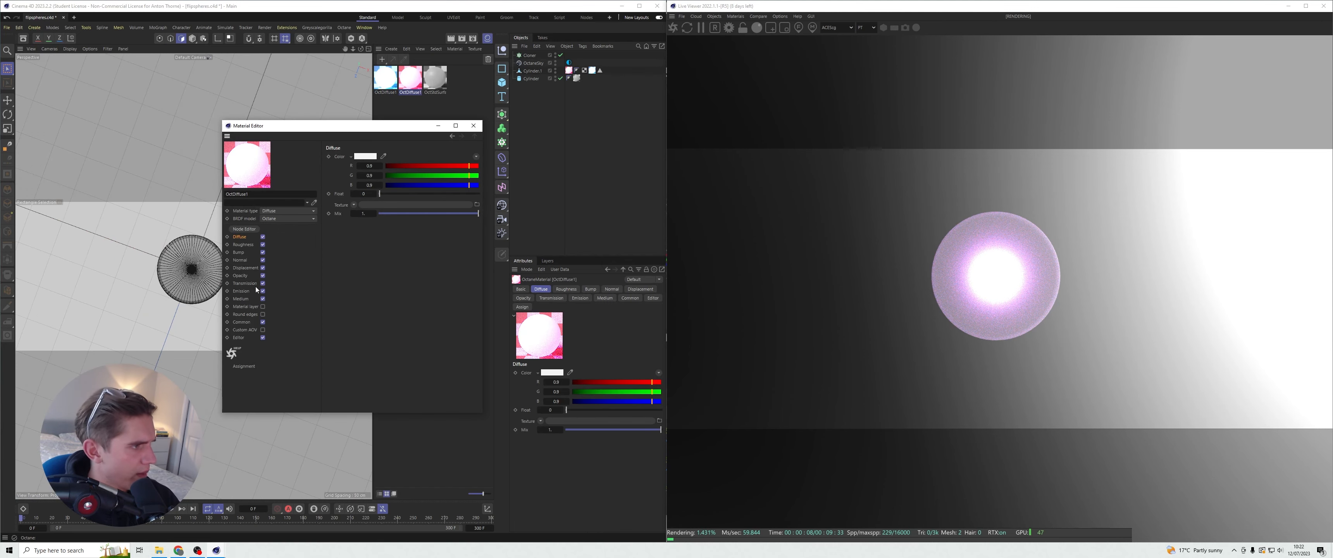
{"action": "left_click", "coordinate": [241, 291]}
{"action": "left_click", "coordinate": [369, 185]}
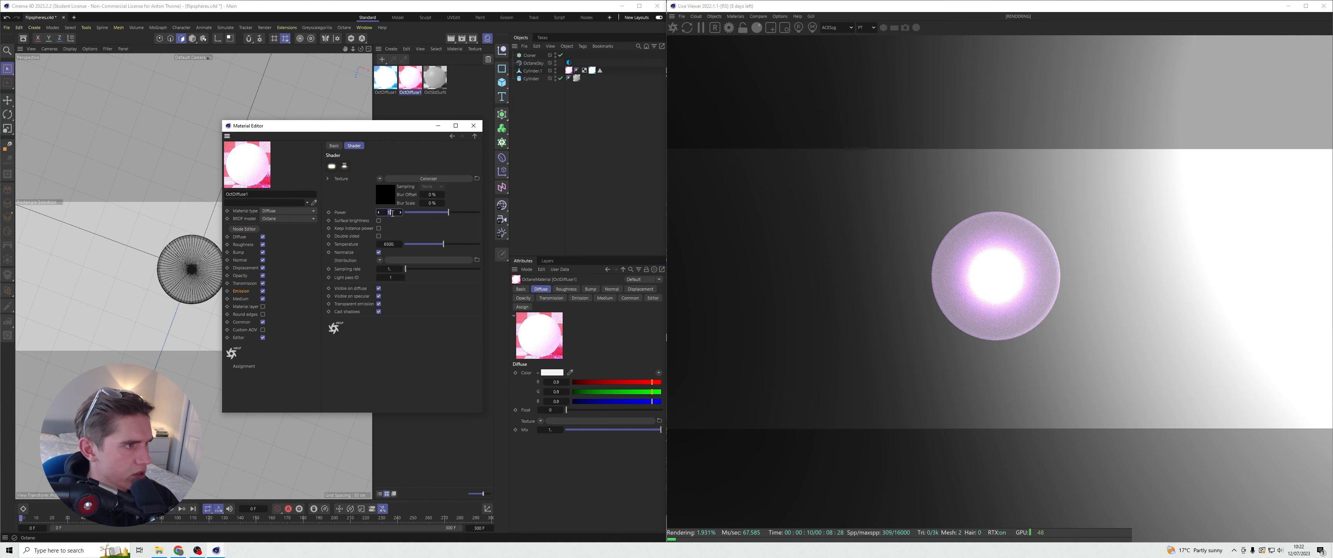
{"action": "left_click", "coordinate": [245, 228]}
{"action": "left_click", "coordinate": [301, 322]}
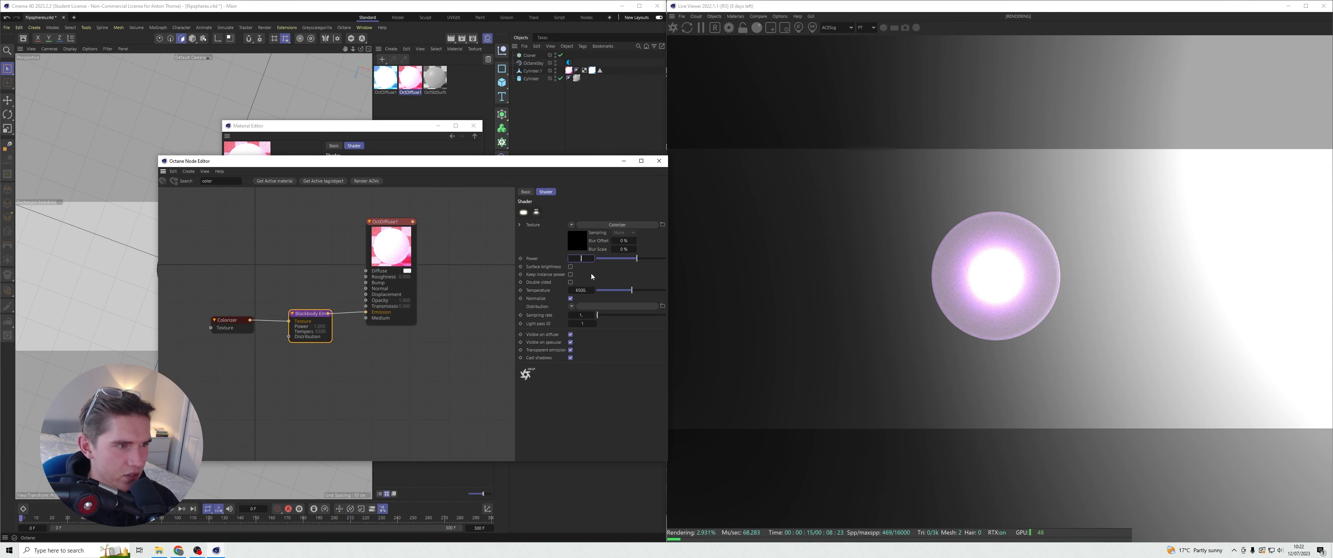
{"action": "type", "text": "0.5"}
{"action": "key", "text": "Return"}
- Set the blue glowing material's blackbody emission power to 0.5 and close the material editing windows
{"action": "left_click", "coordinate": [385, 79]}
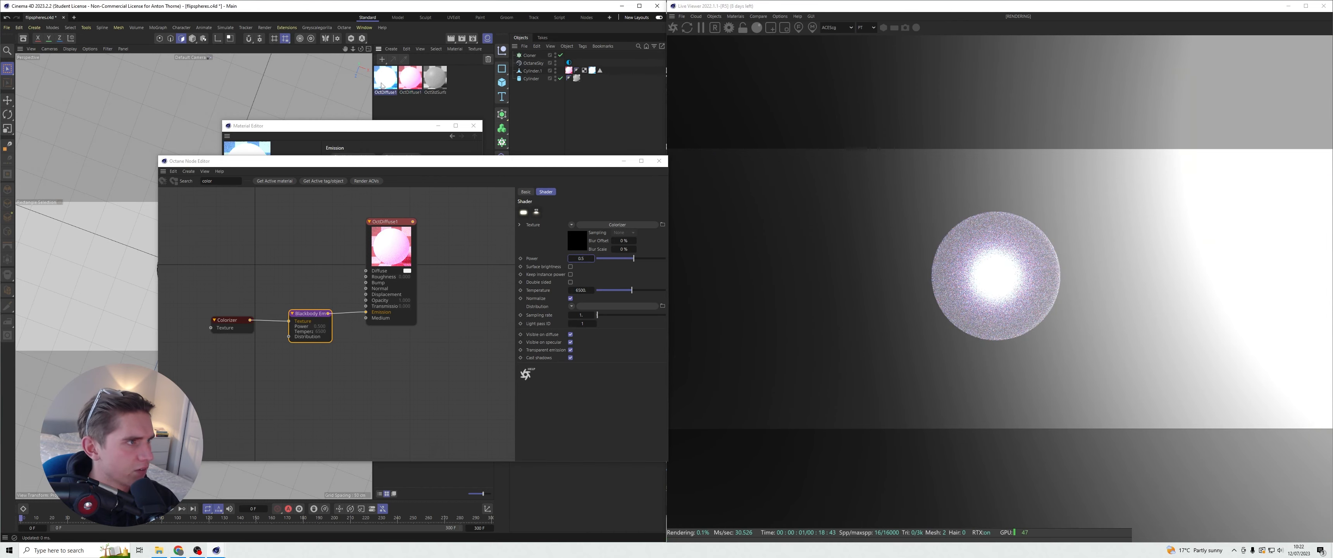
{"action": "left_click", "coordinate": [324, 331]}
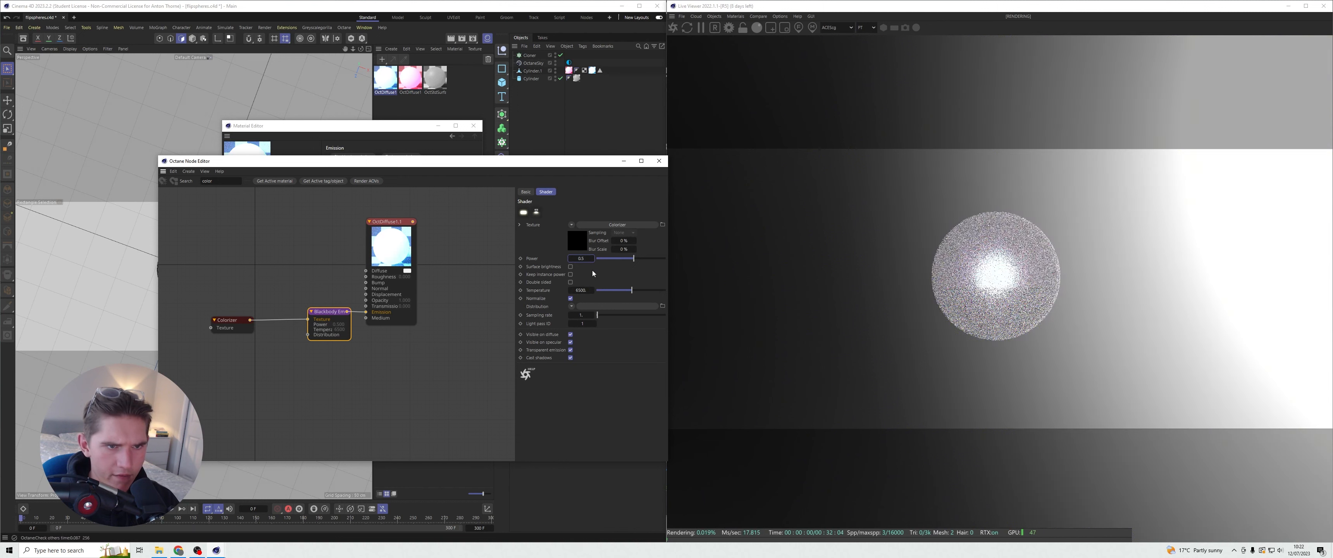
{"action": "left_click", "coordinate": [659, 160]}
{"action": "left_click", "coordinate": [438, 126]}
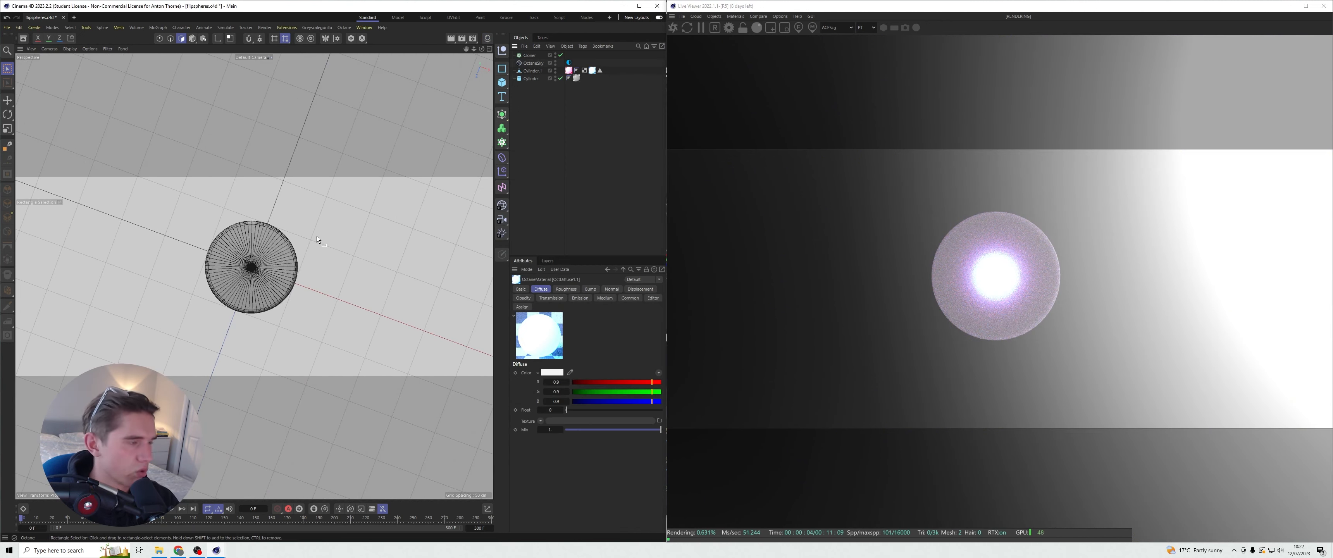
- Make the outer cylinder editable and merge both cylinders into a single object with Connect Objects + Delete
{"action": "key", "text": "e"}
{"action": "mouse_move", "coordinate": [481, 49]}
{"action": "left_mouse_down"}
{"action": "mouse_move", "coordinate": [482, 88]}
{"action": "mouse_move", "coordinate": [480, 57]}
{"action": "left_mouse_up"}
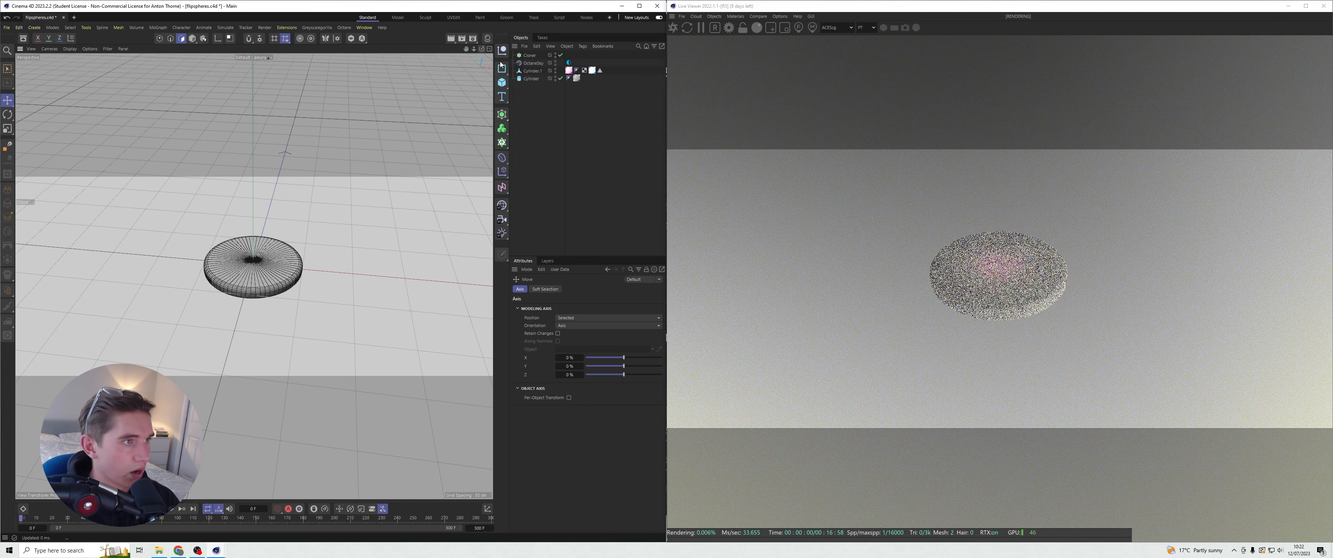
{"action": "left_click", "coordinate": [531, 78]}
{"action": "key", "text": "c"}
{"action": "left_click_drag", "start_coordinate": [533, 73], "coordinate": [533, 72]}
{"action": "right_click", "coordinate": [533, 73]}
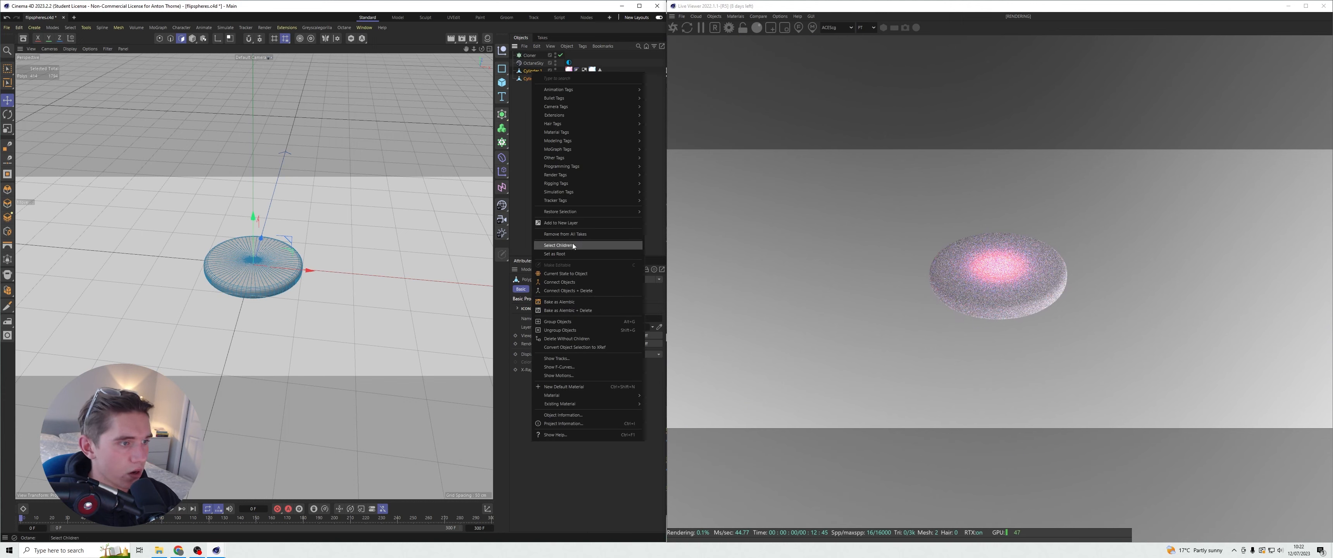
{"action": "left_click", "coordinate": [572, 291]}
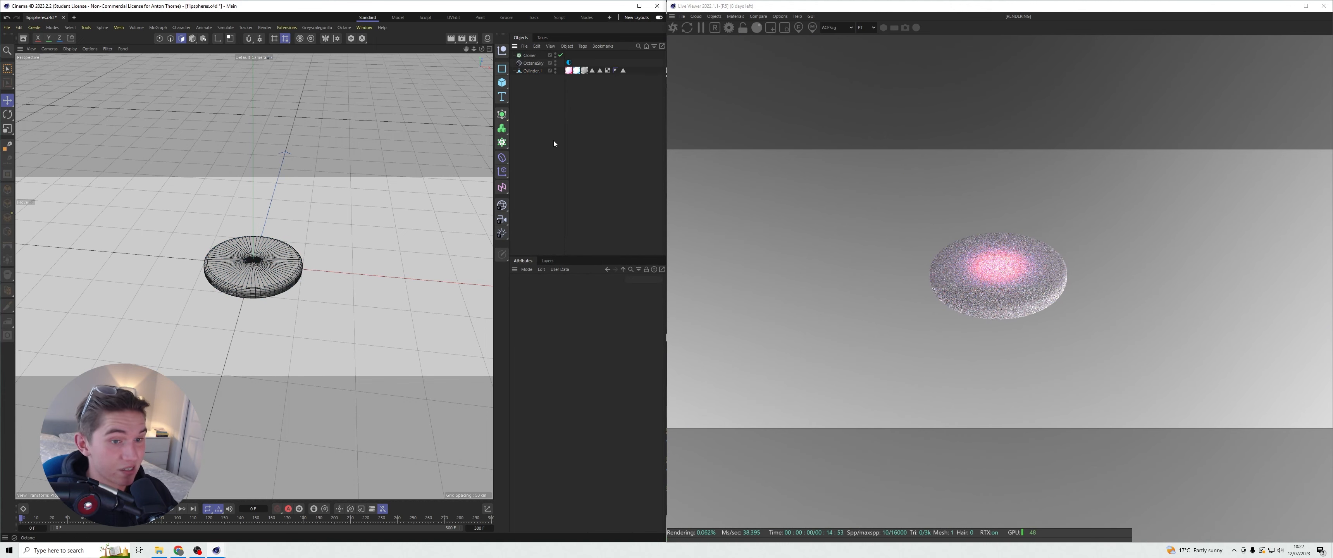
{"action": "left_click", "coordinate": [592, 70]}
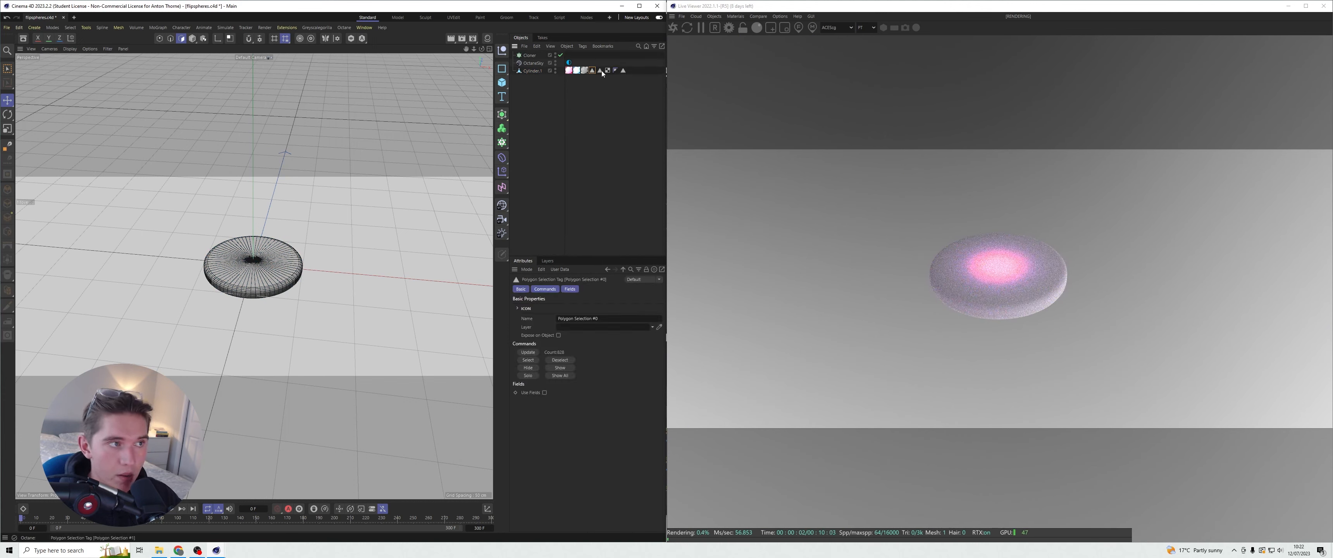
{"action": "left_click", "coordinate": [585, 171]}
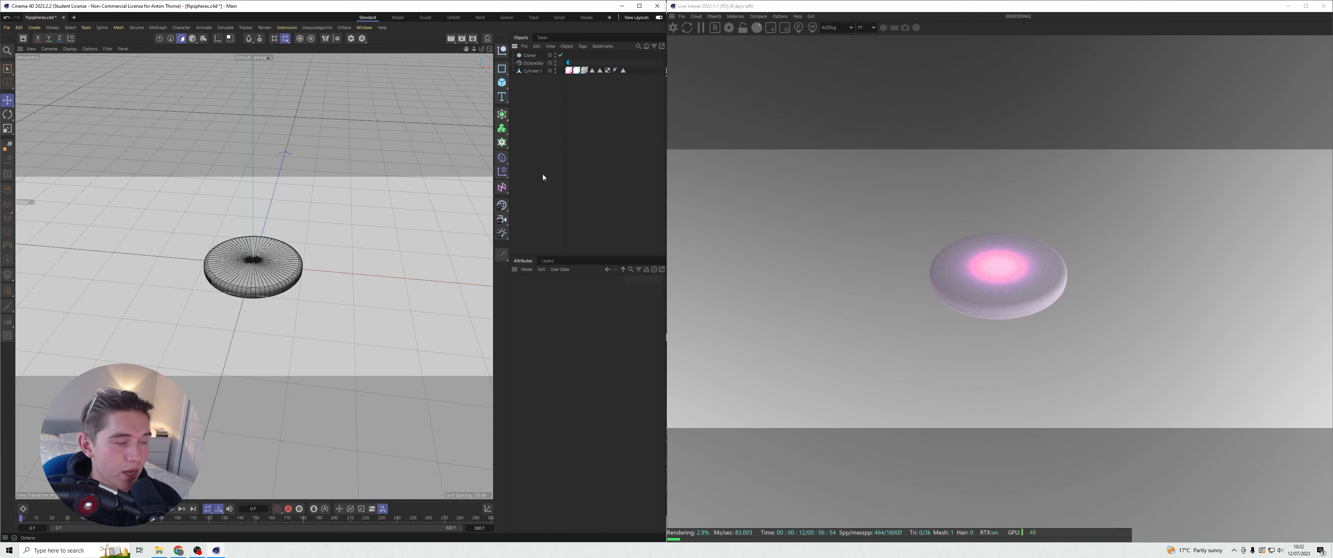
- Save the project and make the merged cylinder a child of the Cloner
{"action": "left_click_drag", "start_coordinate": [475, 50], "coordinate": [478, 55]}
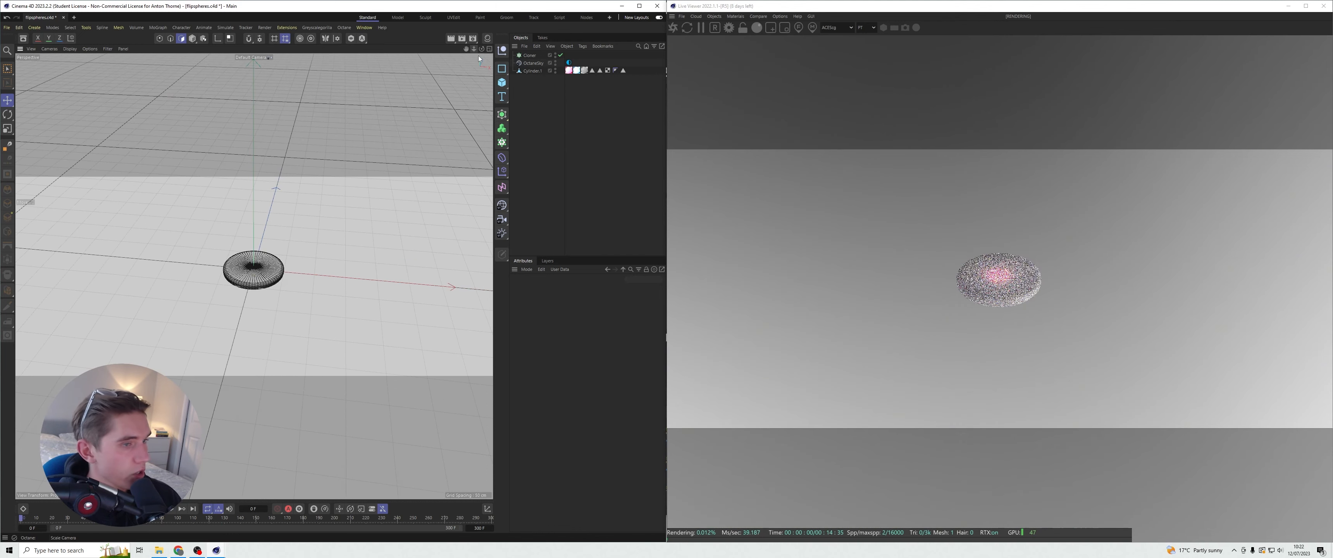
{"action": "key", "text": "ctrl+s"}
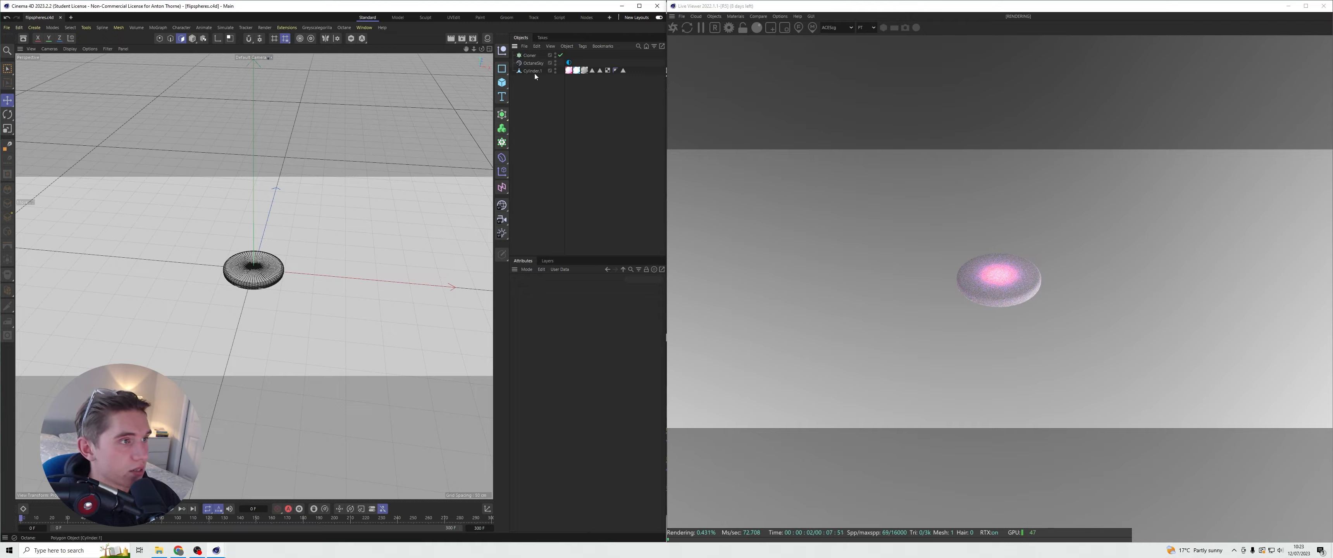
{"action": "left_click_drag", "start_coordinate": [530, 59], "coordinate": [529, 56]}
{"action": "left_click", "coordinate": [569, 99]}
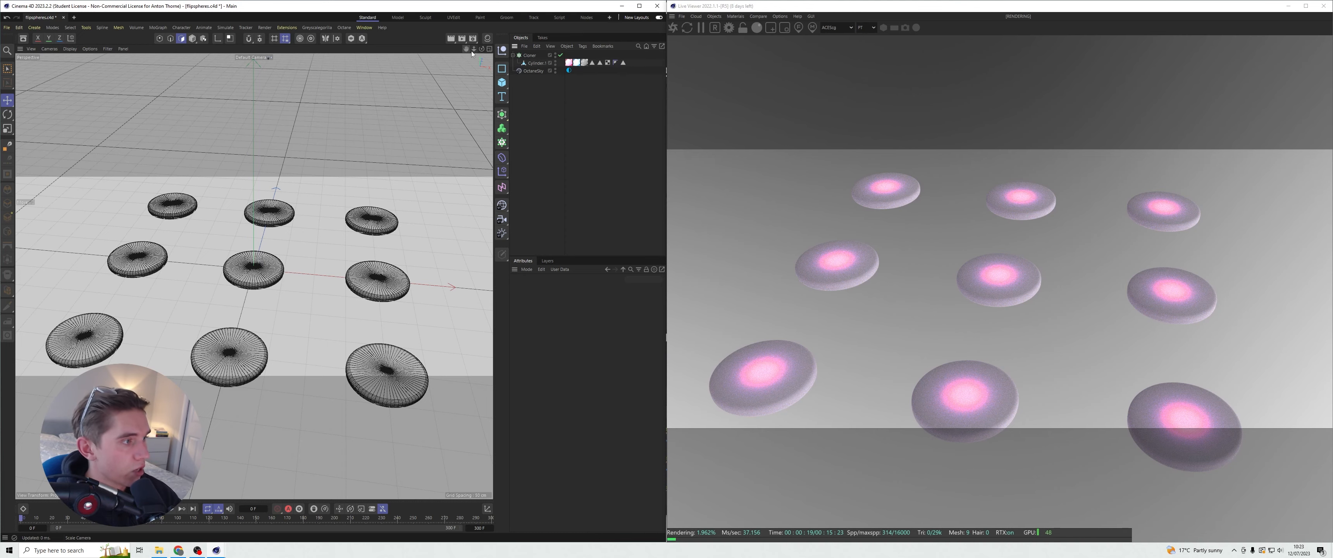
- Frame the whole grid of clones, check the Cloner's object properties and save the project
{"action": "left_click_drag", "start_coordinate": [472, 50], "coordinate": [439, 51]}
{"action": "left_click", "coordinate": [530, 55]}
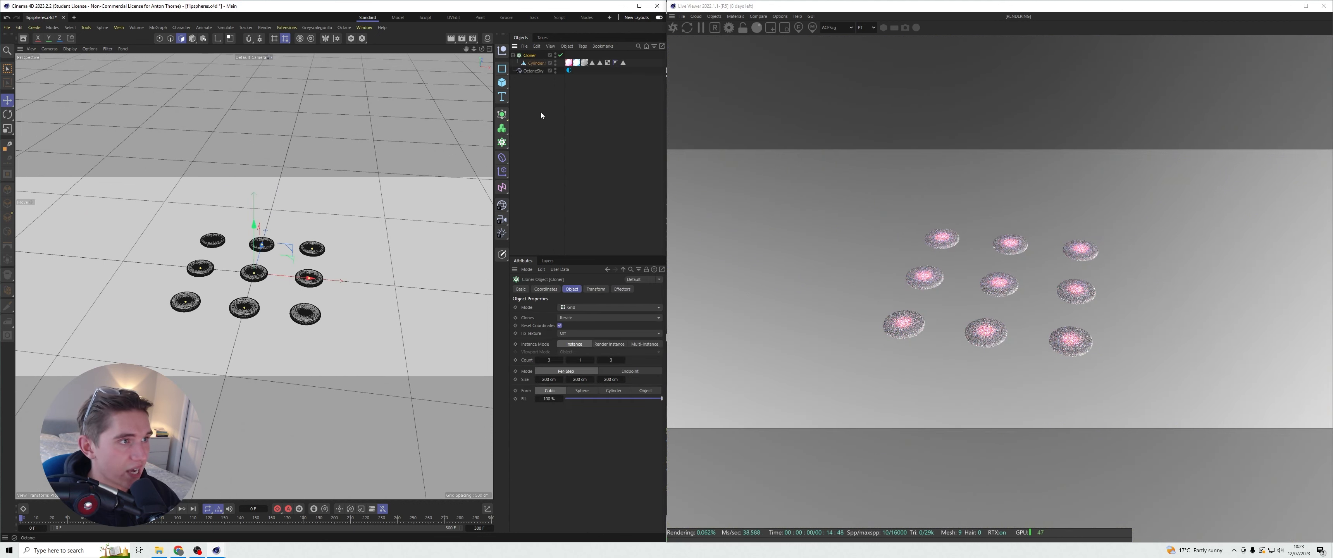
{"action": "left_click", "coordinate": [534, 207]}
{"action": "key", "text": "ctrl+s"}
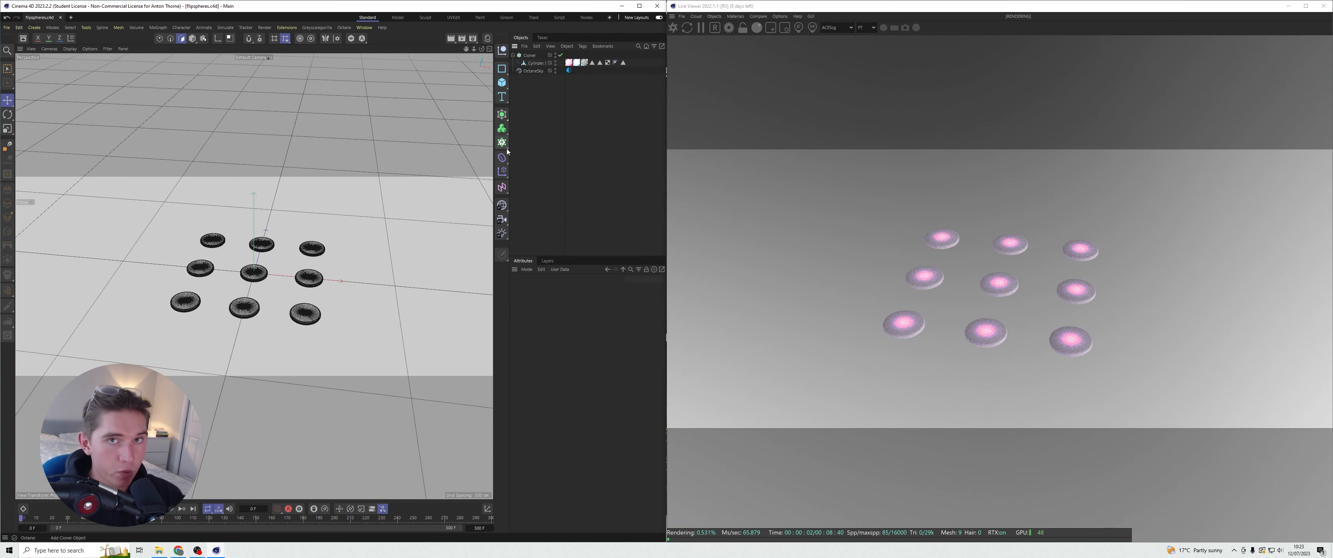
- Add a sphere at the scene's centre and scale it up uniformly until it encloses the grid of clones
{"action": "left_click", "coordinate": [502, 83]}
{"action": "left_click", "coordinate": [582, 123]}
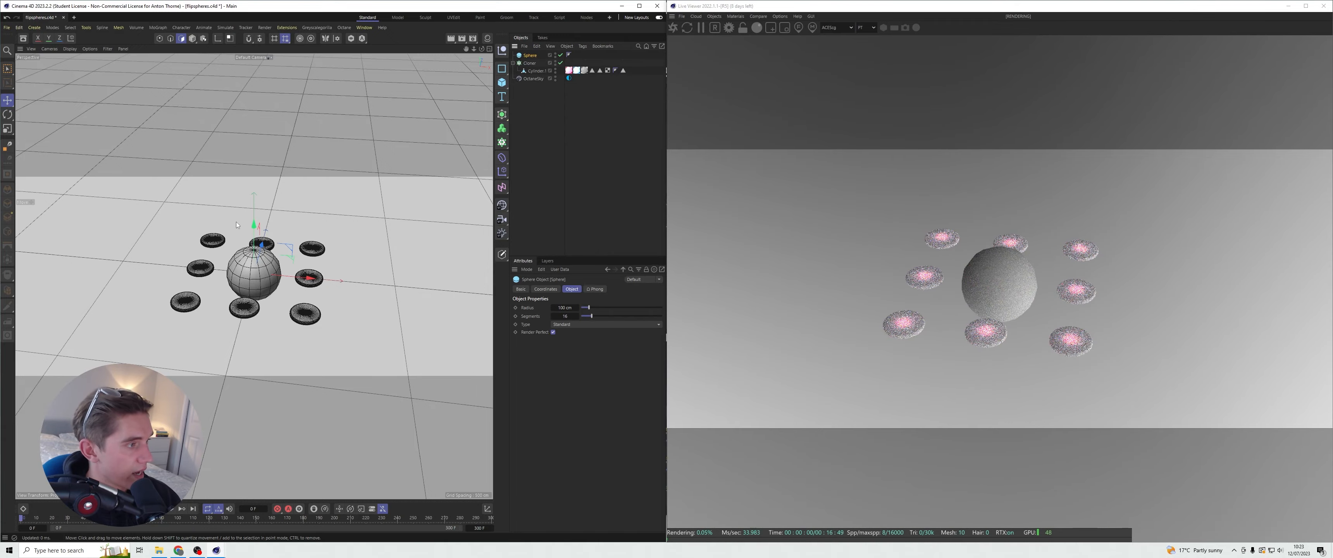
{"action": "left_click", "coordinate": [5, 128]}
{"action": "left_click_drag", "start_coordinate": [253, 226], "coordinate": [254, 39]}
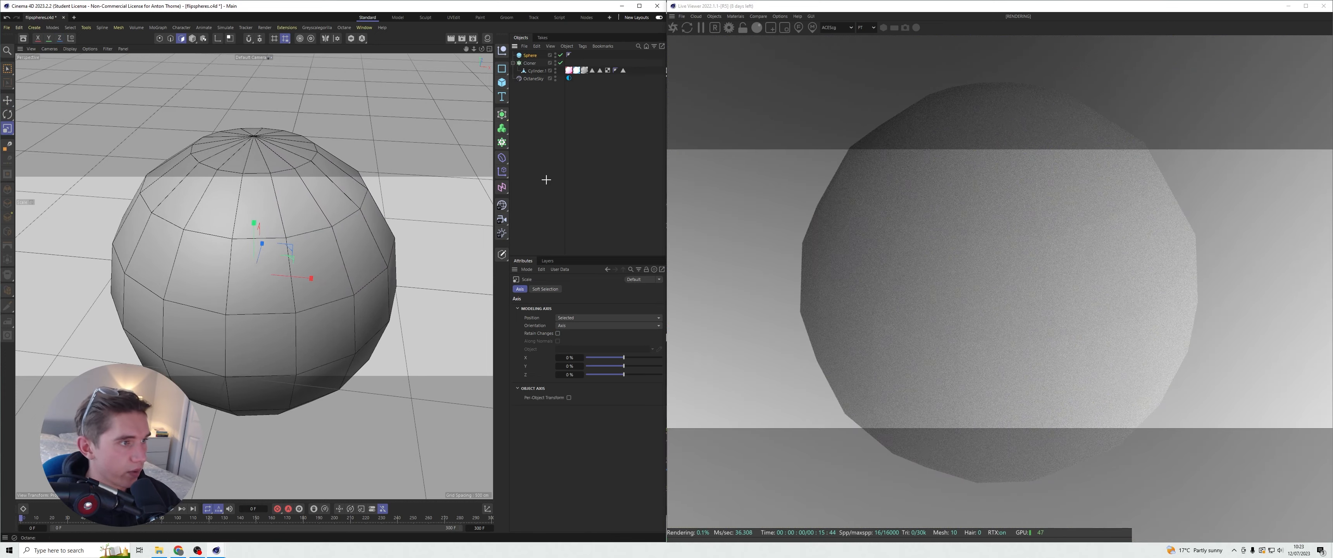
{"action": "left_click_drag", "start_coordinate": [473, 50], "coordinate": [492, 67]}
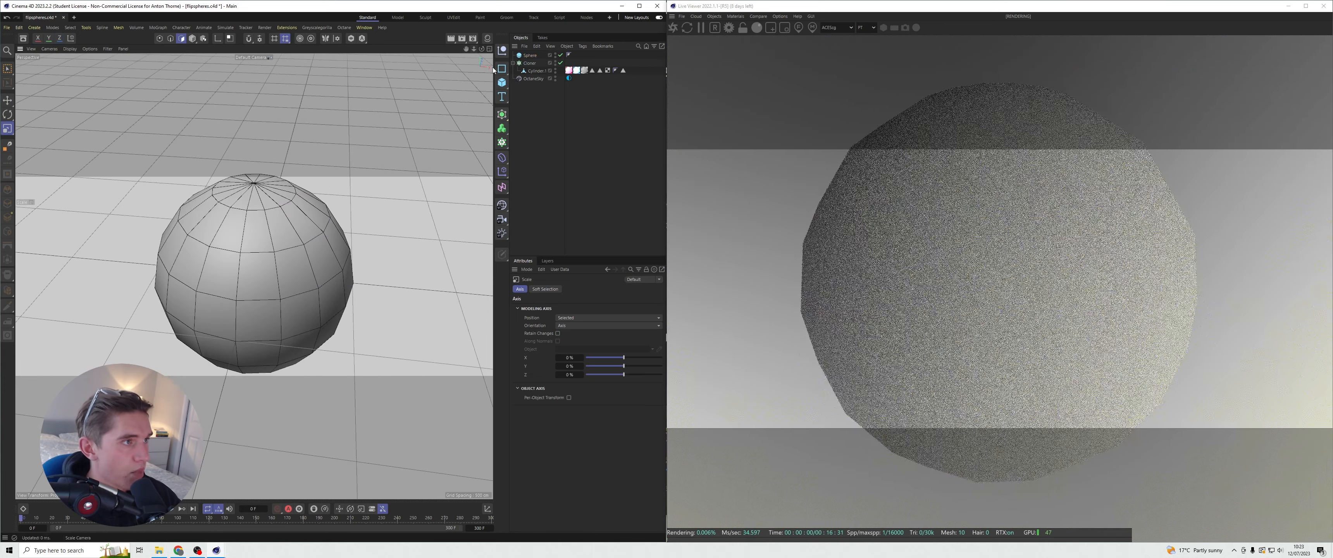
- Disable the sphere, switch the Cloner to Object mode and assign the sphere as its target object
{"action": "left_click", "coordinate": [560, 55]}
{"action": "left_click", "coordinate": [529, 63]}
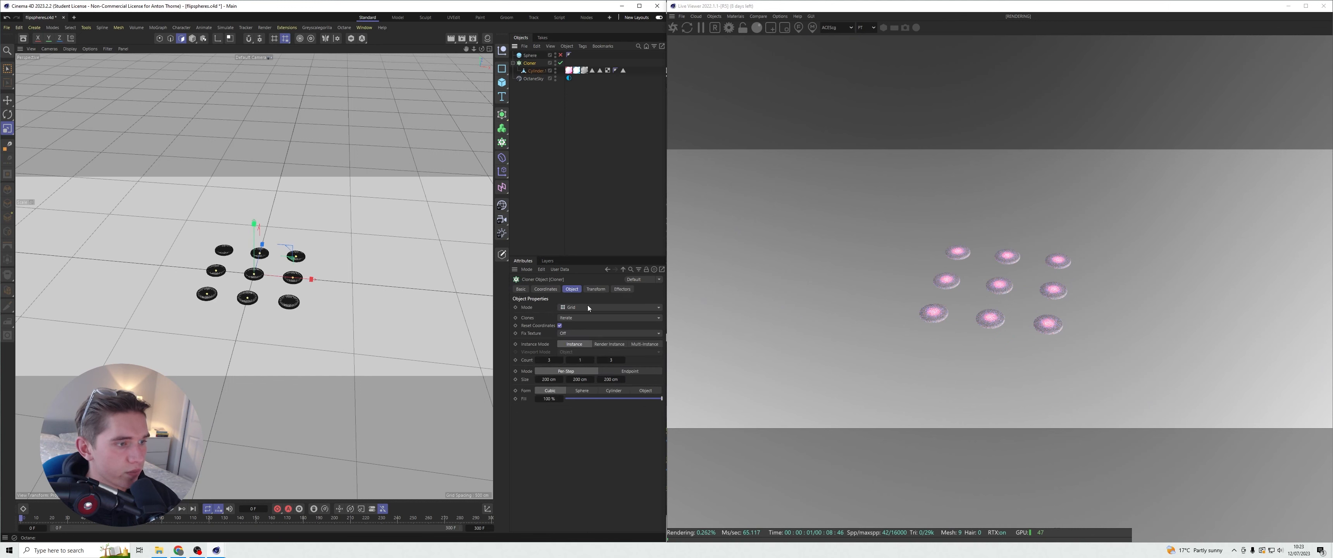
{"action": "left_click", "coordinate": [572, 307]}
{"action": "left_click", "coordinate": [579, 317]}
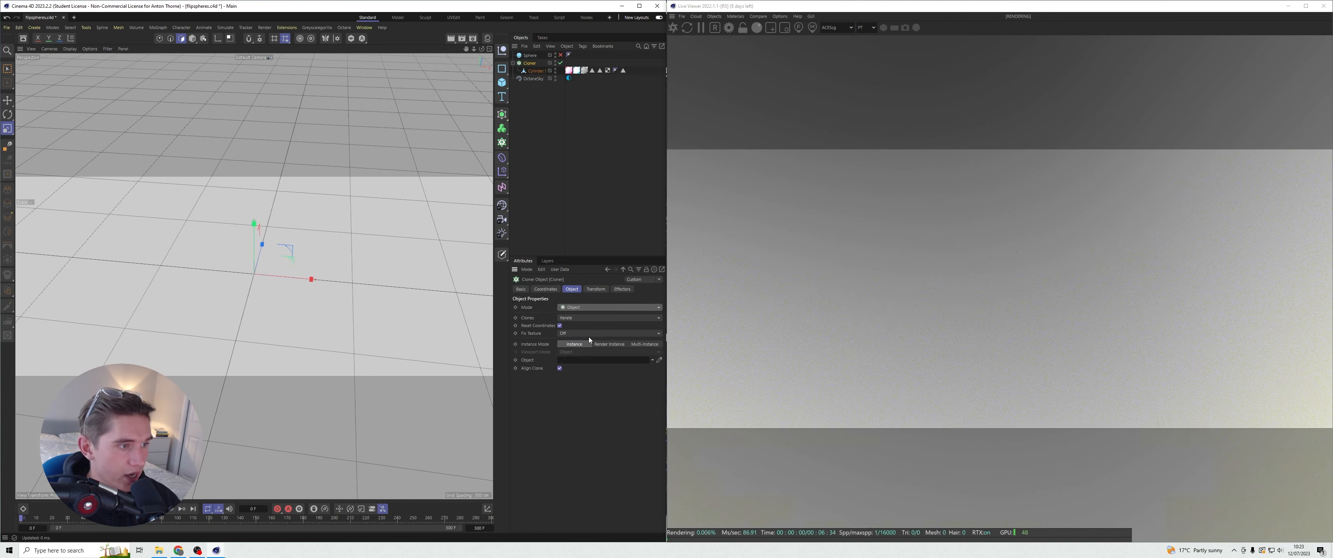
{"action": "left_click", "coordinate": [532, 55]}
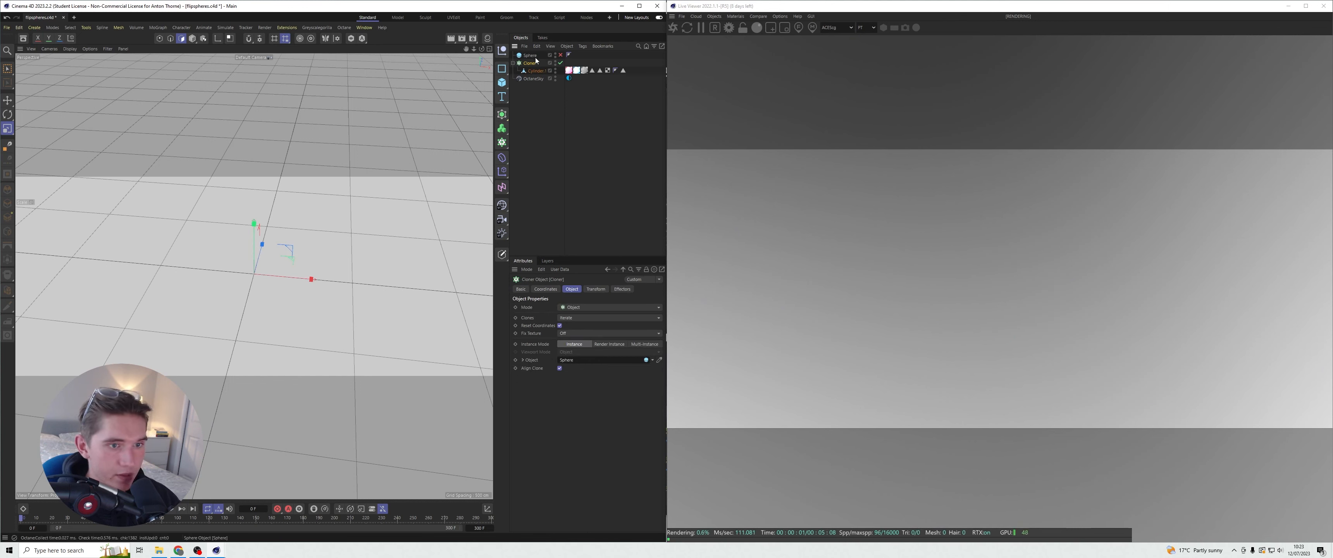
- Re-enable the sphere so the clones are distributed over it, and save the project
{"action": "left_click", "coordinate": [560, 68]}
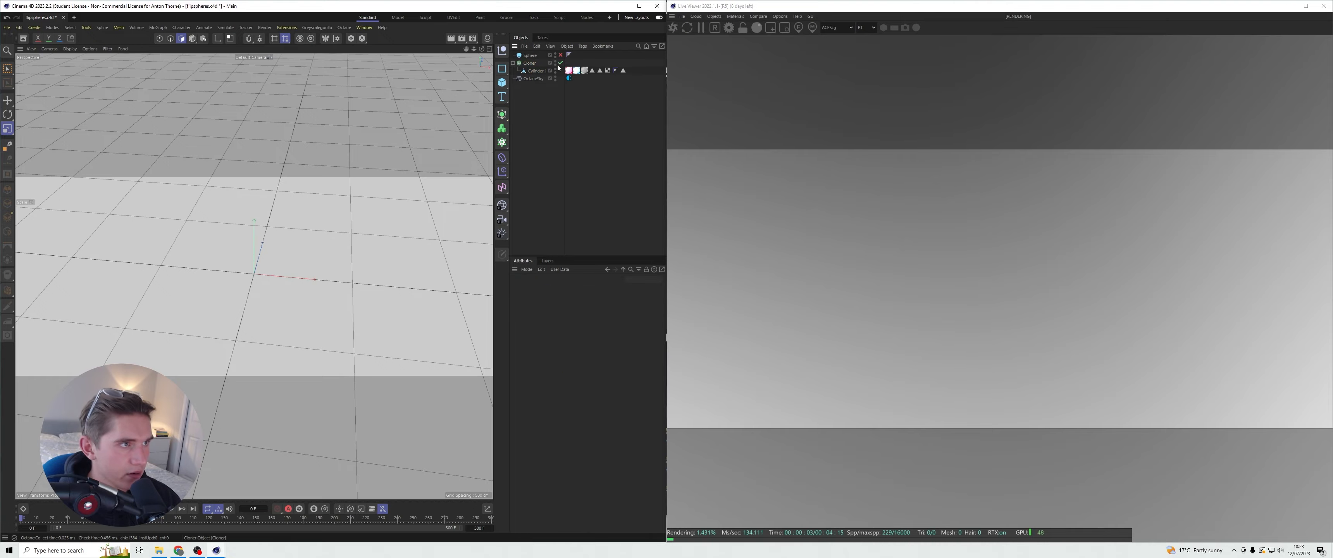
{"action": "left_click", "coordinate": [560, 55]}
{"action": "key", "text": "ctrl+s"}
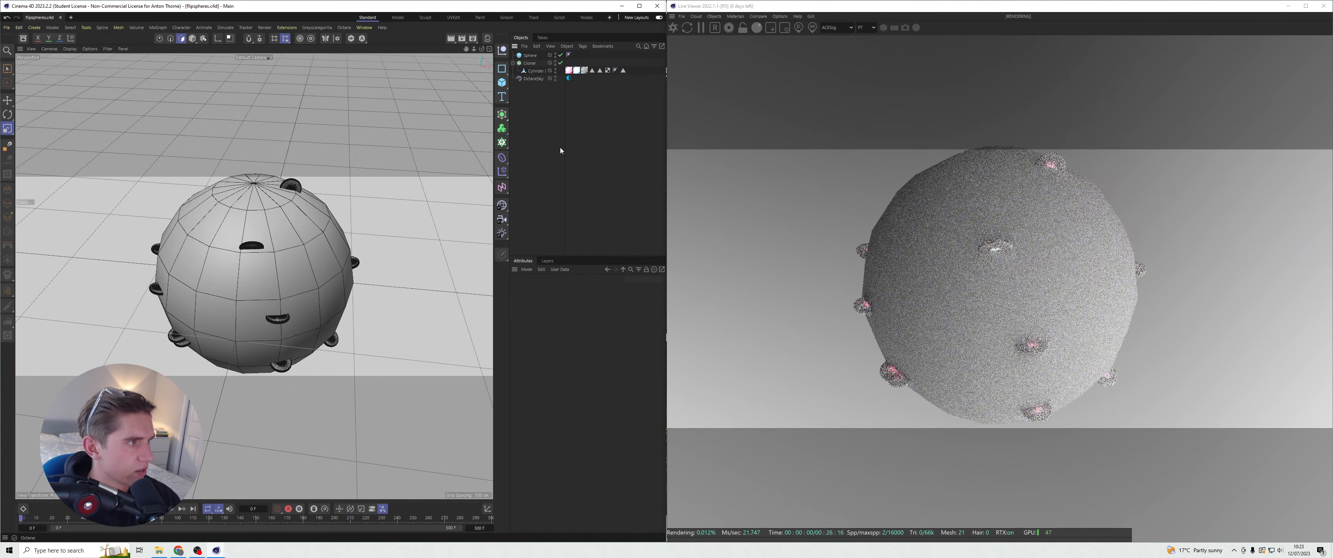
- Hide the sphere in the viewport and render so that only the clones show, and save the project
{"action": "double_click", "coordinate": [555, 55], "text": "ctrl"}
{"action": "key", "text": "ctrl+s"}
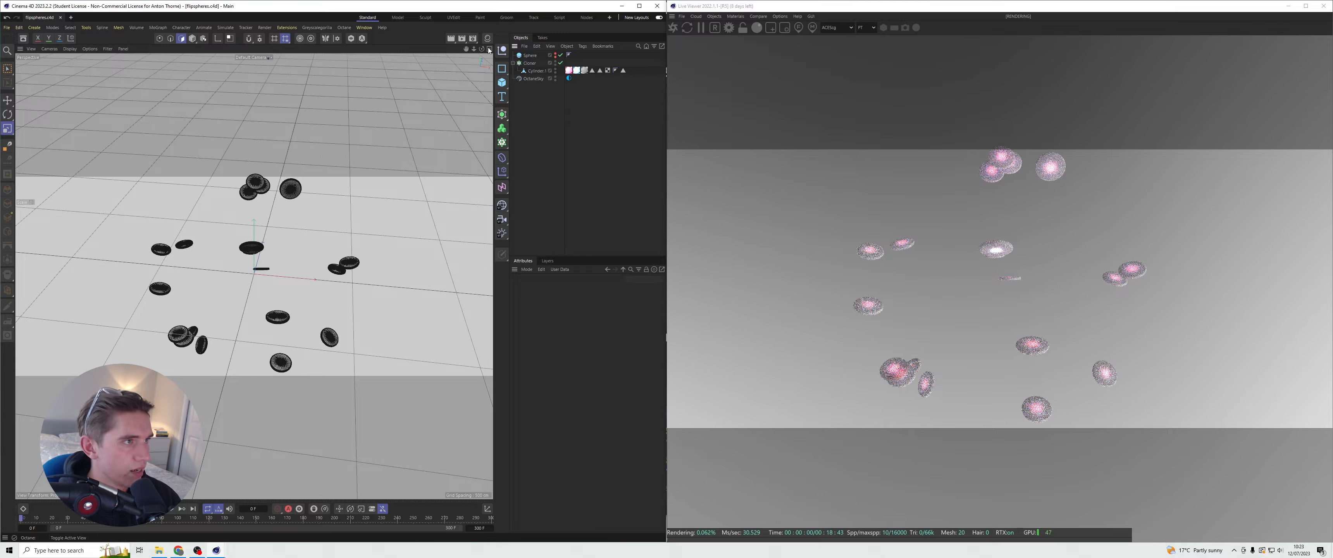
{"action": "mouse_move", "coordinate": [481, 48]}
{"action": "left_mouse_down"}
{"action": "mouse_move", "coordinate": [437, 53]}
{"action": "mouse_move", "coordinate": [467, 50]}
{"action": "left_mouse_up"}
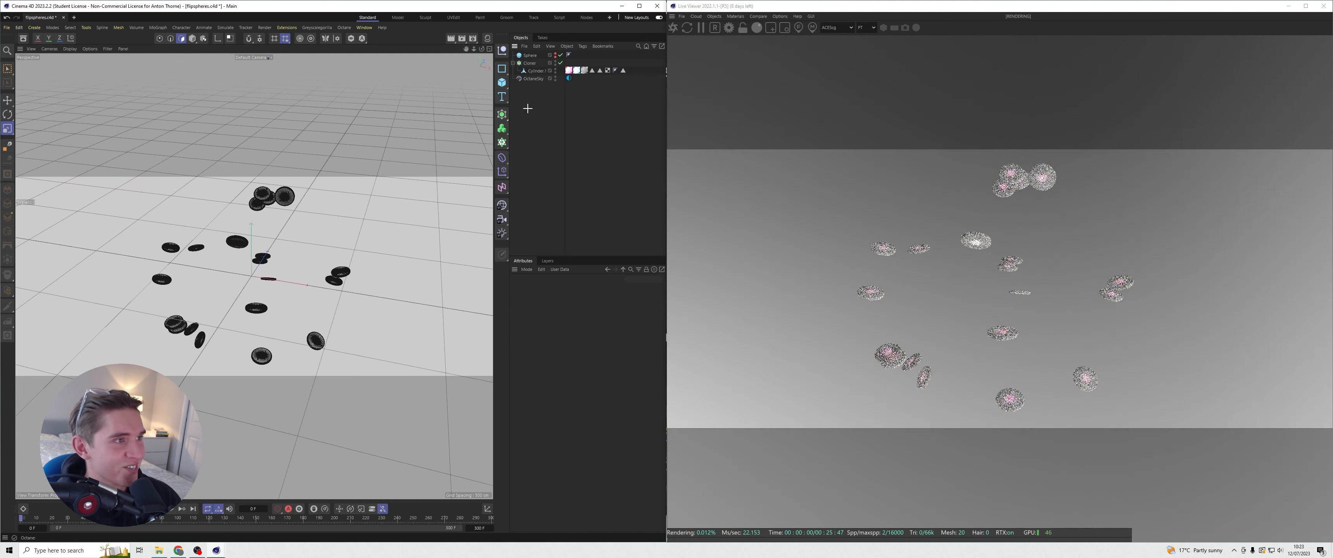
- Set the Cloner's transform pitch rotation to 90° so the discs lie flat against the sphere's surface
{"action": "left_click", "coordinate": [529, 63]}
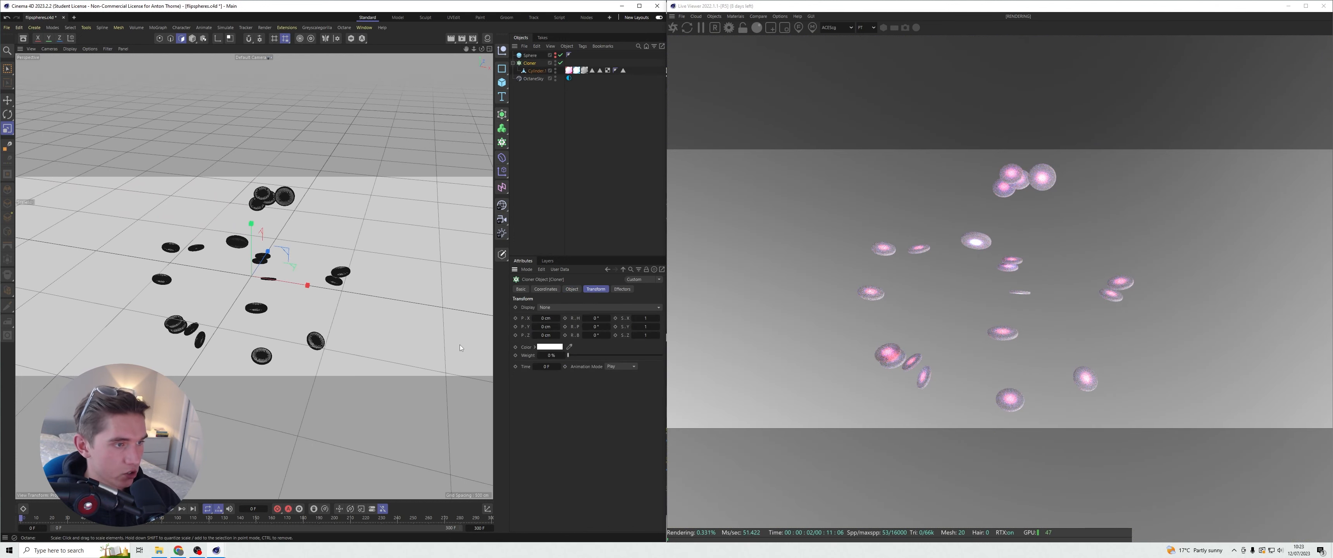
{"action": "left_click_drag", "start_coordinate": [598, 324], "coordinate": [655, 324]}
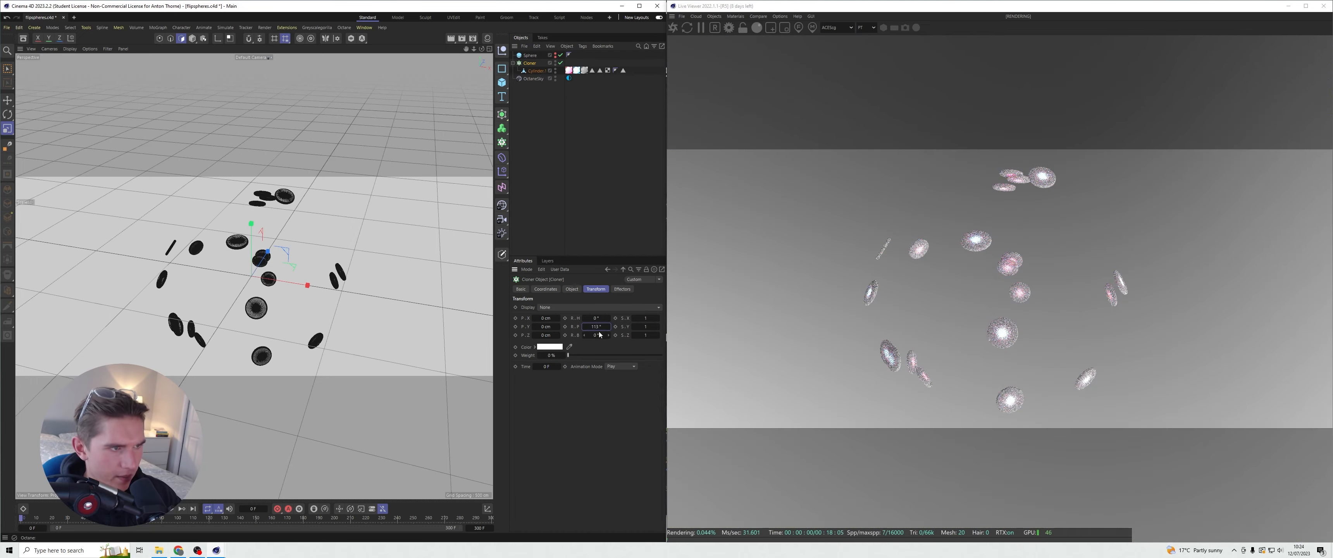
{"action": "type", "text": "90"}
{"action": "key", "text": "Return"}
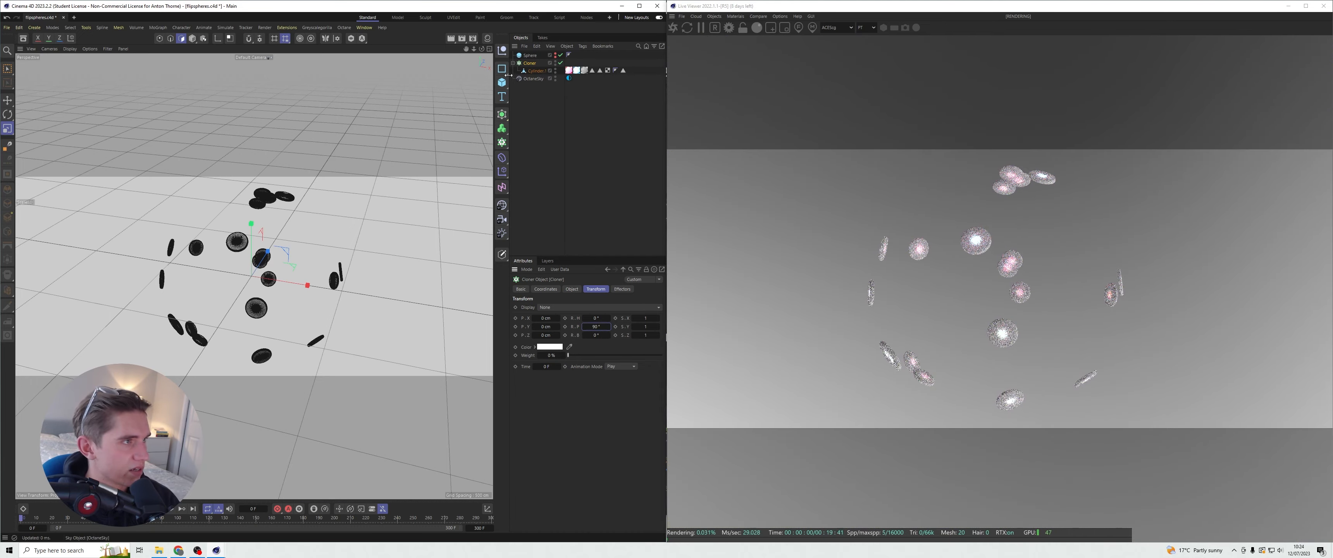
- Change the Cloner's distribution to Vertex and make the sphere visible again
{"action": "mouse_move", "coordinate": [481, 51]}
{"action": "left_mouse_down"}
{"action": "mouse_move", "coordinate": [481, 67]}
{"action": "mouse_move", "coordinate": [481, 52]}
{"action": "left_mouse_up"}
{"action": "left_click", "coordinate": [572, 288]}
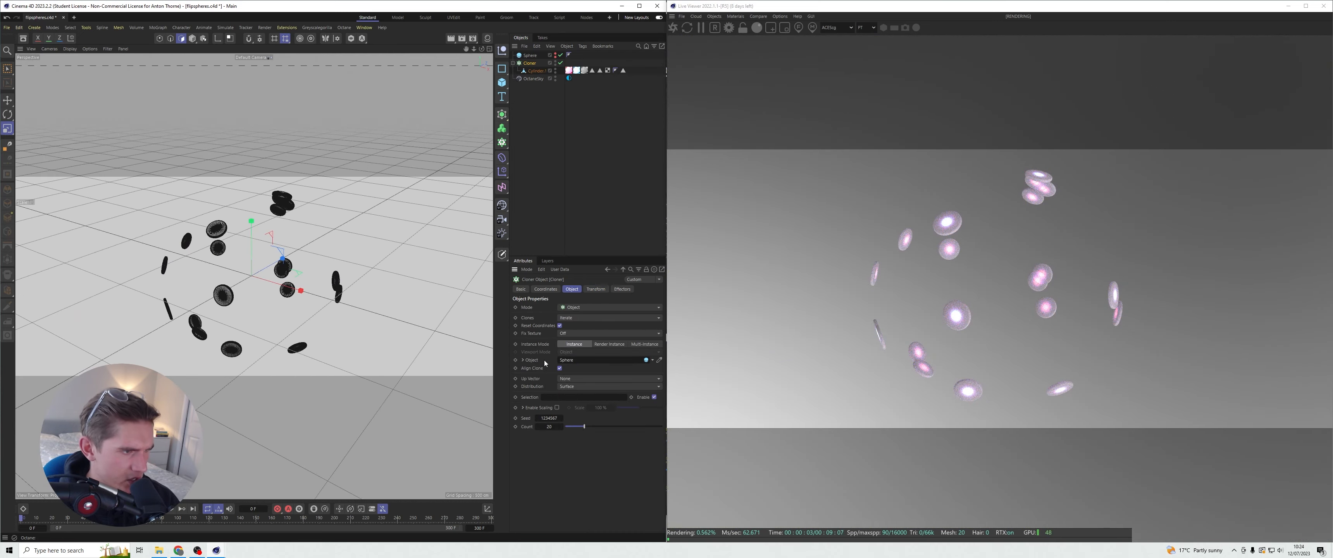
{"action": "left_click", "coordinate": [576, 387]}
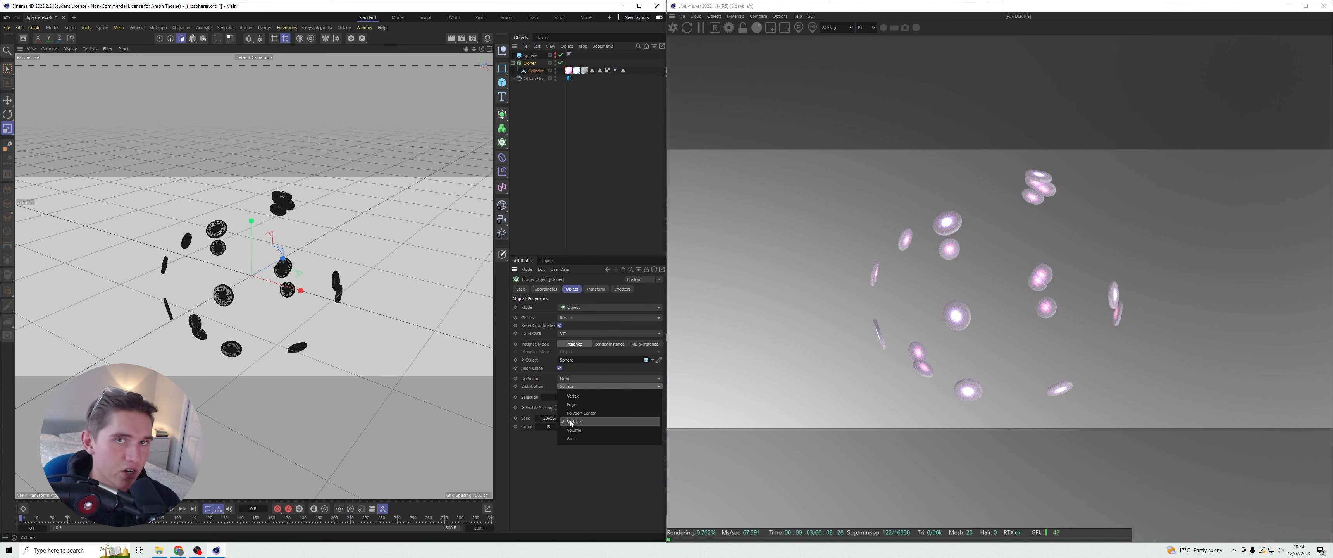
{"action": "left_click", "coordinate": [572, 396]}
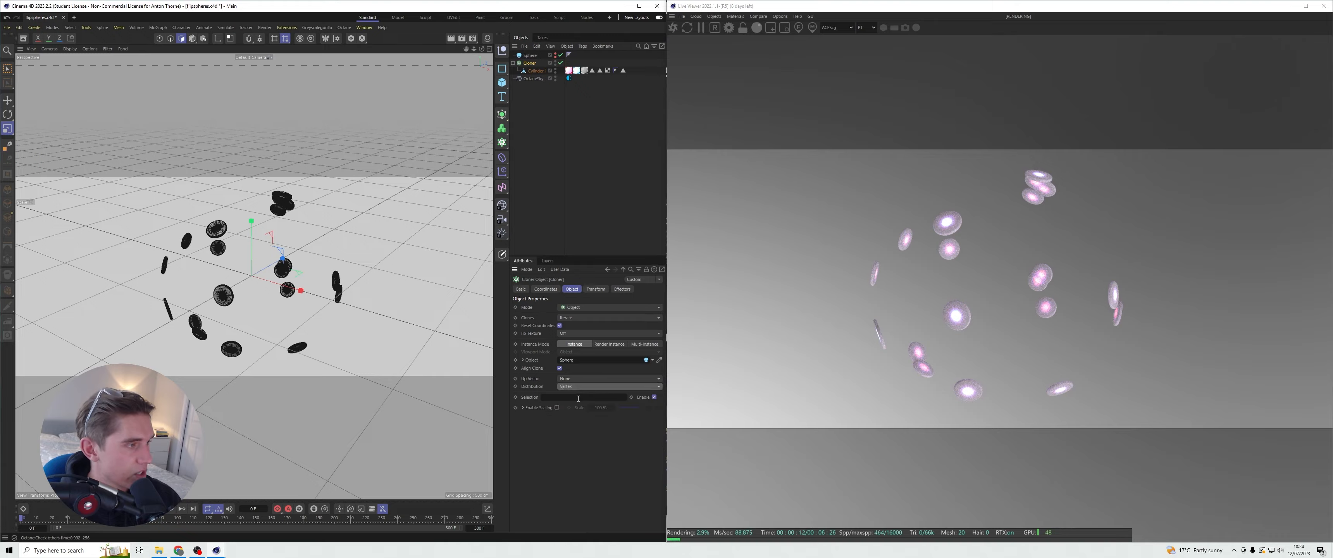
{"action": "left_click", "coordinate": [555, 53]}
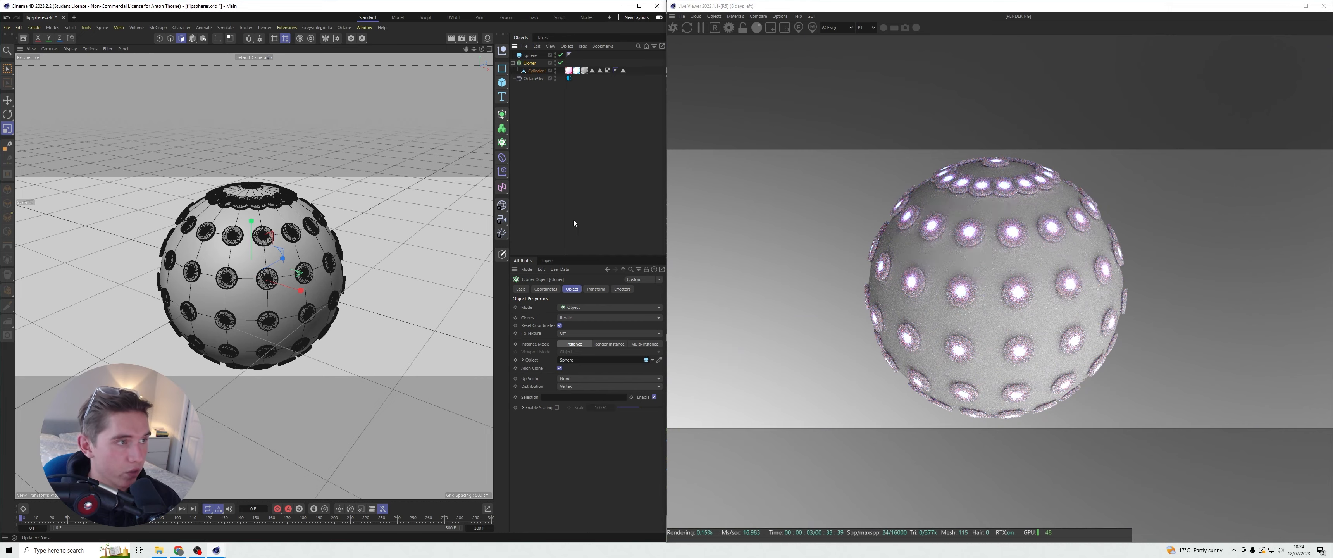
- Try the Edge distribution for the Cloner and inspect the clones around the sphere
{"action": "left_click", "coordinate": [574, 386]}
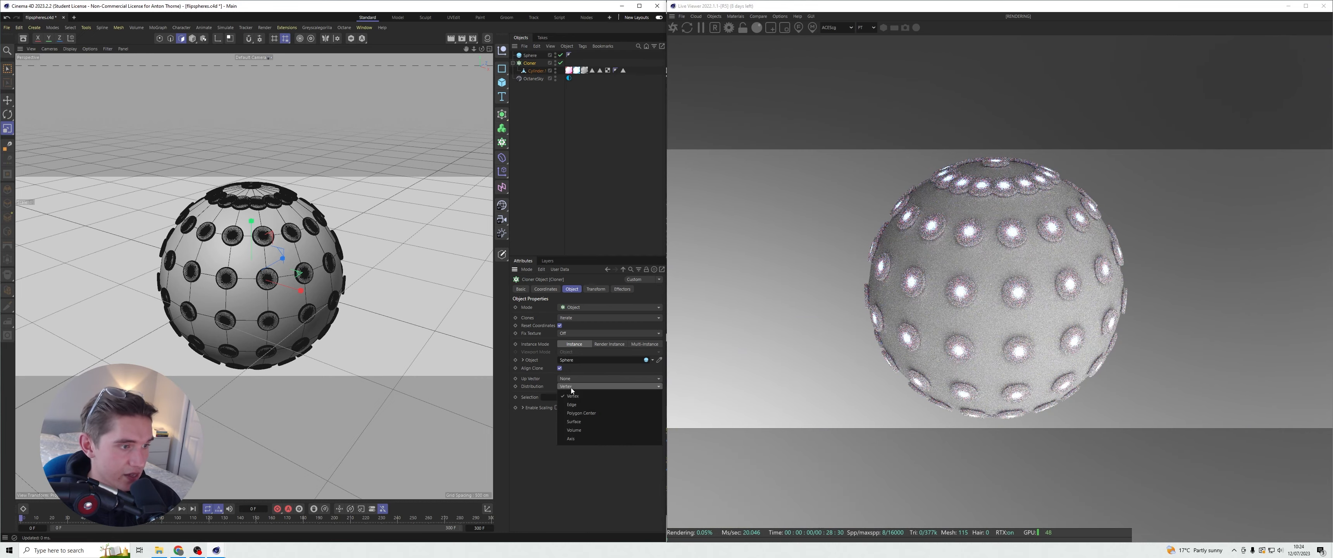
{"action": "left_click", "coordinate": [574, 405]}
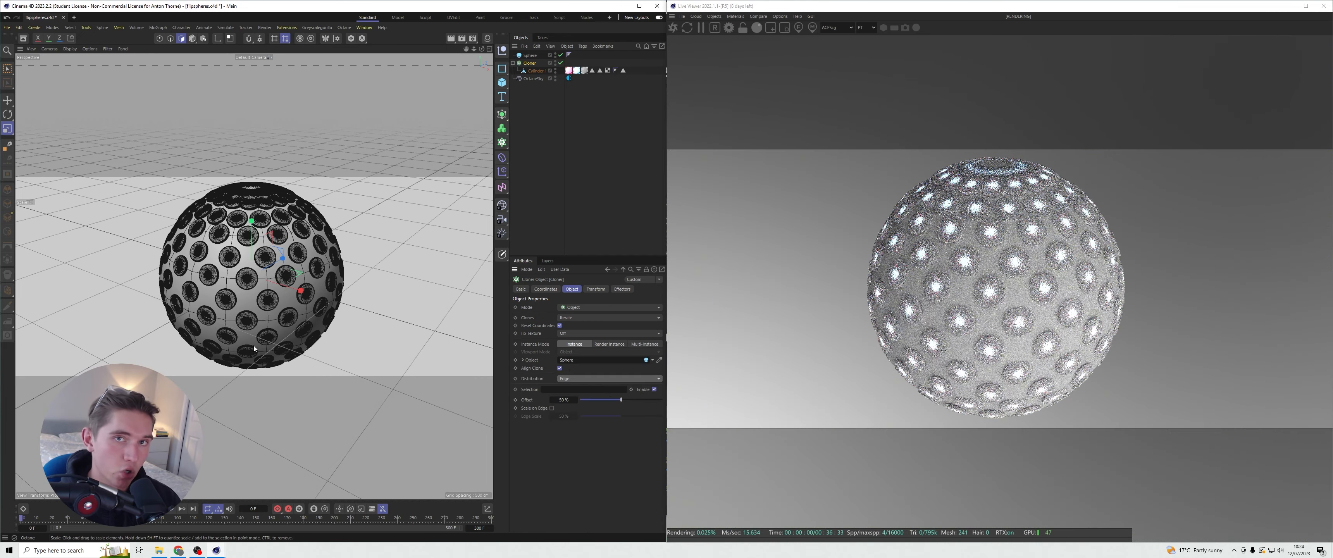
{"action": "left_click", "coordinate": [637, 149]}
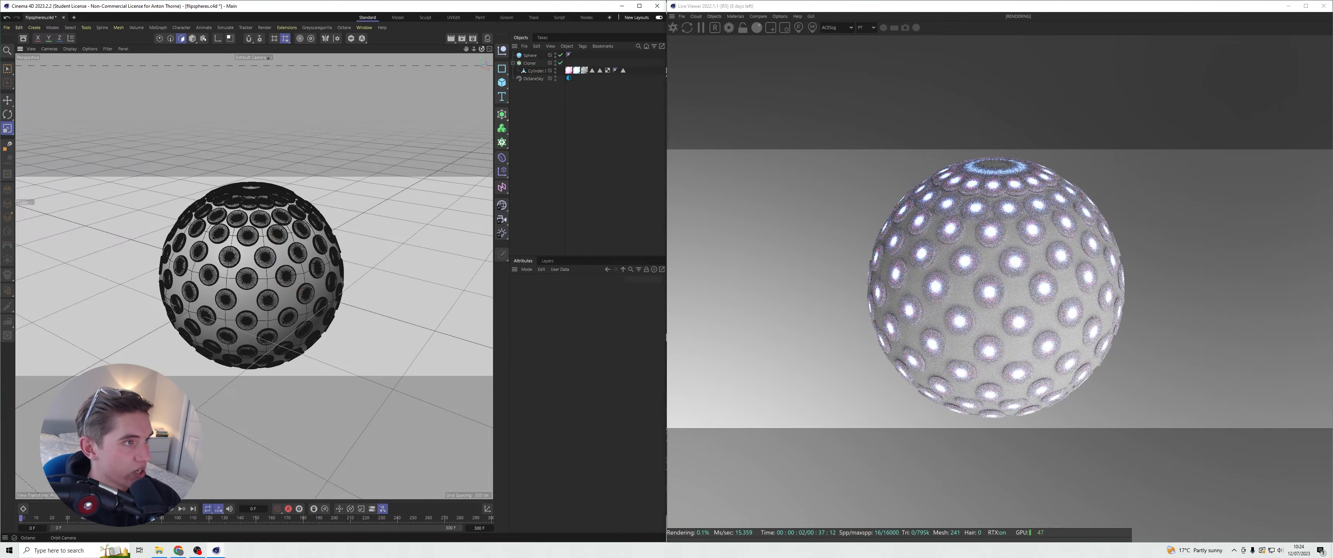
{"action": "left_click_drag", "start_coordinate": [253, 321], "coordinate": [166, 297], "text": "alt"}
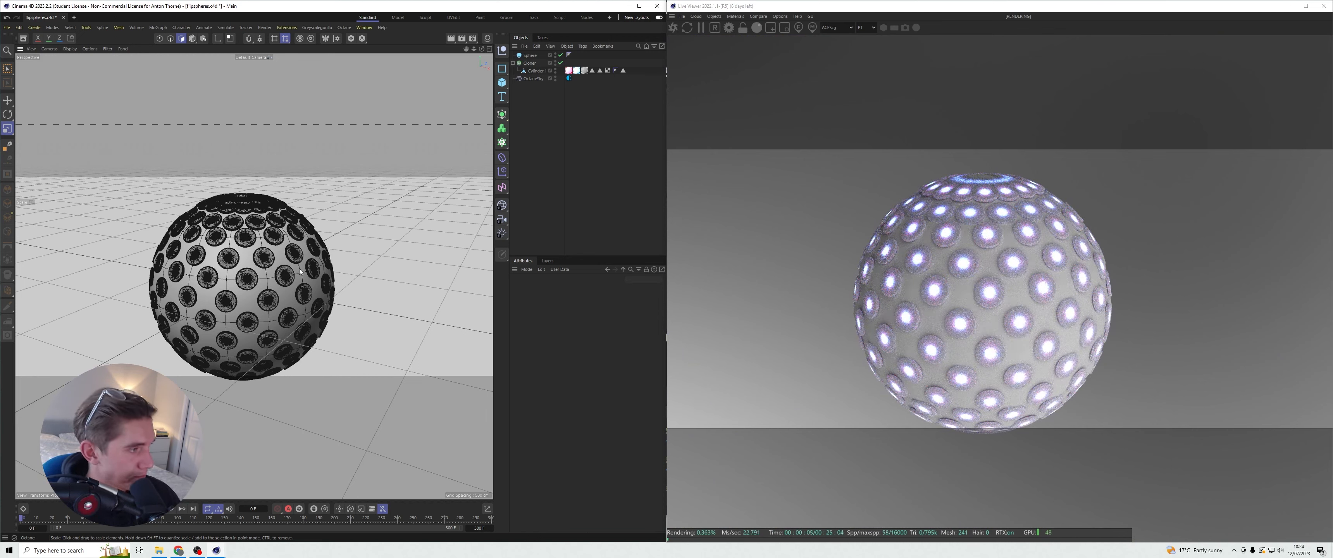
{"action": "left_click_drag", "start_coordinate": [475, 53], "coordinate": [482, 57]}
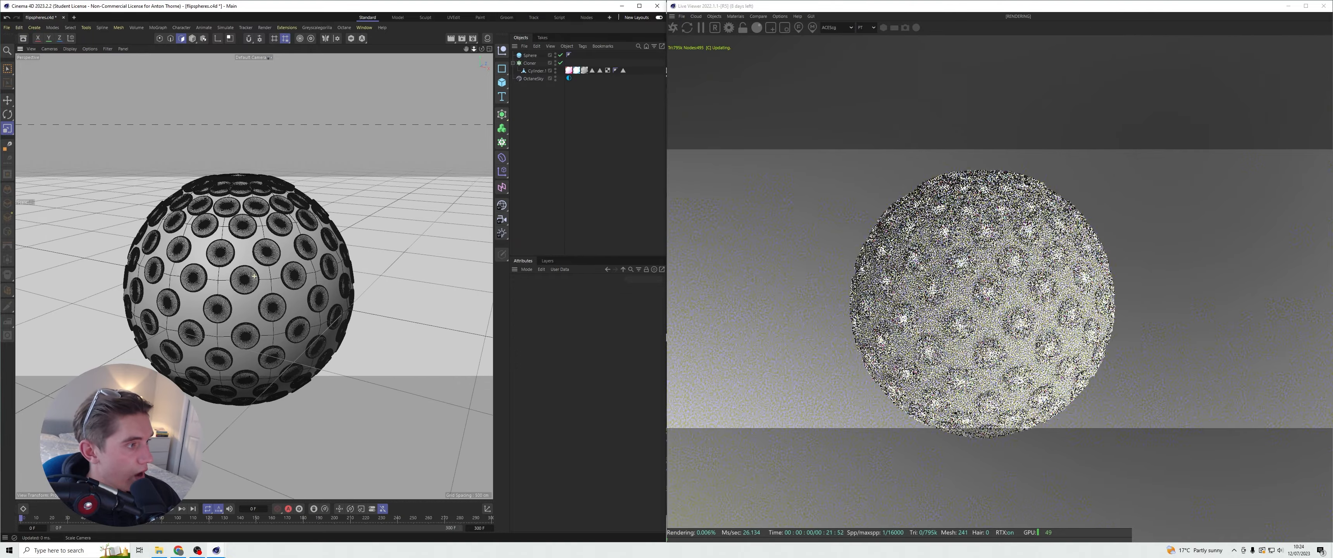
- Try a different edge offset for the Cloner's distribution, then undo the offset change
{"action": "left_click", "coordinate": [529, 62]}
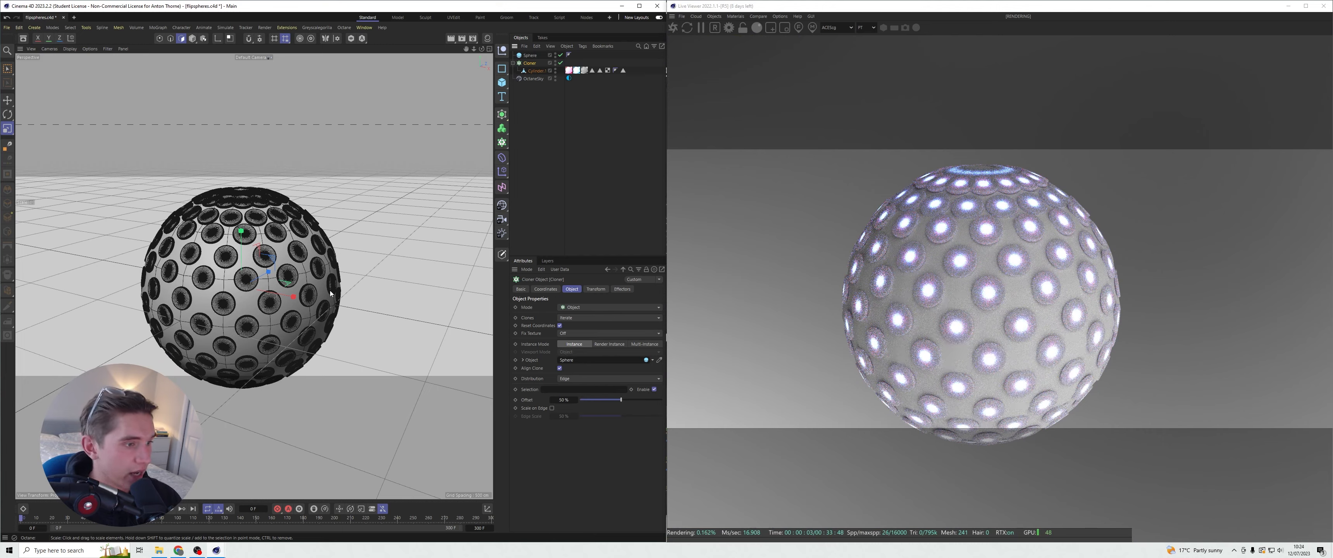
{"action": "mouse_move", "coordinate": [615, 401]}
{"action": "left_mouse_down"}
{"action": "mouse_move", "coordinate": [601, 401]}
{"action": "mouse_move", "coordinate": [628, 401]}
{"action": "left_mouse_up"}
{"action": "key", "text": "ctrl+z"}
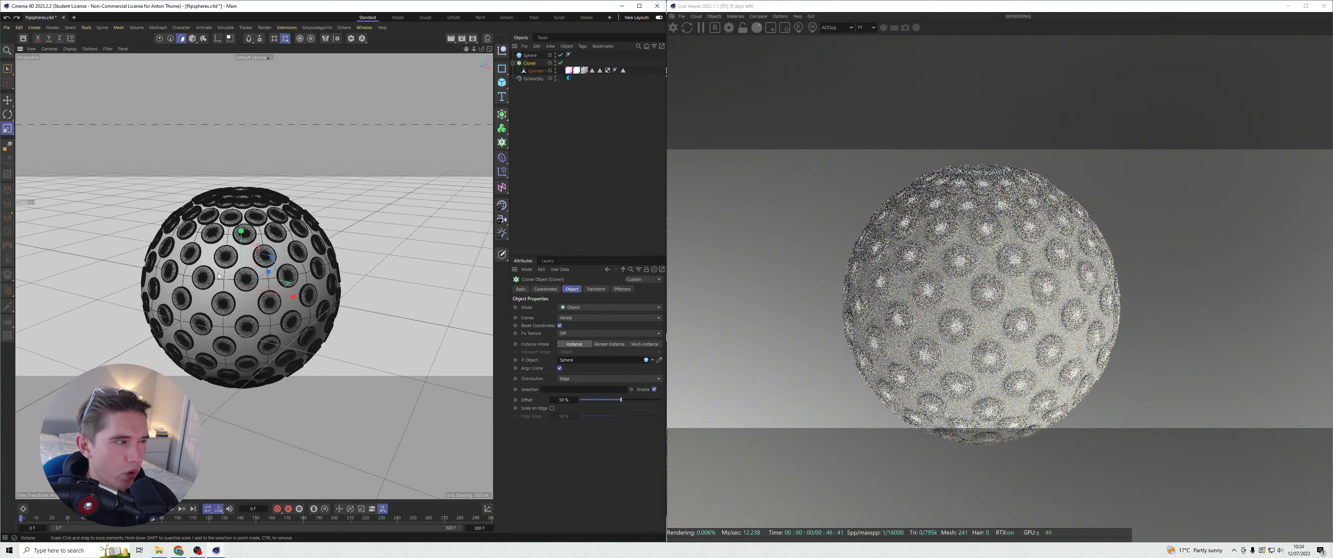
- Disable the Cloner temporarily, change the sphere's type to Icosahedron, and re-enable the Cloner
{"action": "left_click", "coordinate": [529, 55]}
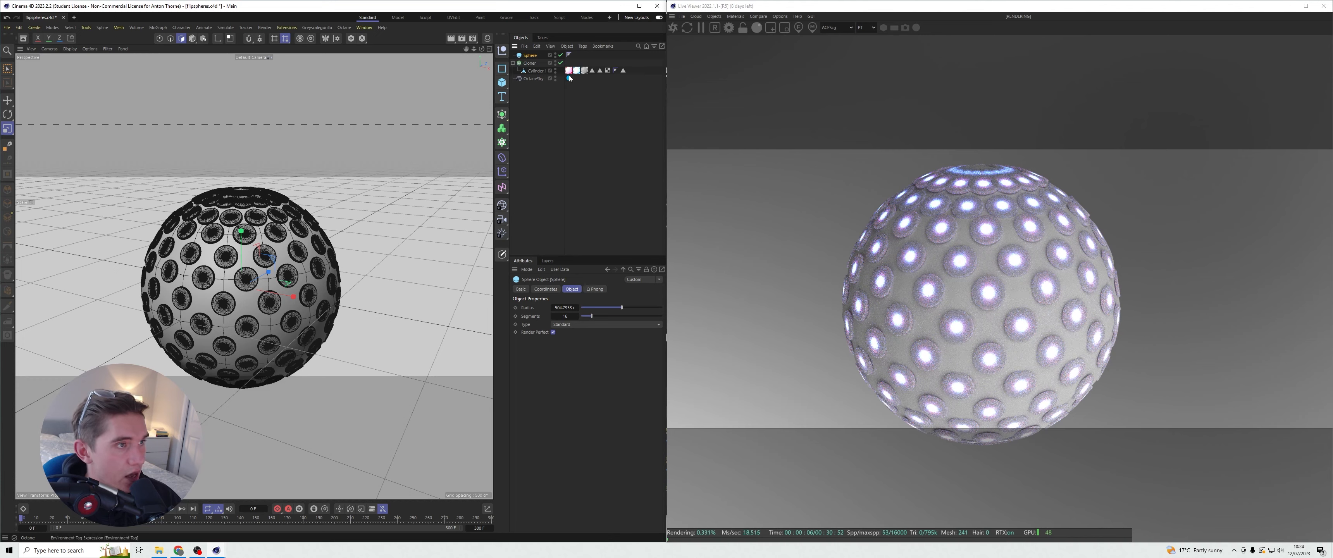
{"action": "left_click", "coordinate": [560, 63]}
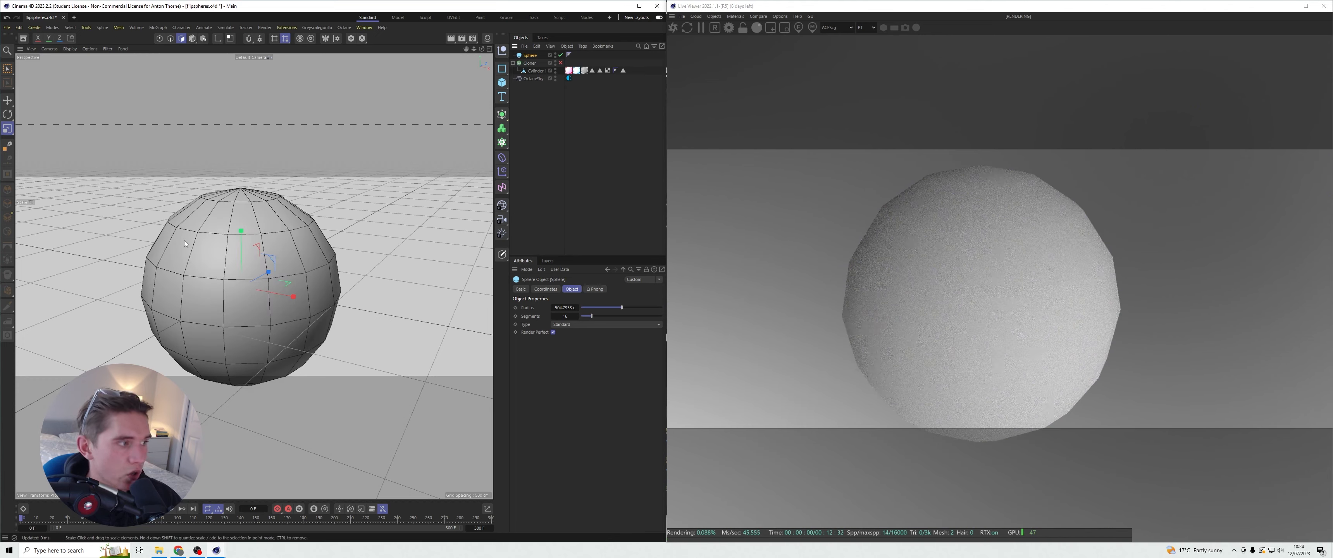
{"action": "left_click", "coordinate": [585, 325]}
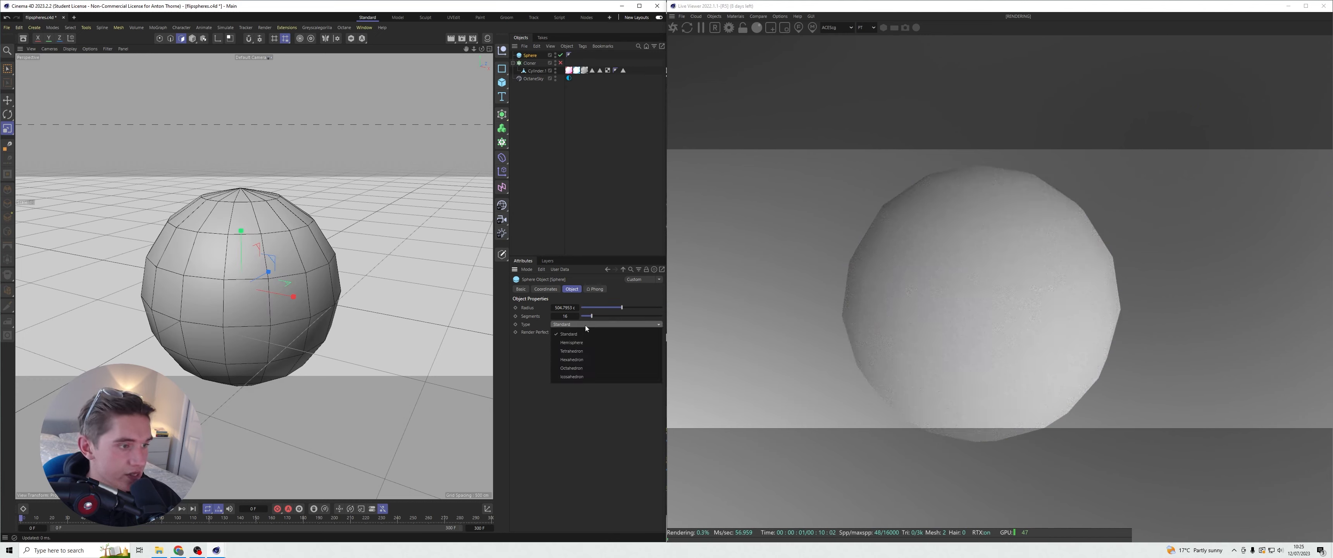
{"action": "left_click", "coordinate": [567, 377]}
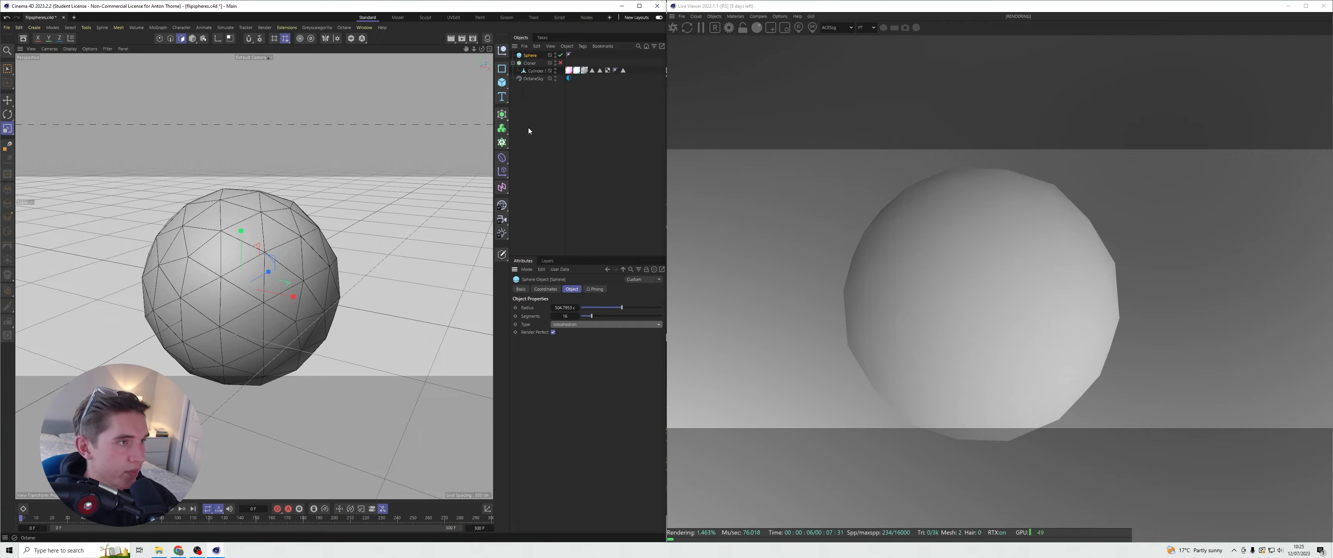
{"action": "left_click", "coordinate": [560, 63]}
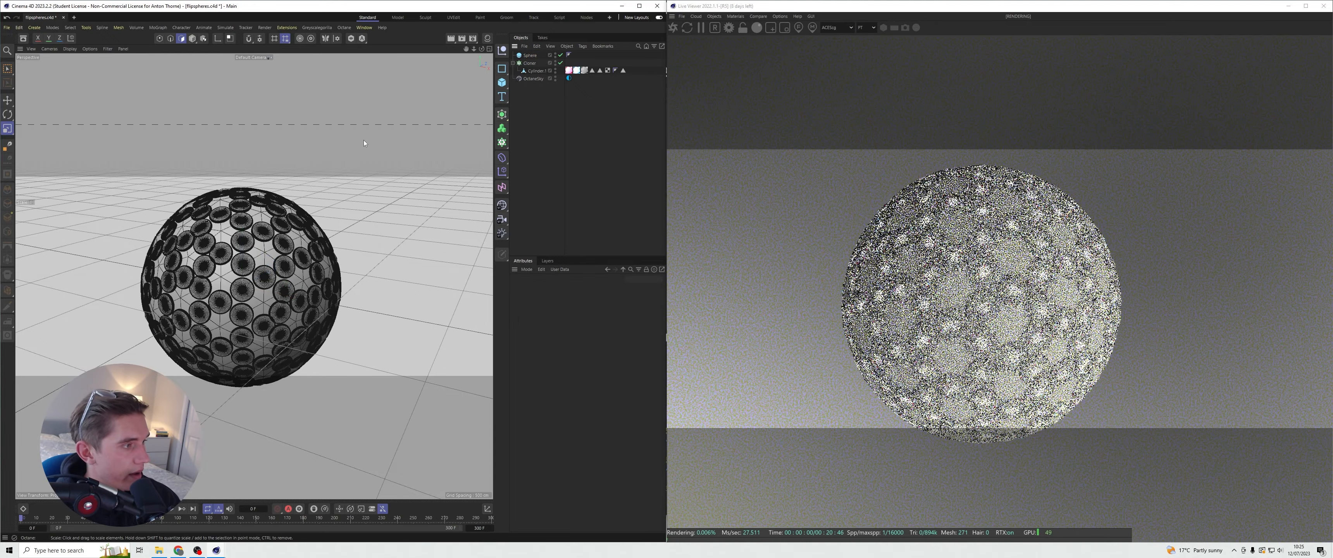
- Set the Cloner's distribution to Vertex to place one disc at each point of the icosahedral sphere
{"action": "mouse_move", "coordinate": [481, 48]}
{"action": "left_mouse_down"}
{"action": "mouse_move", "coordinate": [445, 83]}
{"action": "mouse_move", "coordinate": [505, 49]}
{"action": "left_mouse_up"}
{"action": "left_click_drag", "start_coordinate": [466, 49], "coordinate": [484, 49]}
{"action": "left_click", "coordinate": [530, 63]}
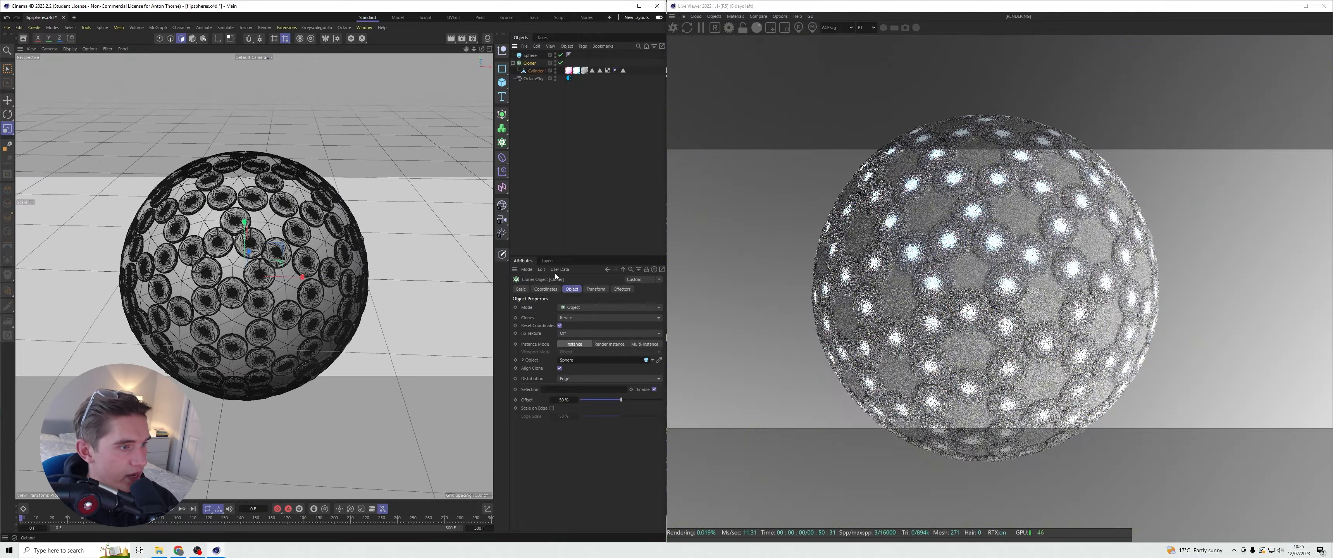
{"action": "left_click", "coordinate": [573, 381]}
{"action": "left_click", "coordinate": [569, 388]}
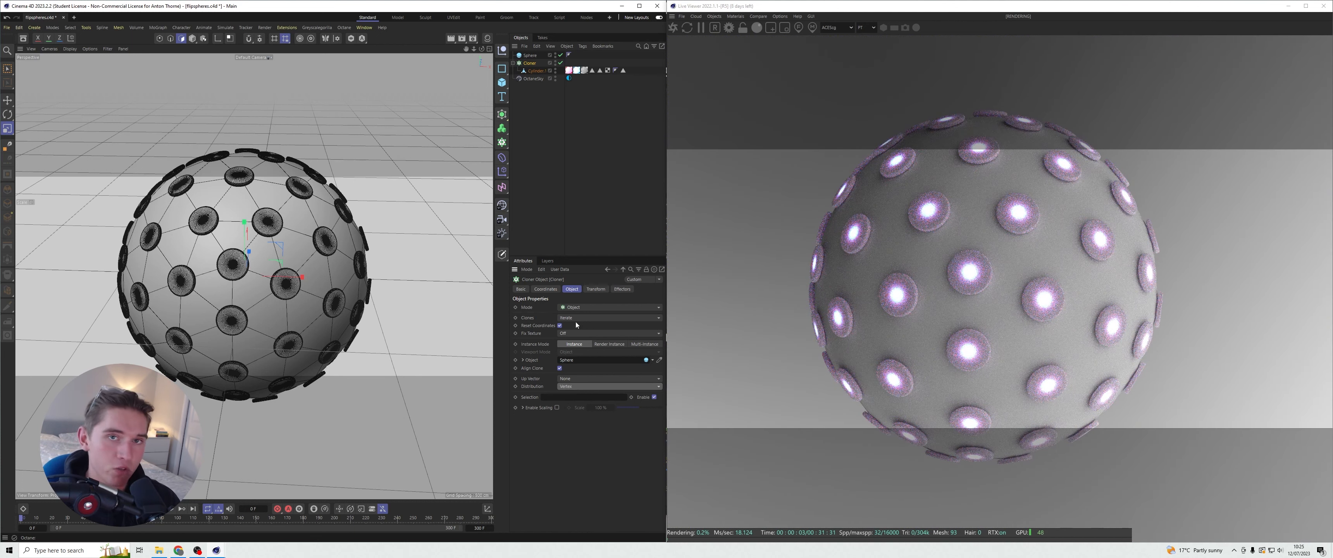
- Increase the sphere's segments to about 22 for a denser, even covering of discs
{"action": "left_click", "coordinate": [529, 55]}
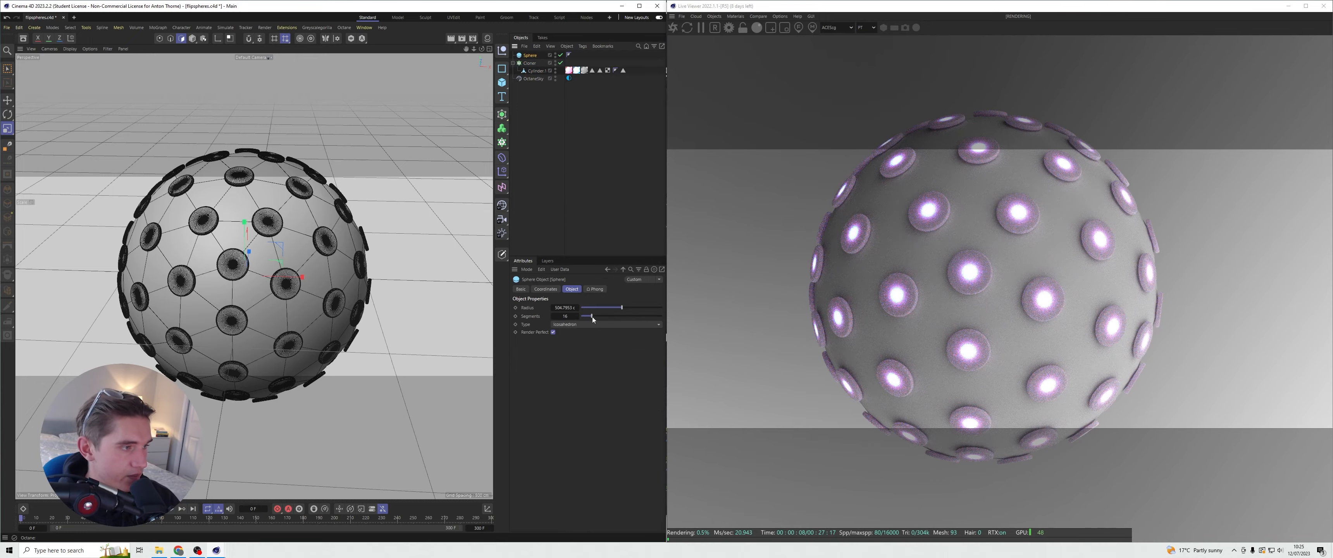
{"action": "left_click_drag", "start_coordinate": [592, 317], "coordinate": [597, 316]}
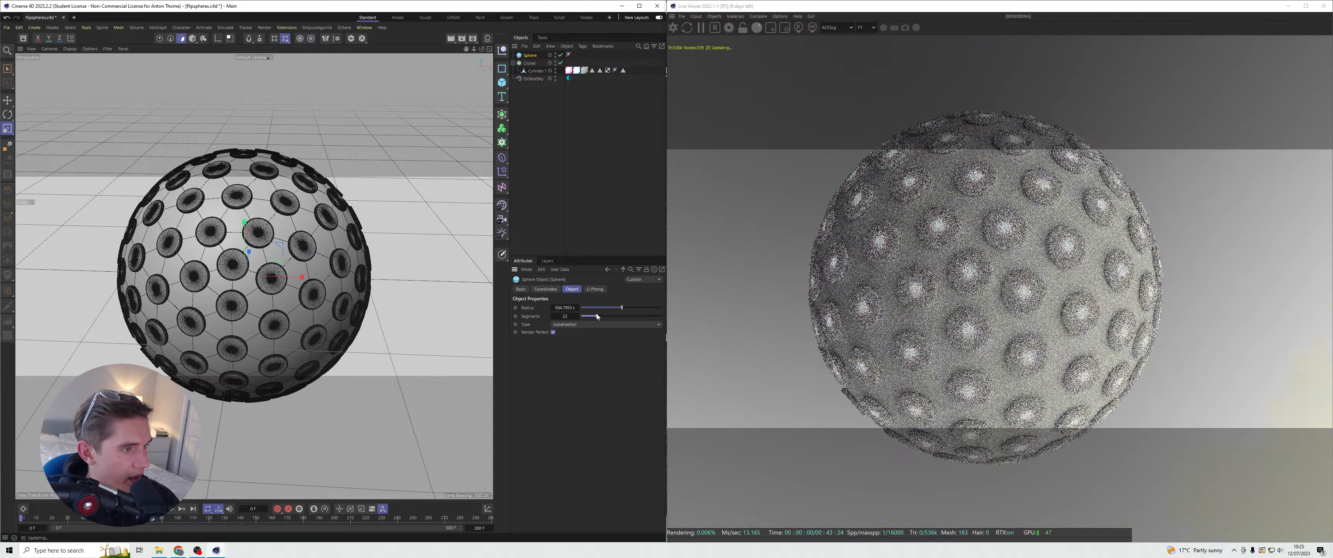
{"action": "left_click", "coordinate": [553, 241]}
{"action": "left_click_drag", "start_coordinate": [217, 276], "coordinate": [253, 276], "text": "alt"}
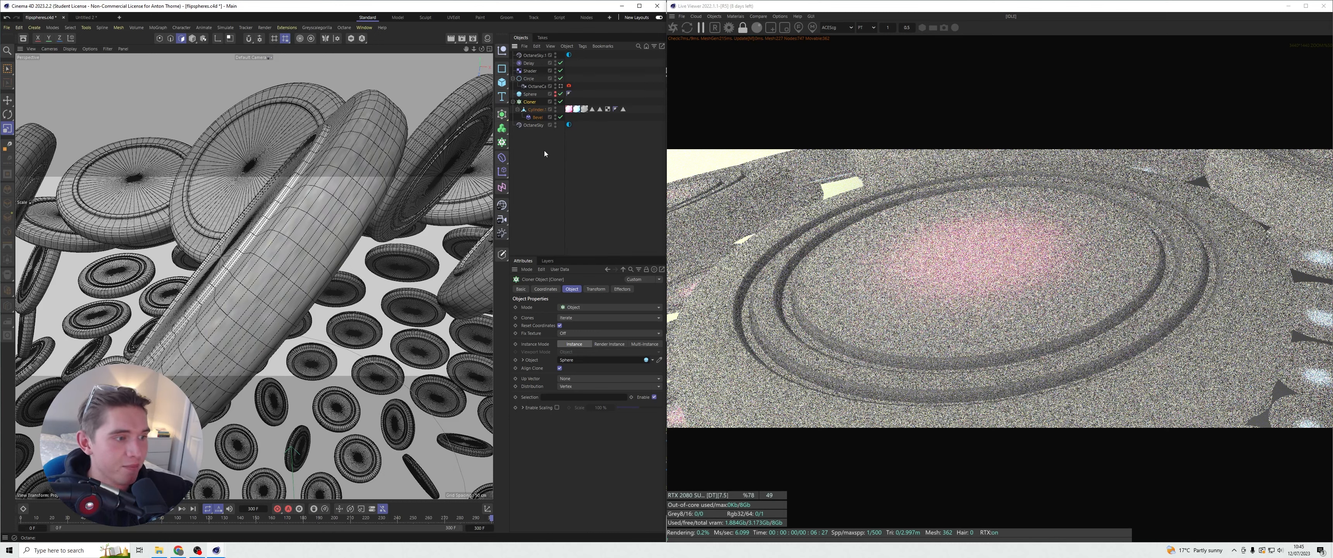
- Switch the Cloner's instance mode to Multi-Instance
{"action": "left_click", "coordinate": [644, 345]}
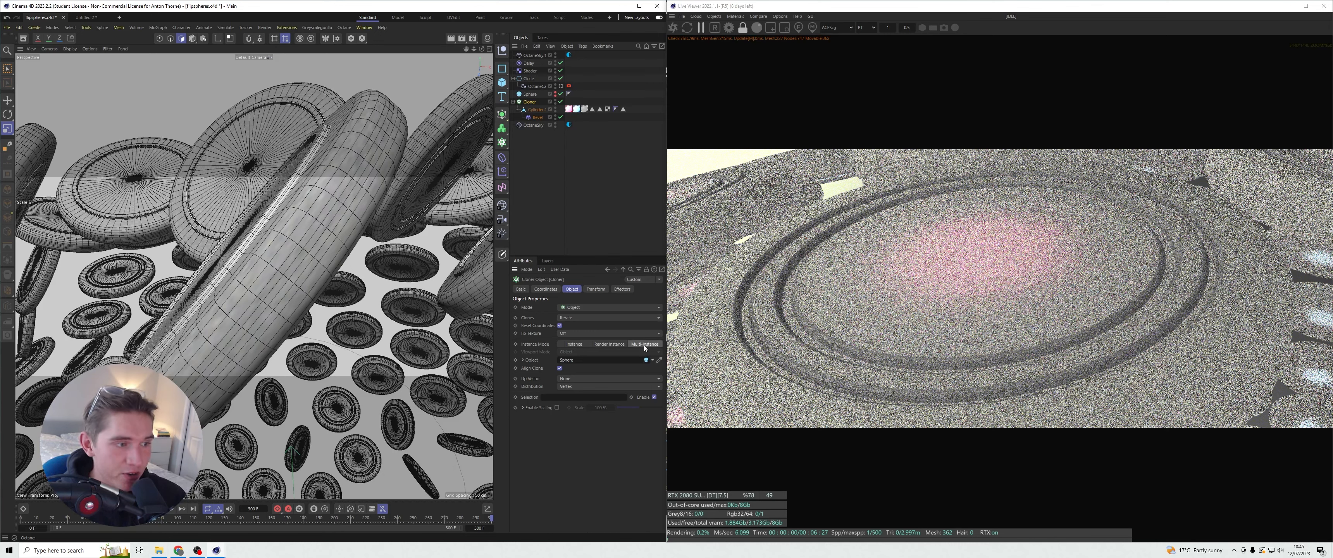
{"action": "left_click", "coordinate": [596, 225]}
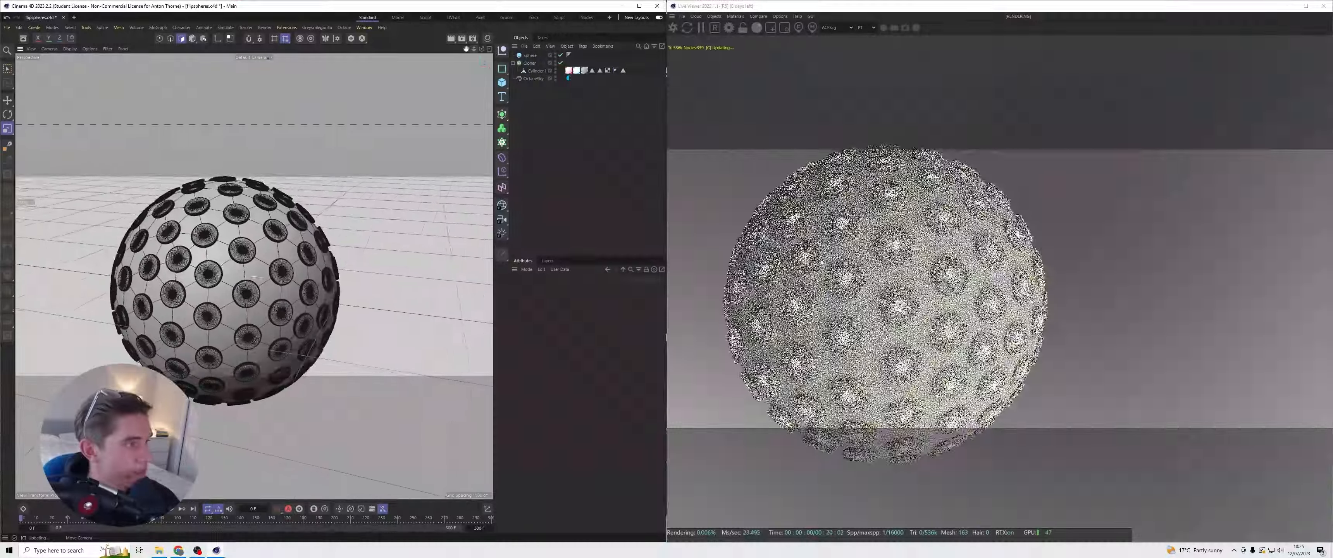
- Frame the disc-covered sphere in the viewport and save the project
{"action": "left_click_drag", "start_coordinate": [474, 49], "coordinate": [469, 51]}
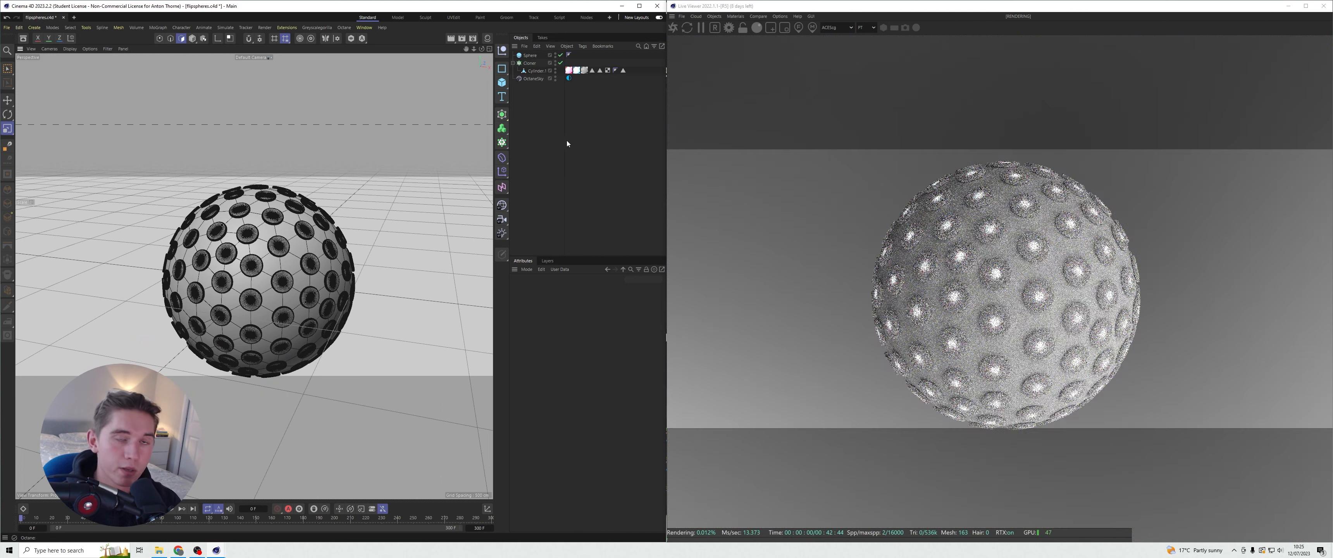
{"action": "key", "text": "ctrl+s"}
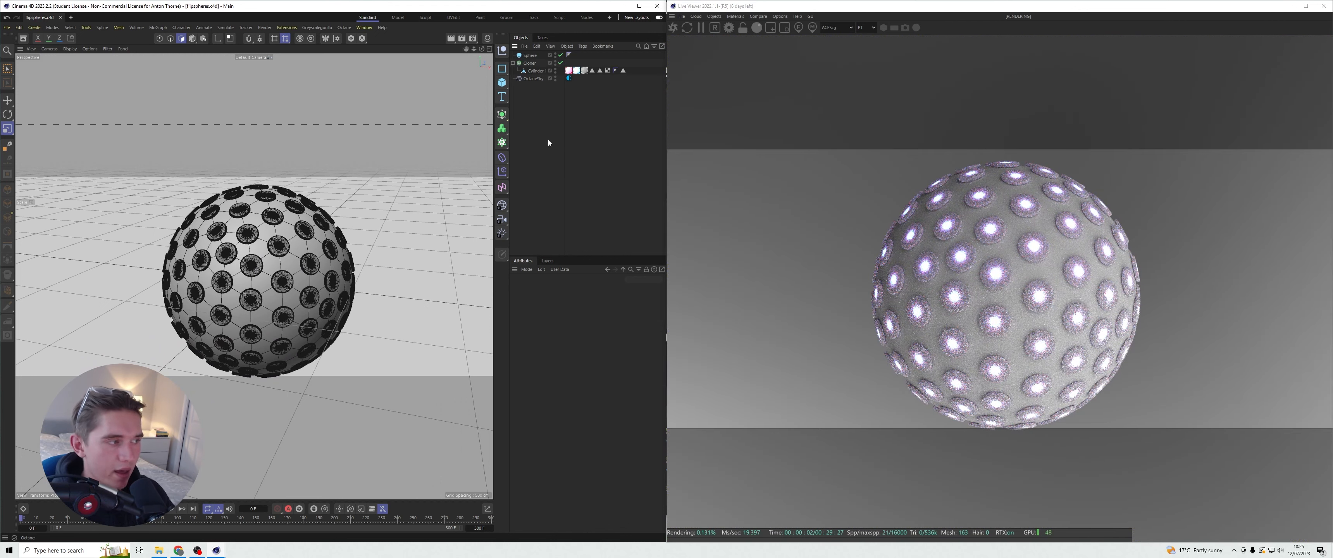
{"action": "left_click_drag", "start_coordinate": [471, 49], "coordinate": [471, 49]}
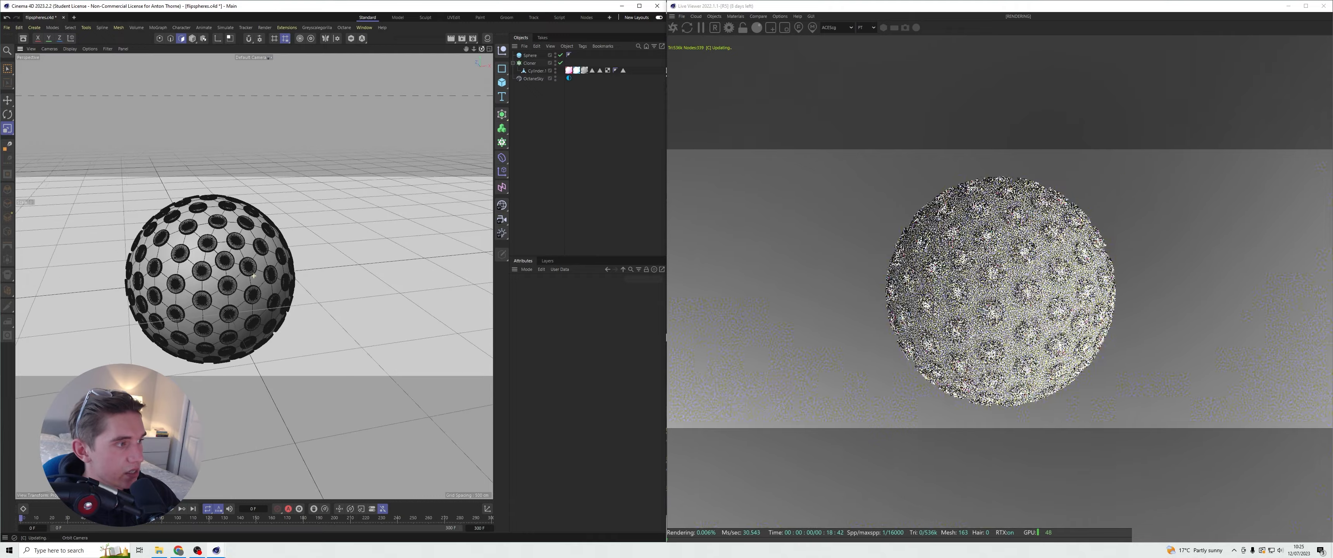
{"action": "left_click_drag", "start_coordinate": [482, 49], "coordinate": [489, 51]}
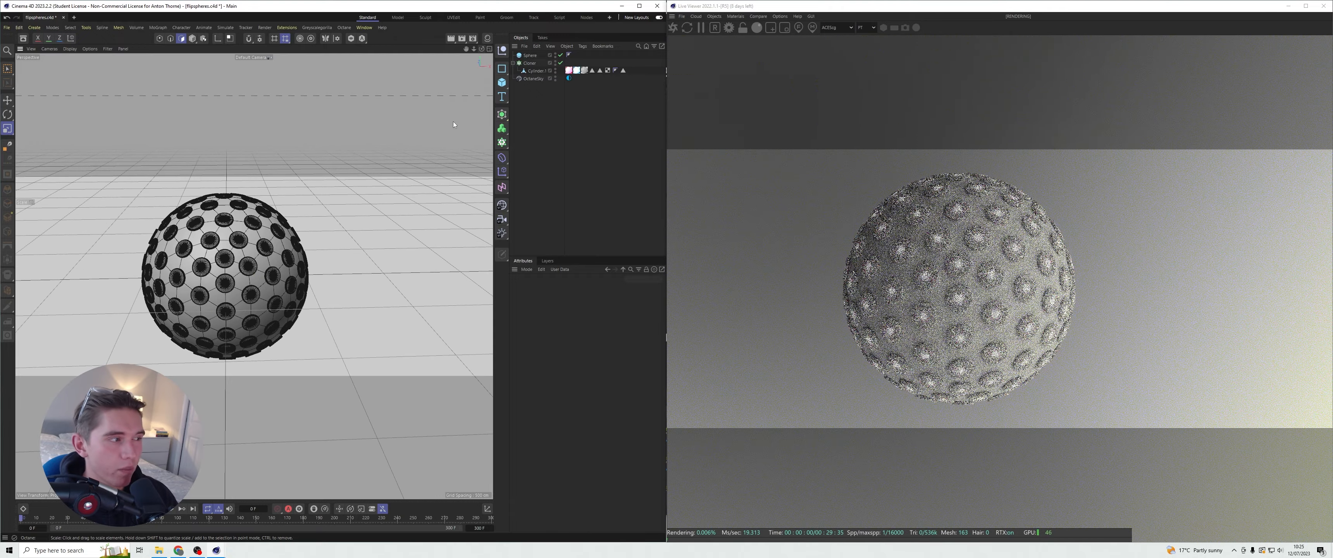
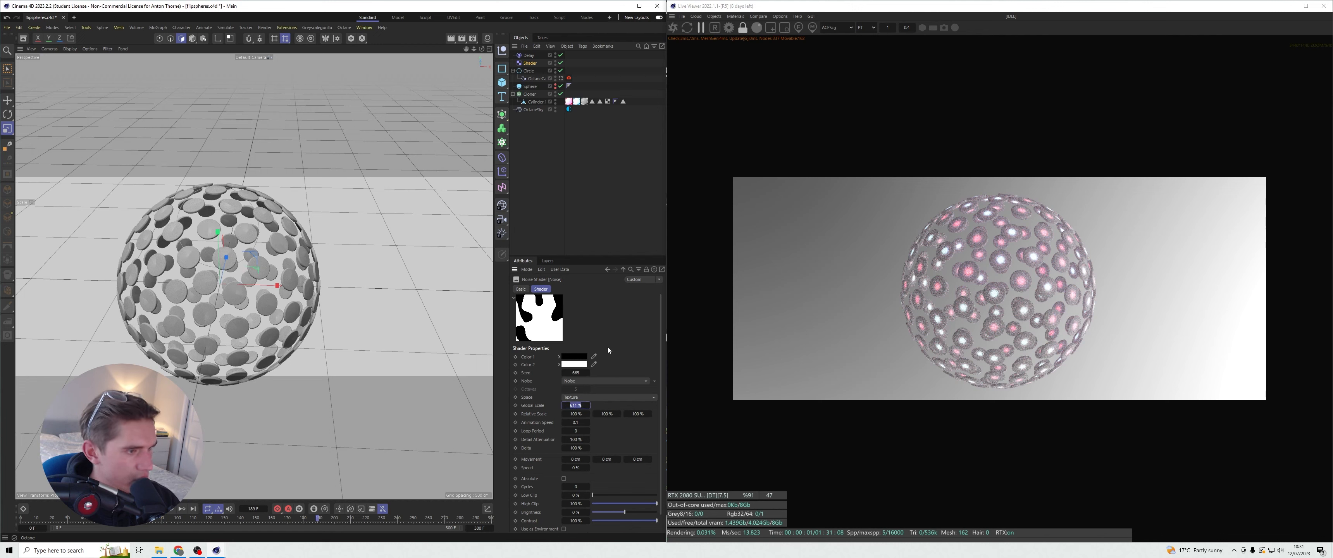
- Set the noise shader's global scale to 800 % and inspect its effect on the clones
{"action": "type", "text": "800"}
{"action": "key", "text": "Return"}
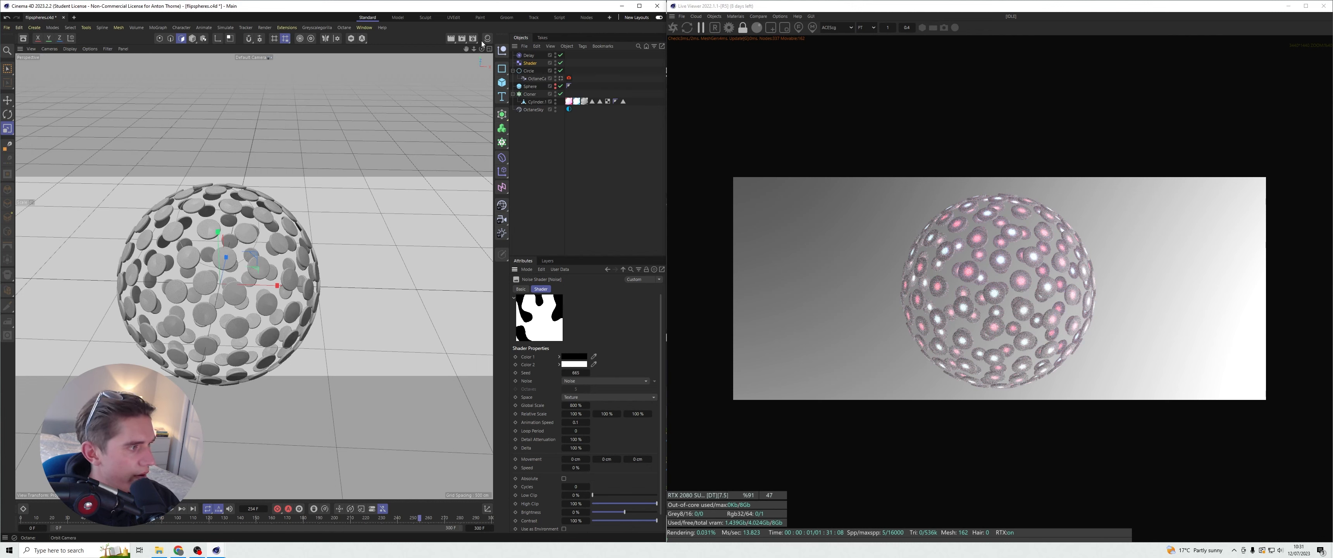
{"action": "left_click_drag", "start_coordinate": [481, 51], "coordinate": [463, 126]}
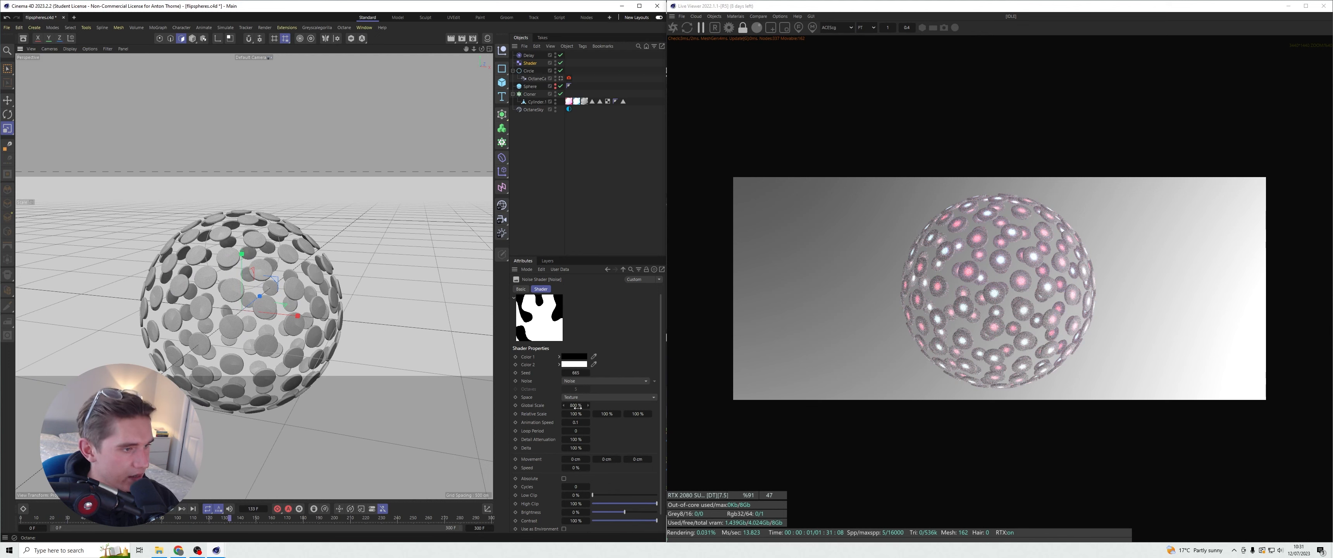
- Try noise shader global scales of 200 %, 400 % and 1000 % on the playing clone animation
{"action": "type", "text": "2000"}
{"action": "key", "text": "Return"}
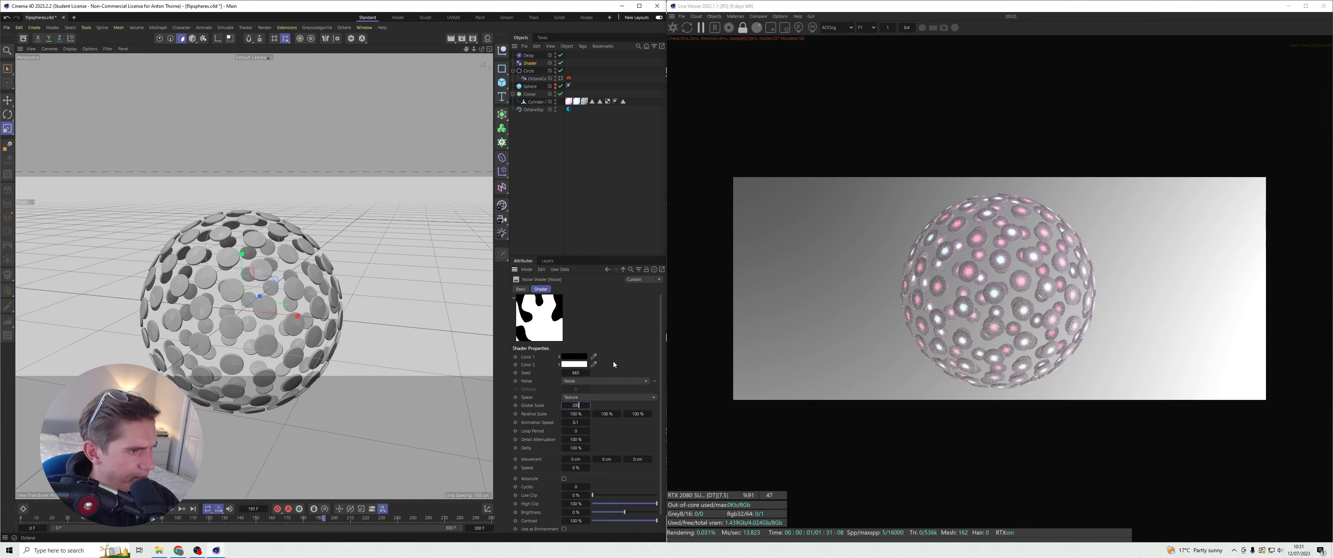
{"action": "double_click", "coordinate": [576, 405]}
{"action": "type", "text": "200"}
{"action": "key", "text": "Return"}
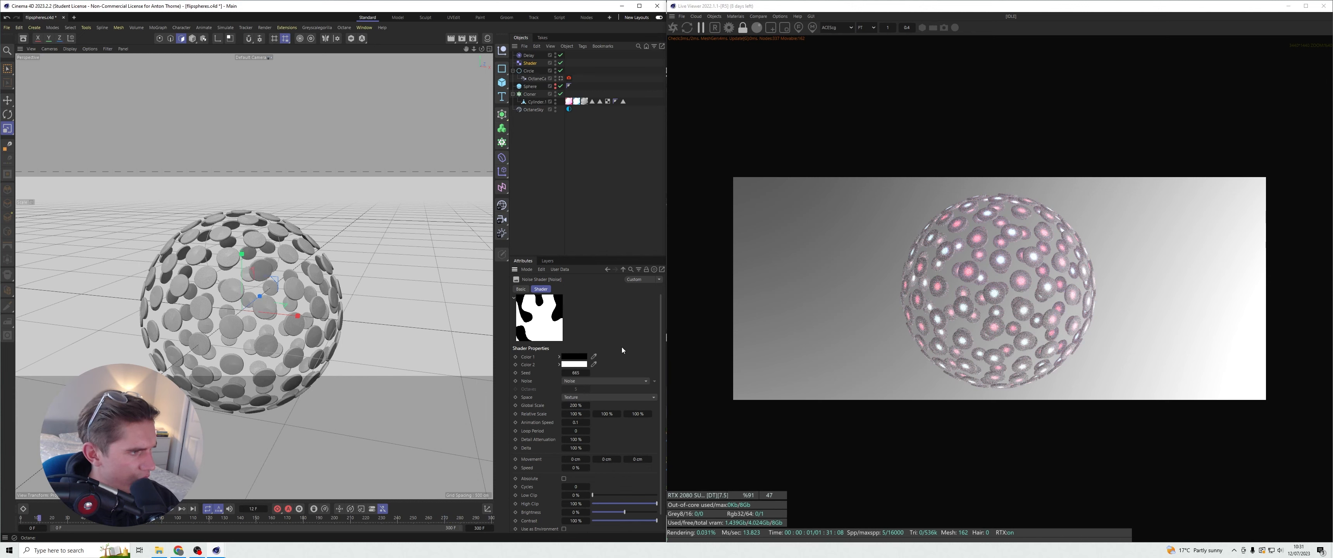
{"action": "double_click", "coordinate": [576, 406]}
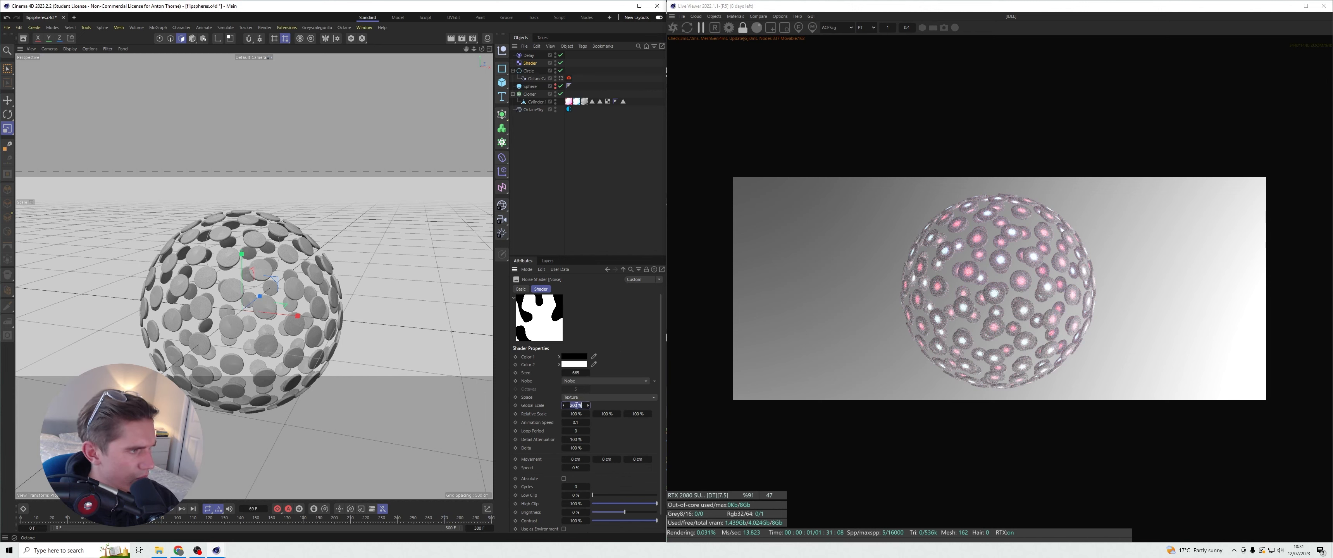
{"action": "type", "text": "400"}
{"action": "key", "text": "Return"}
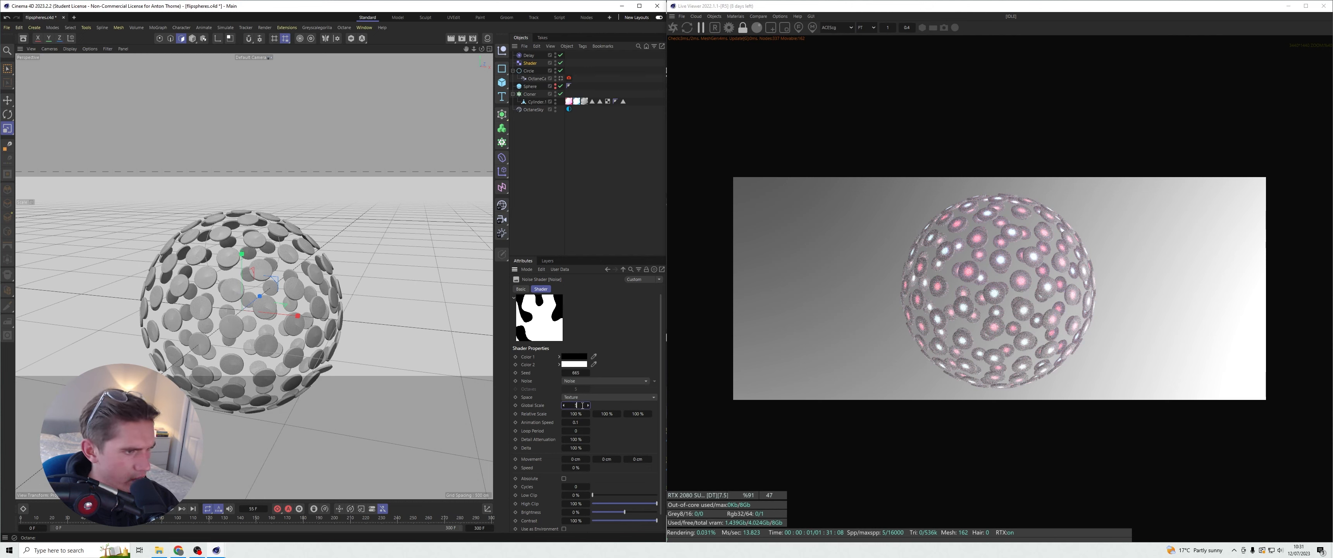
{"action": "key", "text": "Return"}
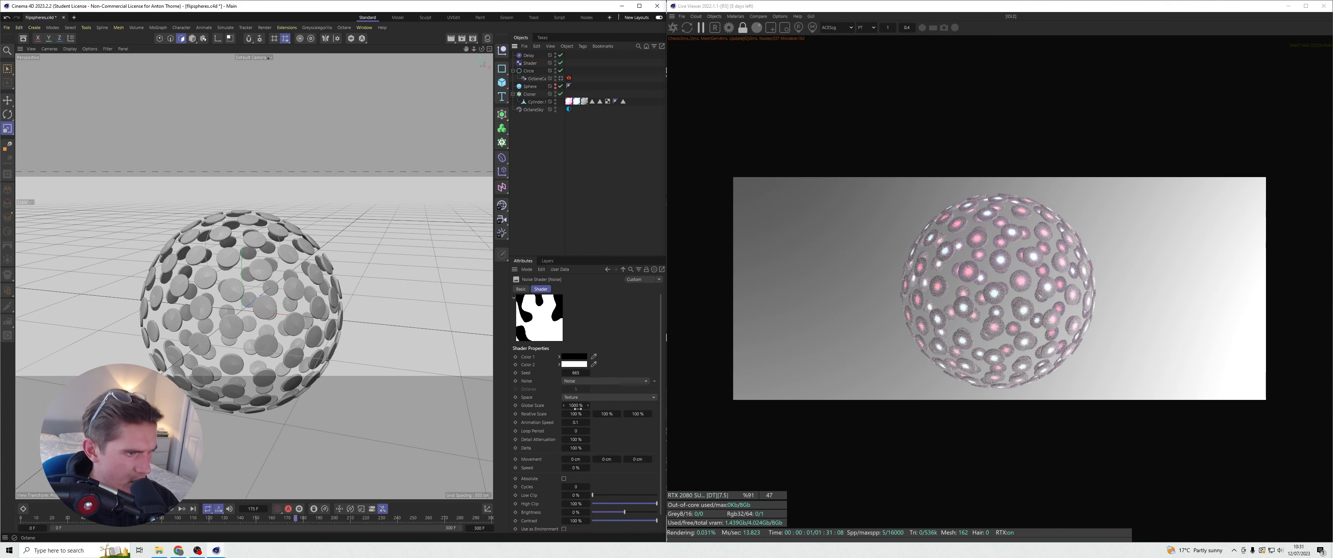
- Set the noise shader's global scale to 10000 % and its animation speed to 0.5
{"action": "type", "text": "10000"}
{"action": "key", "text": "Return"}
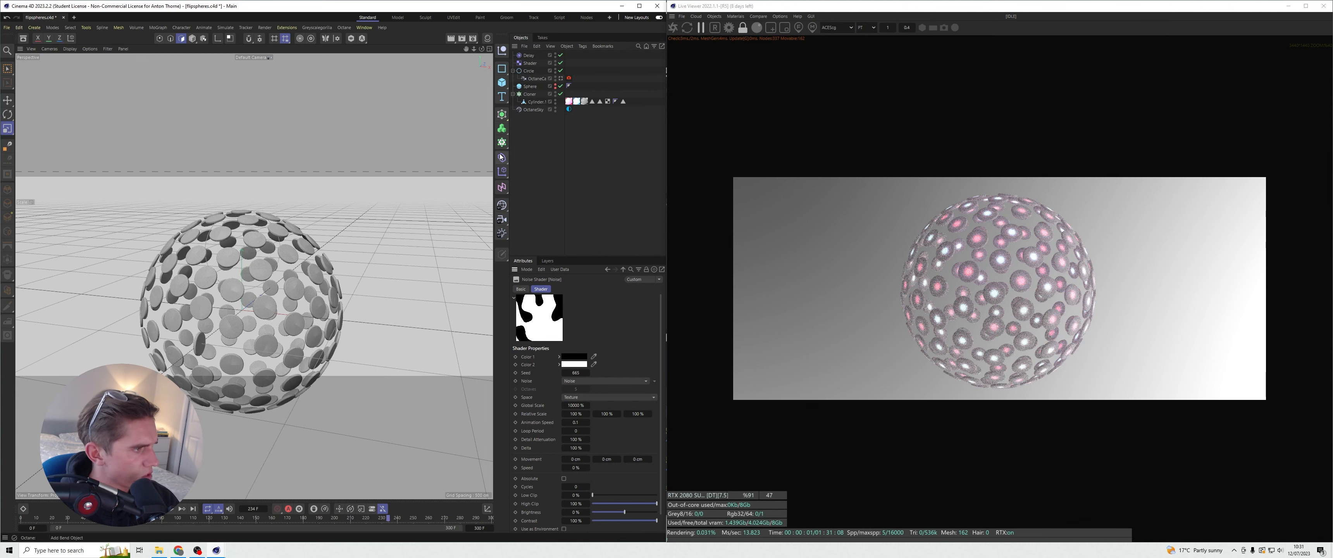
{"action": "mouse_move", "coordinate": [481, 49]}
{"action": "left_mouse_down"}
{"action": "mouse_move", "coordinate": [532, 51]}
{"action": "mouse_move", "coordinate": [481, 51]}
{"action": "left_mouse_up"}
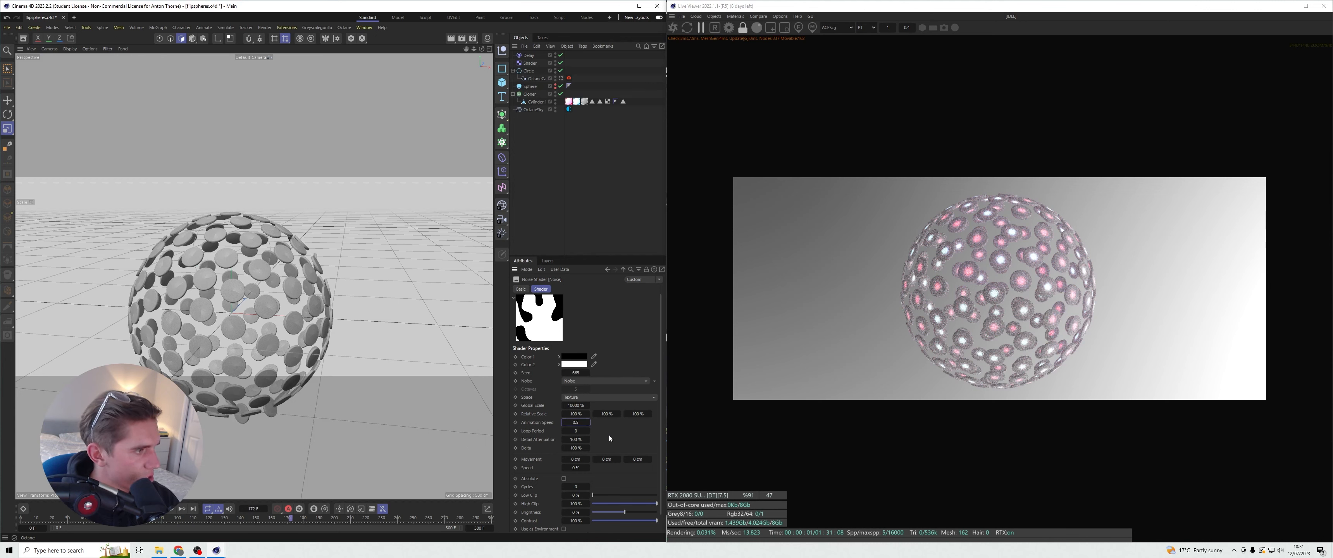
{"action": "key", "text": "Return"}
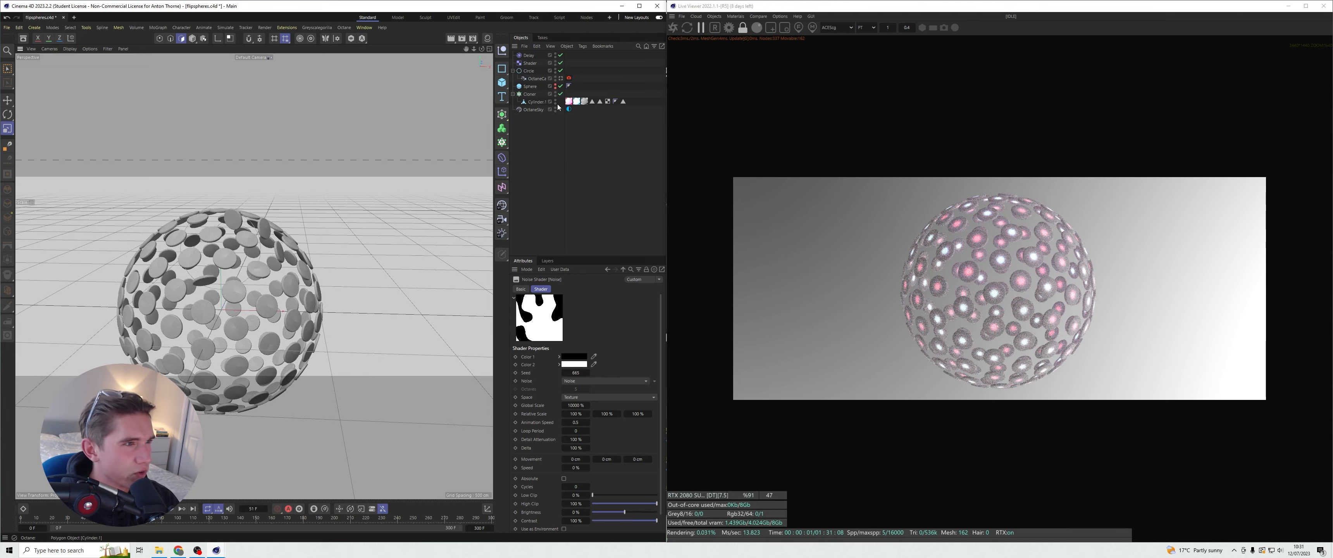
- Check the clones through the Octane camera and set the Delay effector's strength to 60 %
{"action": "left_click", "coordinate": [560, 79]}
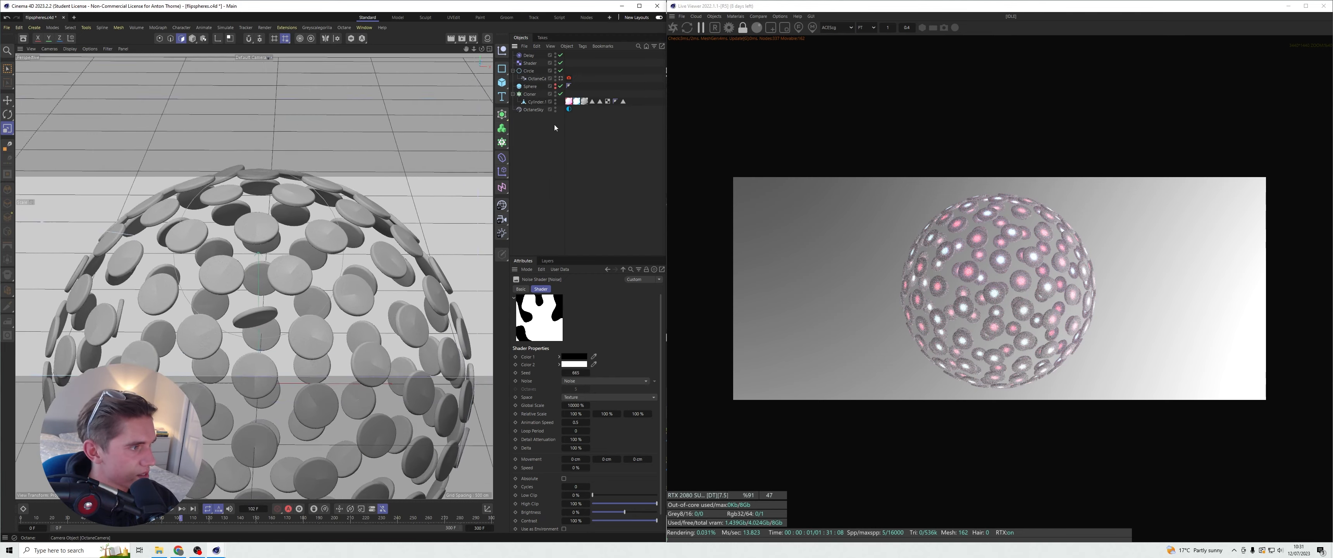
{"action": "left_click", "coordinate": [560, 79]}
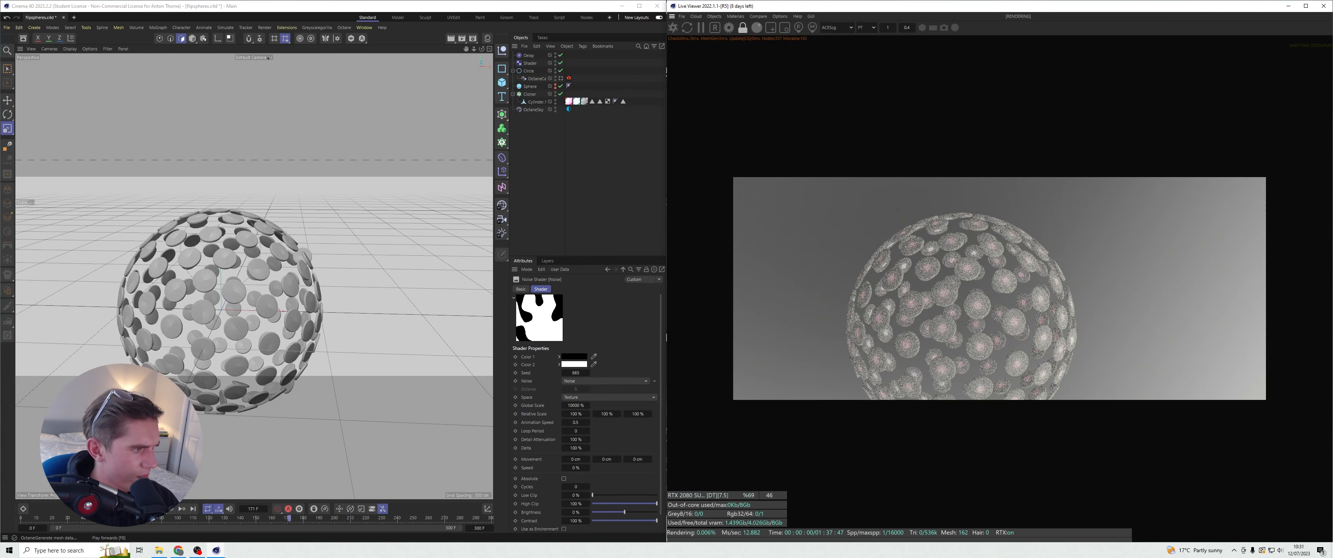
{"action": "left_click", "coordinate": [547, 55]}
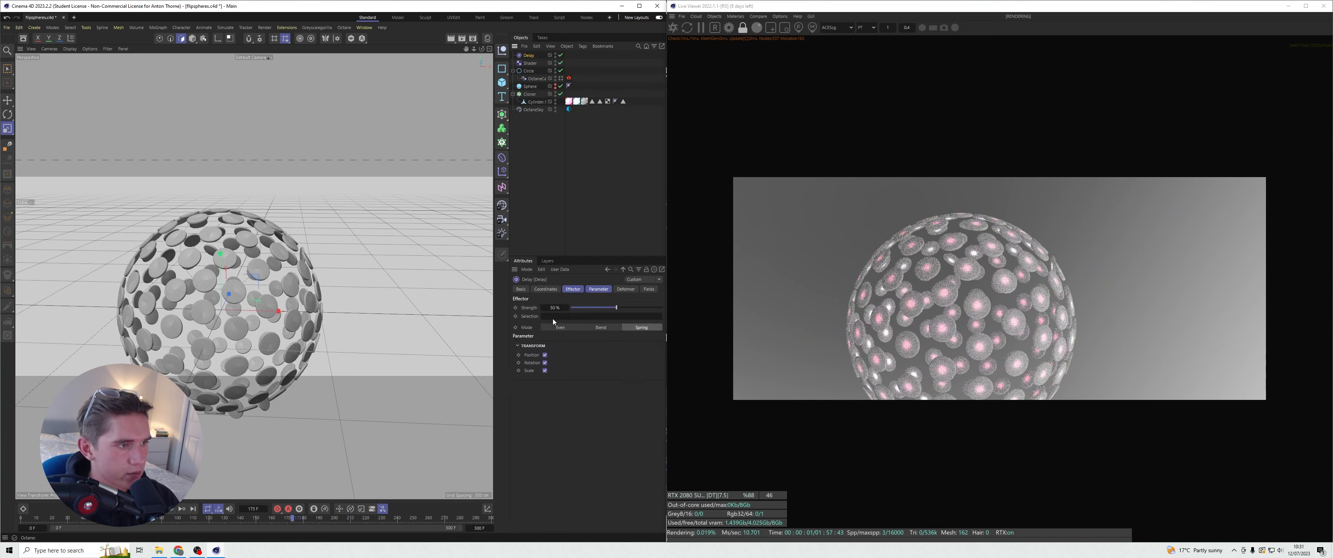
{"action": "key", "text": "Return"}
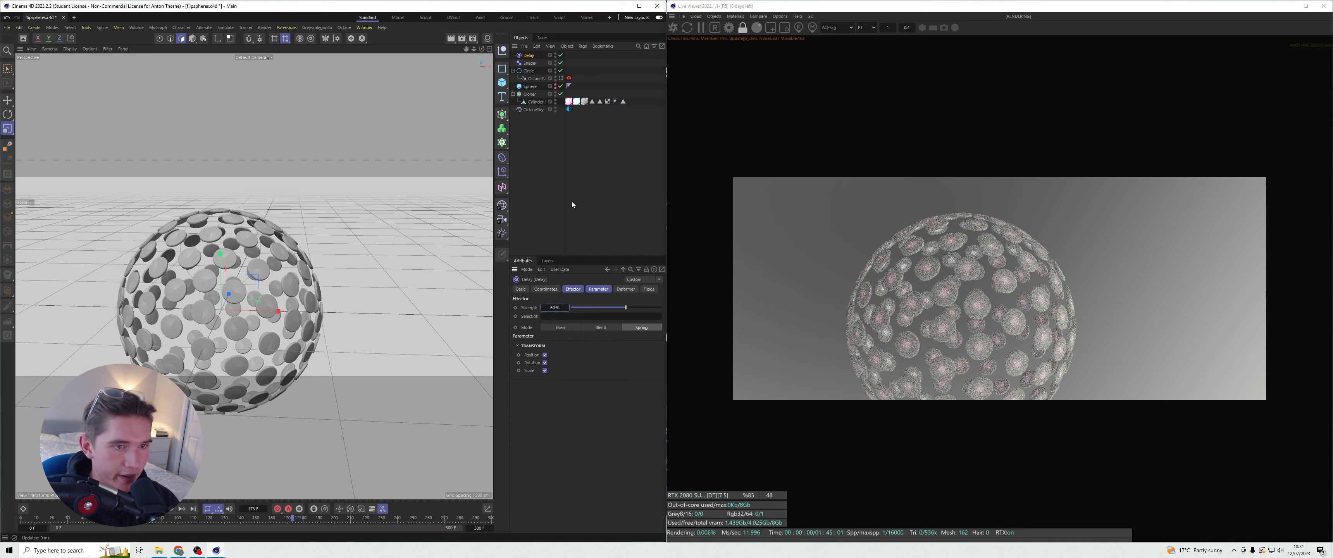
{"action": "left_click", "coordinate": [579, 171]}
{"action": "left_click_drag", "start_coordinate": [480, 51], "coordinate": [467, 51]}
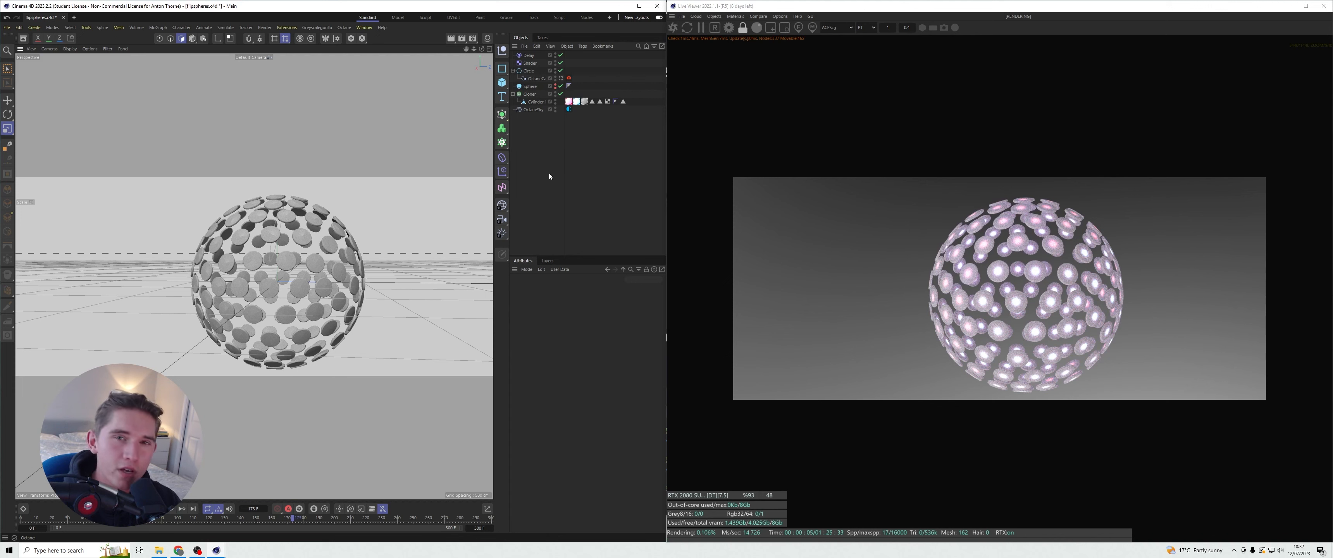
- Increase the sphere's segments to 30 and return the animation to its first frame
{"action": "left_click", "coordinate": [530, 86]}
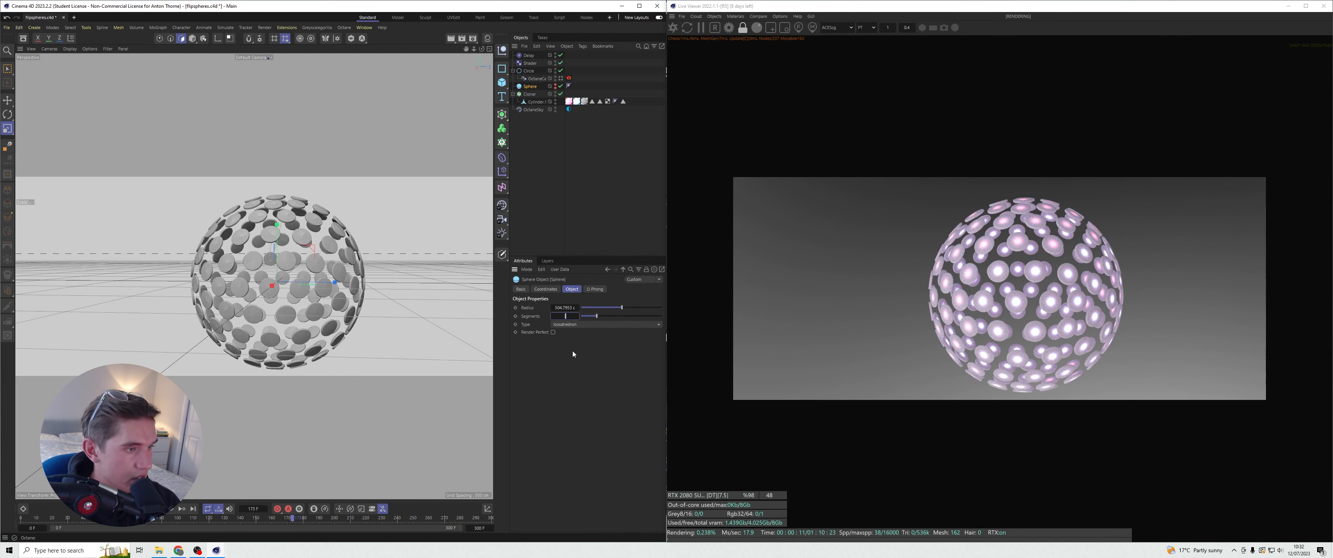
{"action": "type", "text": "0"}
{"action": "key", "text": "Return"}
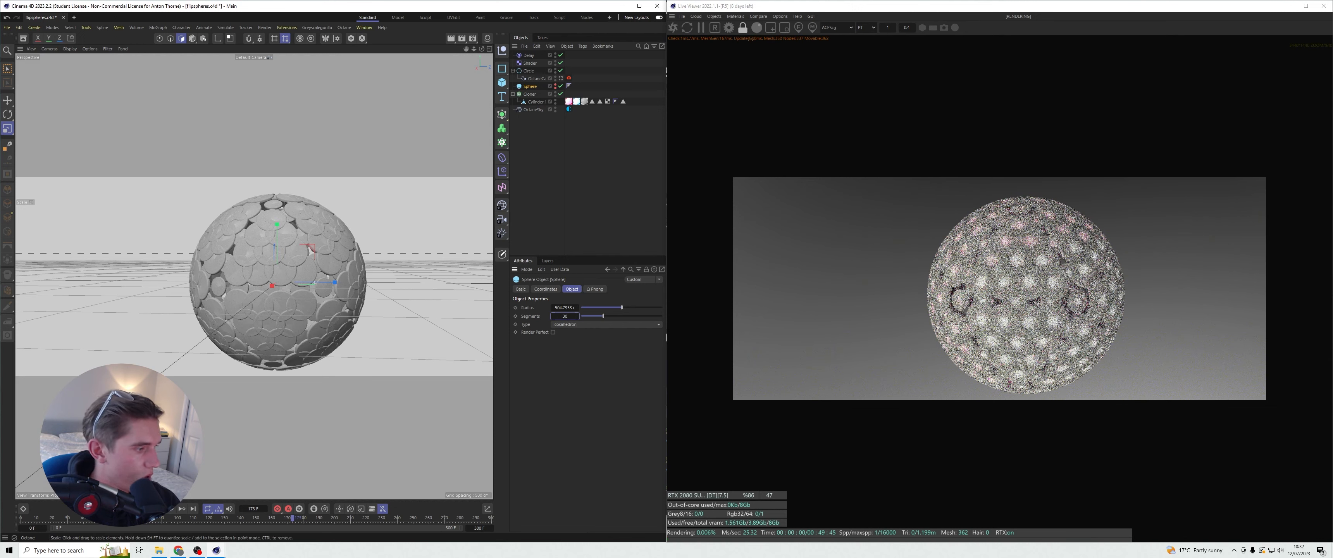
{"action": "key", "text": "shift+f"}
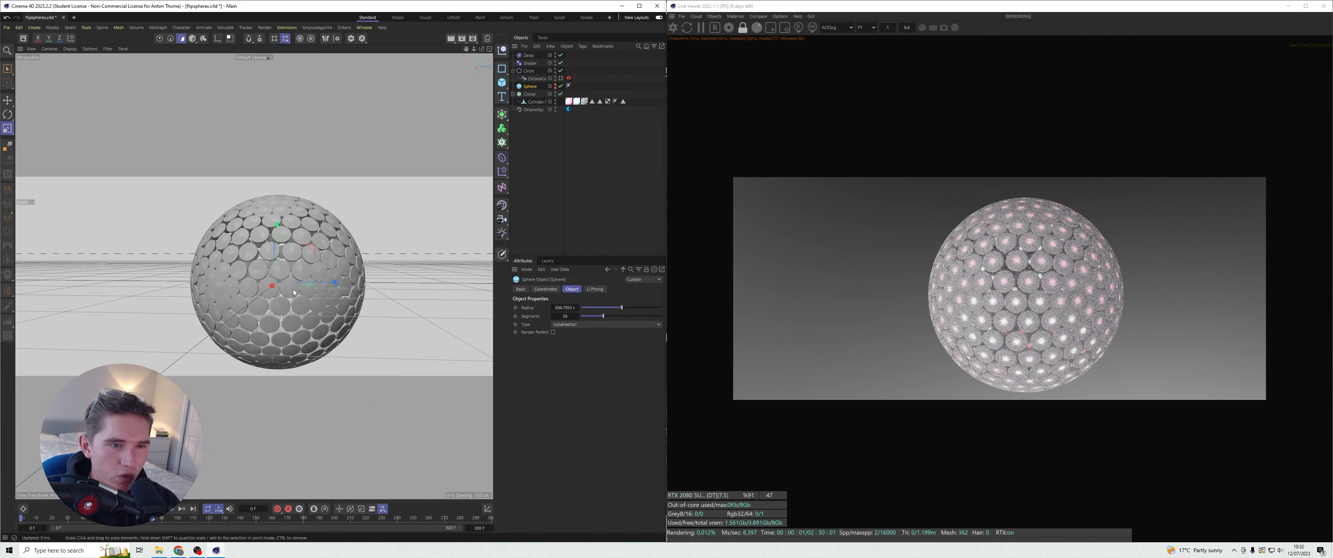
{"action": "scroll", "coordinate": [294, 293], "scroll_direction": "up", "scroll_amount": 3}
{"action": "left_click", "coordinate": [534, 118]}
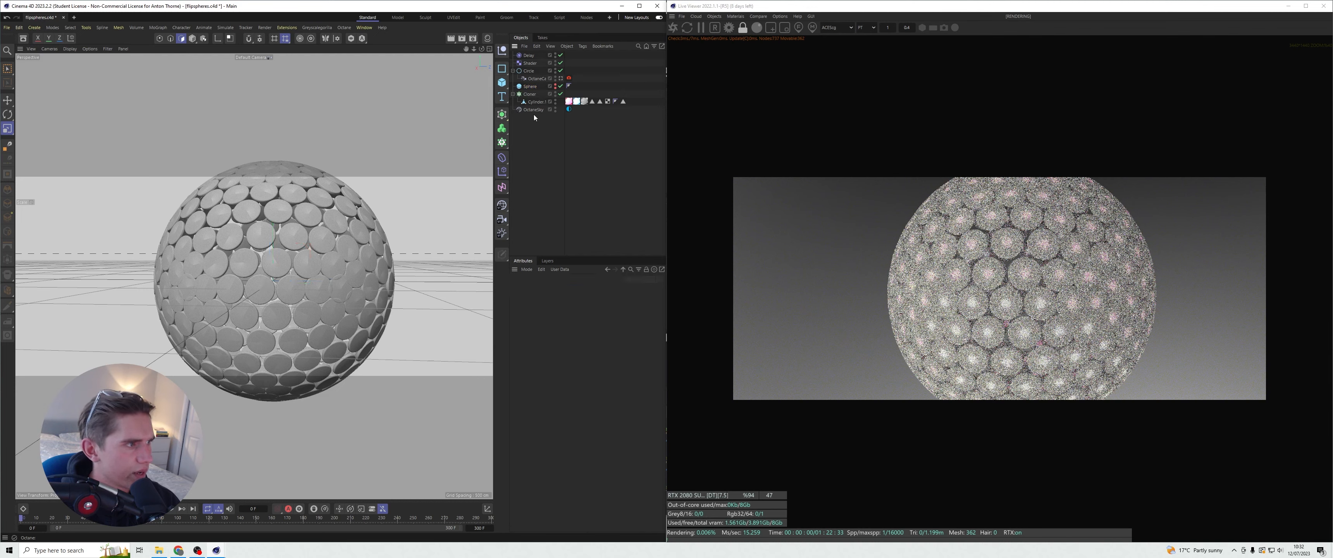
- Set the Cloner's transform scale to 0.9 on the X, Y and Z axes
{"action": "left_click", "coordinate": [529, 93]}
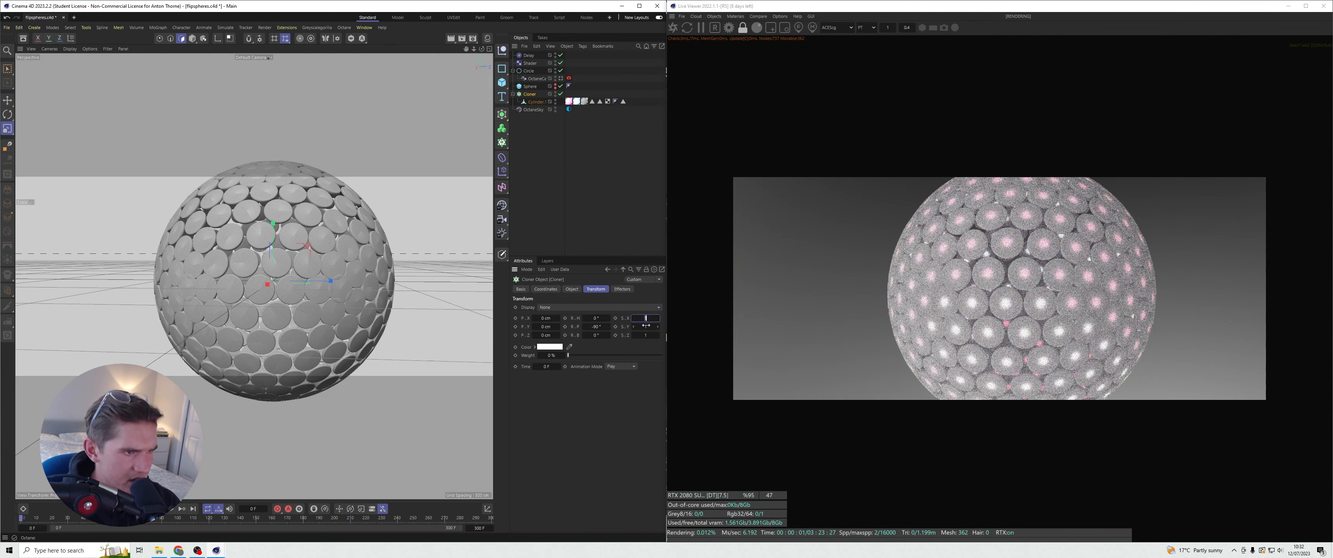
{"action": "type", "text": "0.9"}
{"action": "key", "text": "Tab"}
{"action": "type", "text": "0.9"}
{"action": "key", "text": "Tab"}
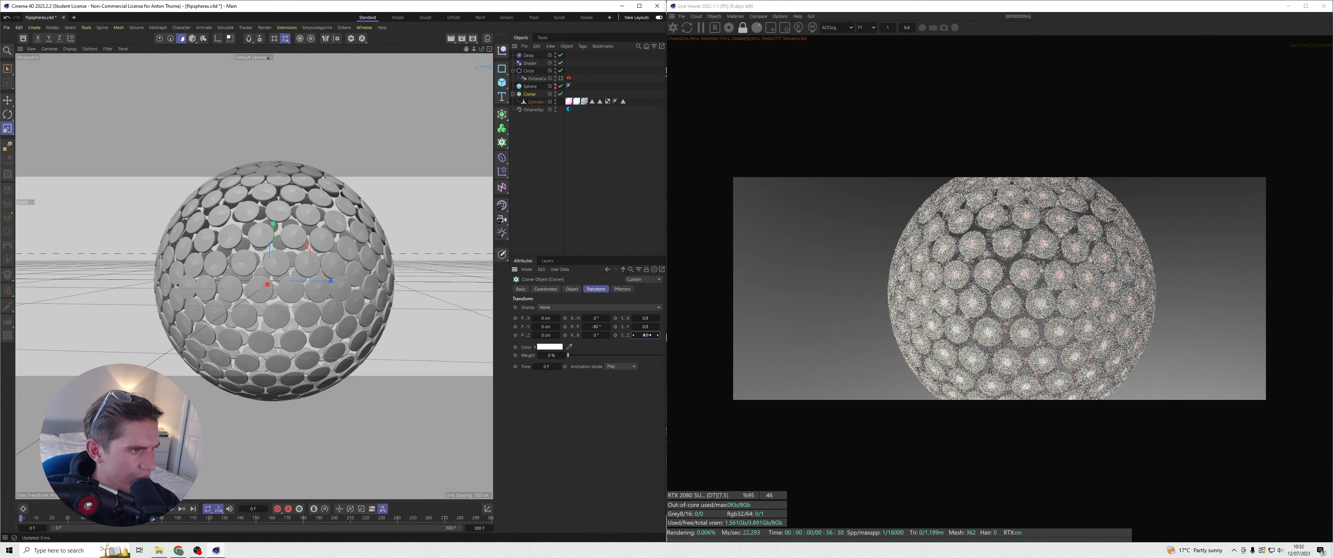
{"action": "left_click", "coordinate": [445, 306]}
- Reduce the Cloner's transform scale to 0.8 on all three axes to open gaps between the discs
{"action": "left_click_drag", "start_coordinate": [253, 275], "coordinate": [327, 250], "text": "alt"}
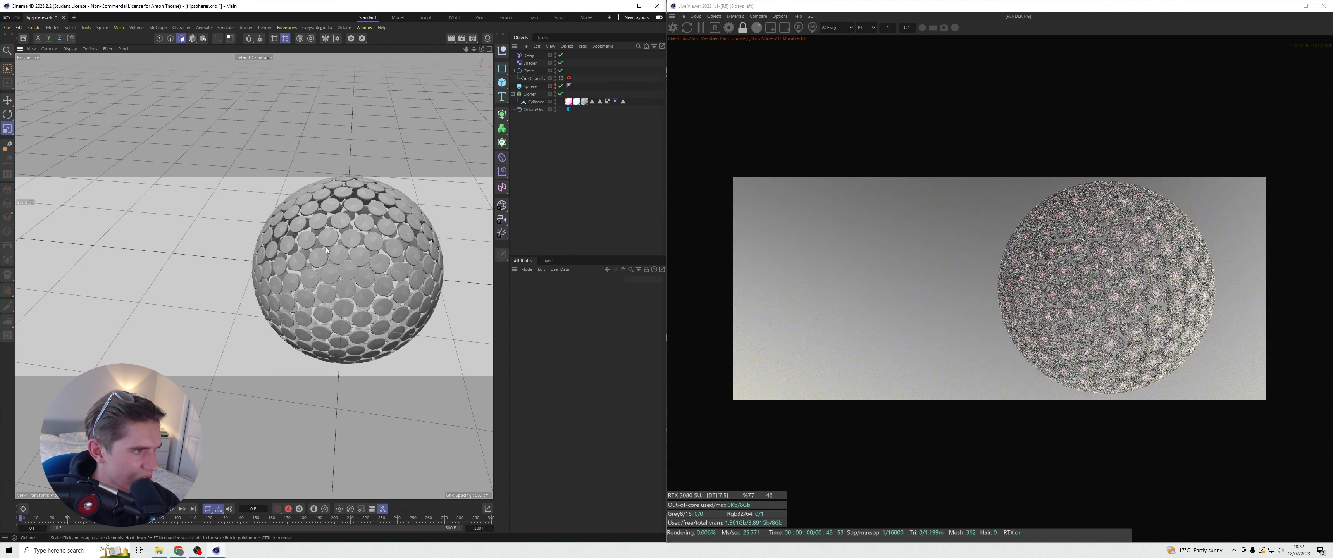
{"action": "scroll", "coordinate": [326, 250], "scroll_direction": "up", "scroll_amount": 3}
{"action": "left_click", "coordinate": [529, 94]}
{"action": "left_click_drag", "start_coordinate": [636, 317], "coordinate": [640, 318]}
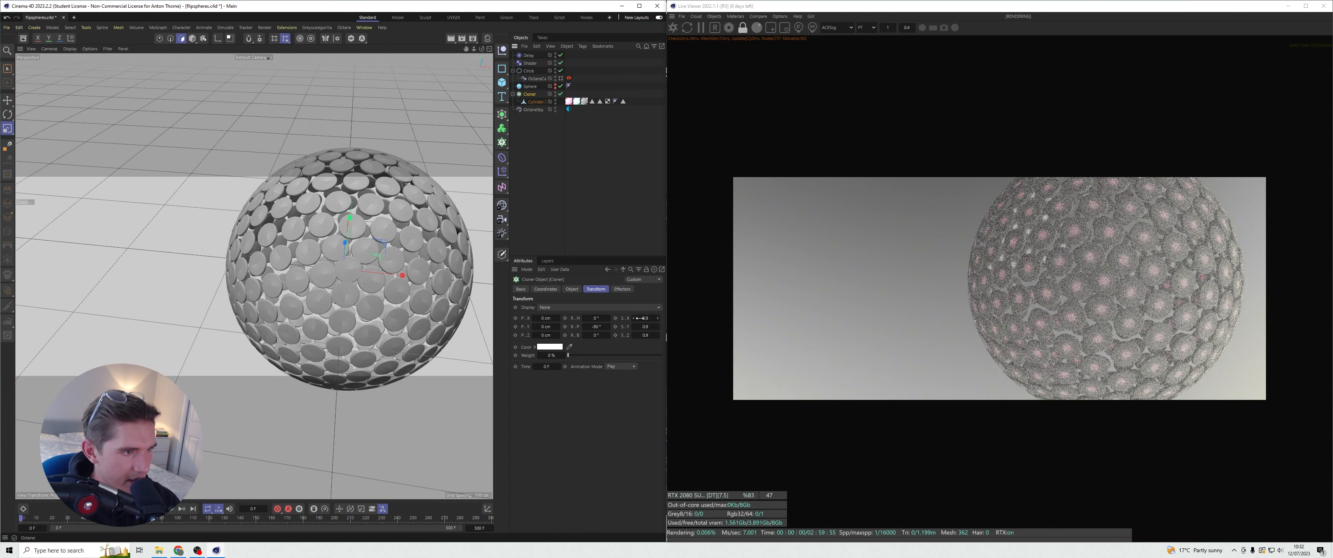
{"action": "left_click", "coordinate": [641, 317]}
{"action": "type", "text": ".85"}
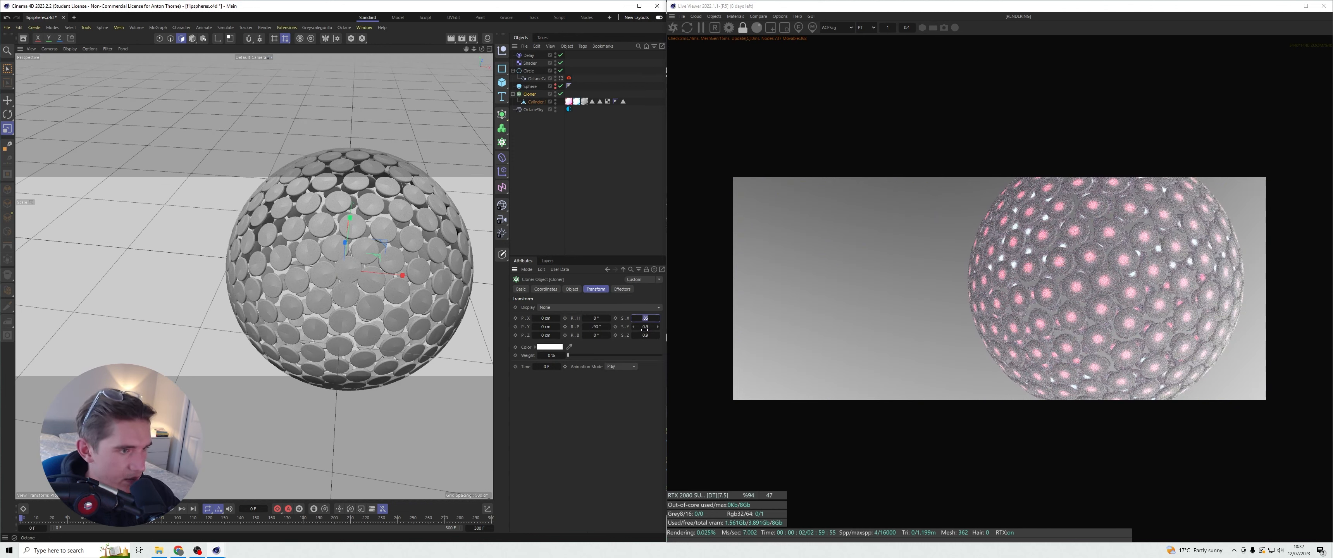
{"action": "left_click", "coordinate": [647, 327]}
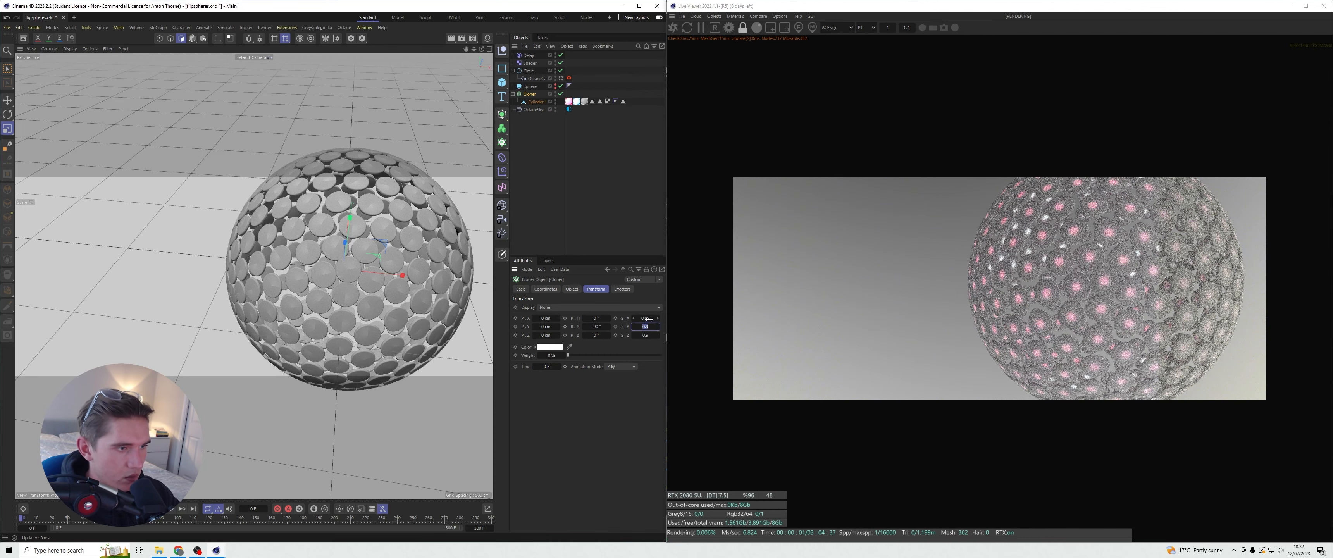
{"action": "type", "text": ".85"}
{"action": "left_click", "coordinate": [645, 317]}
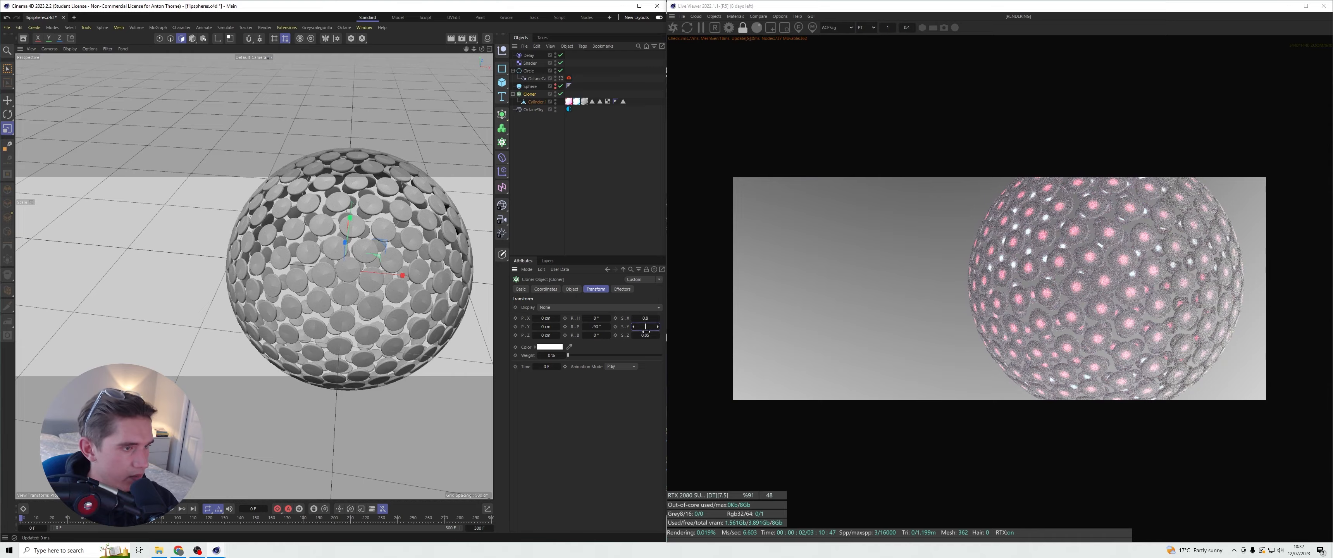
{"action": "left_click", "coordinate": [512, 126]}
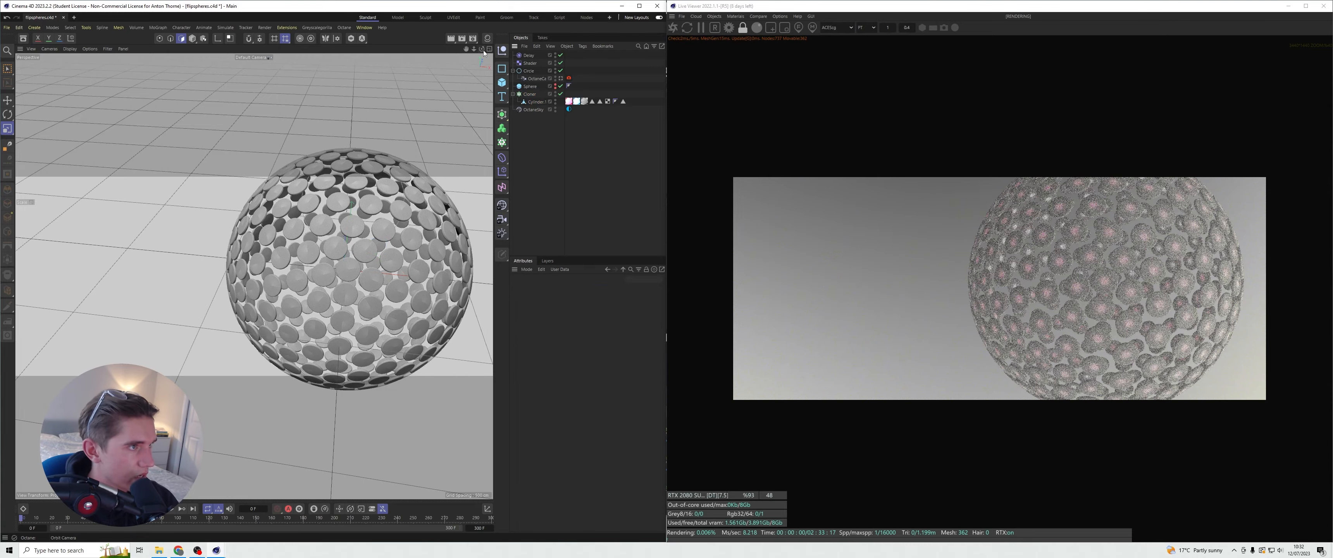
{"action": "left_click_drag", "start_coordinate": [393, 222], "coordinate": [233, 282], "text": "alt"}
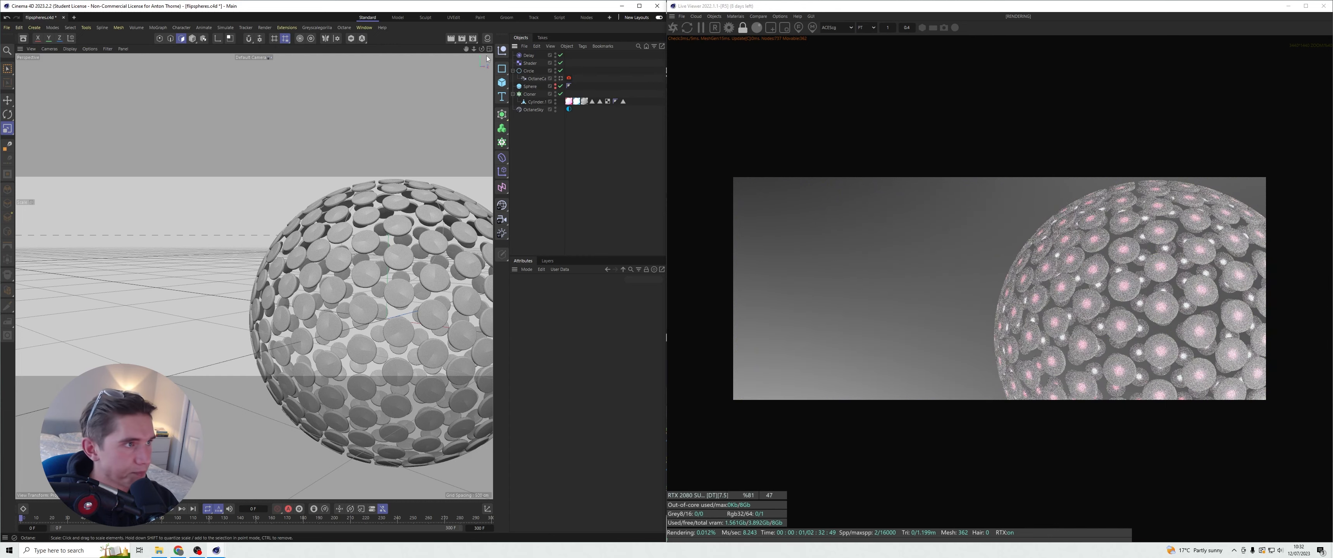
{"action": "scroll", "coordinate": [254, 276], "scroll_direction": "down", "scroll_amount": 5}
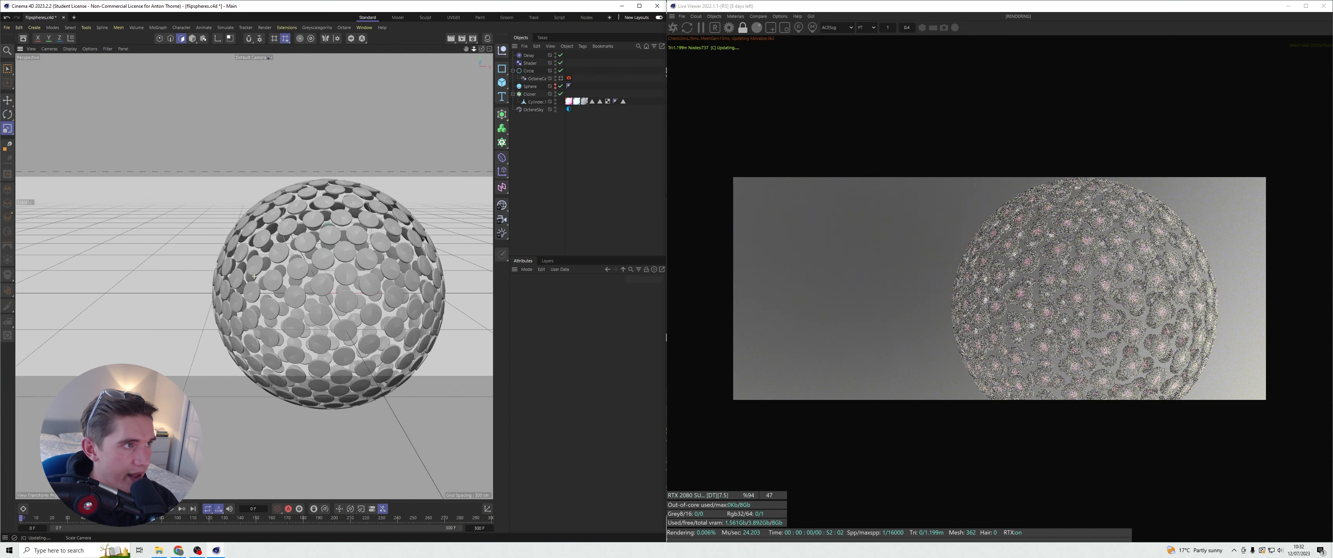
{"action": "left_click_drag", "start_coordinate": [474, 49], "coordinate": [427, 42]}
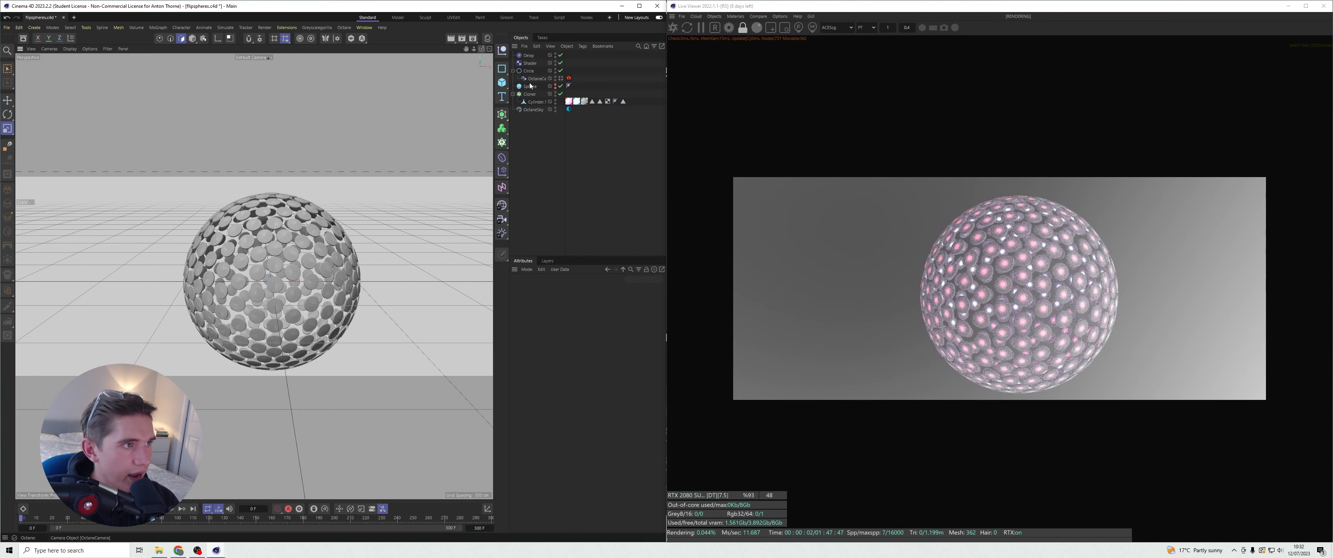
- Review the Cloner's effectors and the Delay settings, and set the Shader effector's noise global scale to 5000 %
{"action": "left_click", "coordinate": [530, 96]}
{"action": "left_click", "coordinate": [618, 289]}
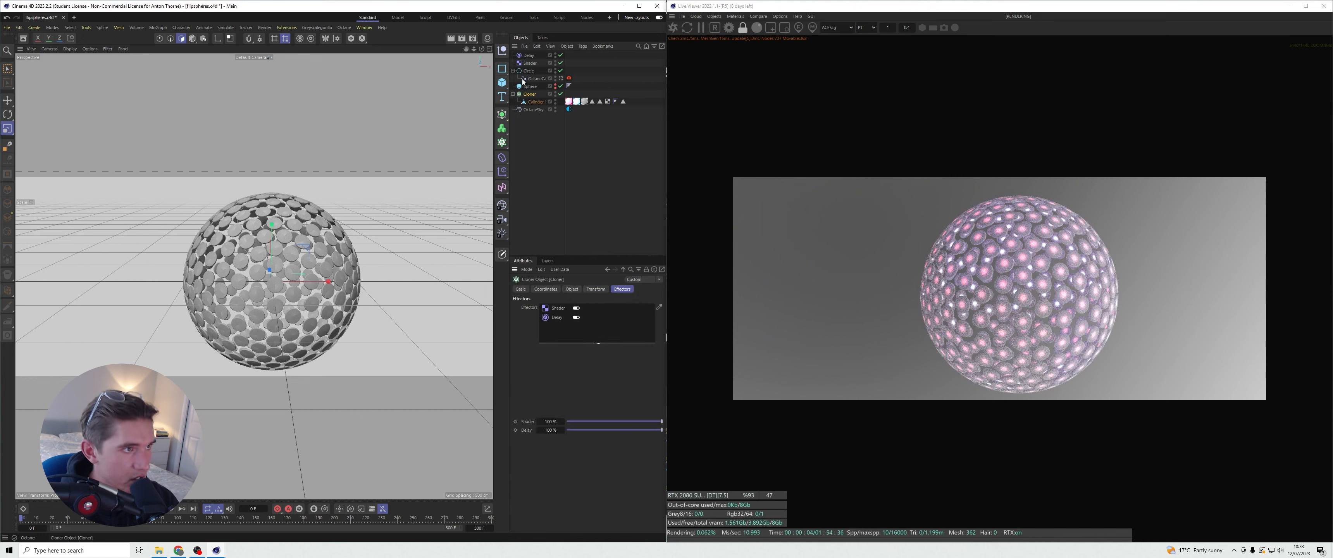
{"action": "left_click", "coordinate": [529, 55]}
{"action": "left_click", "coordinate": [625, 289]}
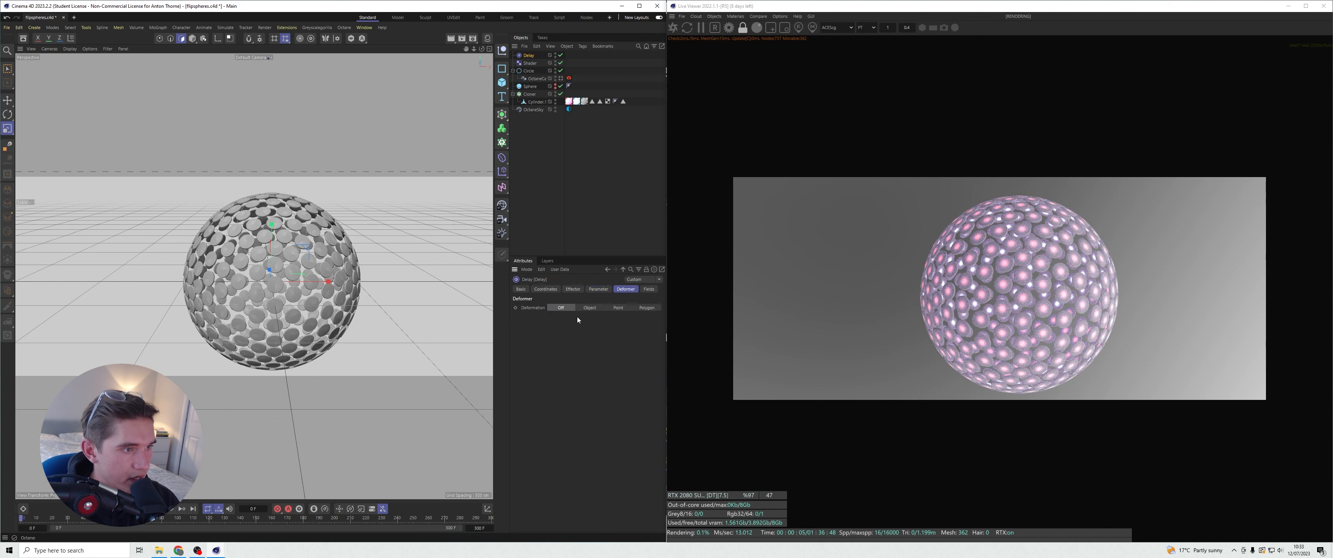
{"action": "left_click", "coordinate": [596, 289]}
{"action": "left_click", "coordinate": [628, 290]}
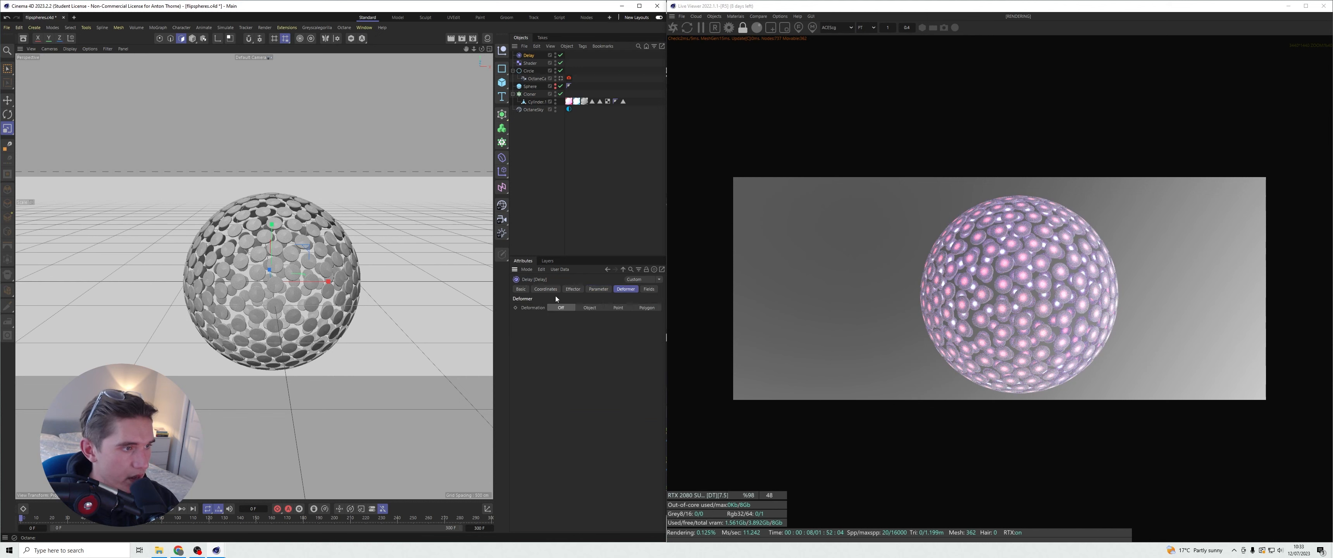
{"action": "left_click", "coordinate": [530, 63]}
{"action": "left_click", "coordinate": [555, 348]}
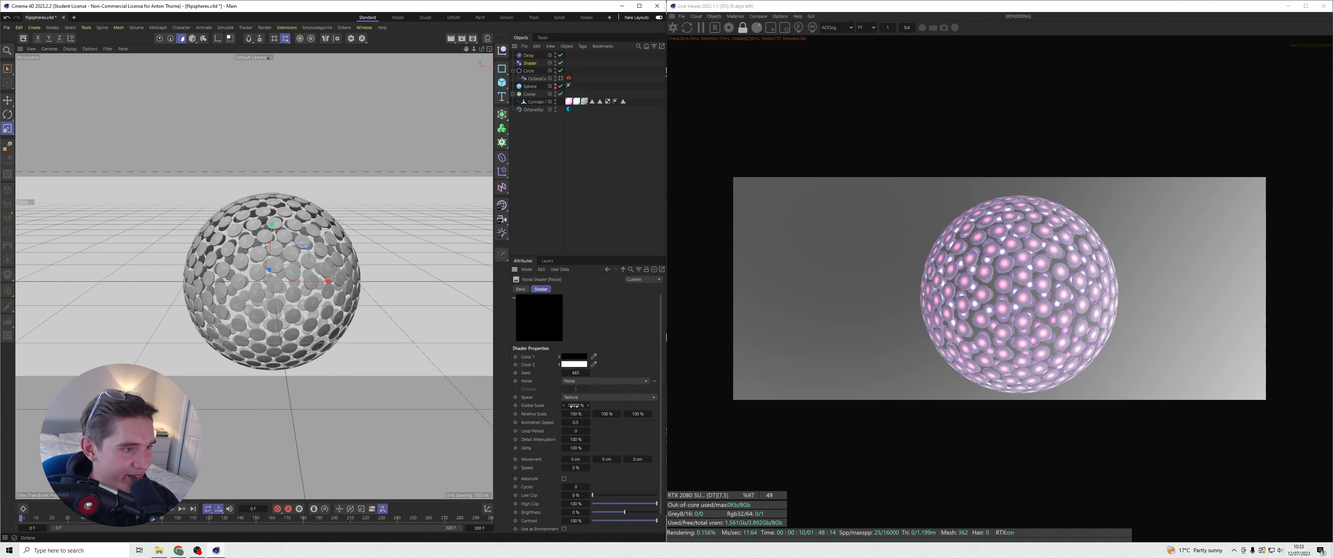
{"action": "type", "text": "5000"}
{"action": "key", "text": "Return"}
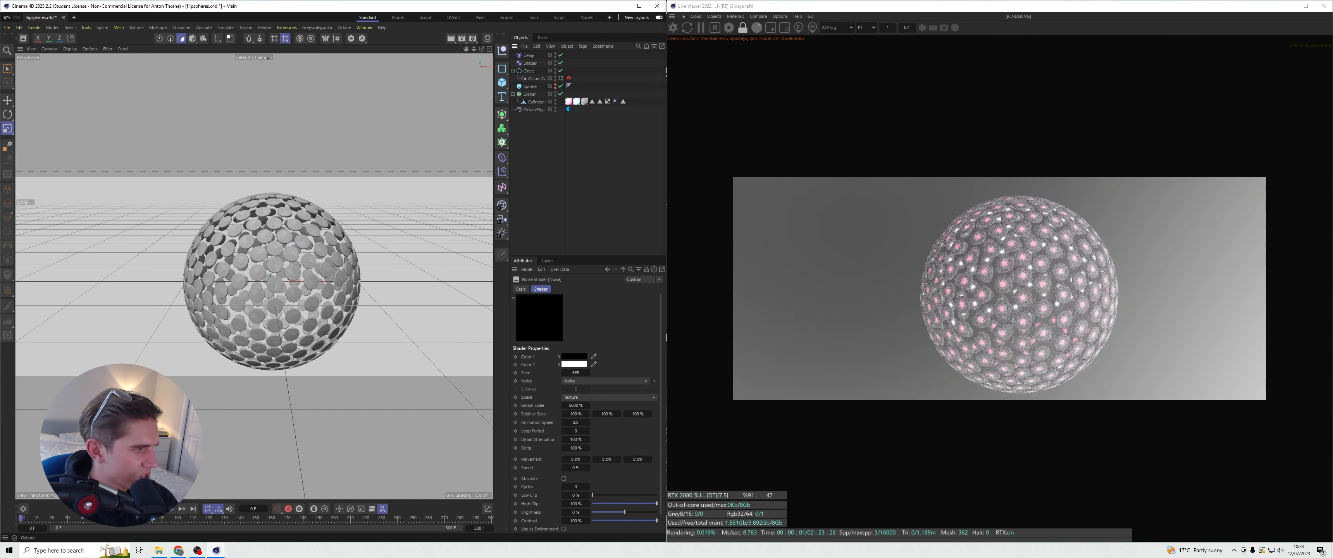
- Pause the Octane live render, play the animation and set the noise animation speed to 0.1
{"action": "left_click", "coordinate": [701, 27]}
{"action": "left_click", "coordinate": [182, 509]}
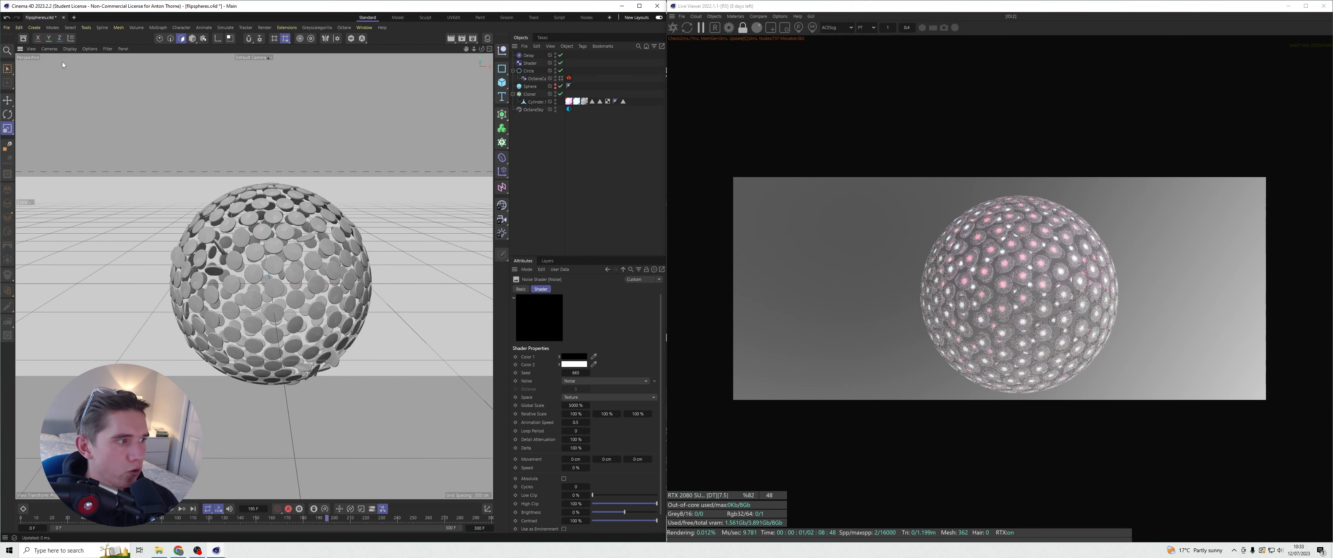
{"action": "double_click", "coordinate": [576, 423]}
{"action": "type", "text": "0.1"}
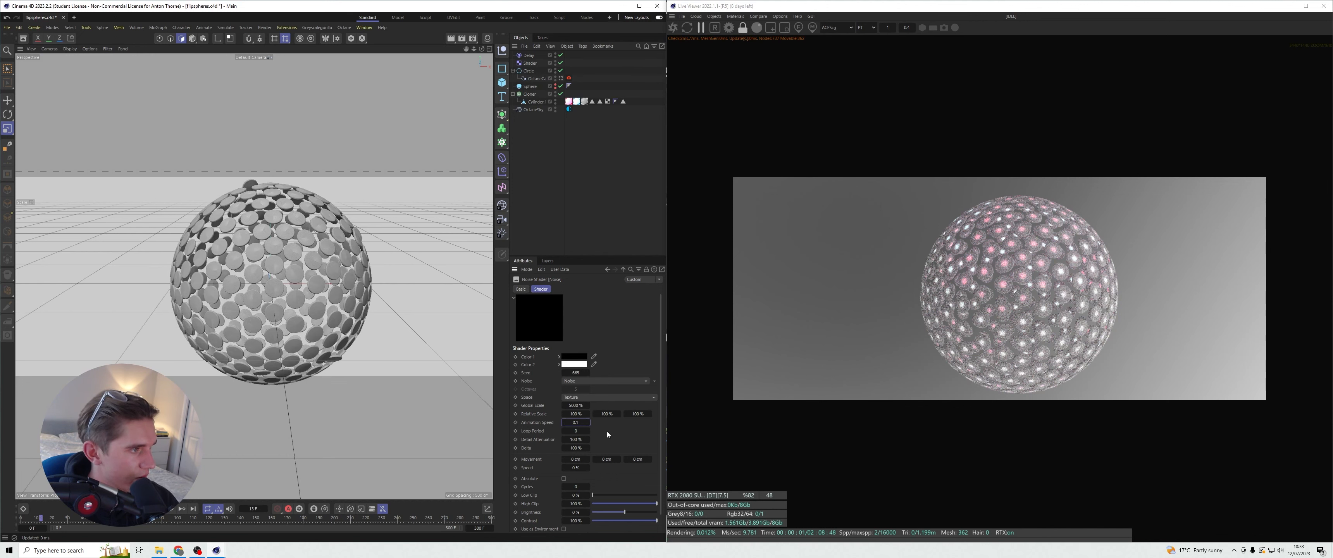
- Set the noise shader's animation speed to 0.25 and resume the Octane live render
{"action": "key", "text": "BackSpace"}
{"action": "type", "text": "25"}
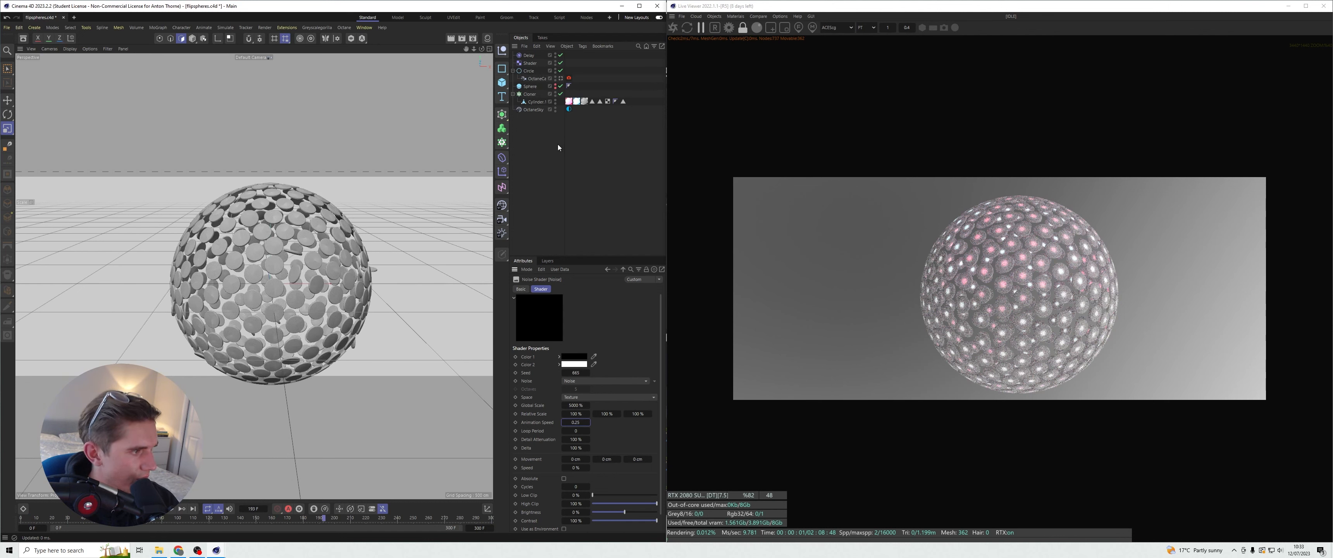
{"action": "left_click", "coordinate": [70, 49]}
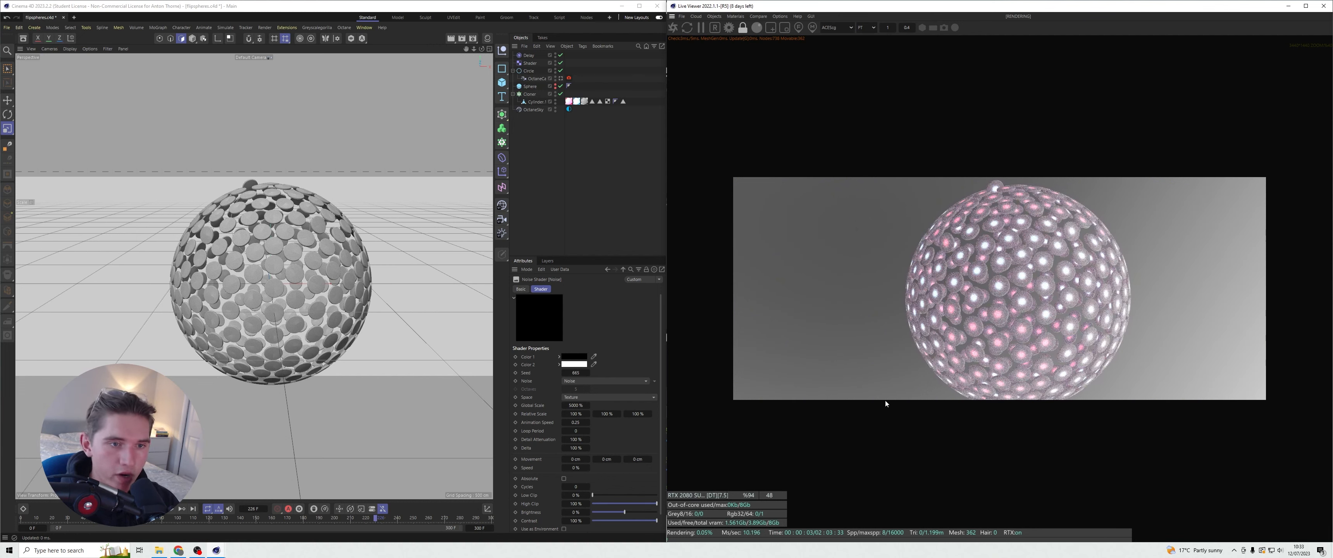
- Look through the Octane camera and inspect the discs near the top of the sphere in the live render
{"action": "left_click", "coordinate": [561, 78]}
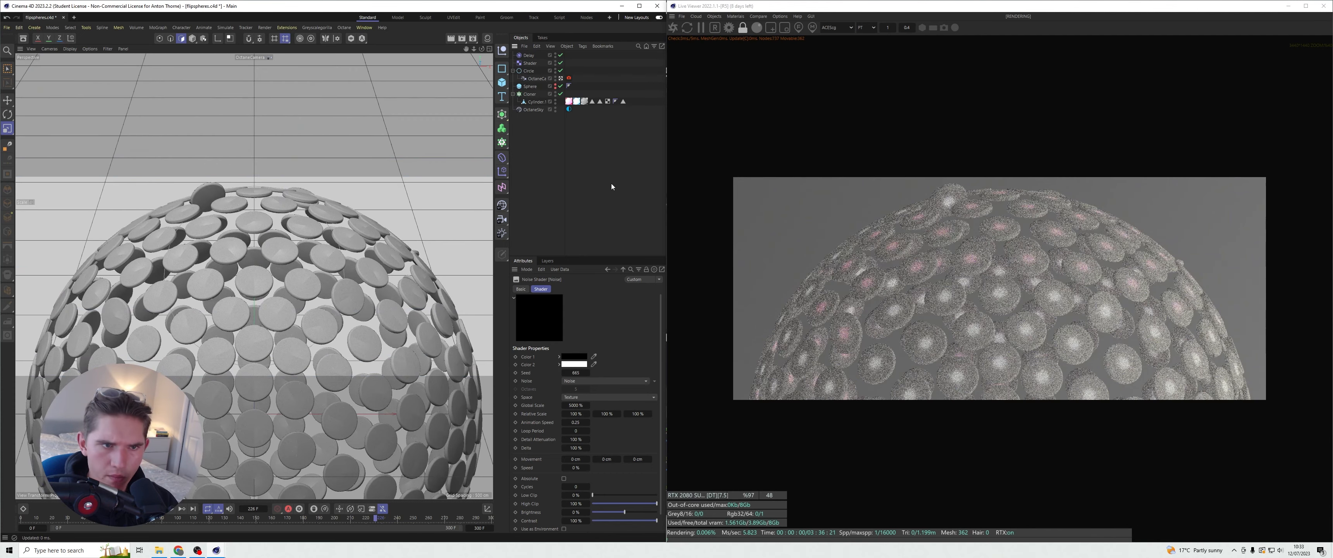
{"action": "left_click", "coordinate": [1012, 309]}
{"action": "scroll", "coordinate": [1012, 310], "scroll_direction": "down", "scroll_amount": 1}
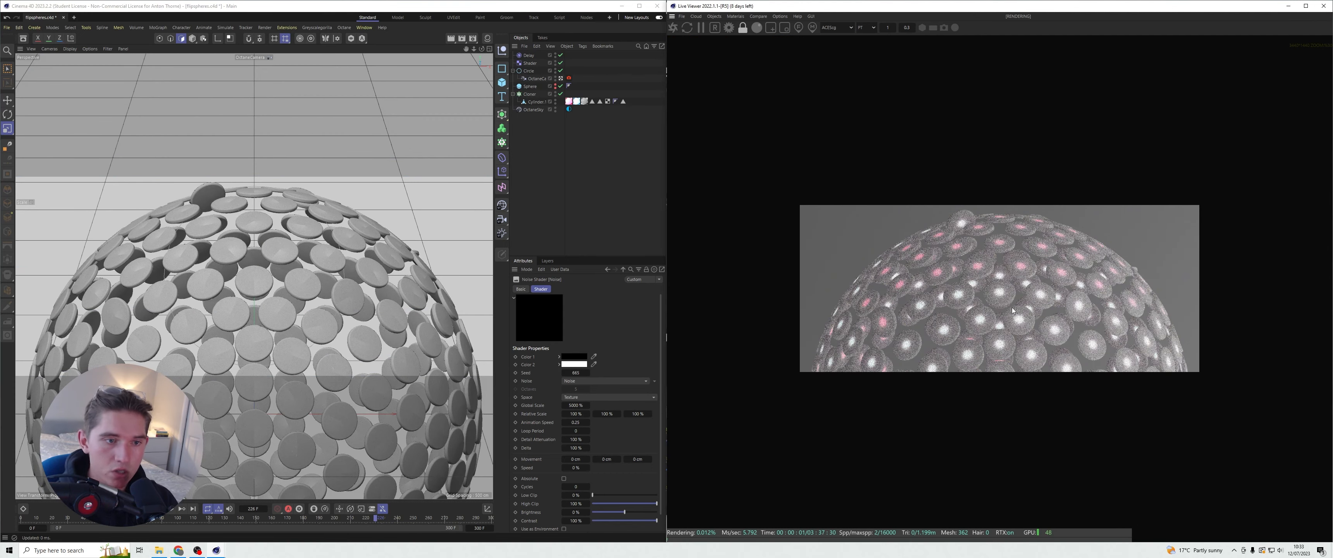
{"action": "scroll", "coordinate": [1012, 310], "scroll_direction": "up", "scroll_amount": 1}
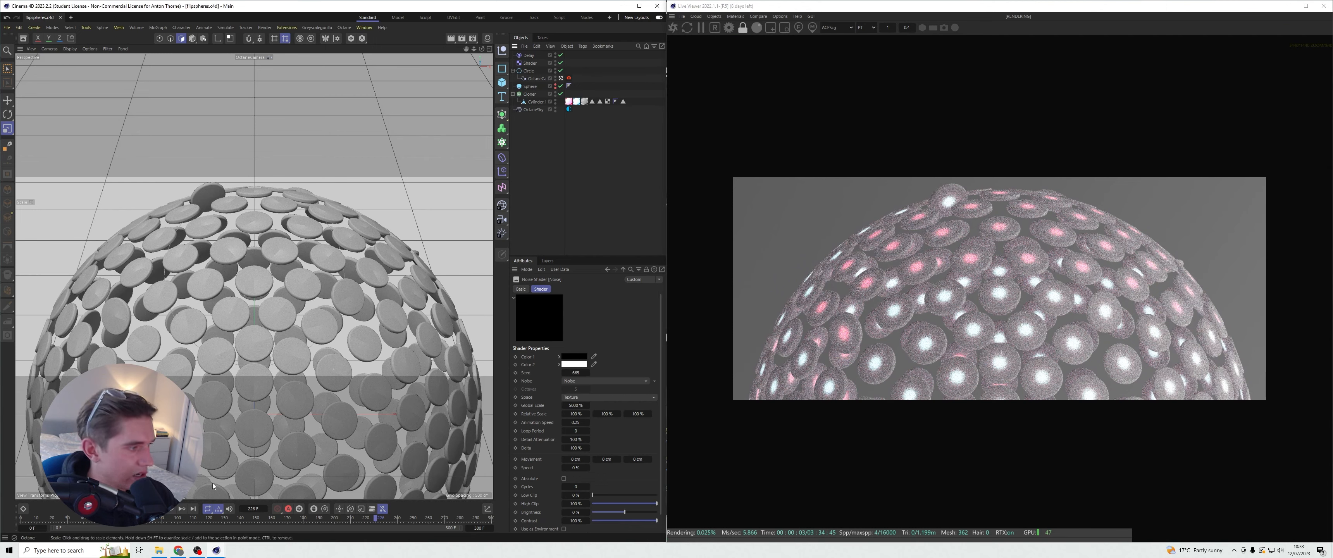
- Replay the animation from the first frame with the live render paused, and set the Delay effector's strength to 80 %
{"action": "key", "text": "shift+f"}
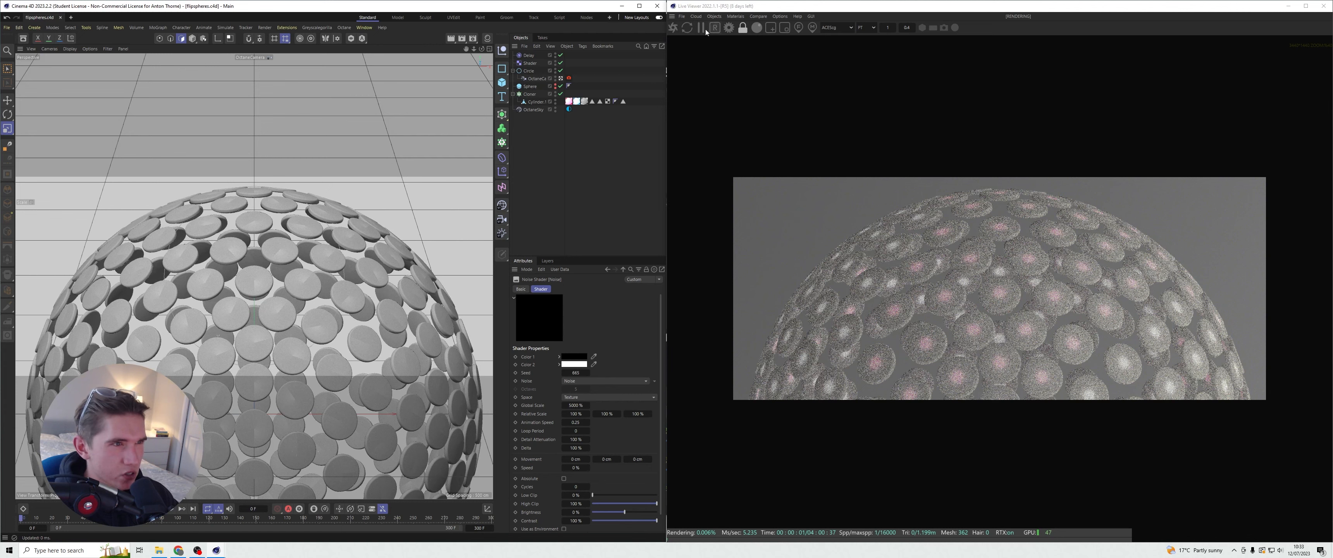
{"action": "key", "text": "F8"}
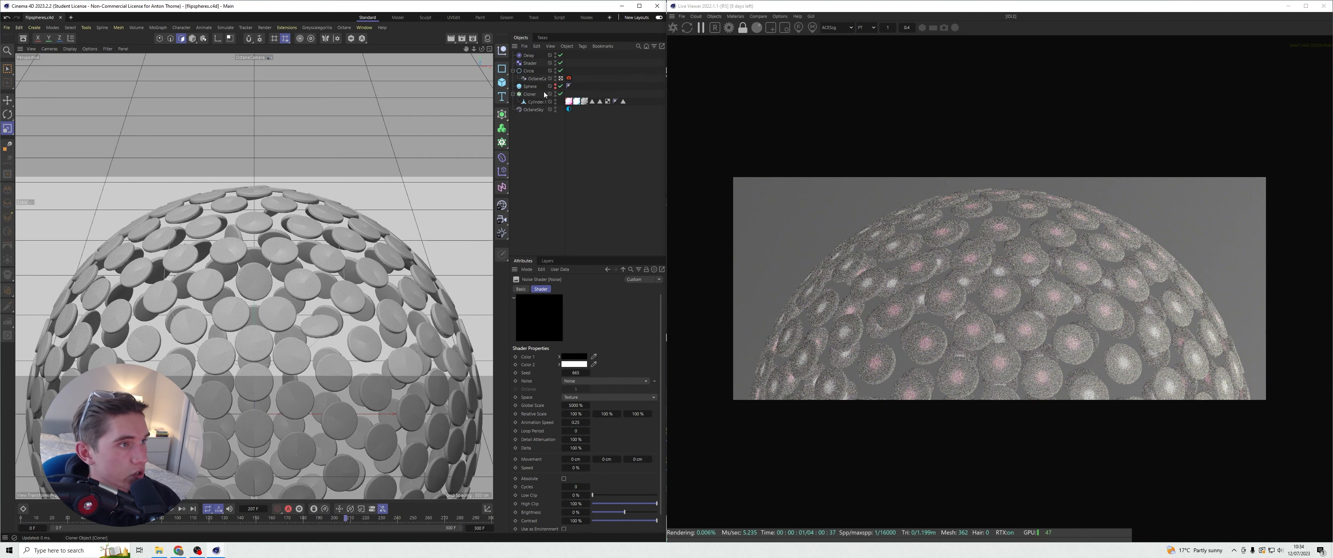
{"action": "left_click", "coordinate": [528, 55]}
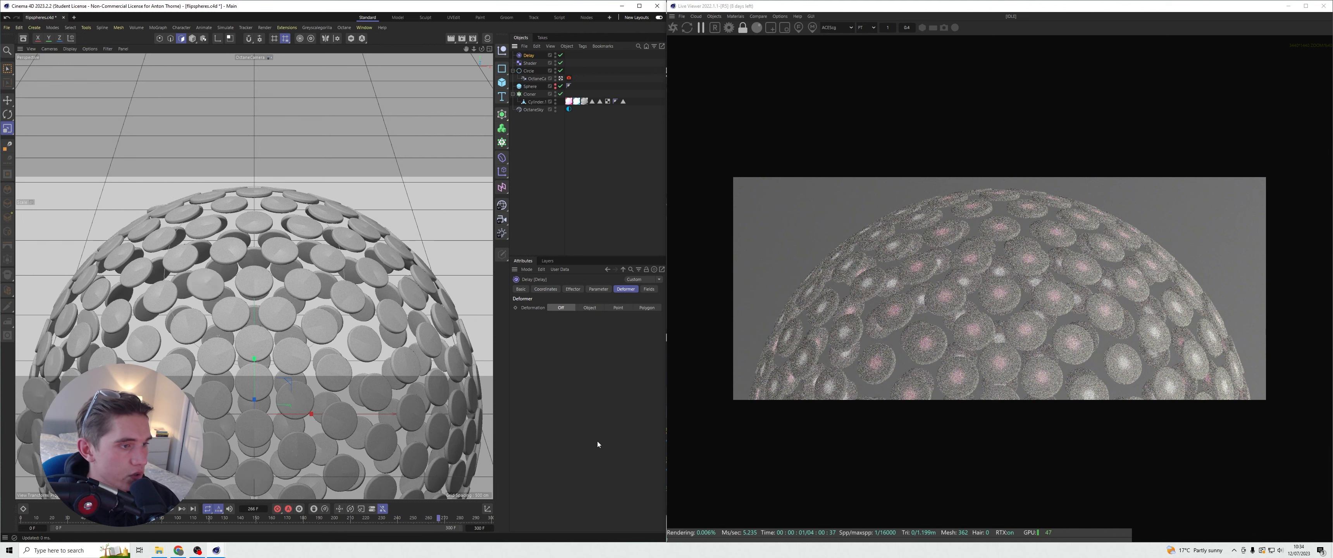
{"action": "left_click_drag", "start_coordinate": [554, 307], "coordinate": [564, 307]}
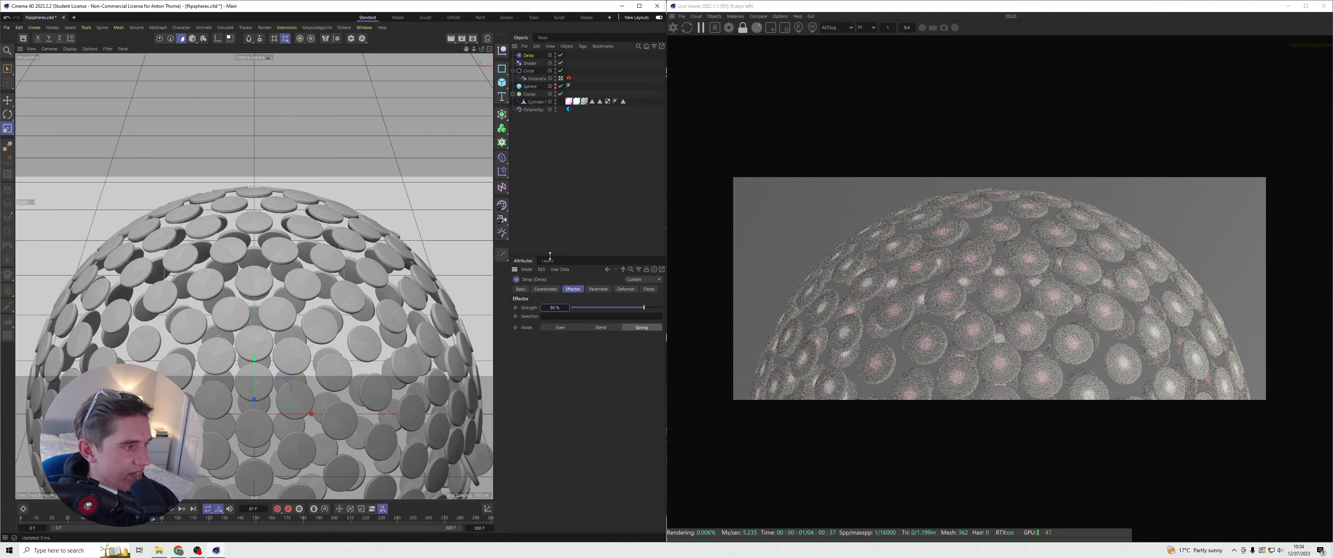
- Refresh the live render at the current animation frame and inspect the lit discs on the sphere up close
{"action": "left_click", "coordinate": [556, 208]}
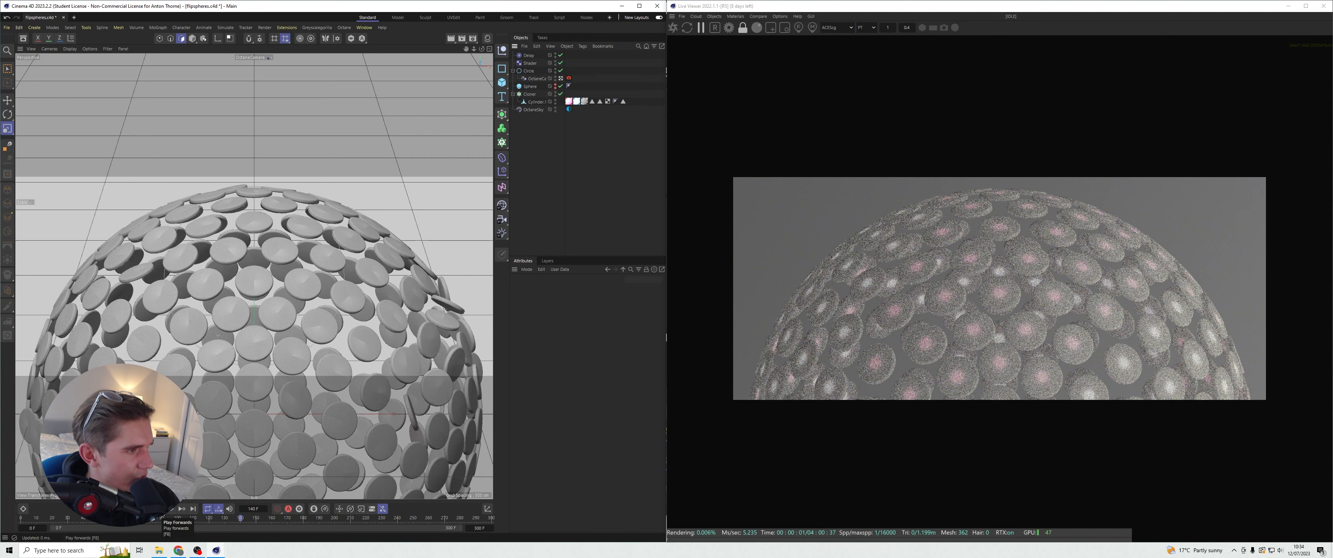
{"action": "left_click", "coordinate": [681, 28]}
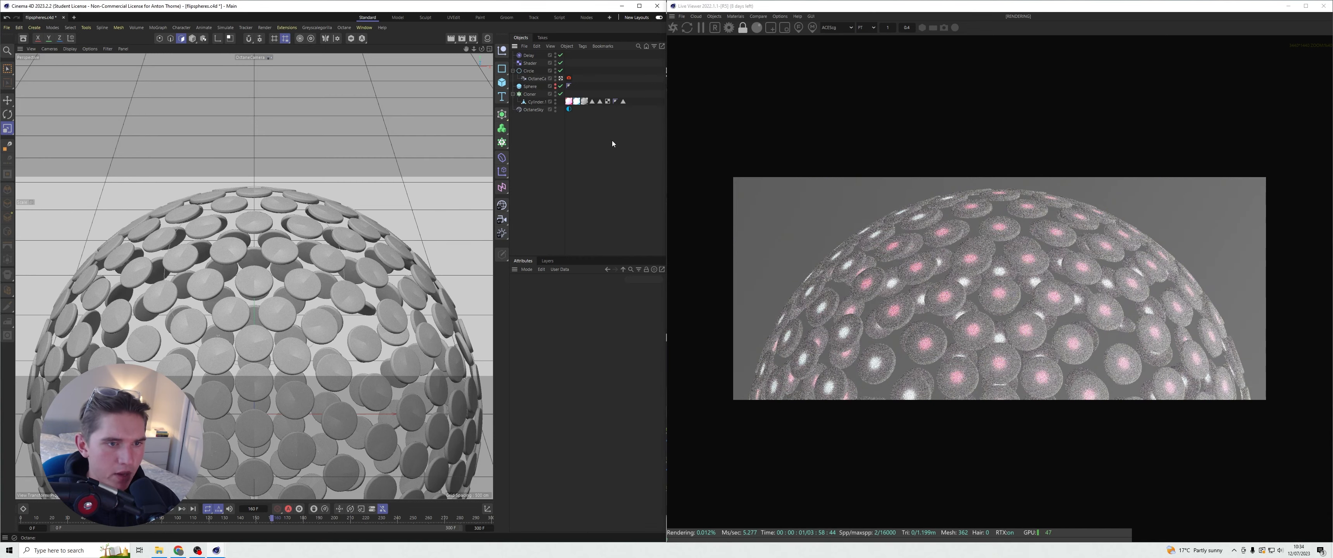
{"action": "scroll", "coordinate": [993, 298], "scroll_direction": "up", "scroll_amount": 2}
{"action": "scroll", "coordinate": [993, 298], "scroll_direction": "down", "scroll_amount": 1}
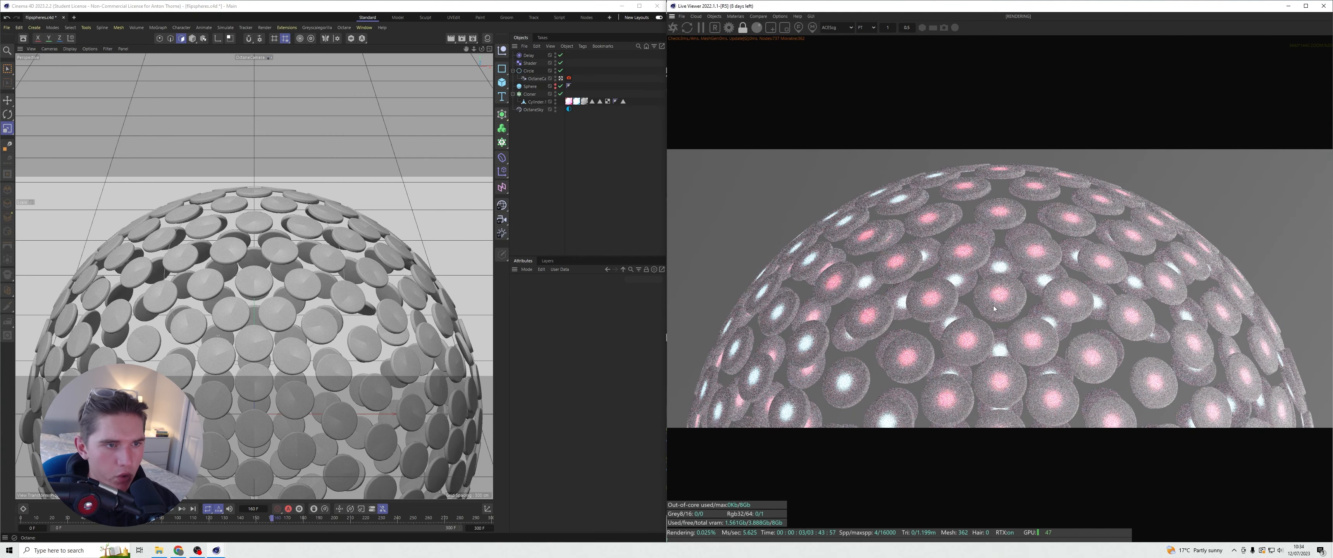
- Rotate the OctaneSky environment texture by lowering its RotX value well below zero
{"action": "left_click", "coordinate": [532, 87]}
{"action": "left_click", "coordinate": [569, 109]}
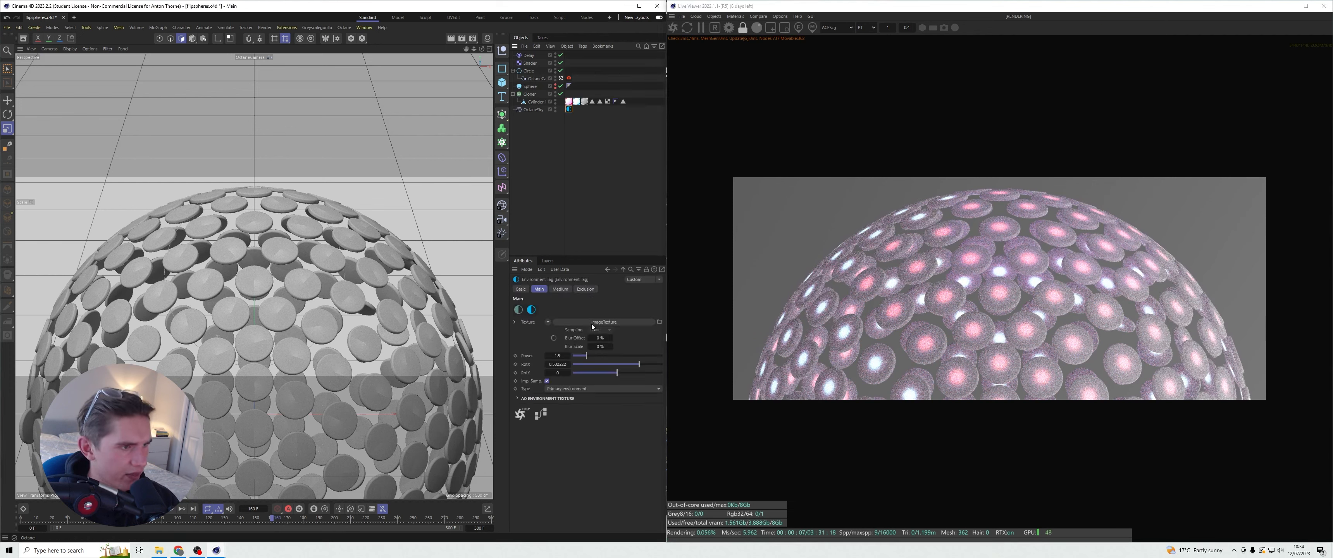
{"action": "left_click_drag", "start_coordinate": [617, 365], "coordinate": [614, 366]}
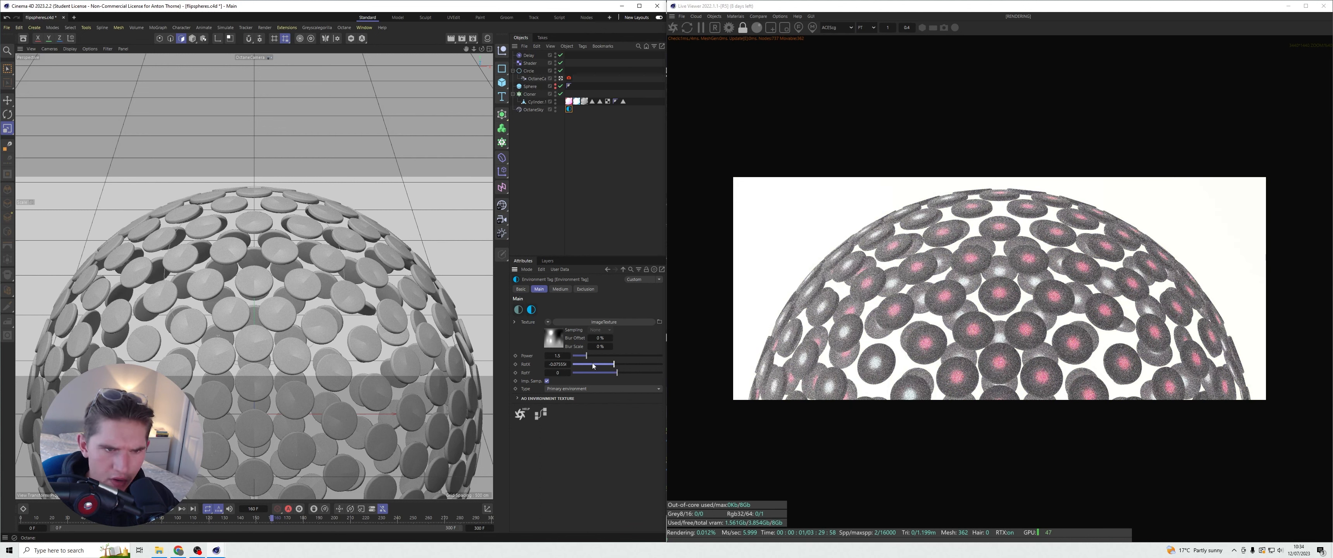
{"action": "left_click_drag", "start_coordinate": [592, 366], "coordinate": [591, 365]}
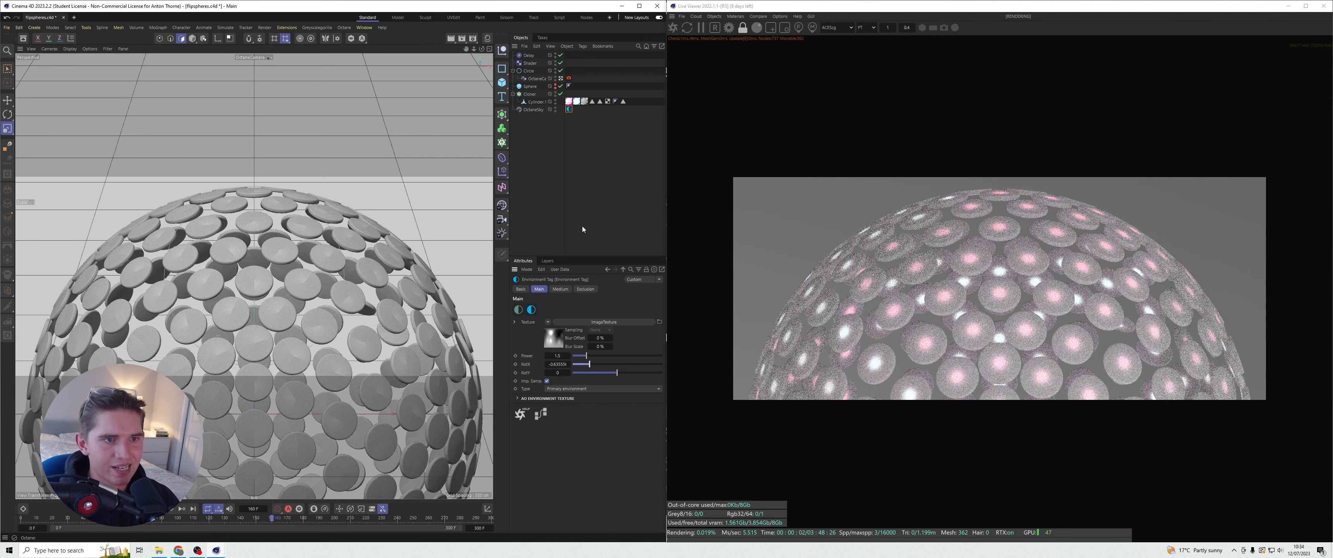
- Set the subsurface weight of the grey standard surface material to 0.8 and check the discs in the render
{"action": "left_click", "coordinate": [487, 39]}
{"action": "double_click", "coordinate": [436, 78]}
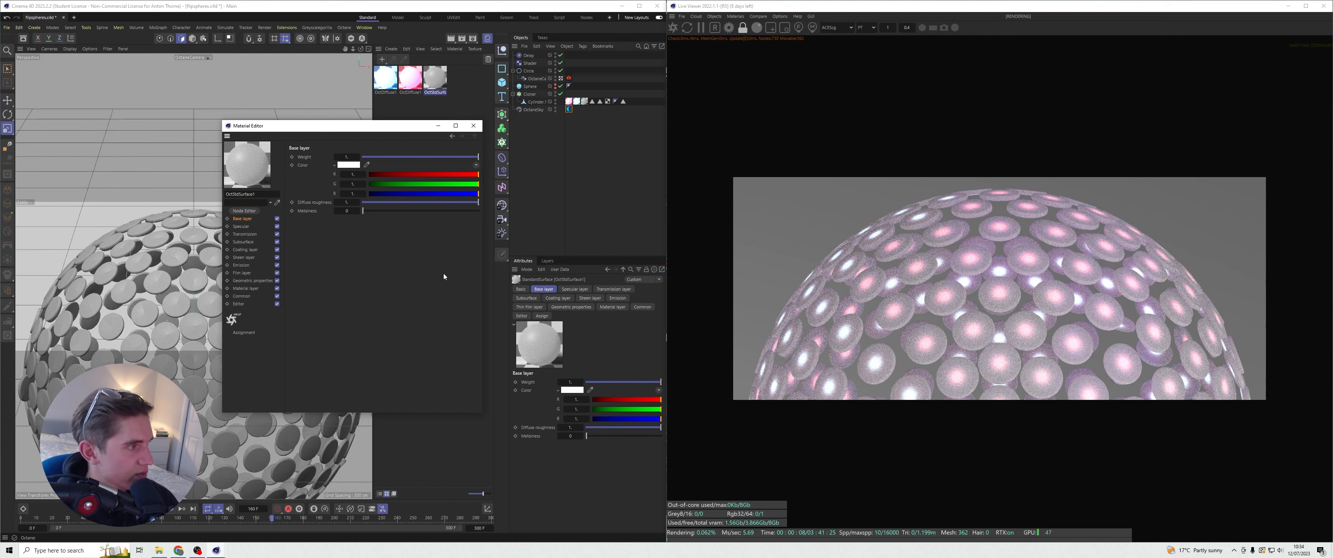
{"action": "left_click", "coordinate": [246, 265]}
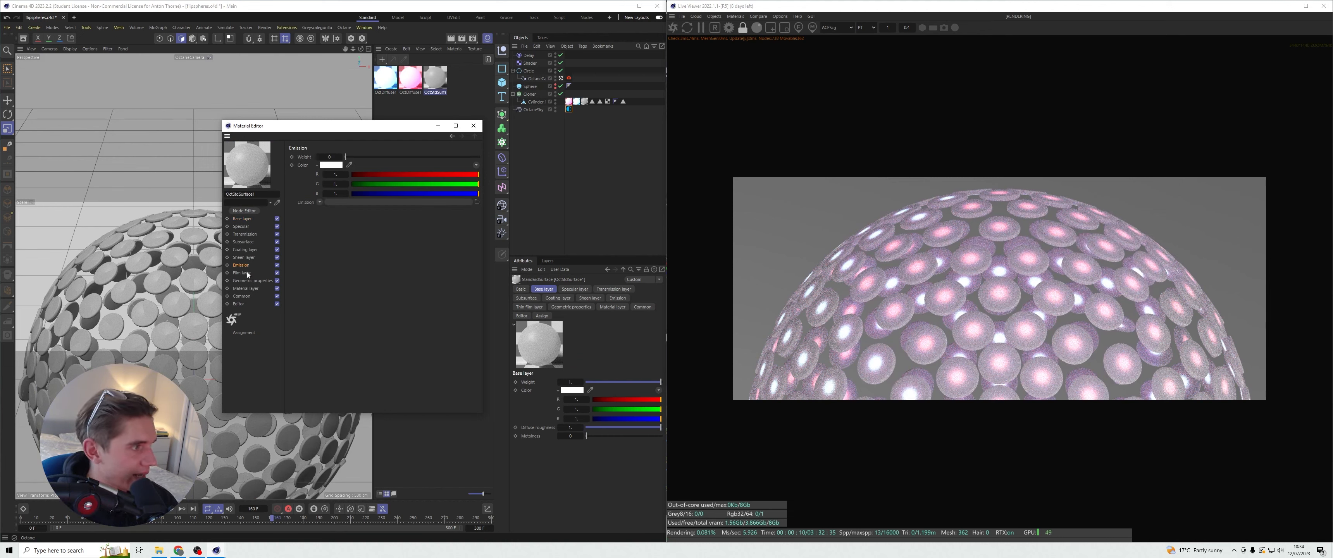
{"action": "left_click", "coordinate": [243, 242]}
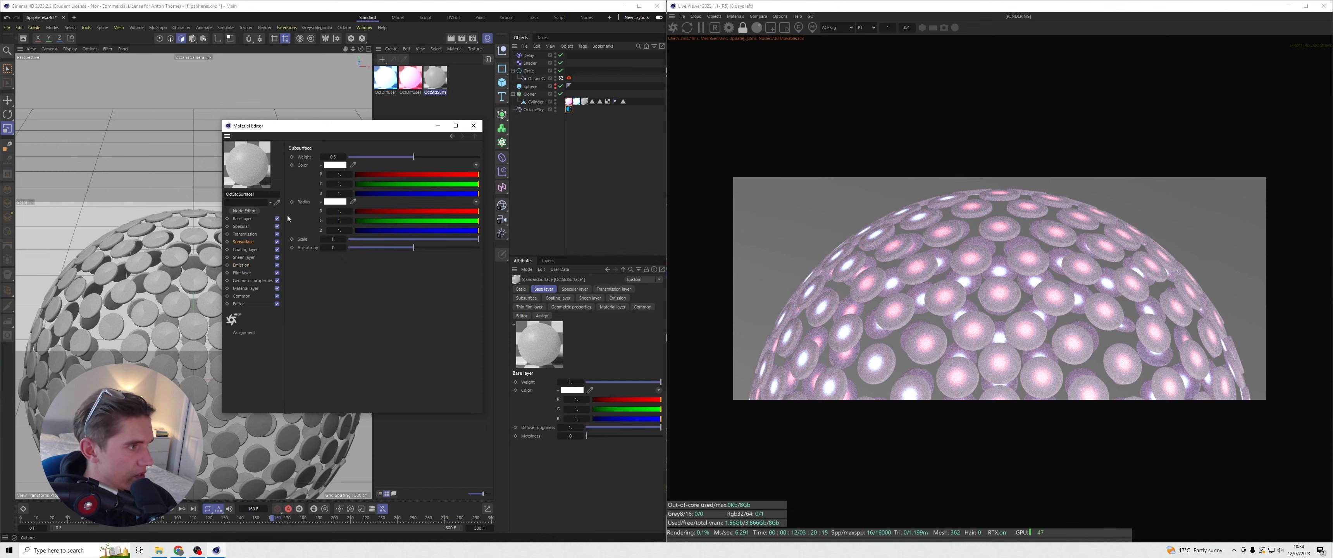
{"action": "type", "text": "0.8"}
{"action": "key", "text": "Return"}
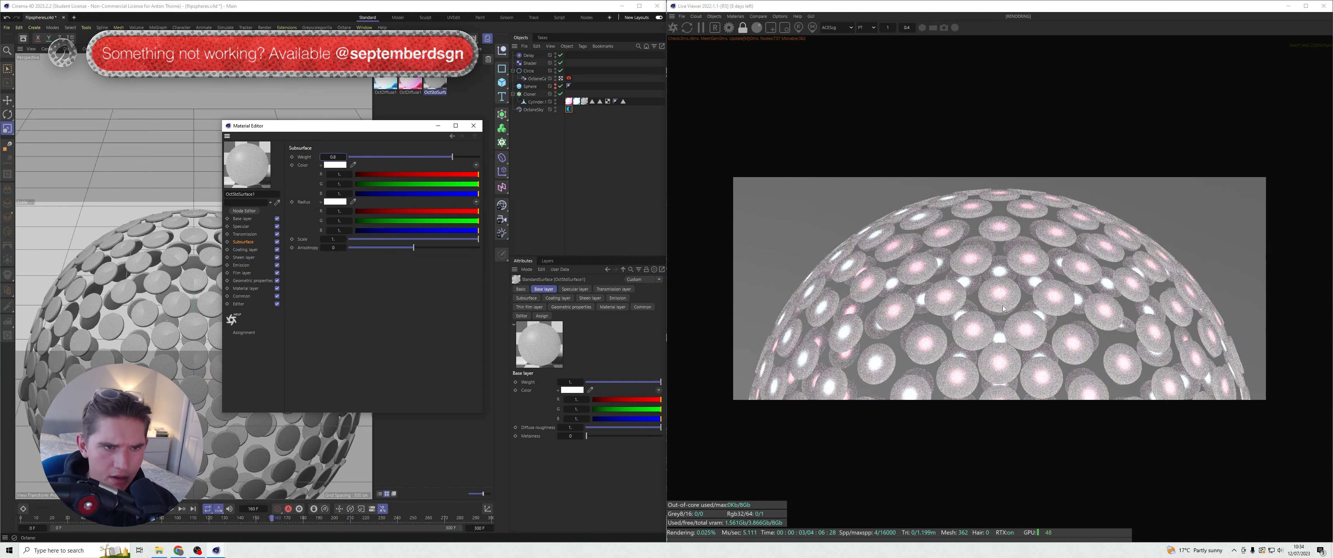
{"action": "scroll", "coordinate": [1001, 307], "scroll_direction": "up", "scroll_amount": 2}
{"action": "scroll", "coordinate": [1001, 307], "scroll_direction": "down", "scroll_amount": 1}
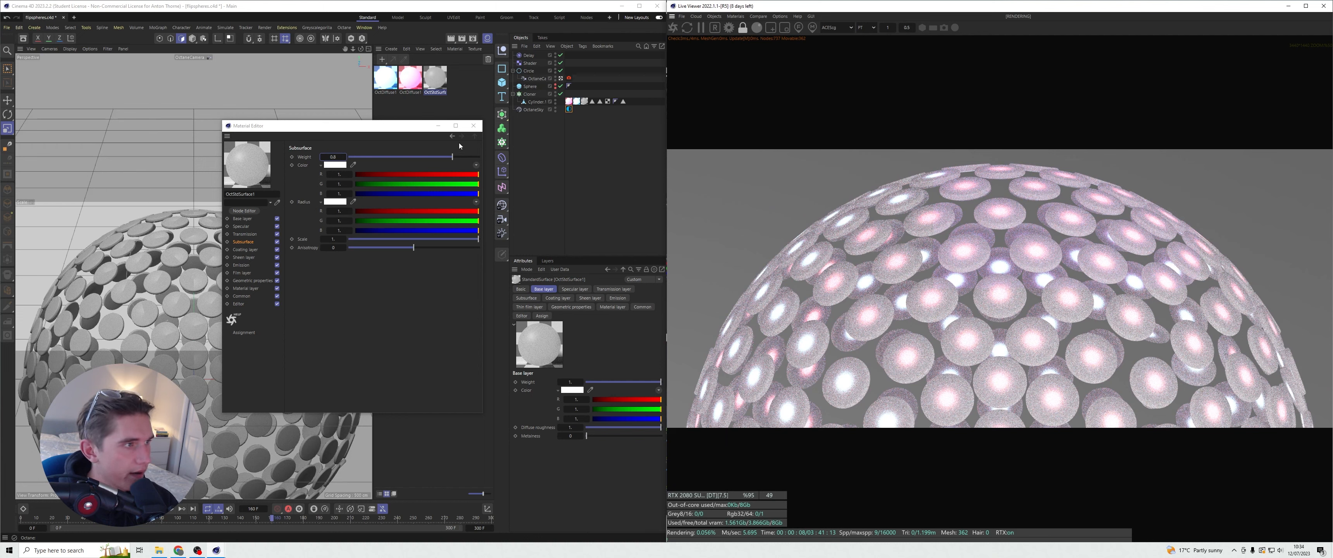
{"action": "left_click", "coordinate": [473, 125]}
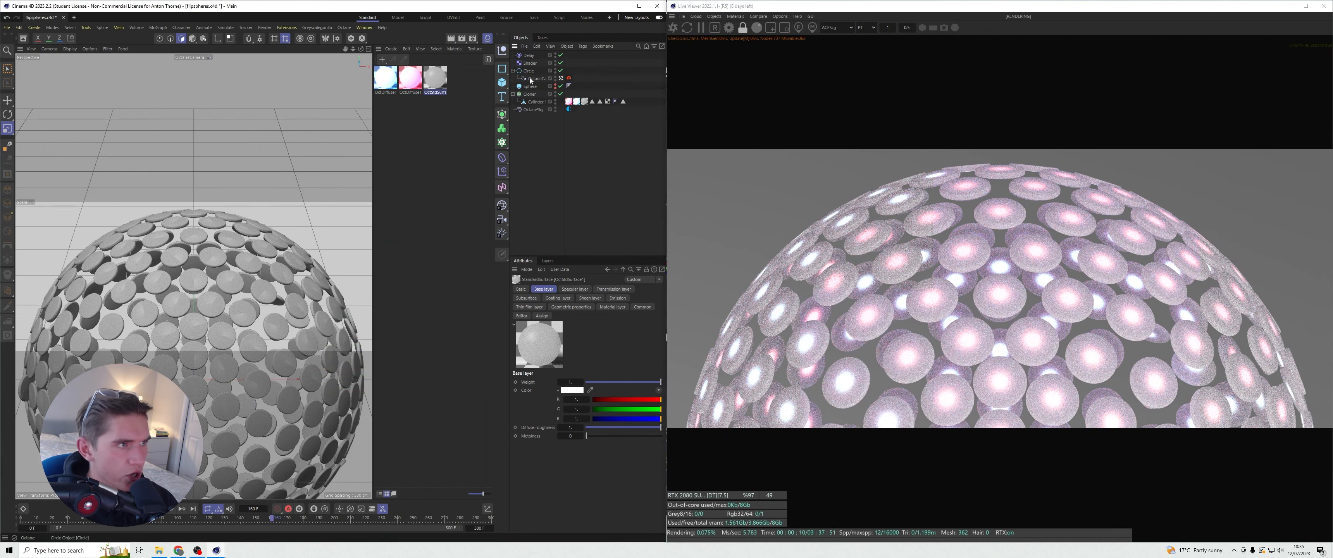
- Set the power of the OctaneSky environment tag to 1.8
{"action": "left_click", "coordinate": [569, 109]}
{"action": "left_click", "coordinate": [557, 355]}
{"action": "type", "text": "1.6"}
{"action": "key", "text": "BackSpace"}
{"action": "type", "text": "8"}
{"action": "key", "text": "Return"}
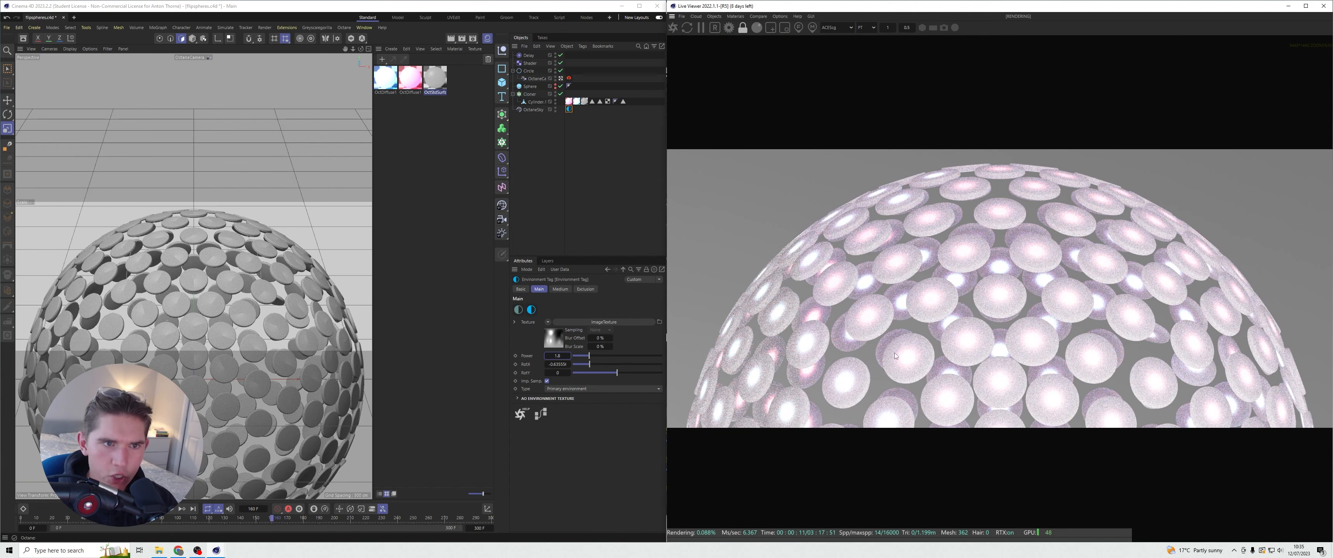
{"action": "scroll", "coordinate": [895, 356], "scroll_direction": "down", "scroll_amount": 1}
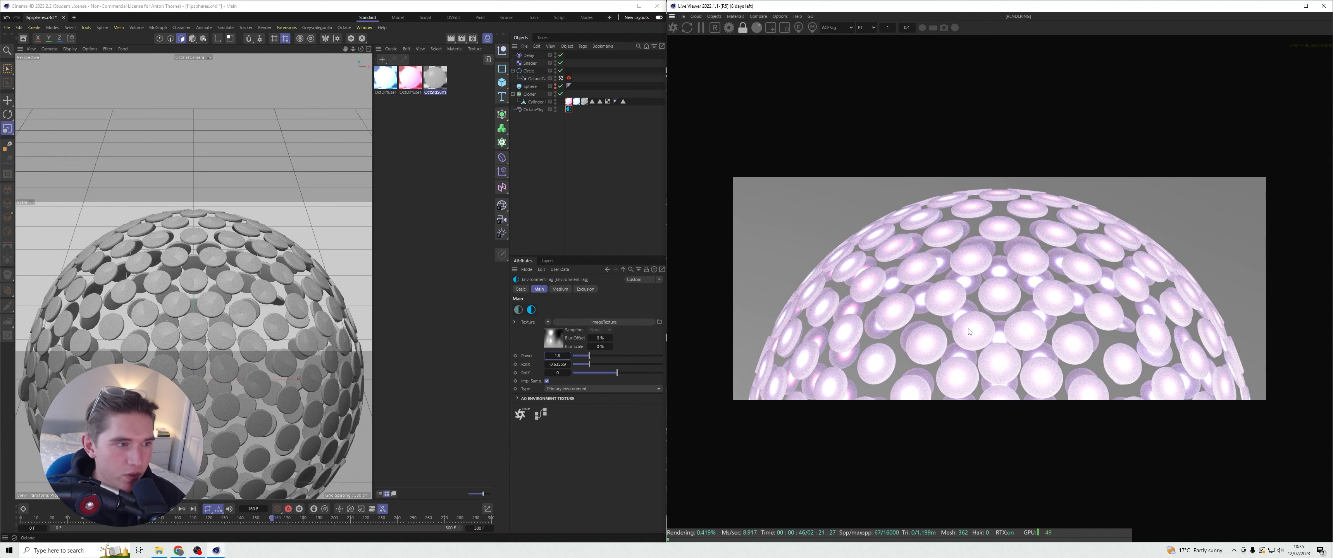
{"action": "left_click", "coordinate": [599, 173]}
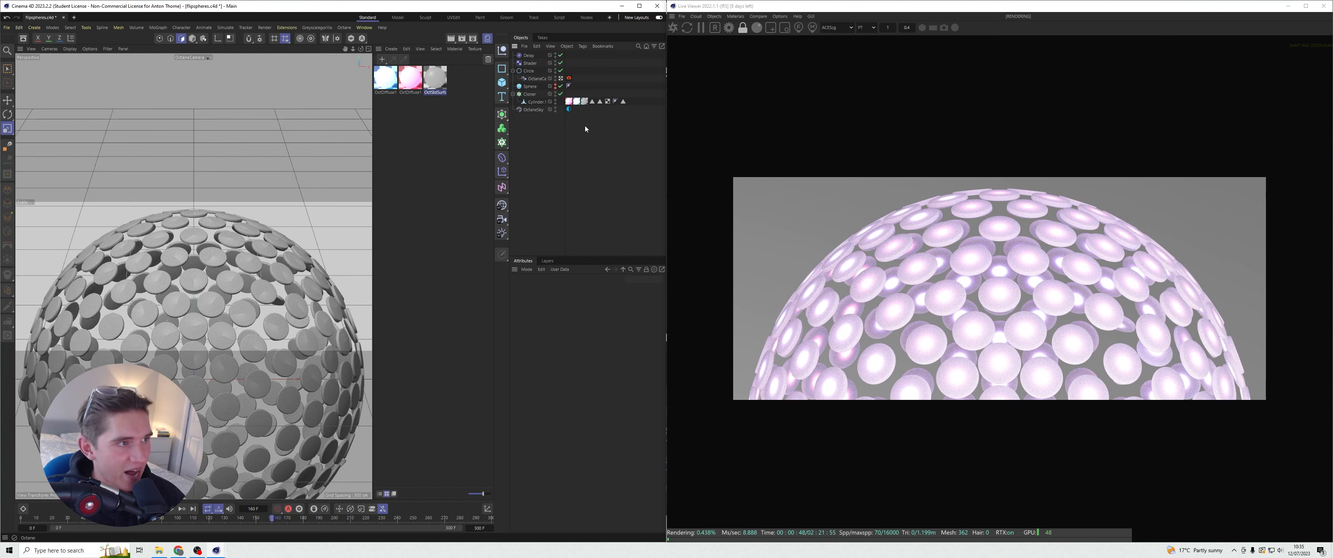
{"action": "left_click", "coordinate": [568, 109]}
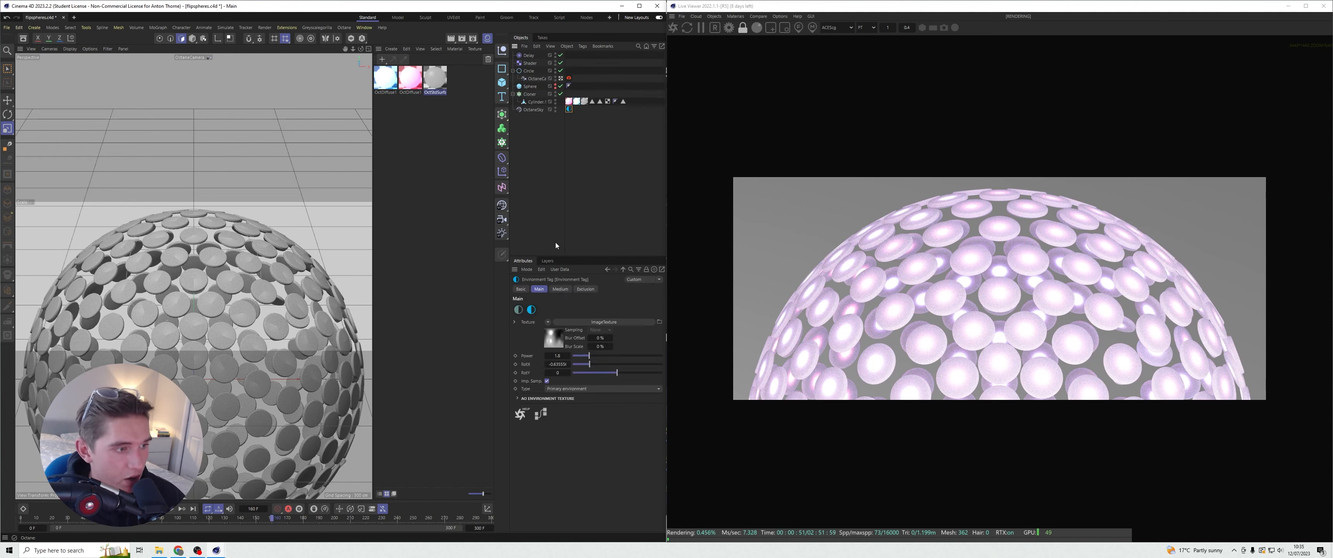
{"action": "double_click", "coordinate": [561, 355]}
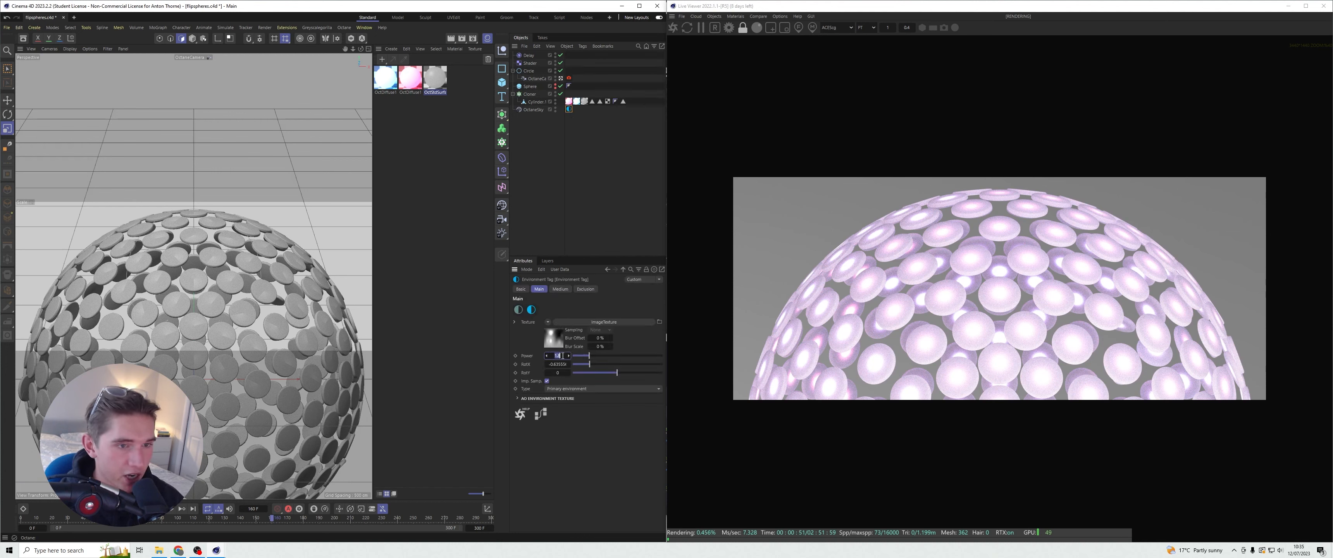
{"action": "left_click", "coordinate": [575, 221]}
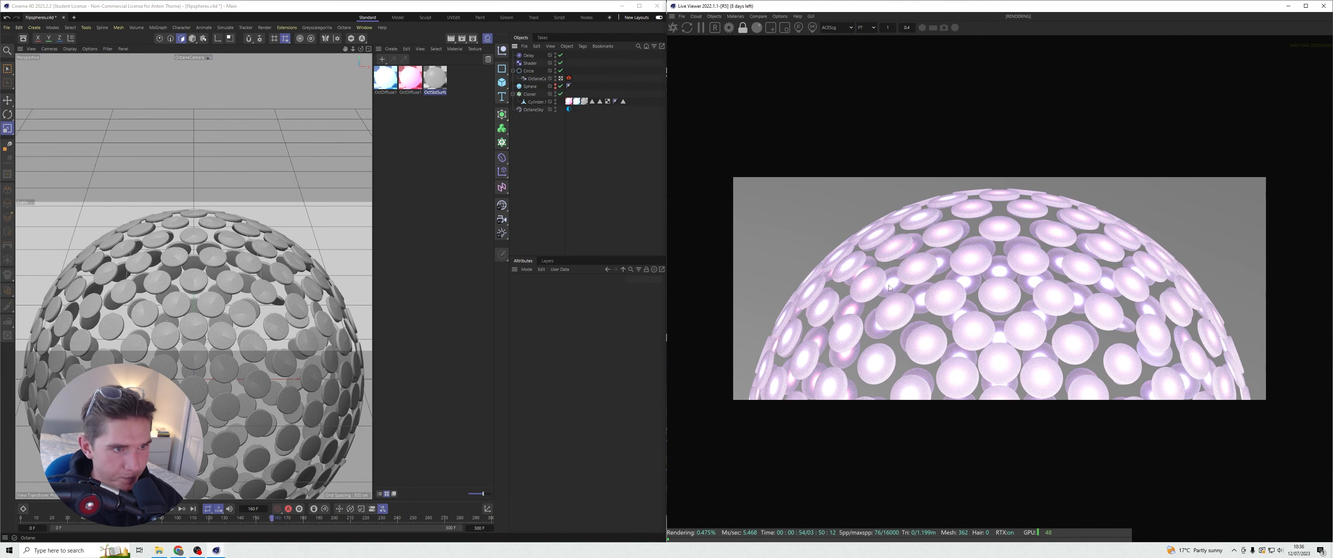
{"action": "scroll", "coordinate": [980, 317], "scroll_direction": "up", "scroll_amount": 1}
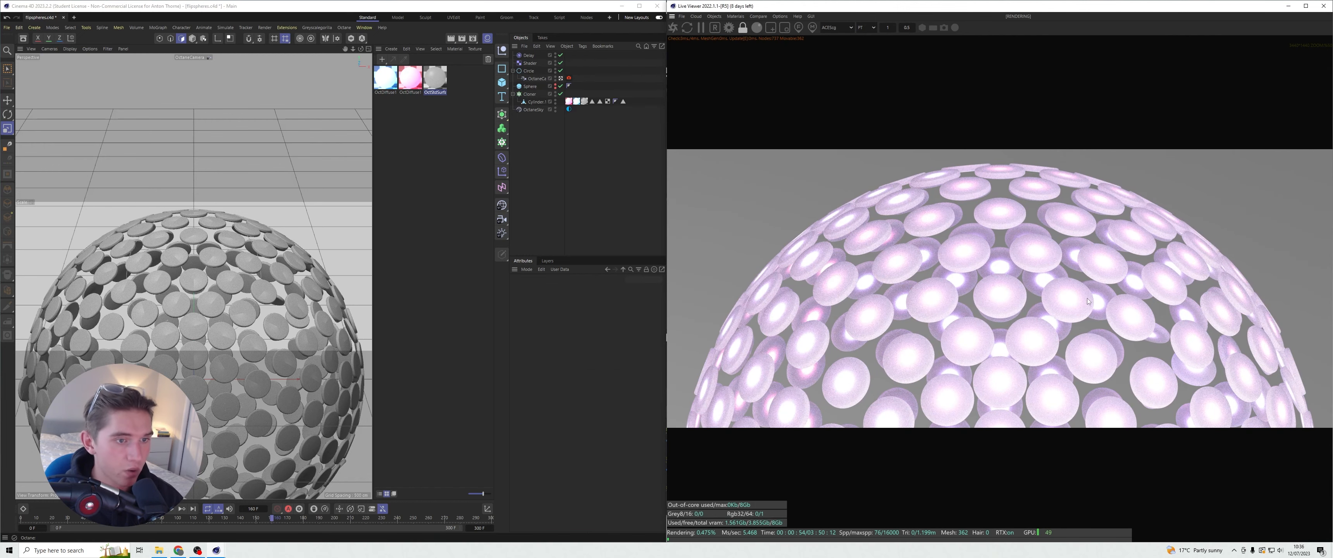
- Turn the OctaneSky environment texture by setting RotX close to zero, and save the project
{"action": "left_click", "coordinate": [569, 109]}
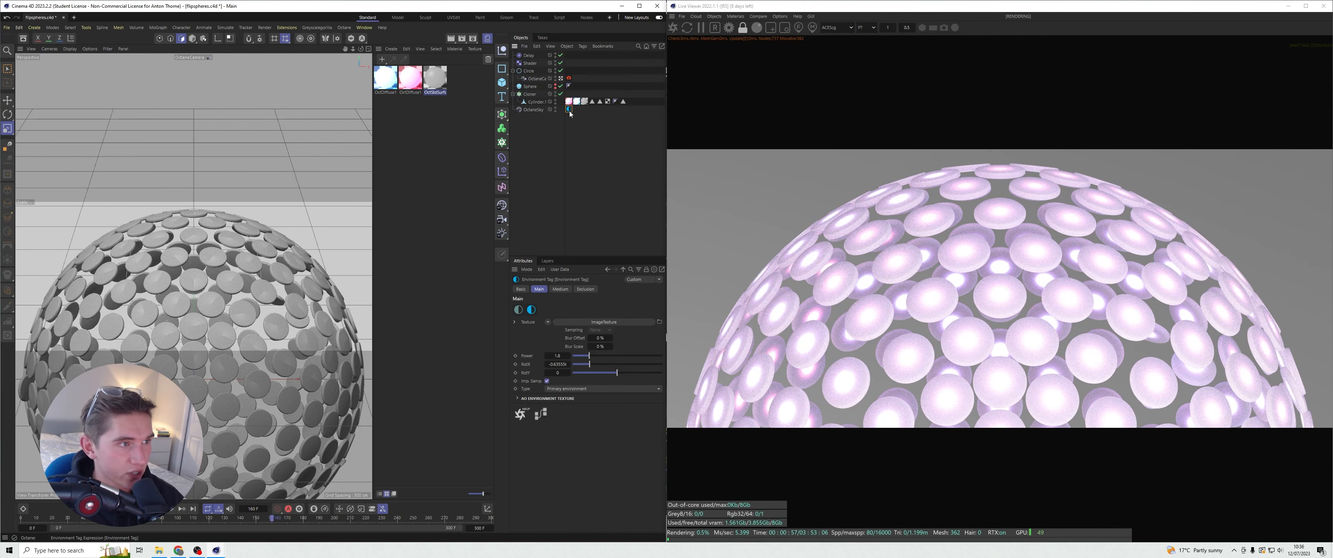
{"action": "left_click", "coordinate": [616, 365]}
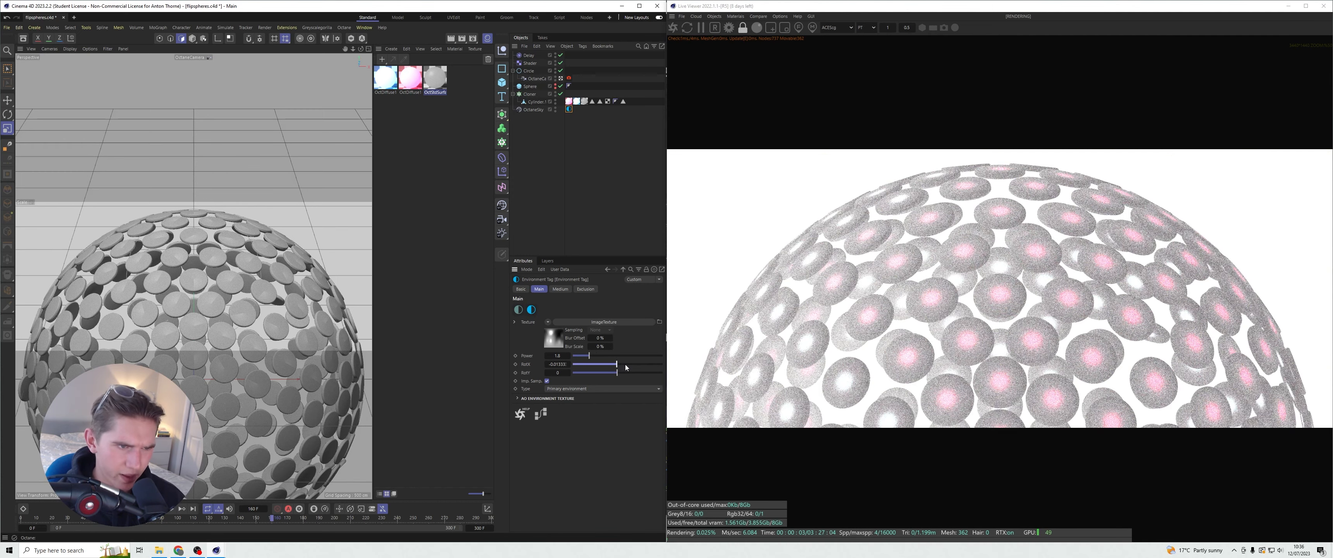
{"action": "left_click", "coordinate": [611, 227]}
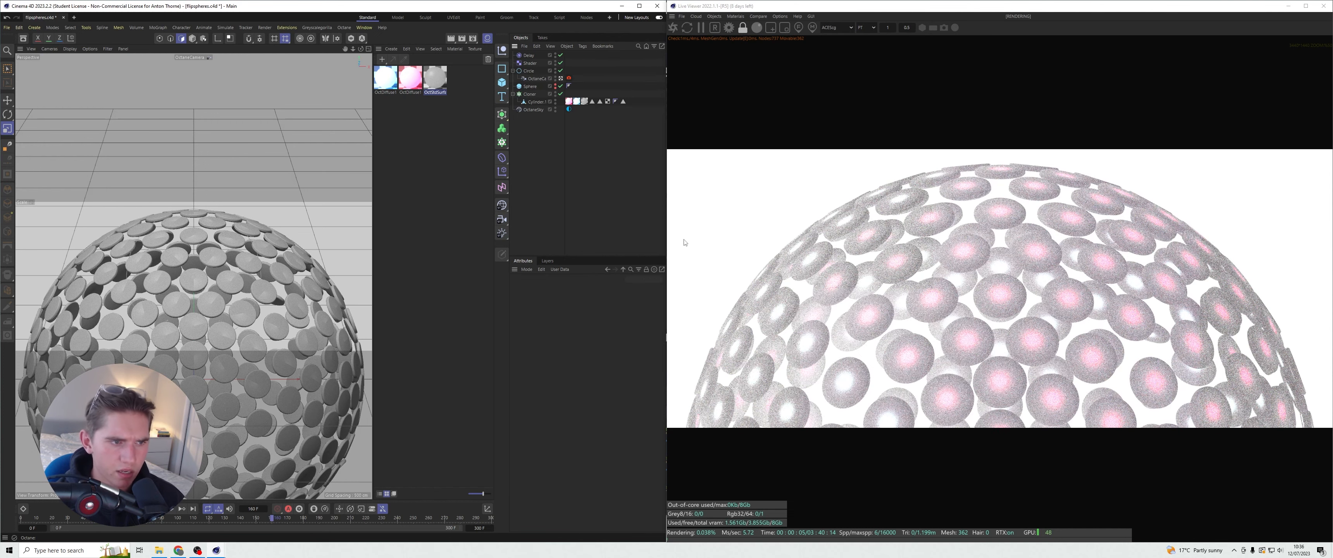
{"action": "scroll", "coordinate": [926, 305], "scroll_direction": "down", "scroll_amount": 1}
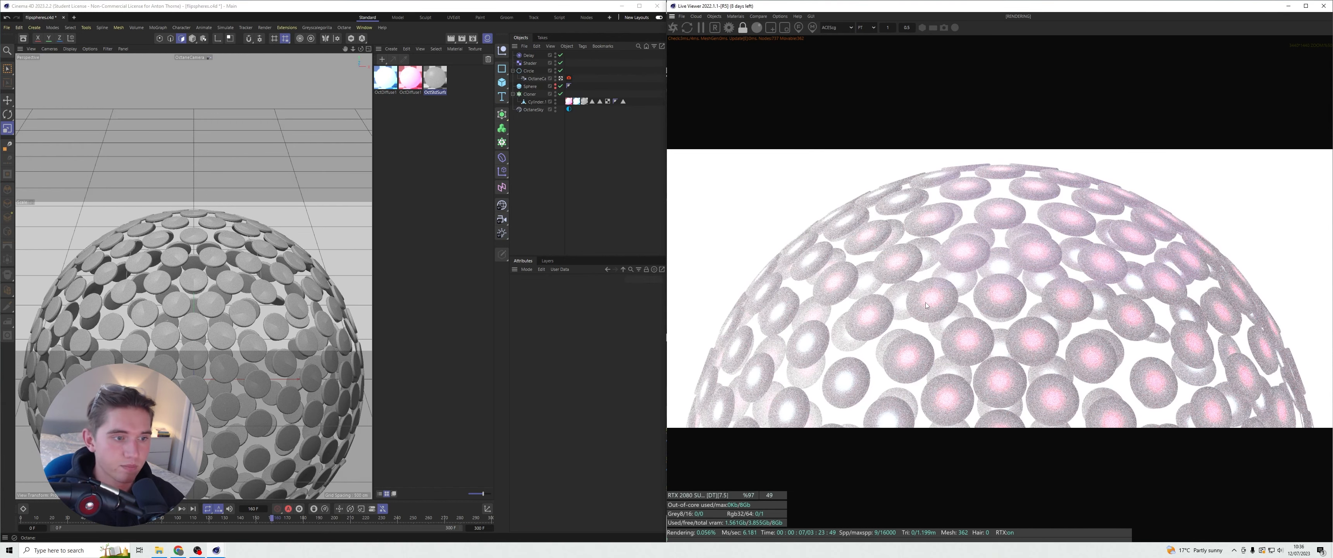
{"action": "left_click", "coordinate": [597, 223]}
{"action": "key", "text": "ctrl+s"}
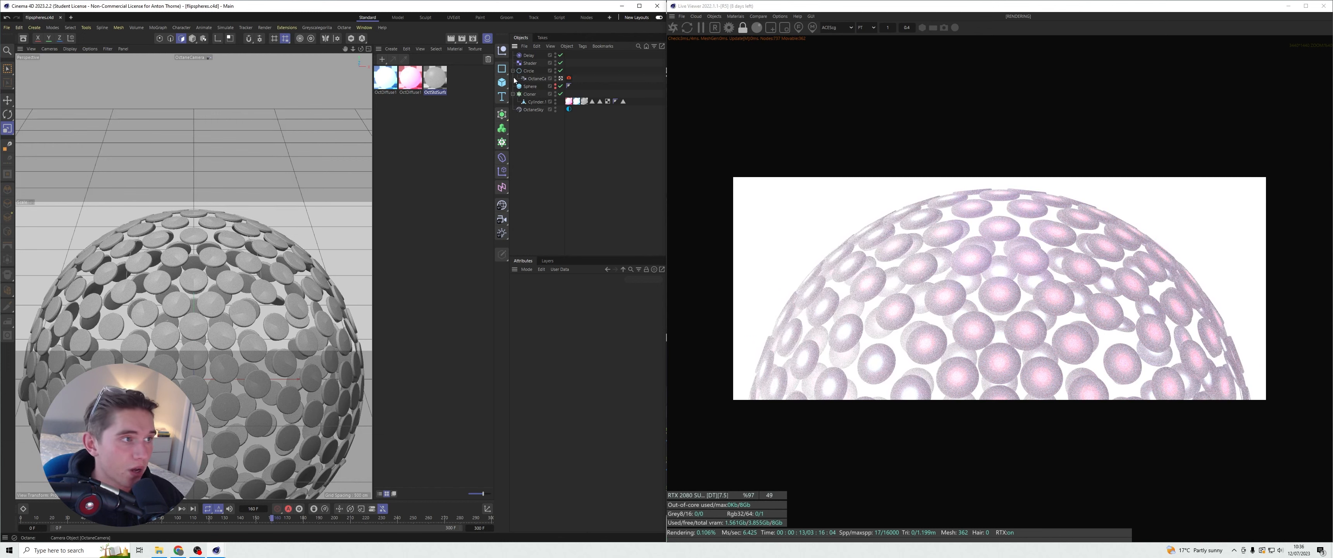
- Duplicate the OctaneSky object and set the copy's environment type to Visible environment
{"action": "left_click", "coordinate": [569, 110]}
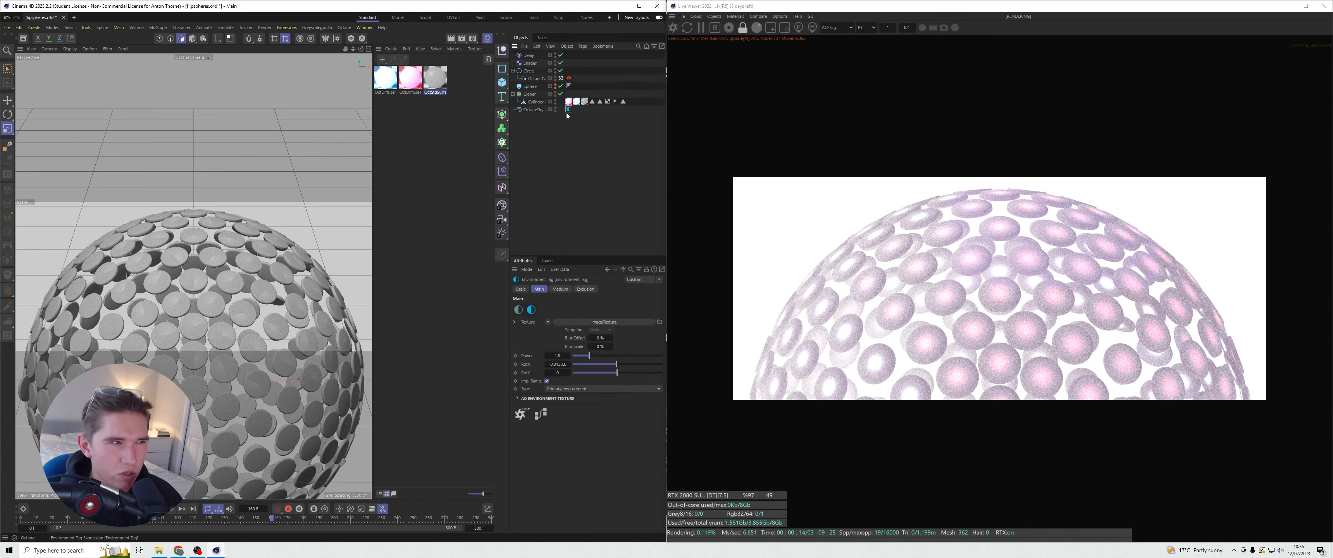
{"action": "left_click", "coordinate": [533, 110]}
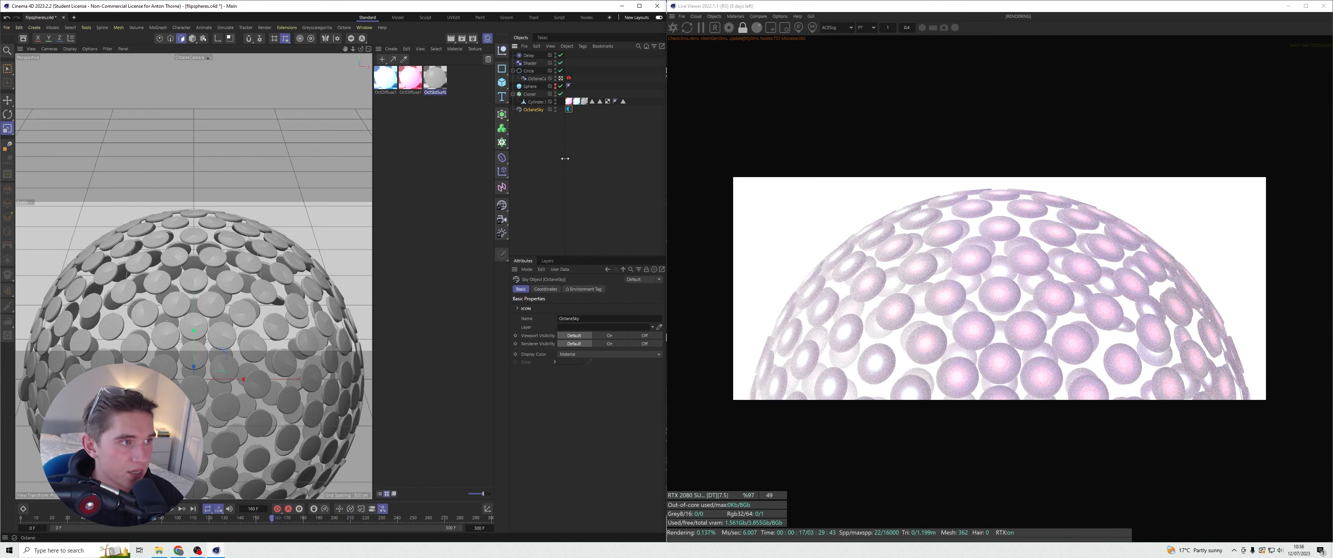
{"action": "key", "text": "ctrl+c"}
{"action": "key", "text": "ctrl+v"}
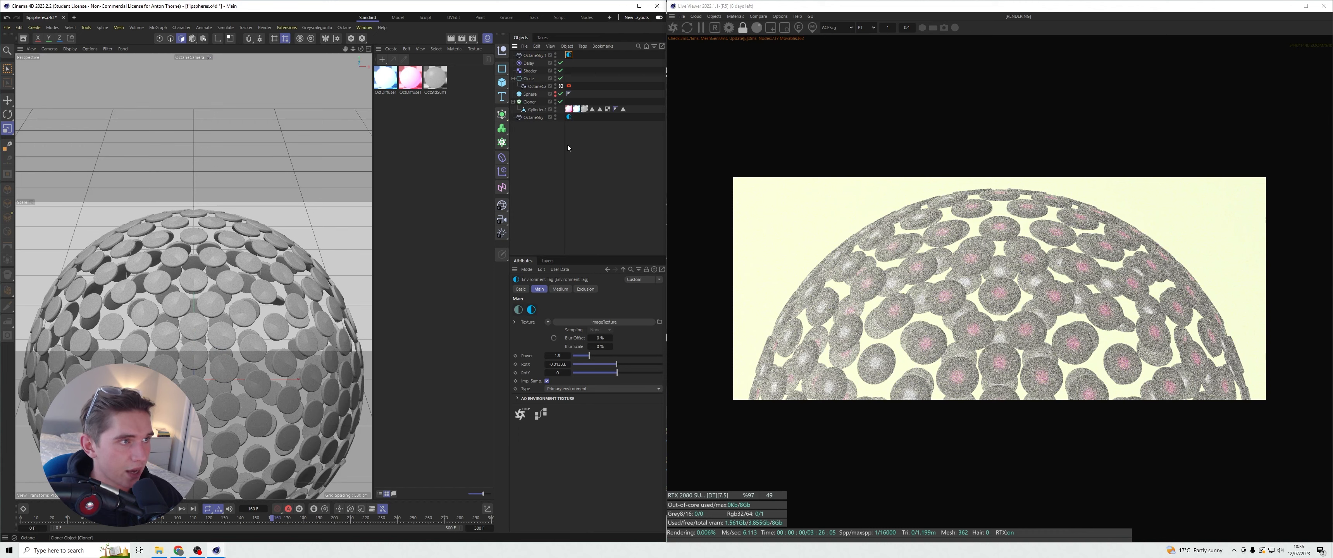
{"action": "left_click", "coordinate": [600, 388]}
{"action": "left_click", "coordinate": [575, 401]}
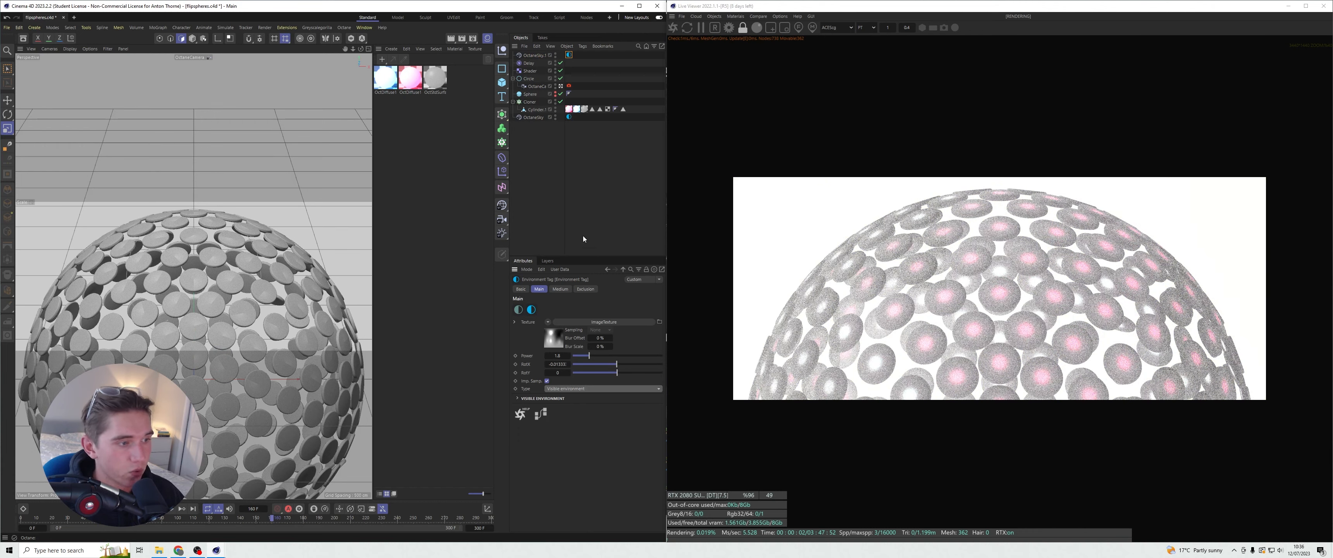
{"action": "left_click", "coordinate": [583, 239]}
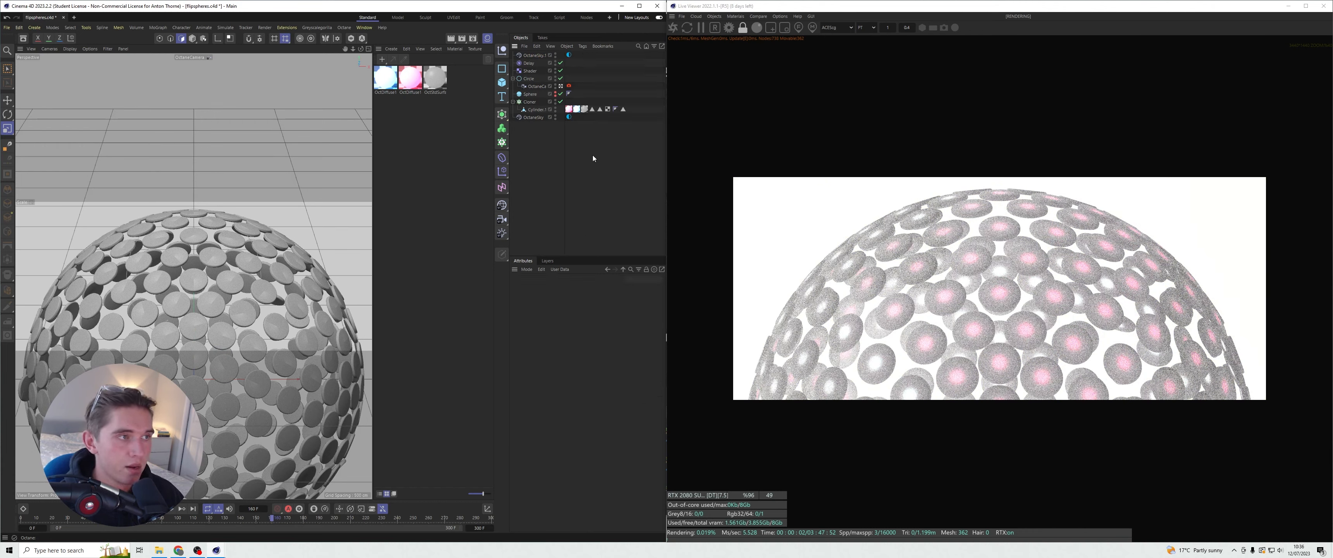
- Try a power of 1 on the duplicated visible-environment sky and check the render
{"action": "left_click", "coordinate": [569, 55]}
{"action": "type", "text": "1."}
{"action": "key", "text": "Return"}
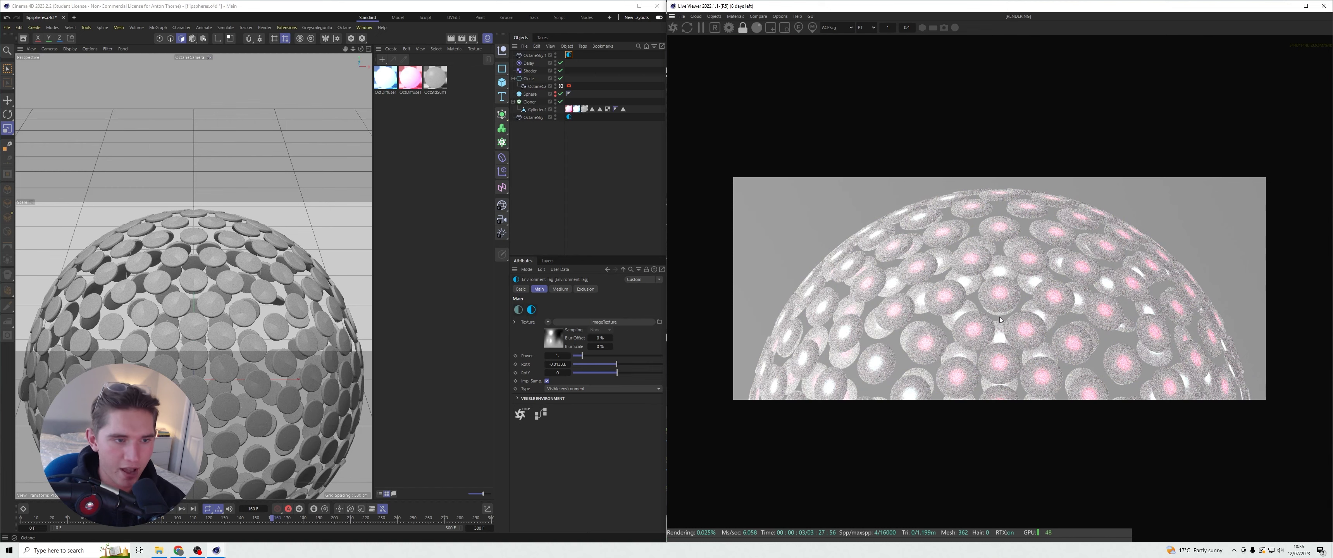
{"action": "scroll", "coordinate": [1002, 325], "scroll_direction": "up", "scroll_amount": 1}
{"action": "scroll", "coordinate": [1001, 325], "scroll_direction": "down", "scroll_amount": 1}
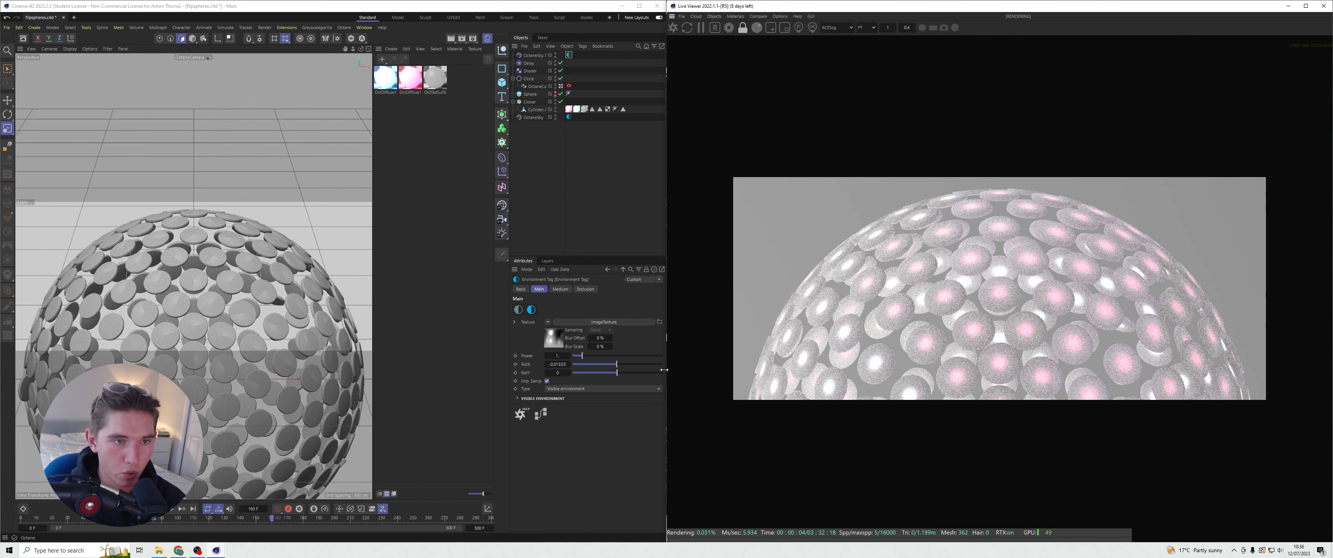
- Set the power of the duplicated visible-environment sky to 1.2 and inspect the rendered discs
{"action": "left_click", "coordinate": [558, 356]}
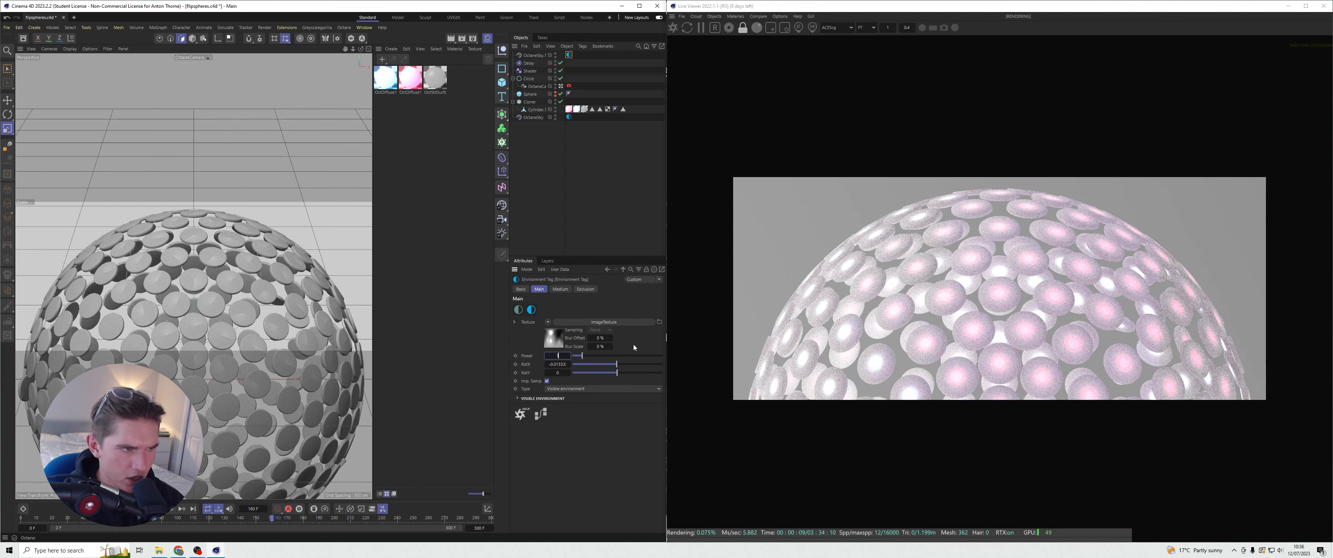
{"action": "type", "text": "1.2"}
{"action": "key", "text": "Return"}
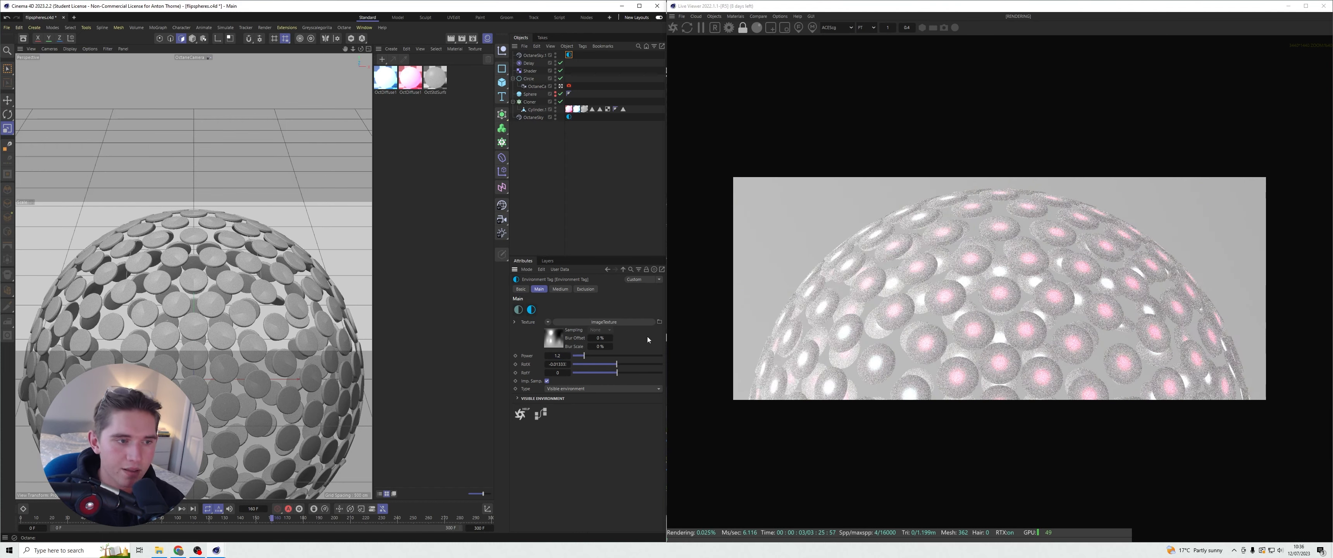
{"action": "left_click", "coordinate": [595, 227]}
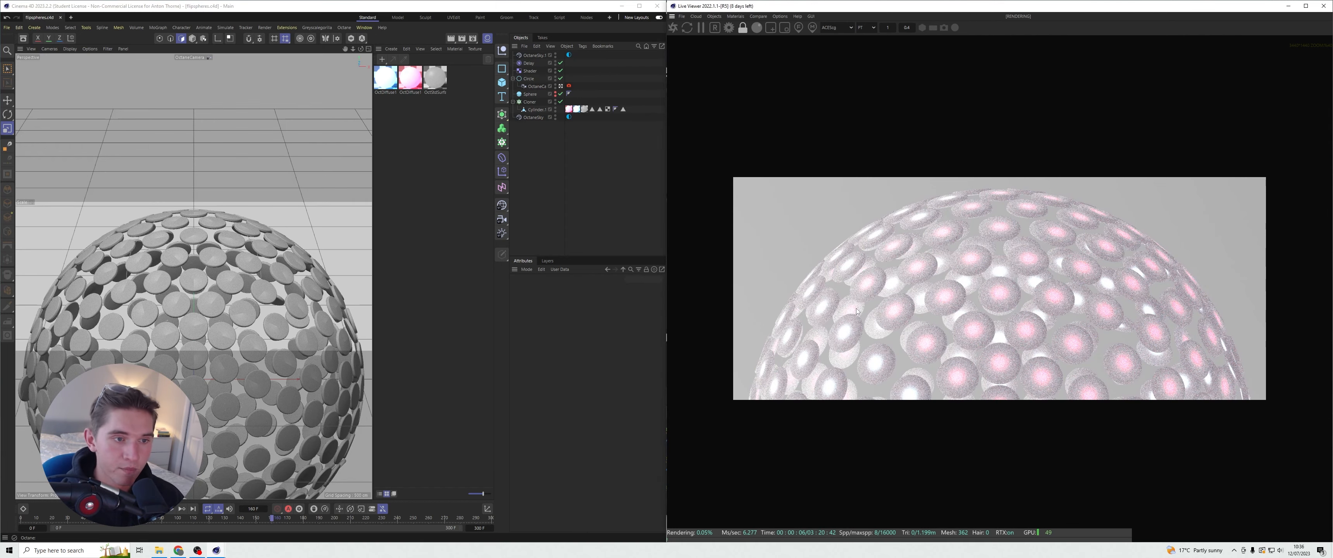
{"action": "scroll", "coordinate": [920, 301], "scroll_direction": "up", "scroll_amount": 1}
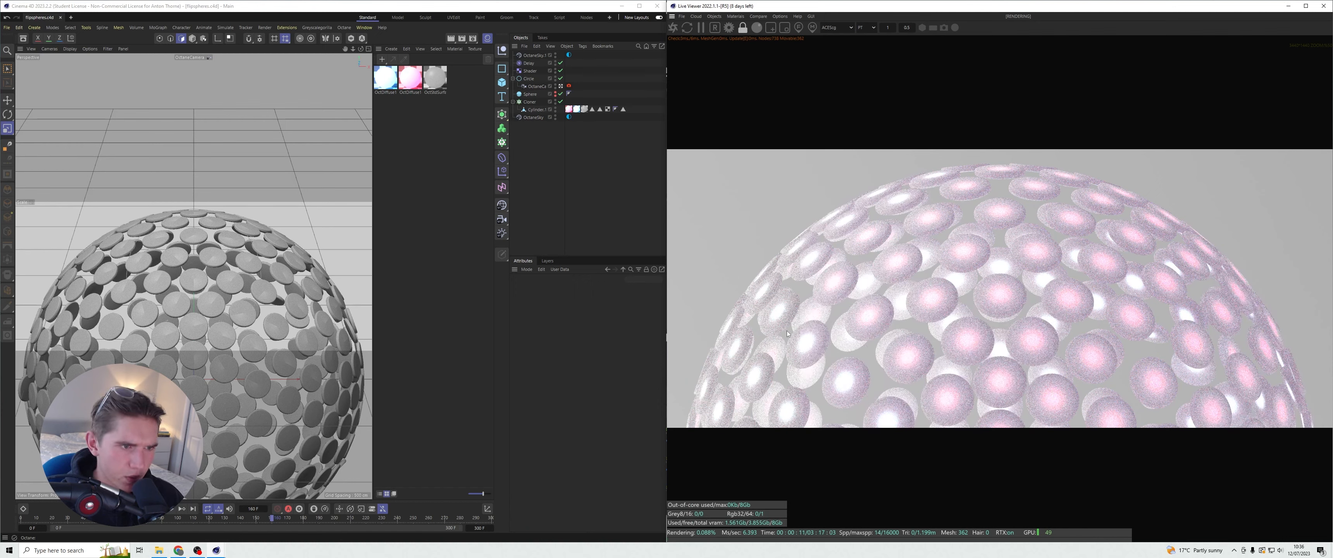
- Open the node graph of the blue OctDiffuse material and try a deeper blue on the Colorizer gradient's end knot
{"action": "double_click", "coordinate": [386, 77]}
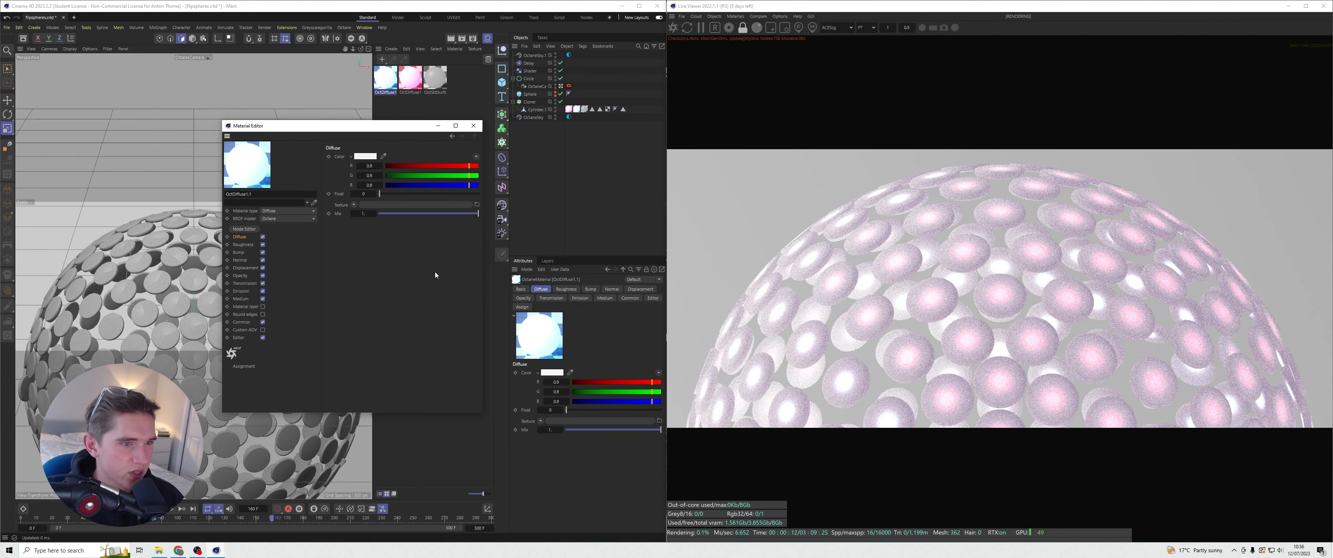
{"action": "left_click", "coordinate": [244, 229]}
{"action": "left_click", "coordinate": [232, 320]}
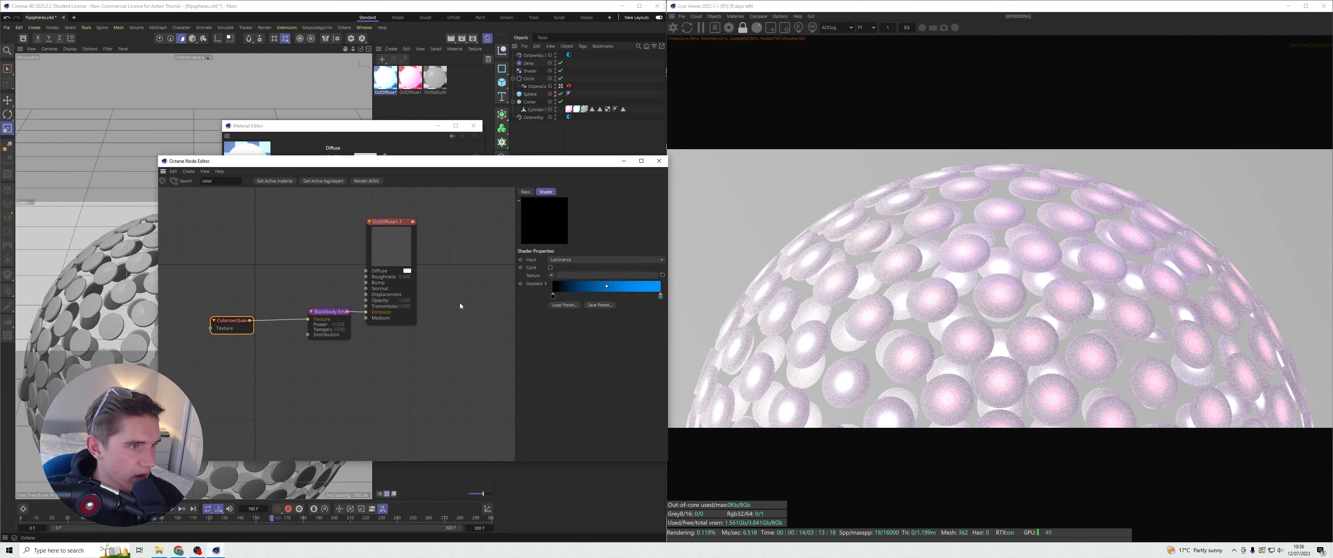
{"action": "double_click", "coordinate": [660, 296]}
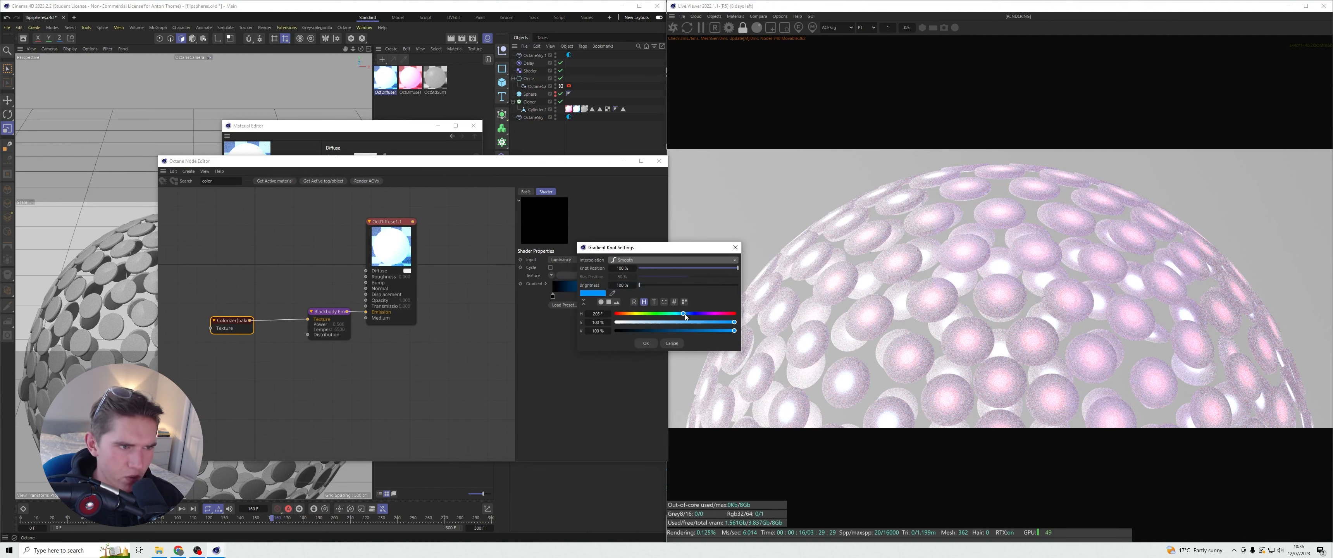
{"action": "left_click_drag", "start_coordinate": [684, 314], "coordinate": [692, 314]}
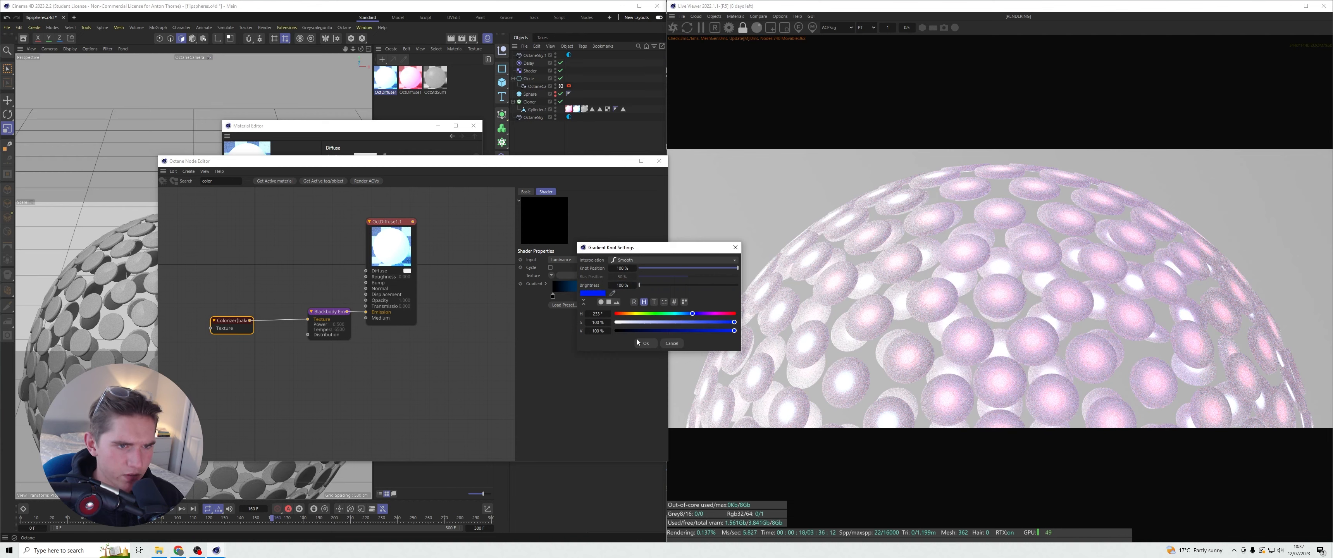
{"action": "left_click", "coordinate": [646, 343]}
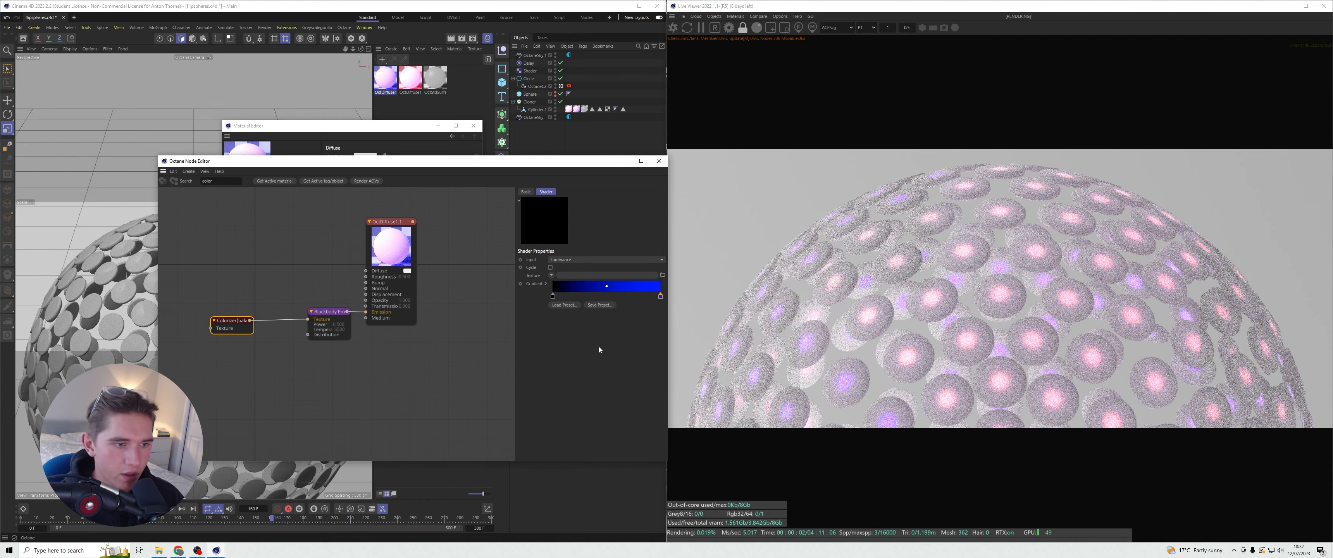
- Try a green hue on the end knot of the Colorizer gradient and check the rendered discs
{"action": "double_click", "coordinate": [661, 296]}
{"action": "left_click", "coordinate": [648, 313]}
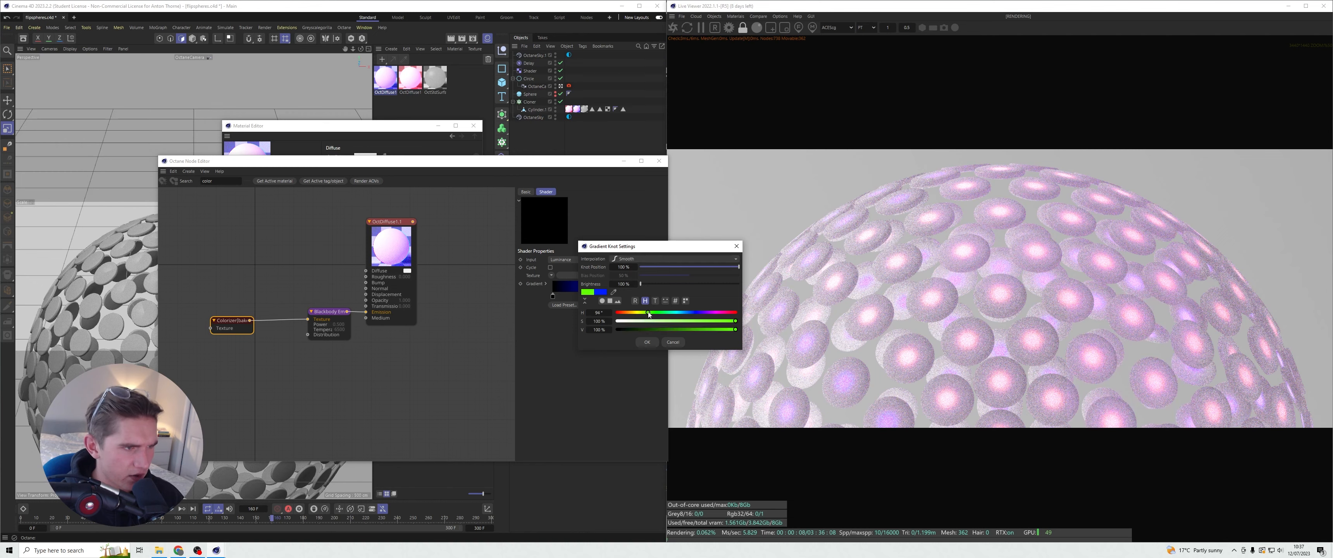
{"action": "left_click", "coordinate": [647, 342]}
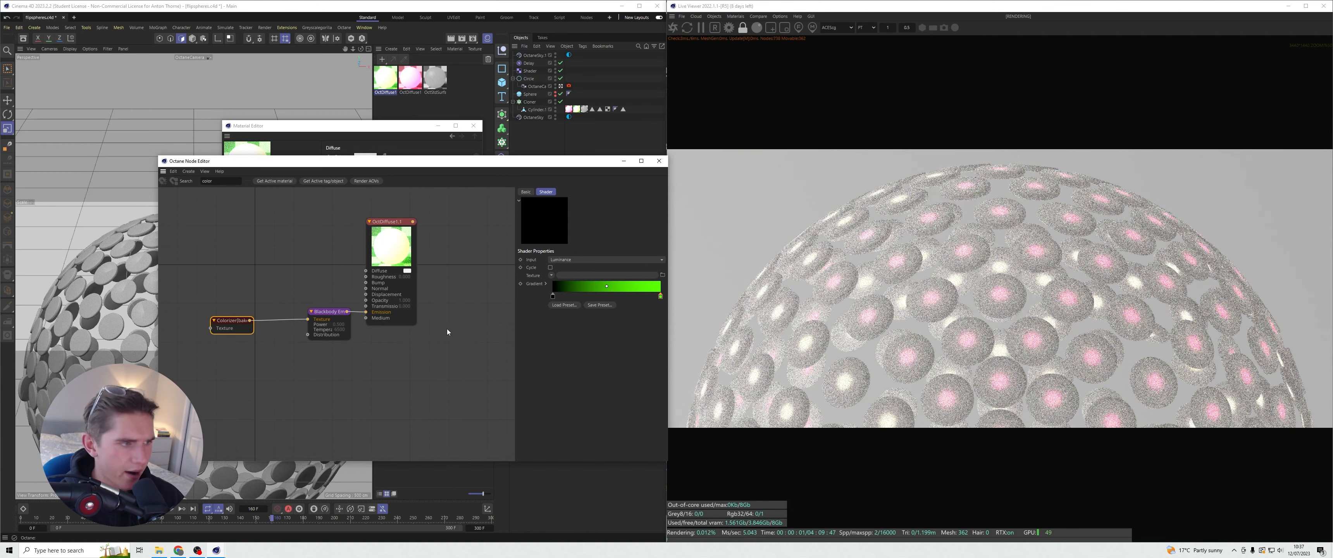
- Try powers of 0.2 and 0.1 on the Blackbody emission node
{"action": "left_click", "coordinate": [335, 313]}
{"action": "double_click", "coordinate": [580, 258]}
{"action": "type", "text": "0.2"}
{"action": "key", "text": "Return"}
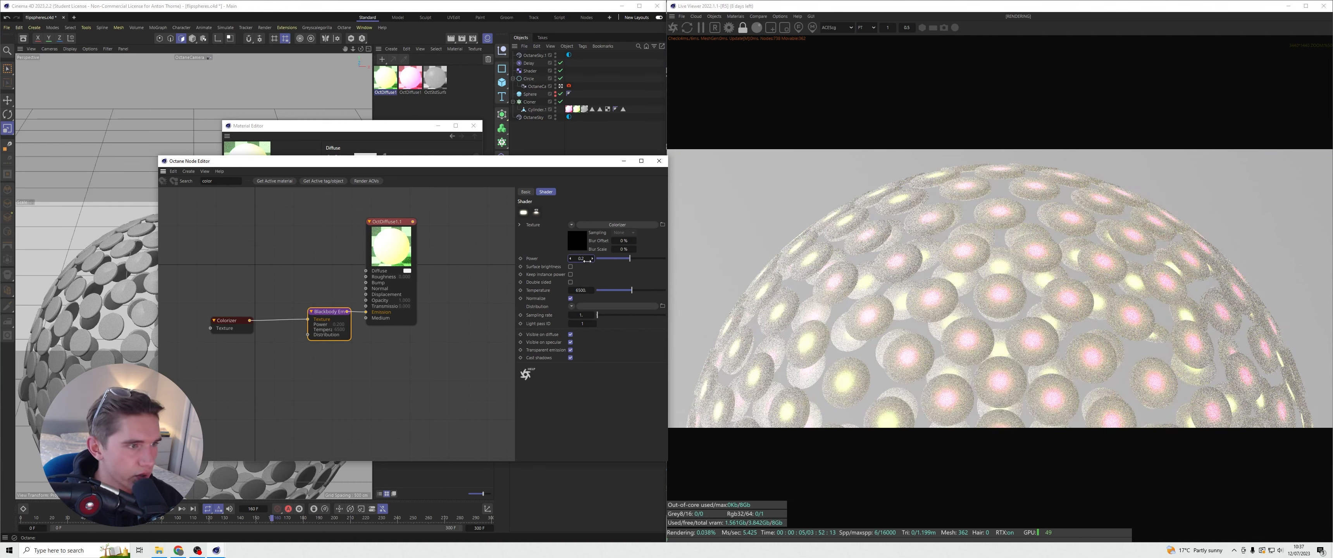
{"action": "type", "text": ".1"}
{"action": "key", "text": "Return"}
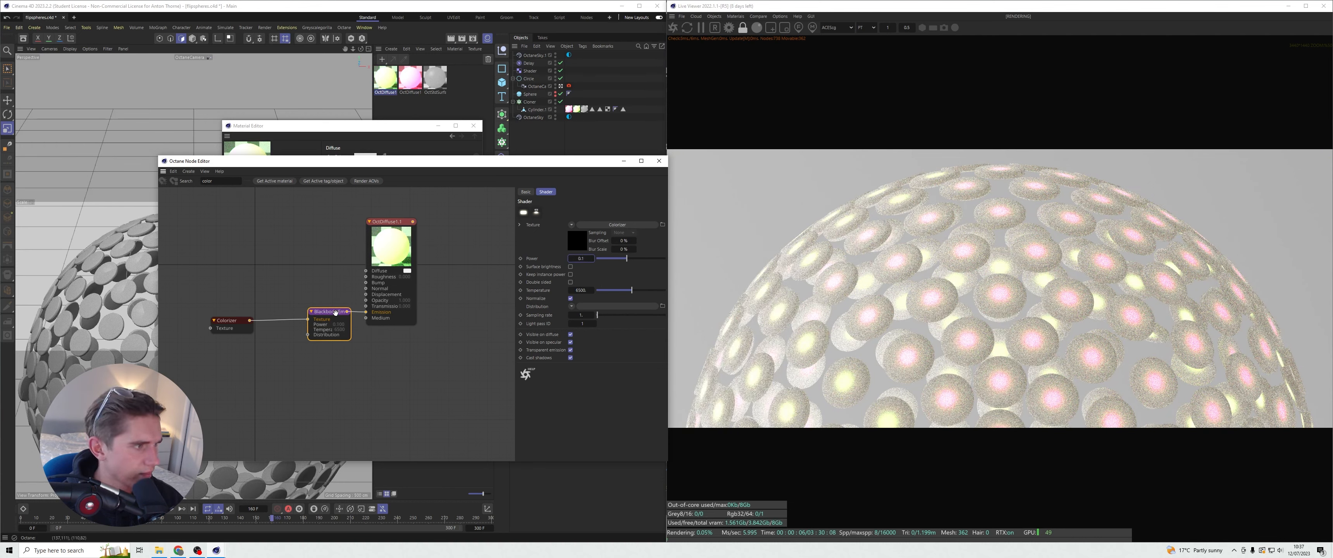
- Recolour the Colorizer gradient's end knot to a bright blue, then shift its hue slightly towards lighter blue
{"action": "left_click", "coordinate": [223, 328]}
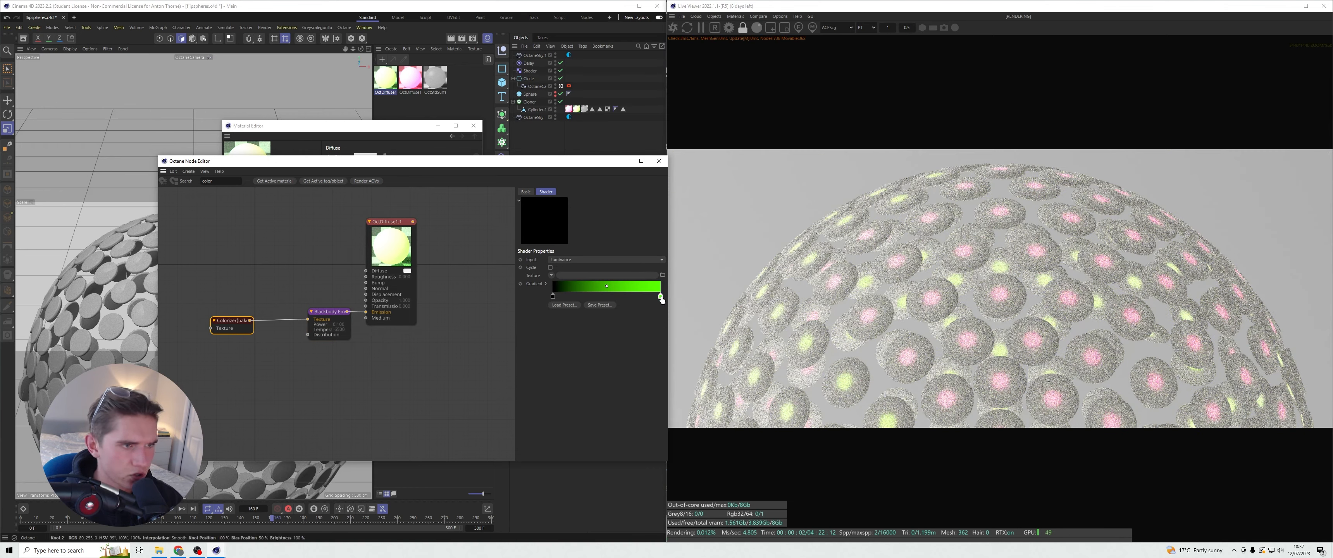
{"action": "double_click", "coordinate": [661, 299]}
{"action": "left_click_drag", "start_coordinate": [649, 313], "coordinate": [686, 313]}
{"action": "left_click", "coordinate": [646, 342]}
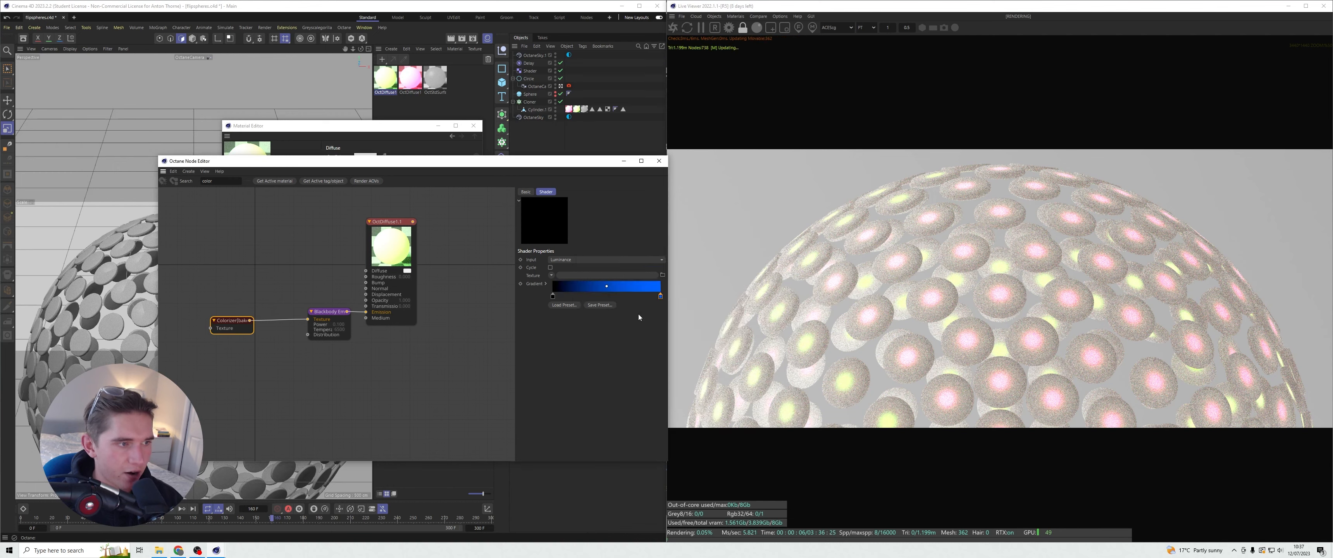
{"action": "left_click_drag", "start_coordinate": [578, 167], "coordinate": [532, 174]}
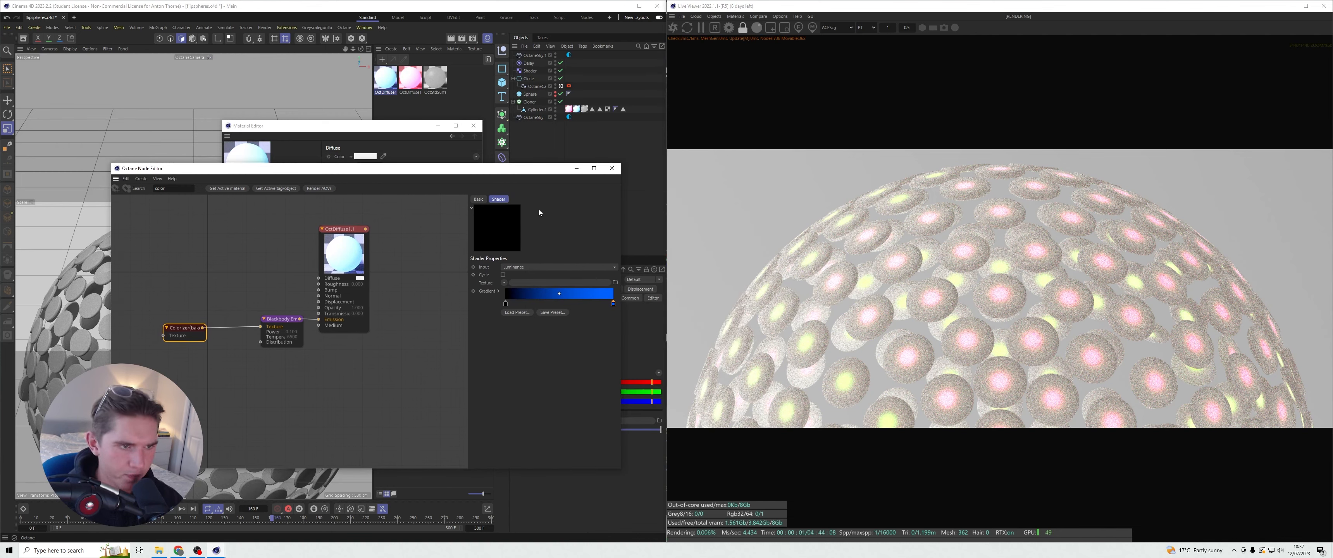
{"action": "double_click", "coordinate": [613, 303]}
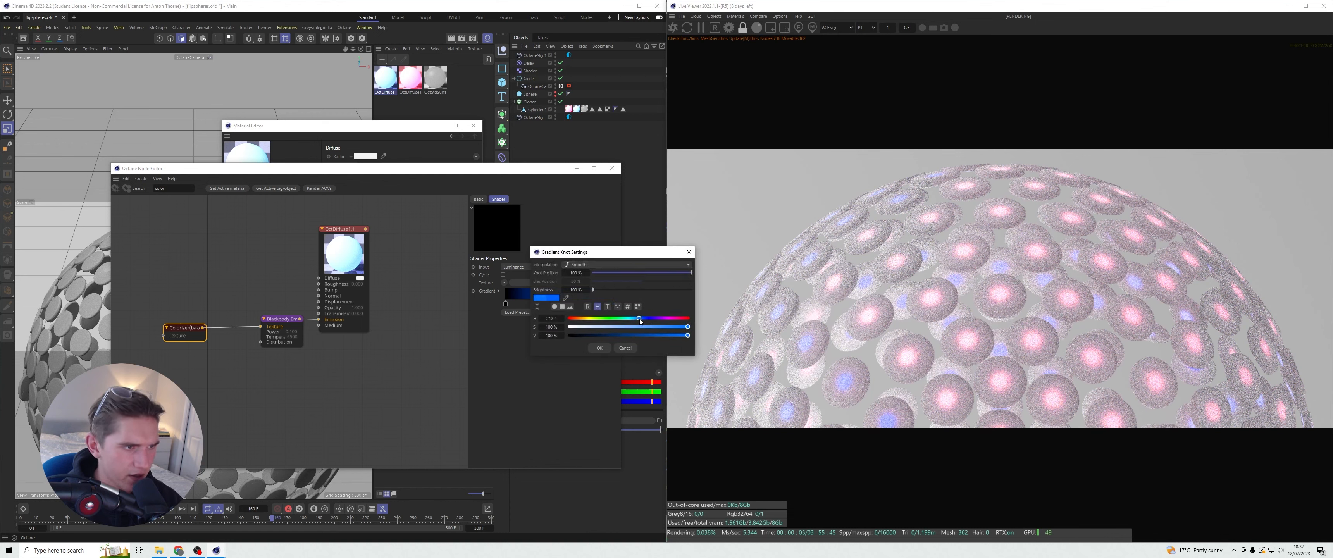
{"action": "left_click", "coordinate": [598, 348]}
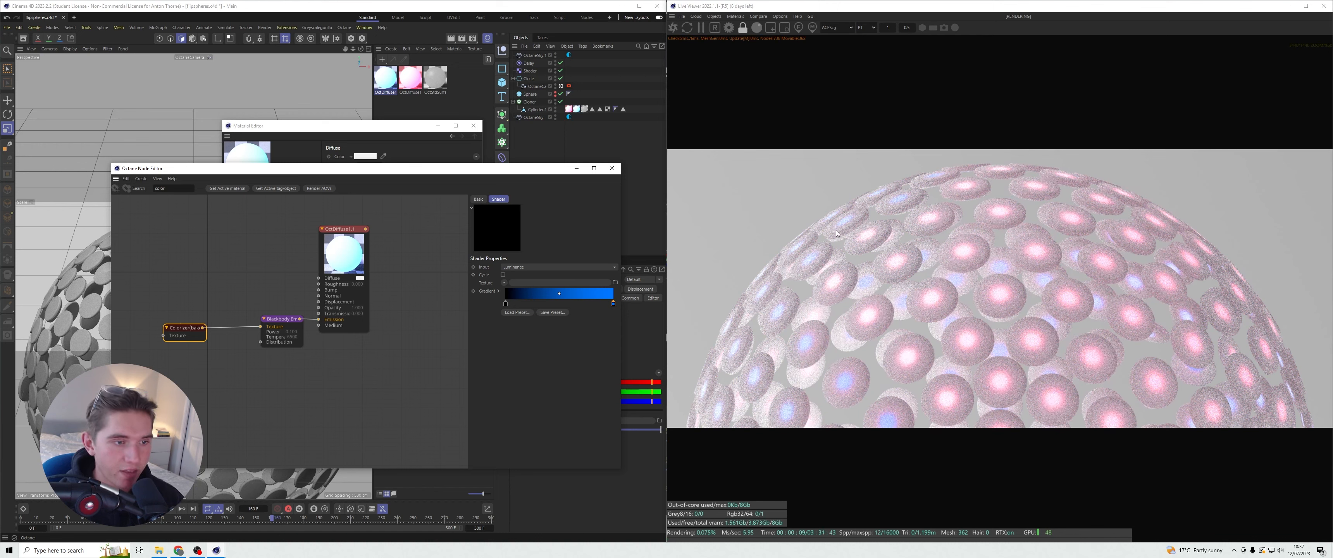
- Set the Blackbody emission power to 0.2, close the node and material editors, and save the project
{"action": "left_click", "coordinate": [275, 323]}
{"action": "type", "text": "0.2"}
{"action": "key", "text": "Return"}
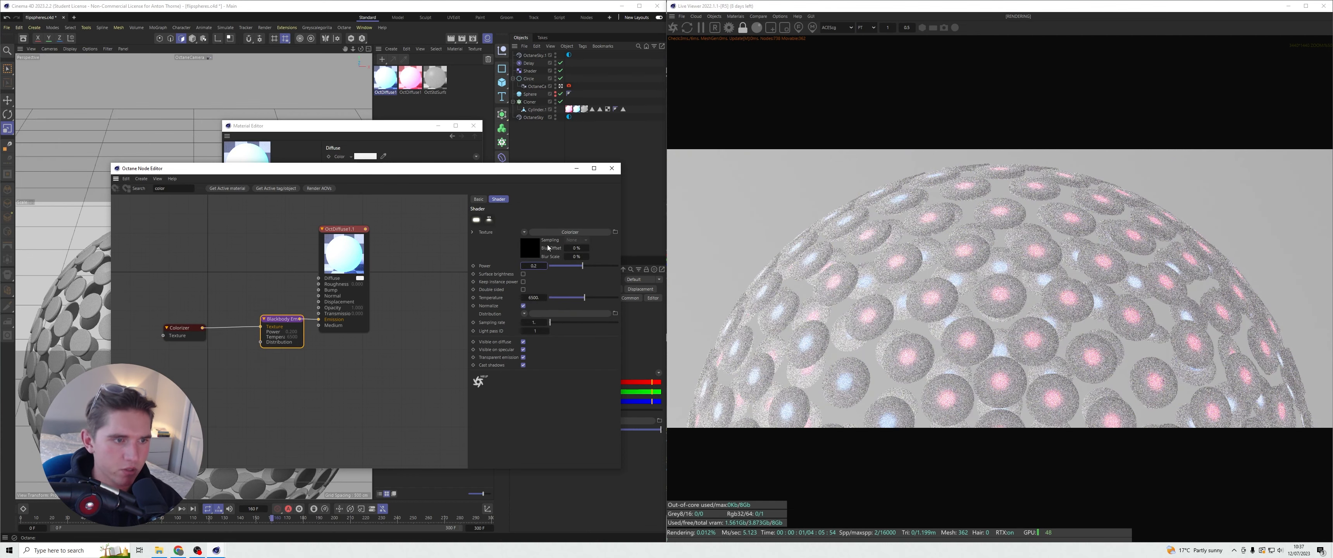
{"action": "left_click", "coordinate": [576, 169]}
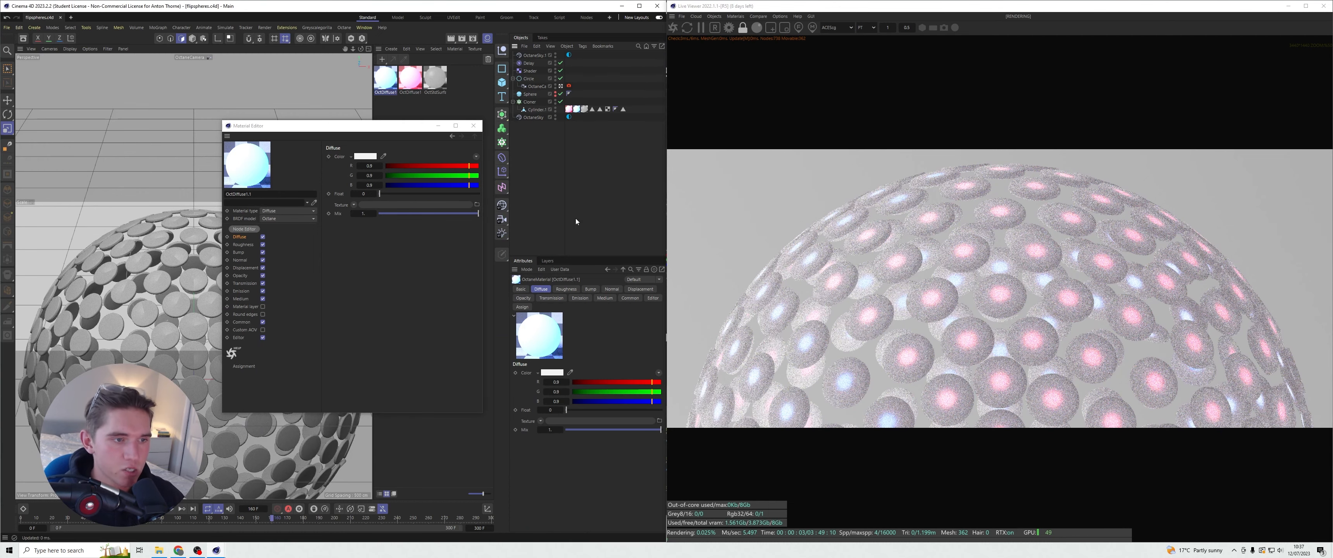
{"action": "left_click", "coordinate": [473, 125]}
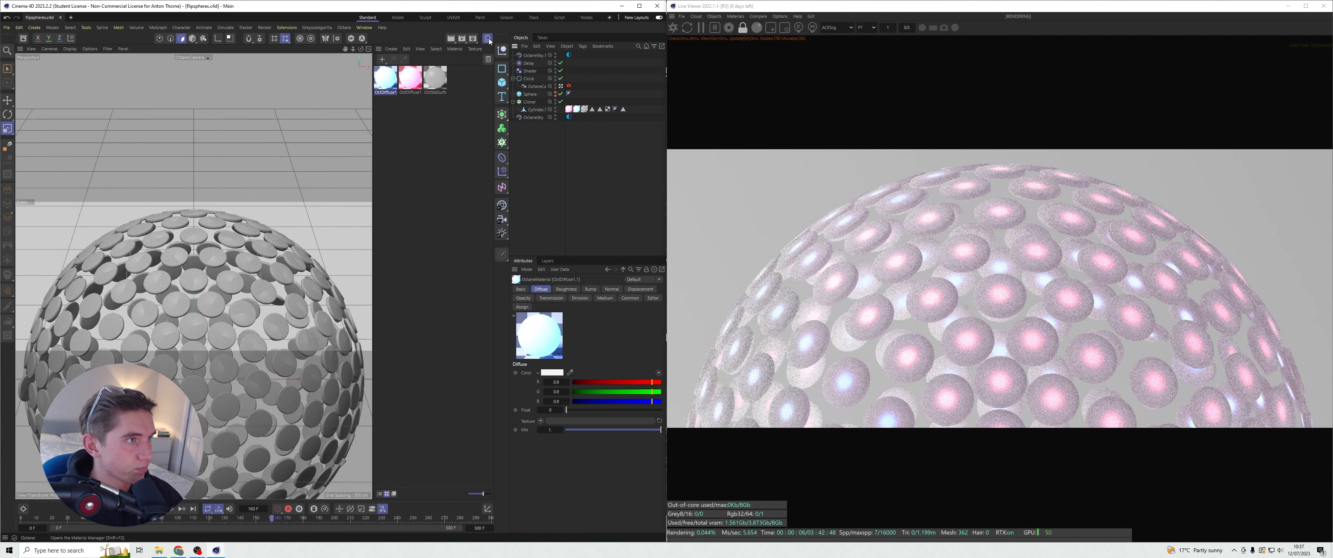
{"action": "key", "text": "ctrl+s"}
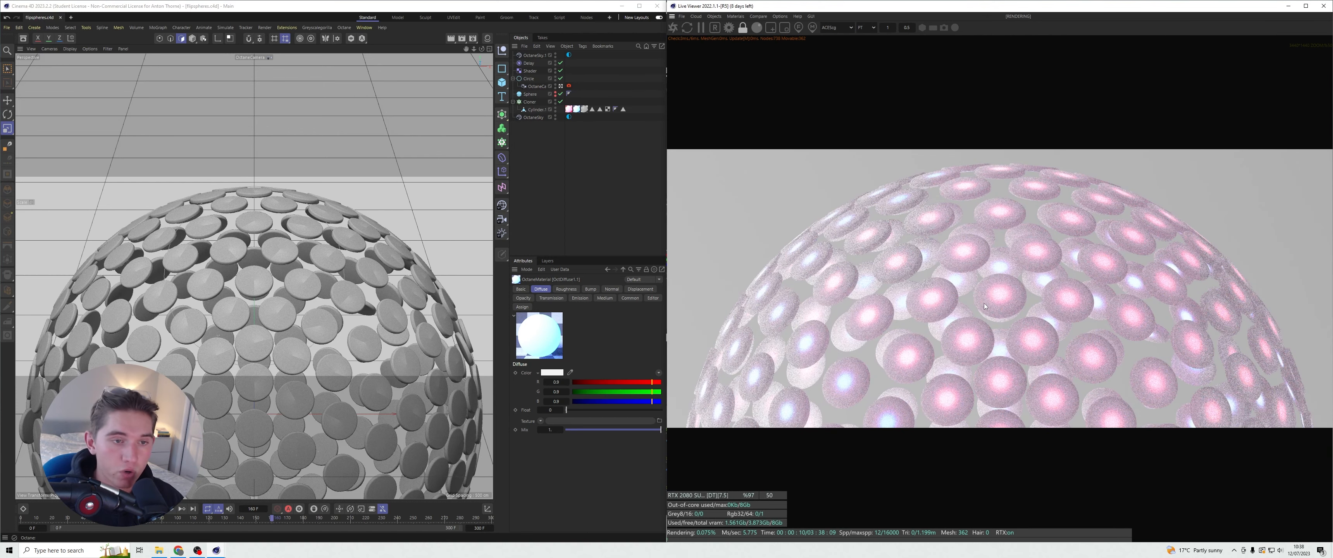
- Copy the cylinder under the Cloner and paste it into a new empty project
{"action": "left_click", "coordinate": [616, 229]}
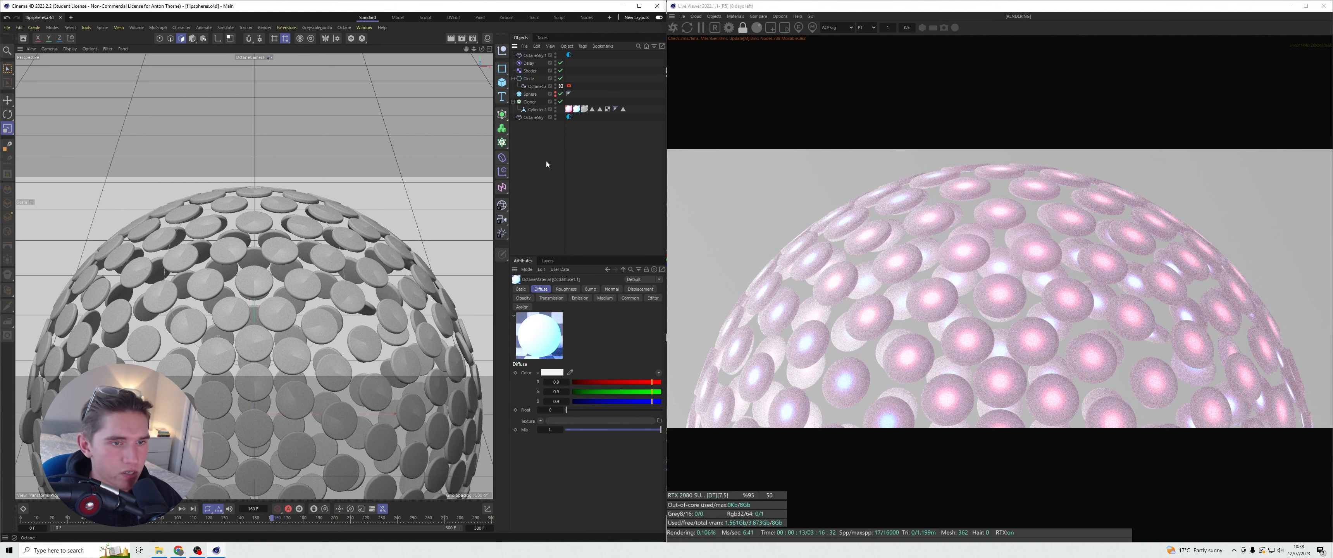
{"action": "left_click", "coordinate": [533, 110]}
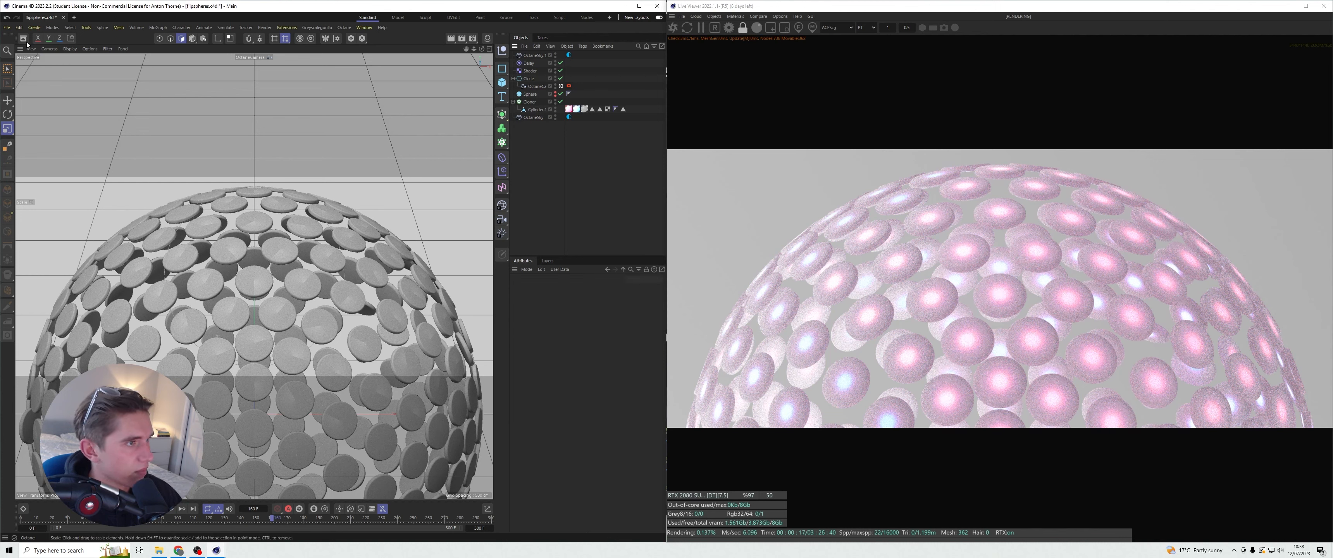
{"action": "left_click", "coordinate": [7, 27]}
{"action": "left_click", "coordinate": [23, 34]}
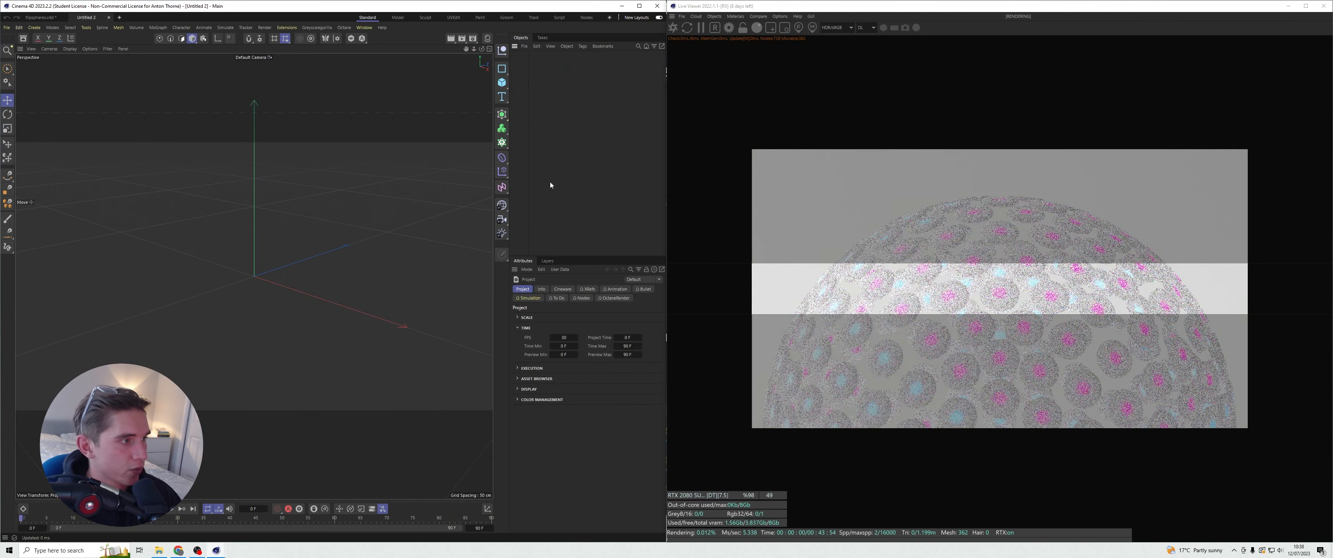
{"action": "key", "text": "ctrl+v"}
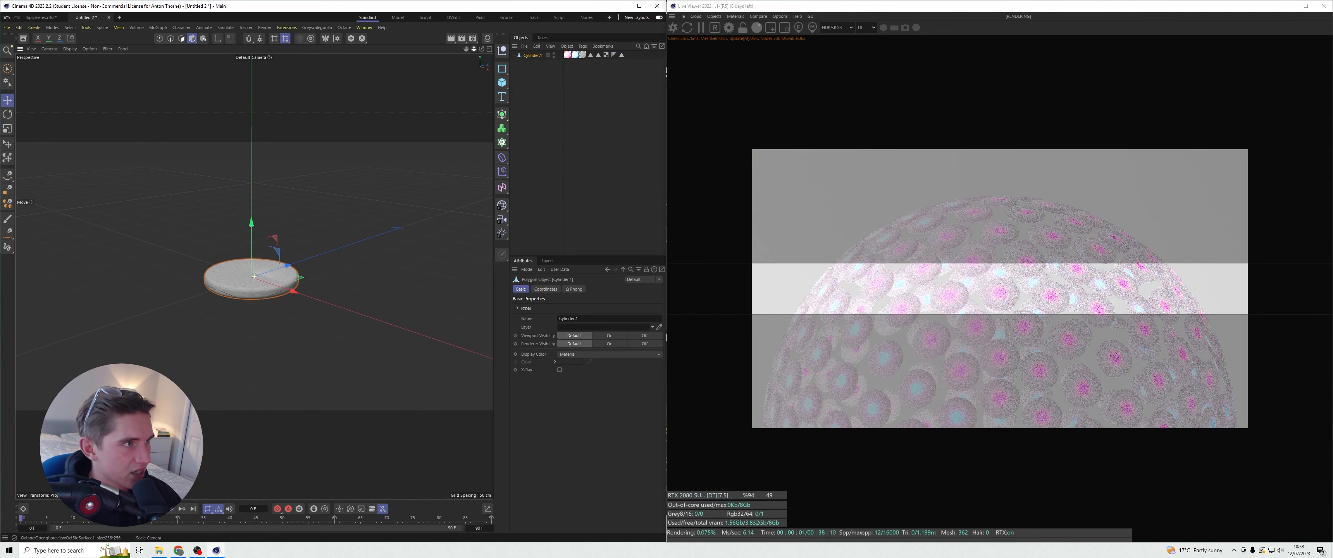
- Show the pasted disc up close with Gouraud Shading (Lines) so its edge structure can be seen
{"action": "left_click_drag", "start_coordinate": [474, 48], "coordinate": [480, 72]}
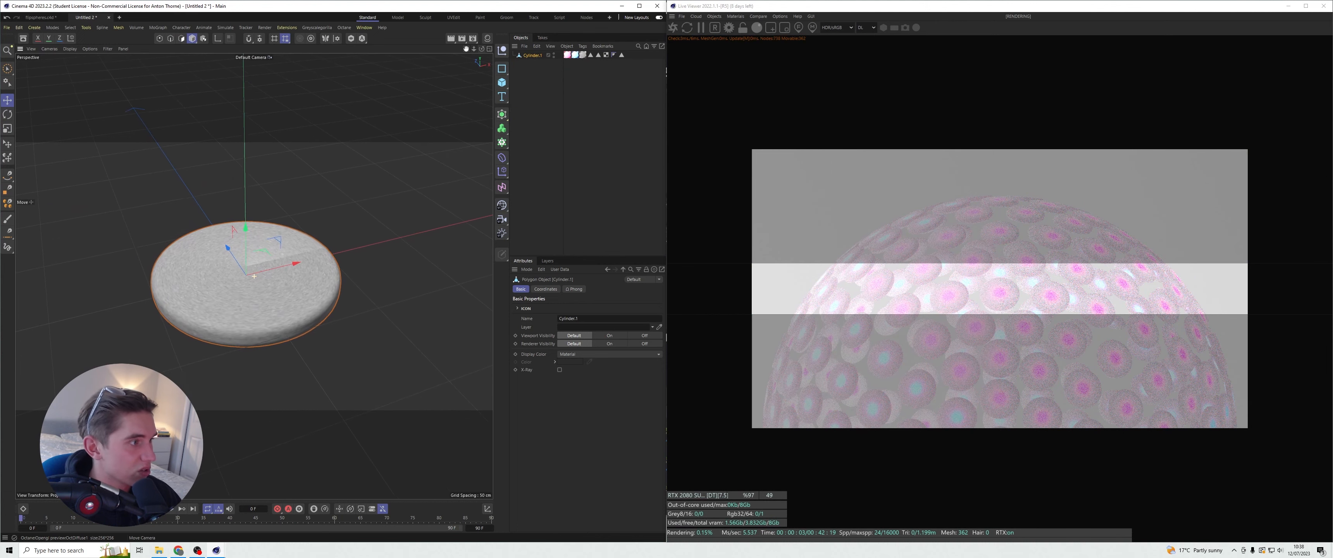
{"action": "left_click", "coordinate": [110, 89]}
{"action": "left_click", "coordinate": [70, 49]}
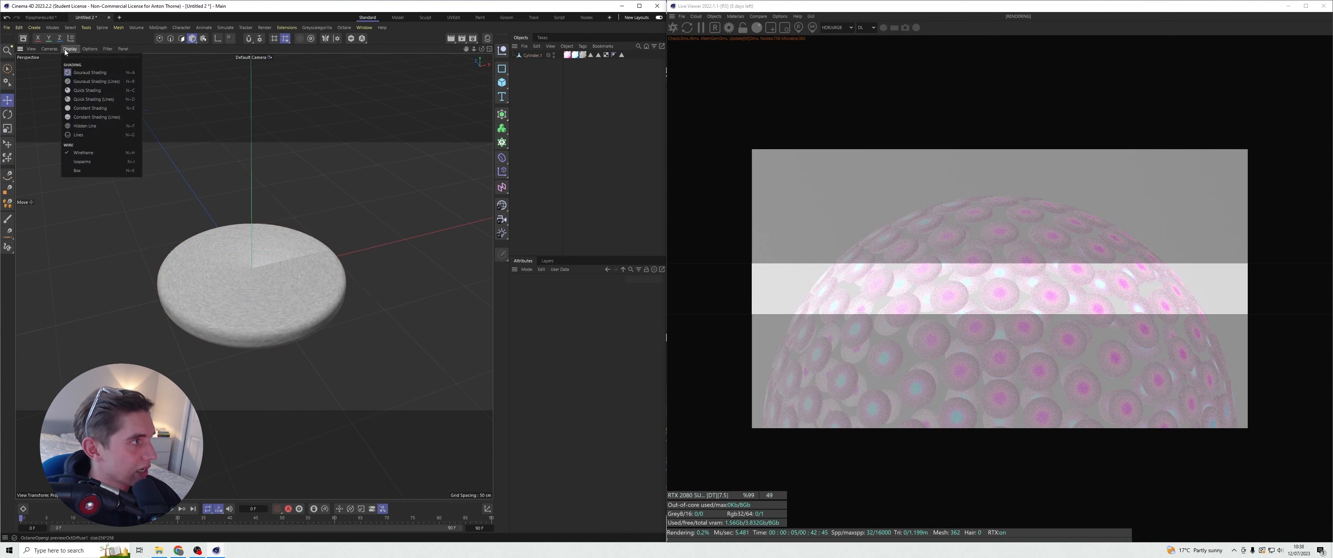
{"action": "left_click", "coordinate": [75, 82]}
{"action": "scroll", "coordinate": [249, 296], "scroll_direction": "up", "scroll_amount": 3}
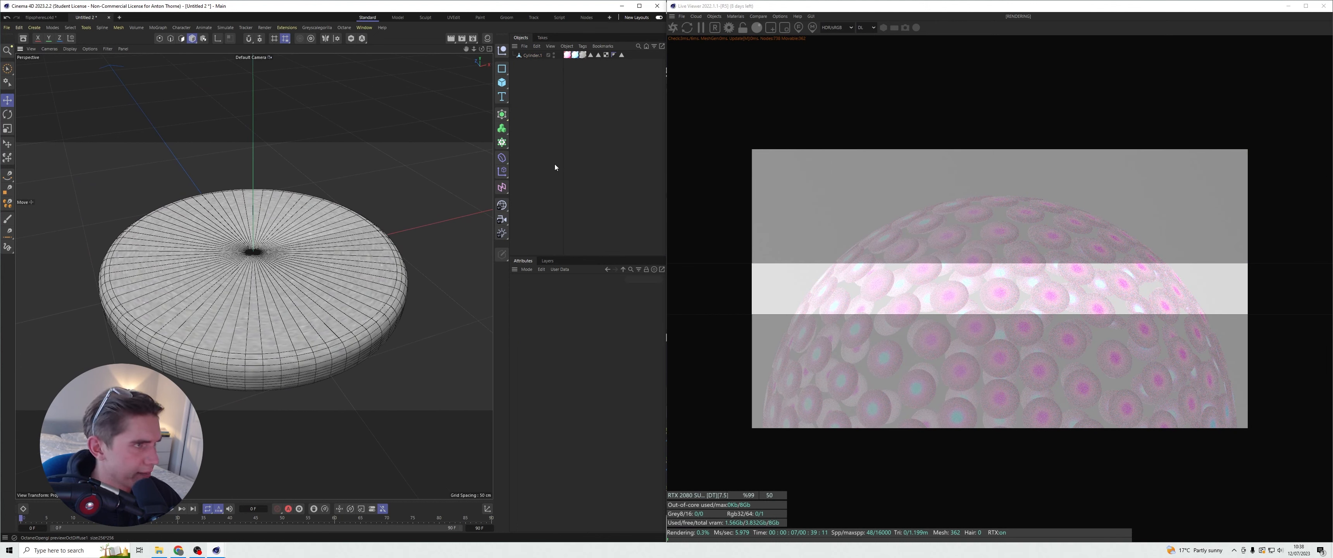
- Add several concentric loop cuts on the disc's top face near the rim with Loop/Path Cut in edge mode
{"action": "left_click", "coordinate": [170, 39]}
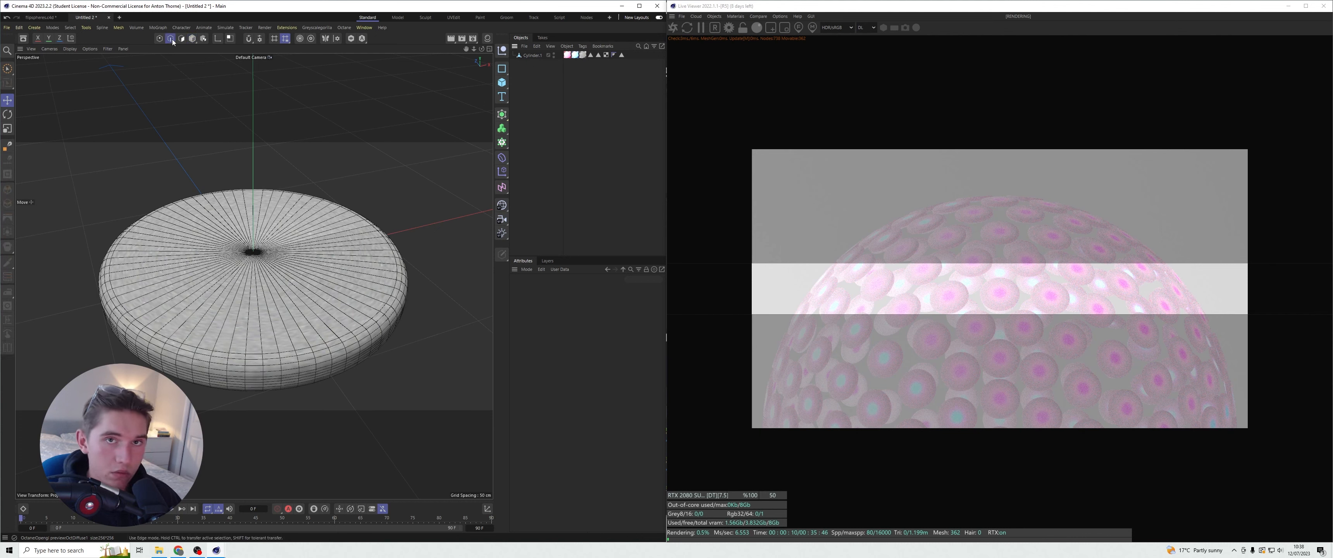
{"action": "left_click", "coordinate": [532, 55]}
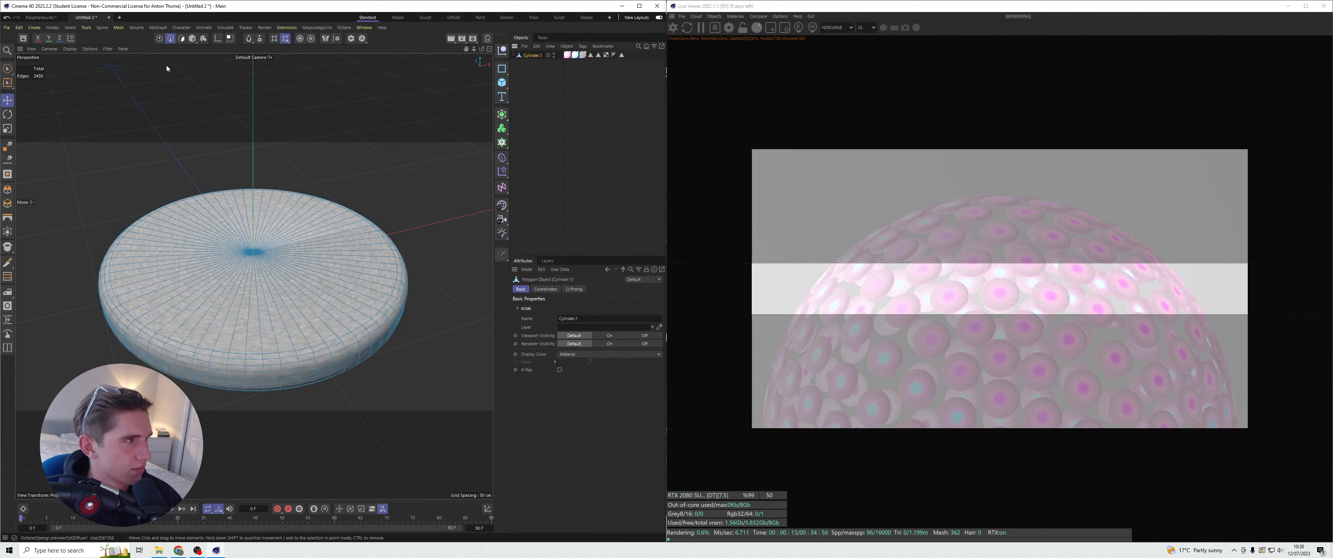
{"action": "left_click", "coordinate": [71, 28]}
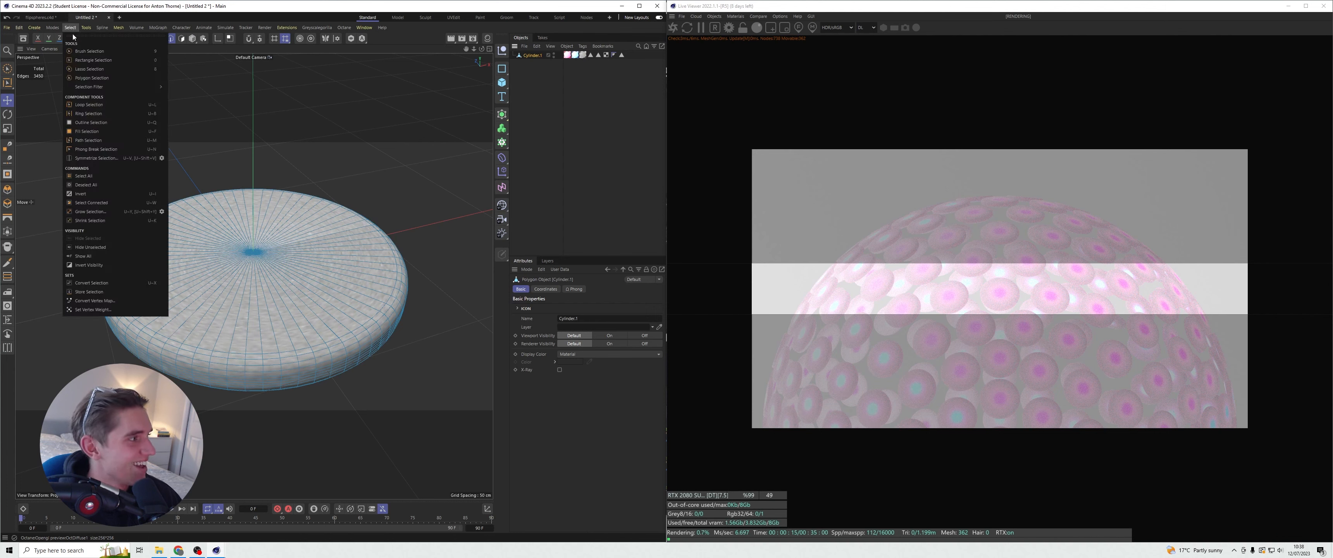
{"action": "left_click", "coordinate": [233, 232]}
{"action": "left_click", "coordinate": [274, 269]}
{"action": "right_click", "coordinate": [273, 269]}
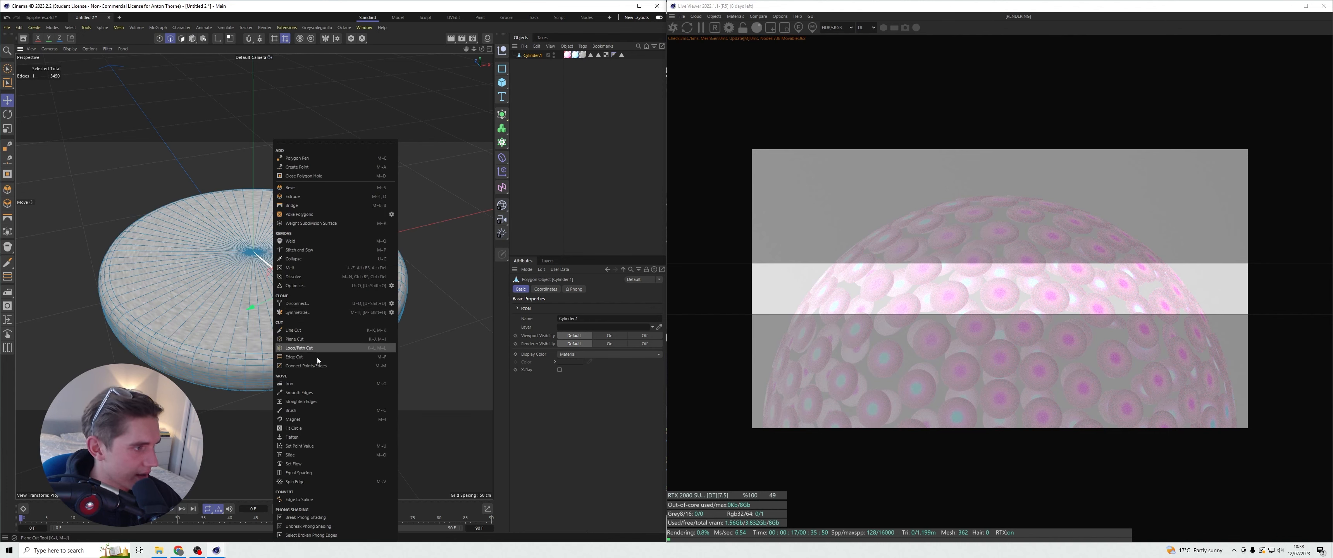
{"action": "left_click", "coordinate": [316, 348]}
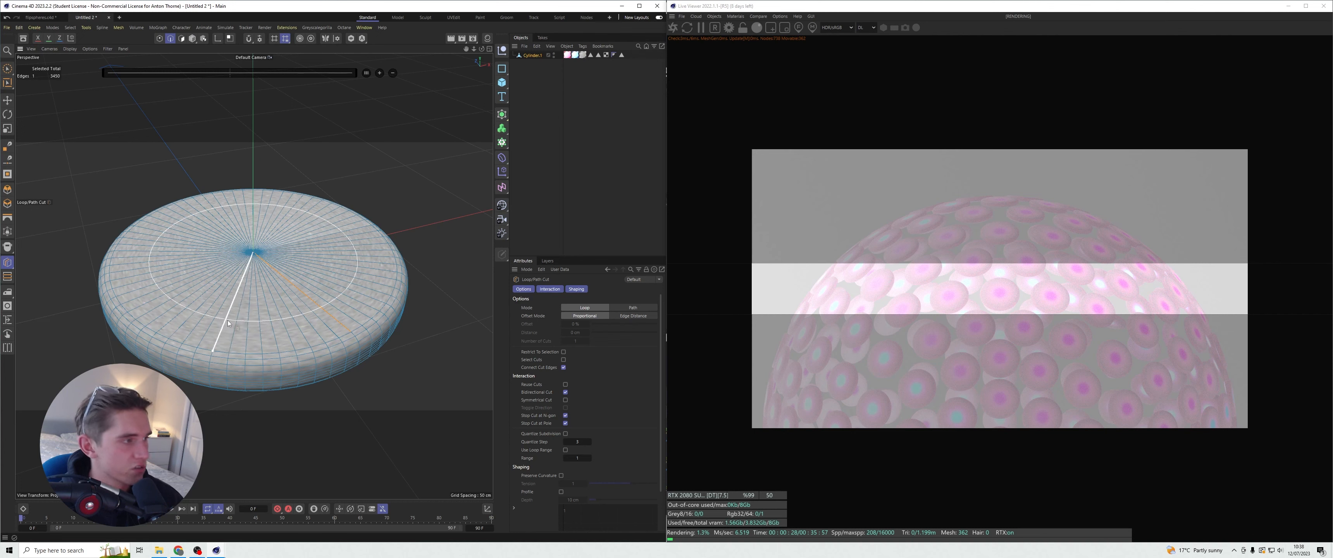
{"action": "left_click", "coordinate": [236, 334]}
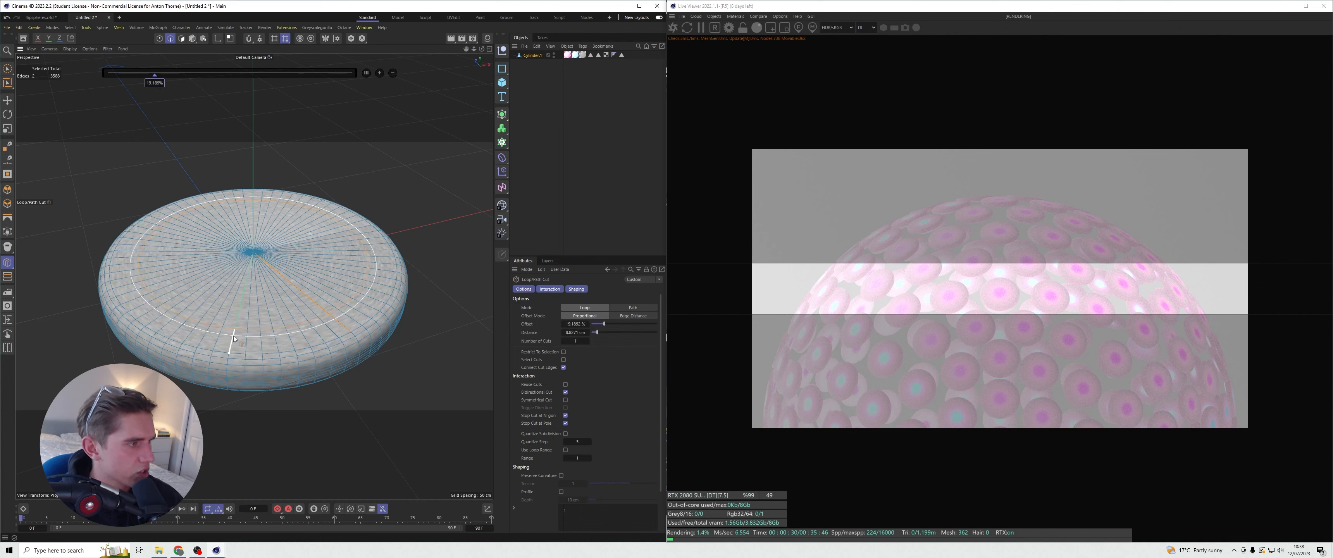
{"action": "left_click", "coordinate": [235, 337]}
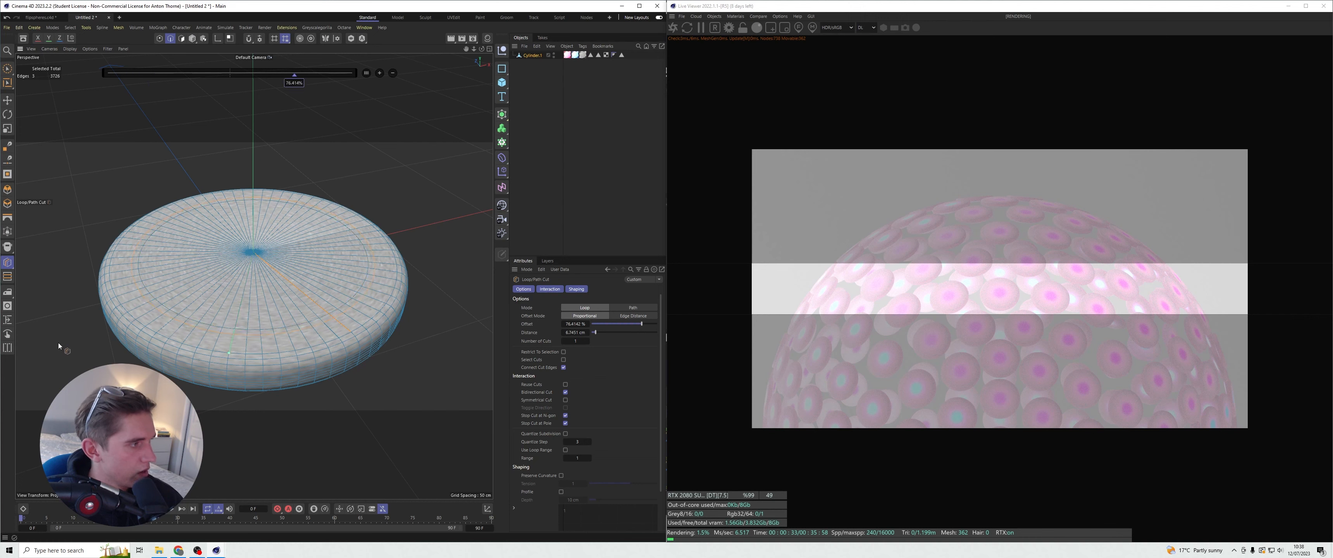
{"action": "scroll", "coordinate": [378, 321], "scroll_direction": "up", "scroll_amount": 3}
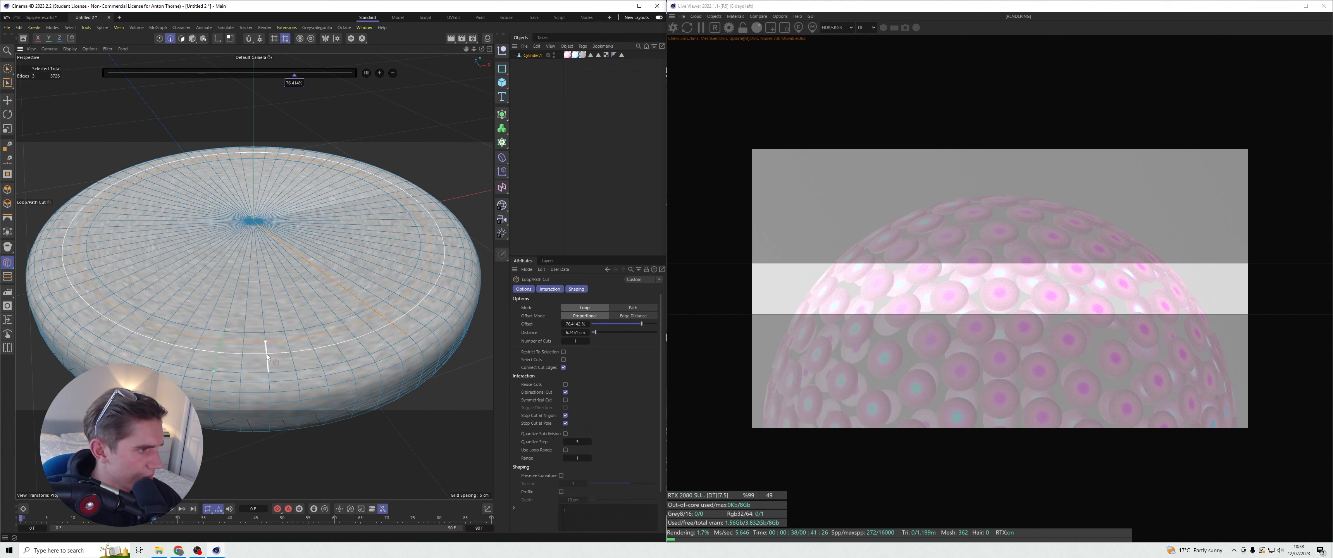
{"action": "left_click", "coordinate": [263, 307]}
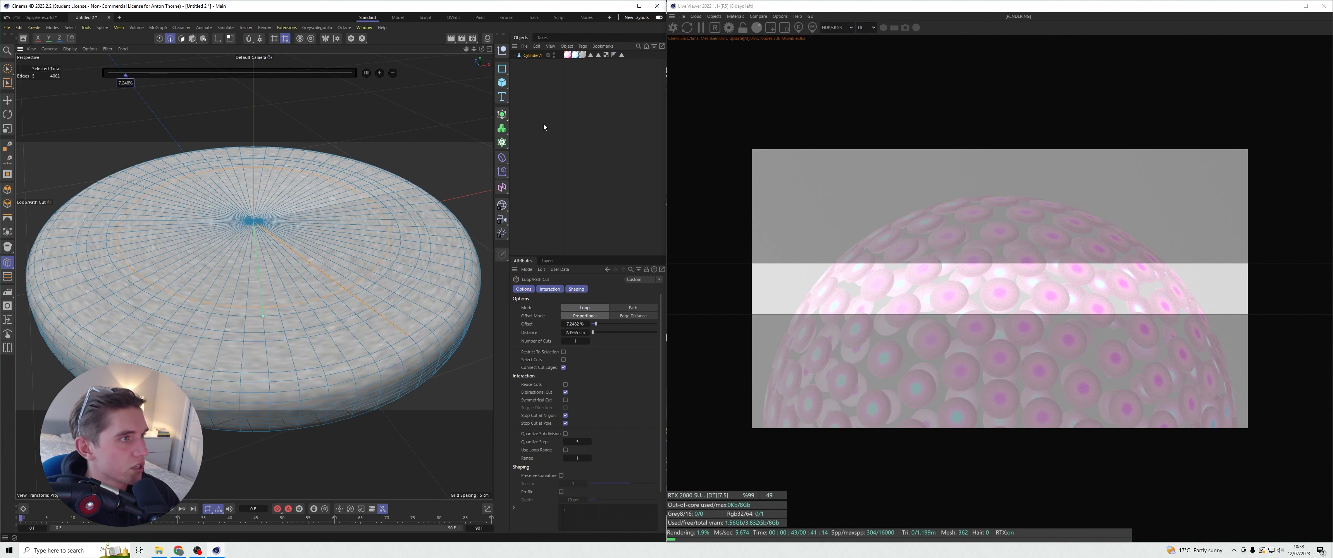
- Loop-select two concentric polygon rings on the disc's top face in polygon mode
{"action": "left_click", "coordinate": [71, 27]}
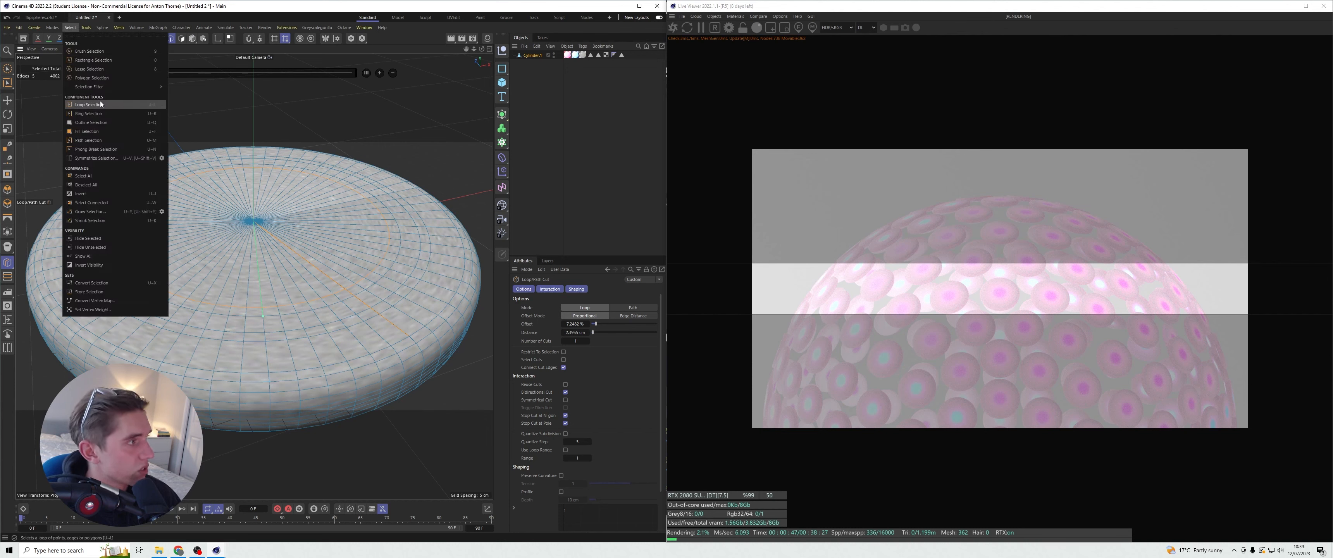
{"action": "left_click", "coordinate": [93, 112]}
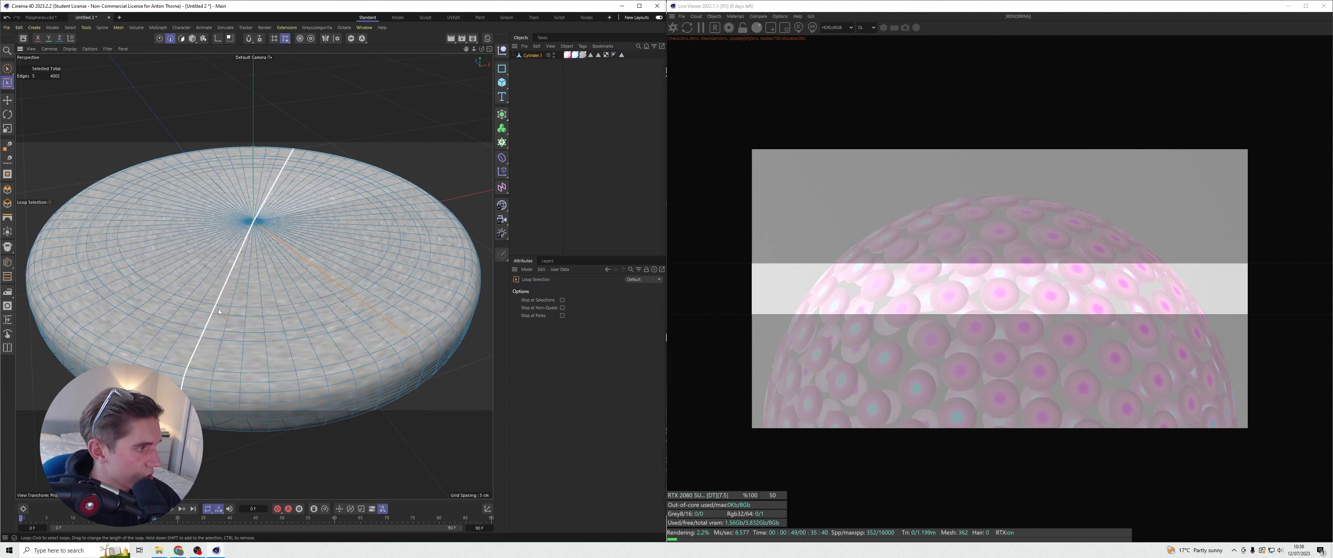
{"action": "left_click", "coordinate": [181, 38]}
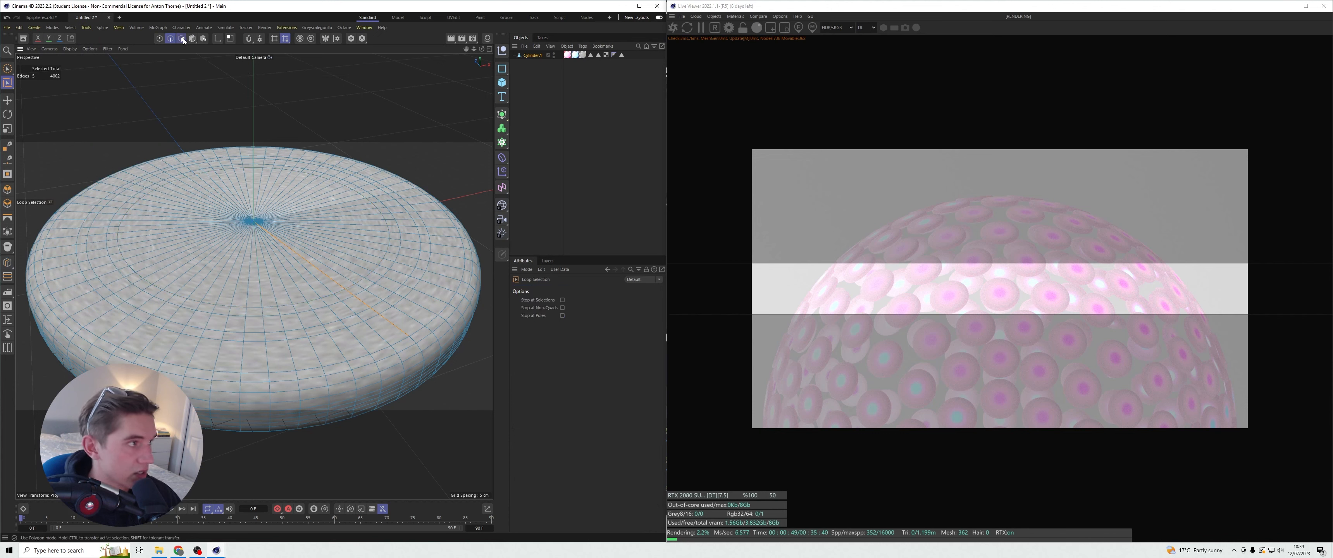
{"action": "left_click", "coordinate": [149, 287]}
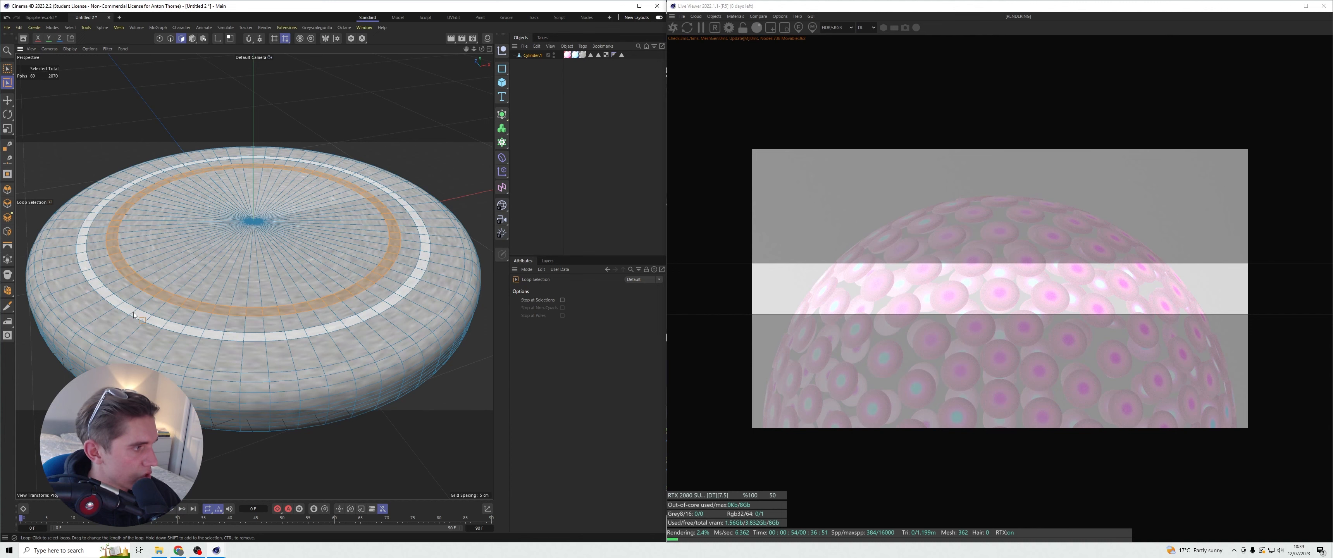
{"action": "left_click", "coordinate": [133, 314], "text": "shift"}
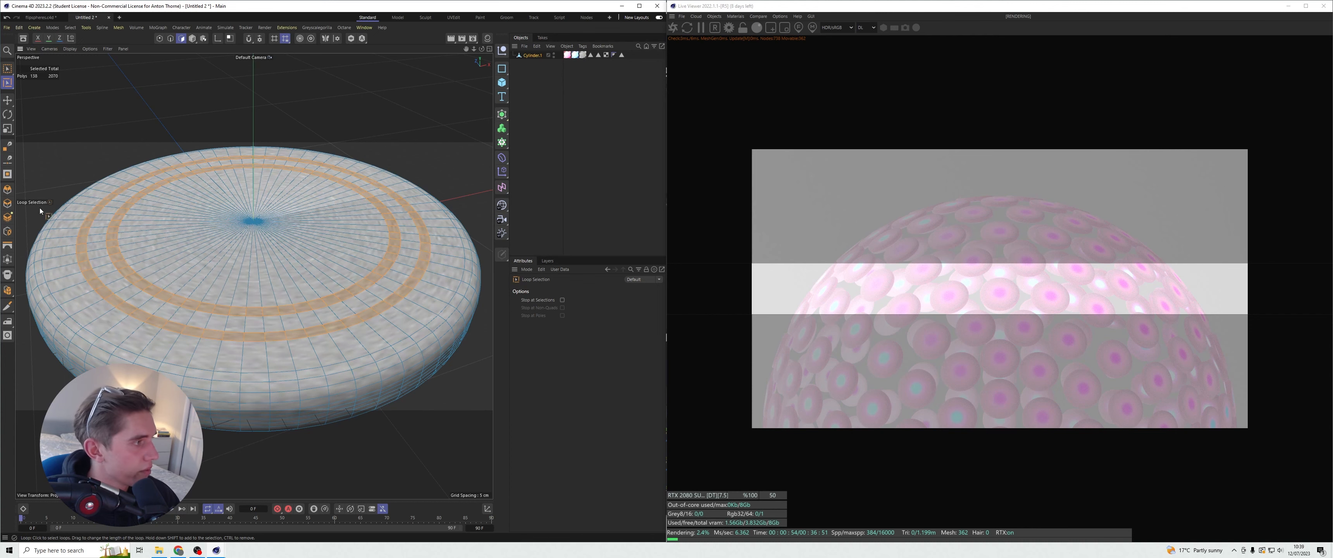
- Try to move the two selected polygon rings vertically, and undo the move
{"action": "left_click", "coordinate": [8, 129]}
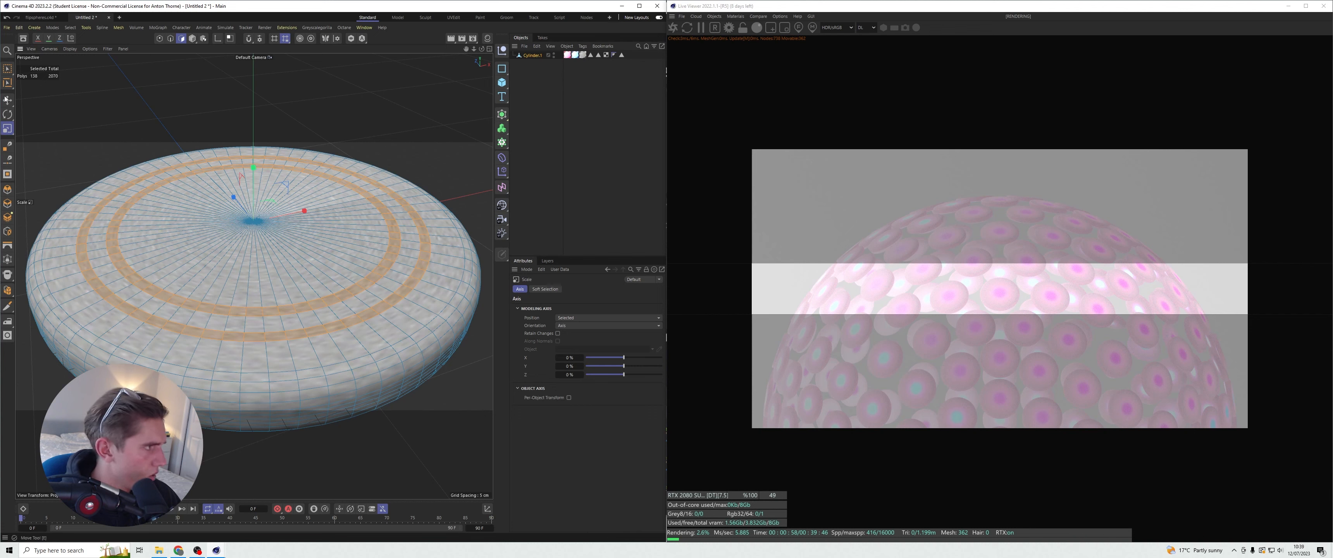
{"action": "key", "text": "e"}
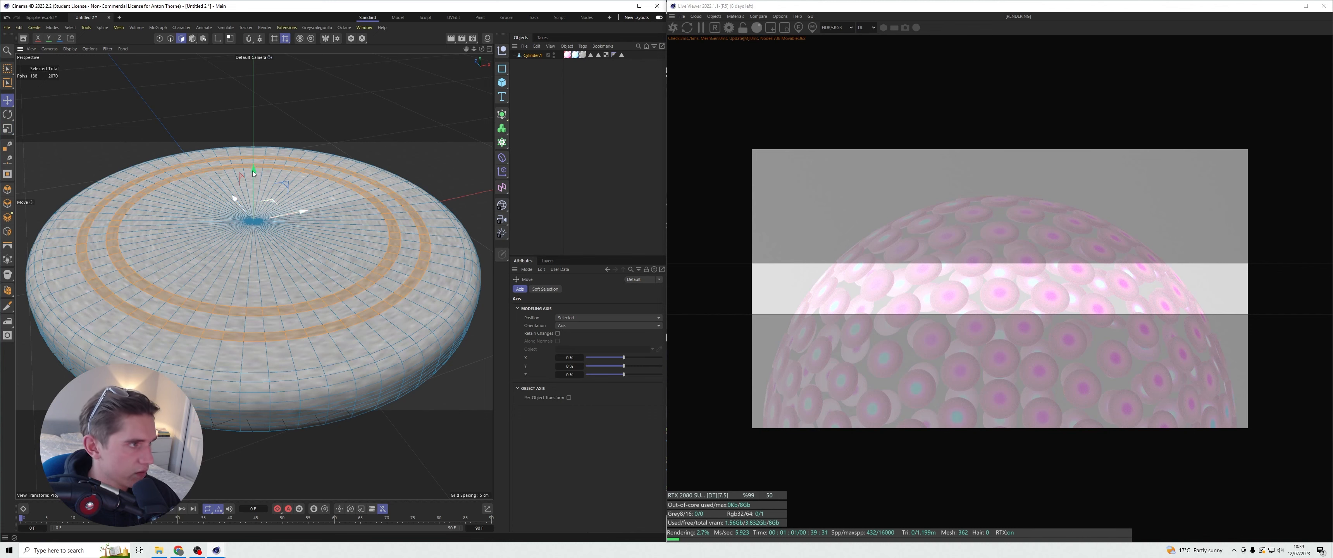
{"action": "left_click_drag", "start_coordinate": [254, 173], "coordinate": [258, 175]}
{"action": "key", "text": "ctrl+z"}
- Compare the disc's surface in plain Gouraud Shading with its edge structure in Gouraud Shading (Lines)
{"action": "left_click", "coordinate": [540, 164]}
{"action": "mouse_move", "coordinate": [474, 49]}
{"action": "left_mouse_down"}
{"action": "mouse_move", "coordinate": [482, 119]}
{"action": "mouse_move", "coordinate": [482, 38]}
{"action": "mouse_move", "coordinate": [481, 103]}
{"action": "mouse_move", "coordinate": [481, 48]}
{"action": "mouse_move", "coordinate": [481, 104]}
{"action": "mouse_move", "coordinate": [445, 48]}
{"action": "mouse_move", "coordinate": [481, 39]}
{"action": "left_mouse_up"}
{"action": "left_click", "coordinate": [70, 49]}
{"action": "left_click", "coordinate": [79, 73]}
{"action": "left_click", "coordinate": [70, 49]}
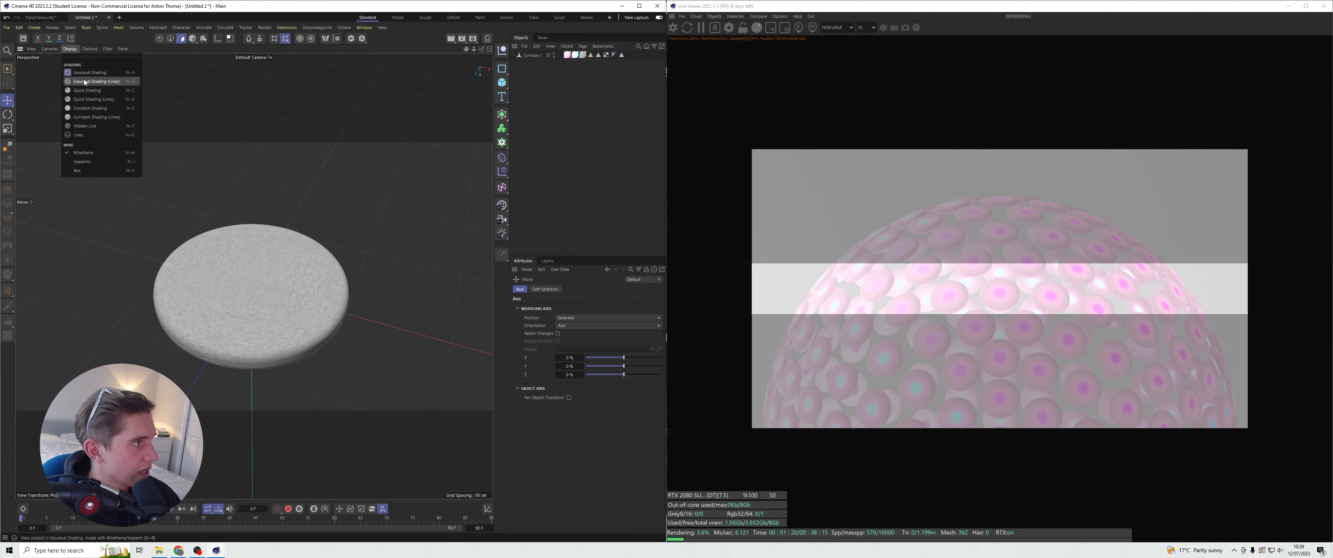
{"action": "left_click", "coordinate": [86, 67]}
{"action": "scroll", "coordinate": [245, 299], "scroll_direction": "up", "scroll_amount": 2}
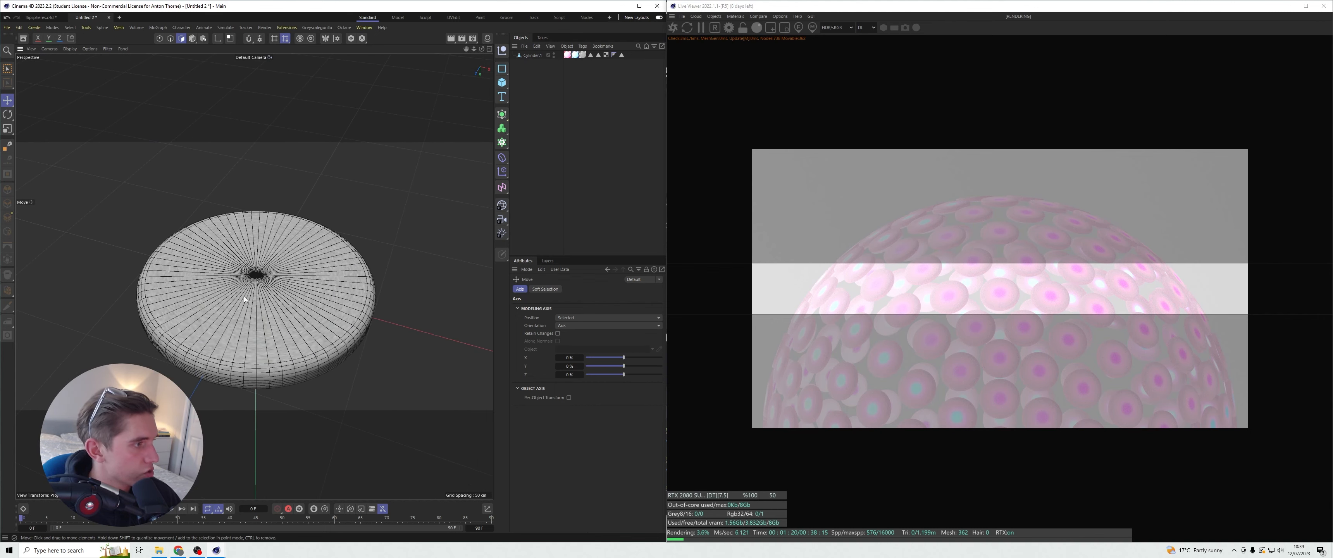
- Add two closely spaced concentric loop cuts on the disc's top face near the rim with Loop/Path Cut in edge mode
{"action": "left_click", "coordinate": [71, 28]}
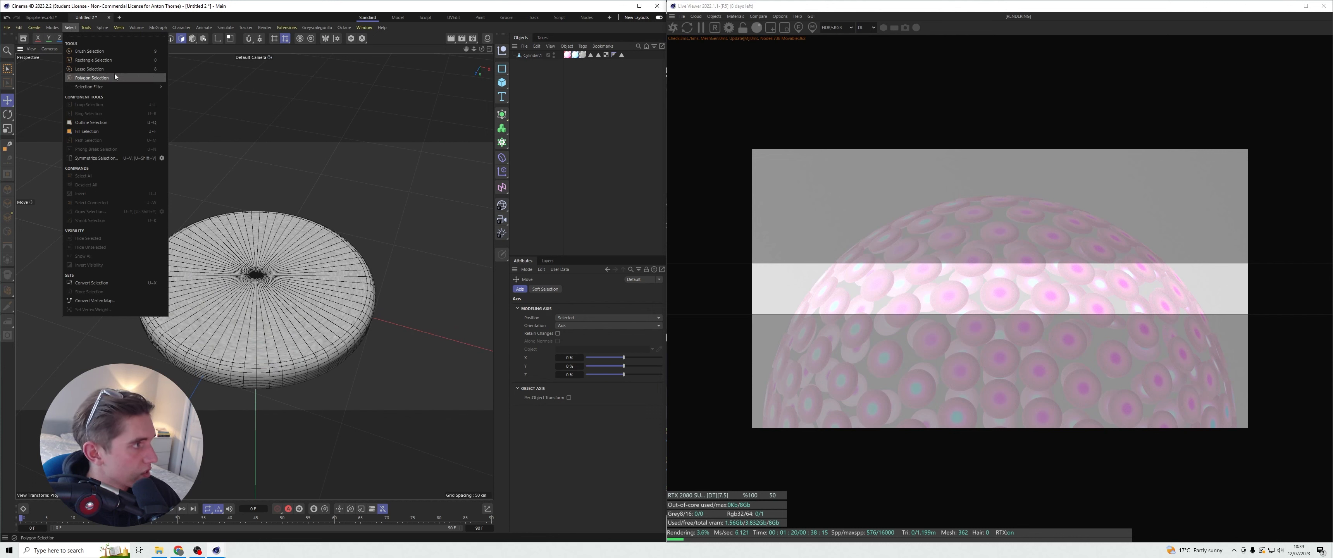
{"action": "left_click", "coordinate": [231, 271]}
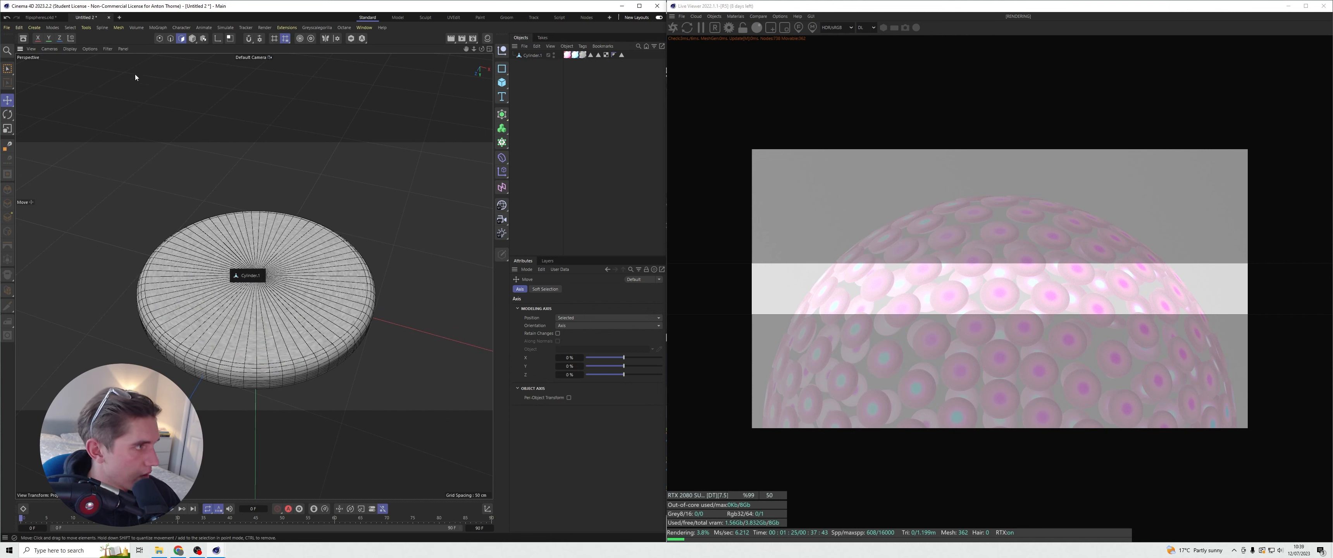
{"action": "left_click", "coordinate": [170, 38]}
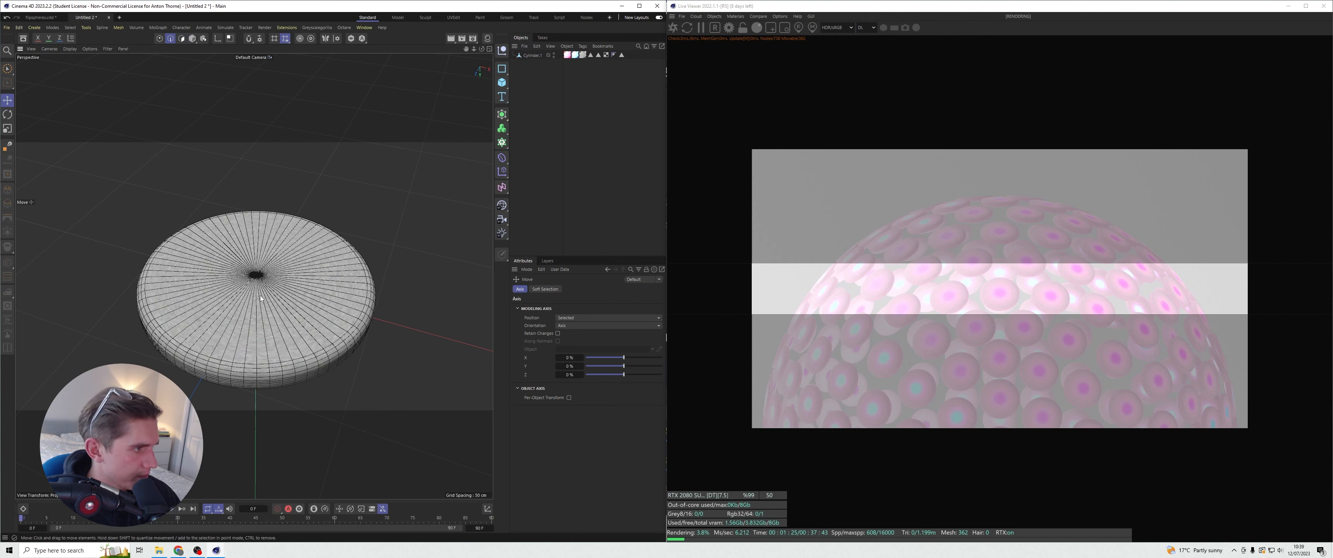
{"action": "left_click", "coordinate": [532, 55]}
{"action": "right_click", "coordinate": [289, 310]}
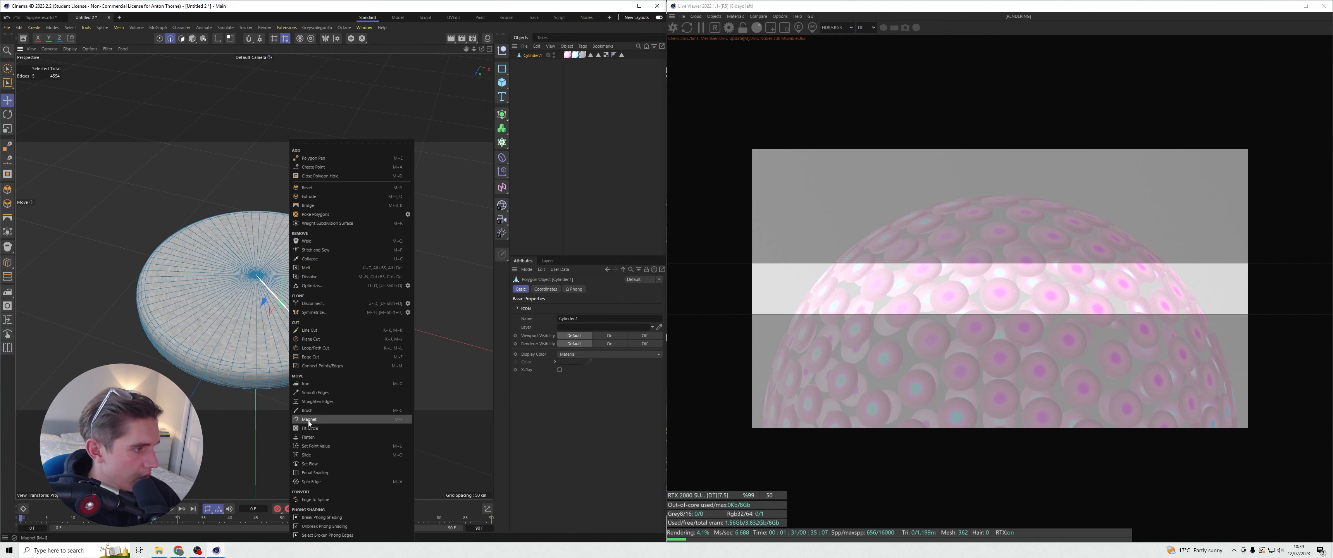
{"action": "left_click", "coordinate": [315, 348]}
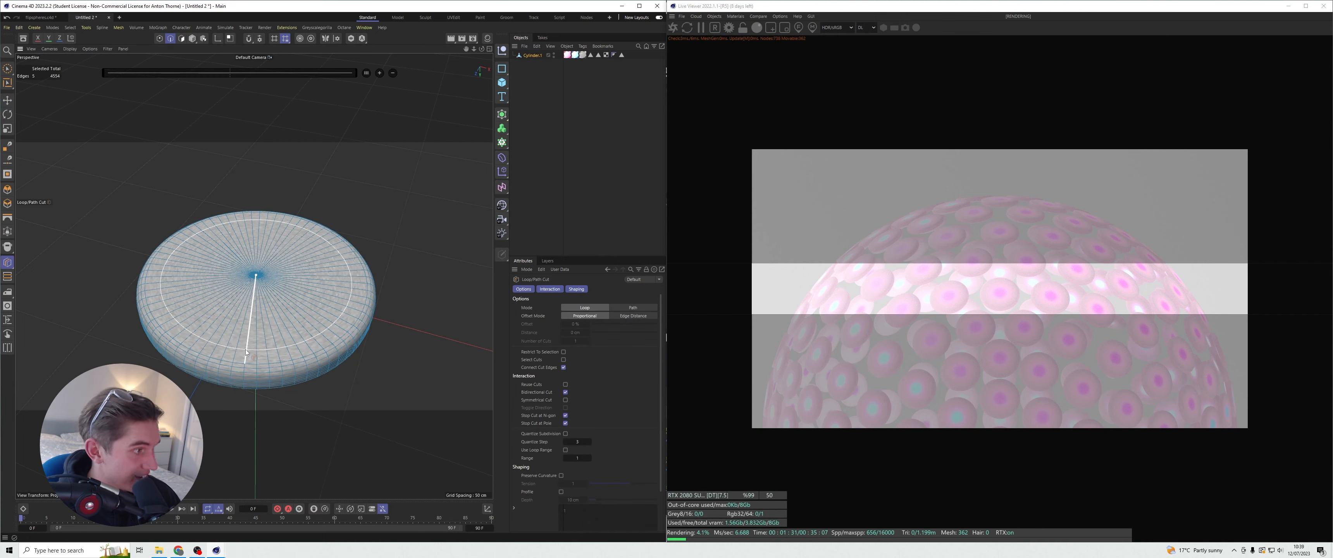
{"action": "left_click", "coordinate": [246, 345]}
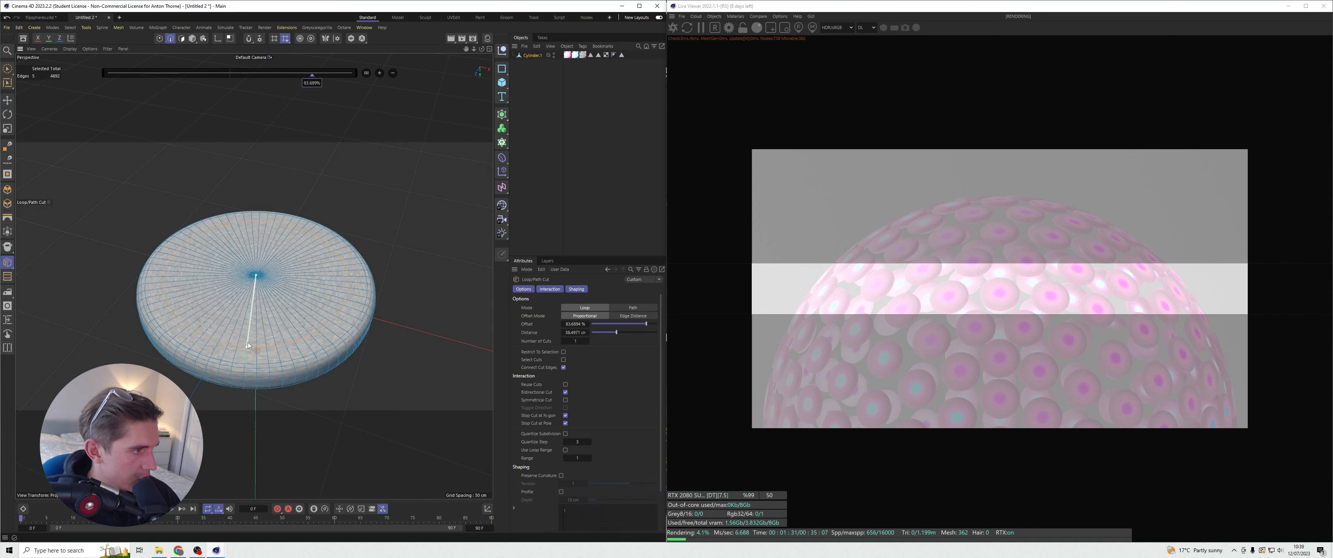
{"action": "left_click", "coordinate": [251, 342]}
{"action": "scroll", "coordinate": [230, 308], "scroll_direction": "up", "scroll_amount": 2}
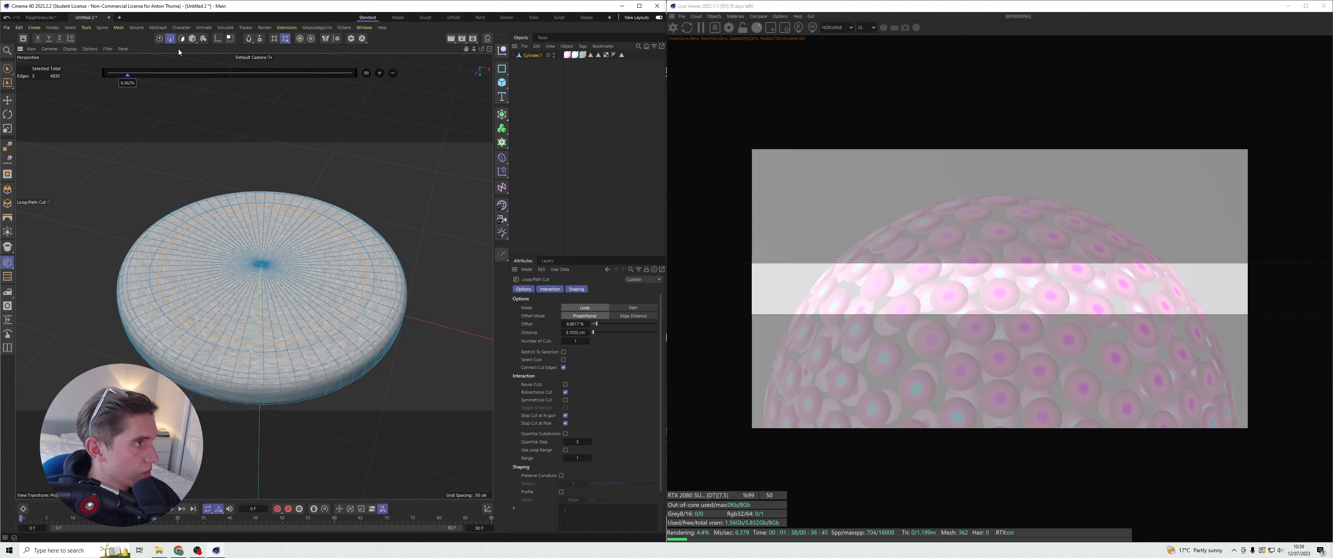
{"action": "key", "text": "Return"}
- Loop-select the narrow polygon ring between the new cuts and move it down into the disc to form a groove
{"action": "scroll", "coordinate": [225, 316], "scroll_direction": "up", "scroll_amount": 1}
{"action": "right_click", "coordinate": [233, 345]}
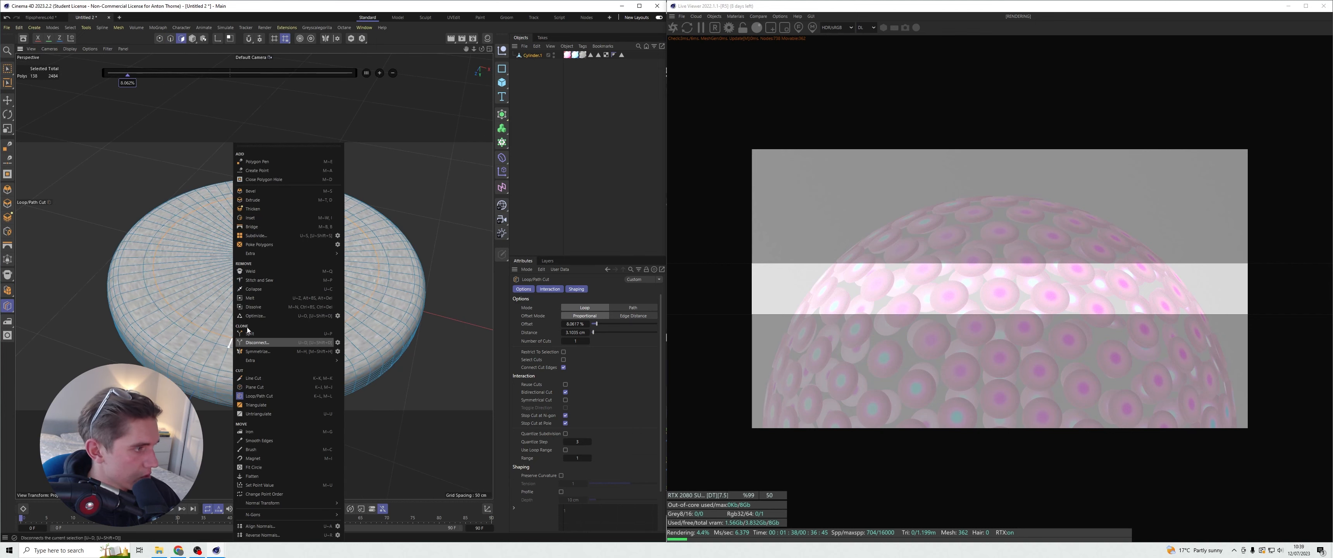
{"action": "left_click", "coordinate": [69, 28]}
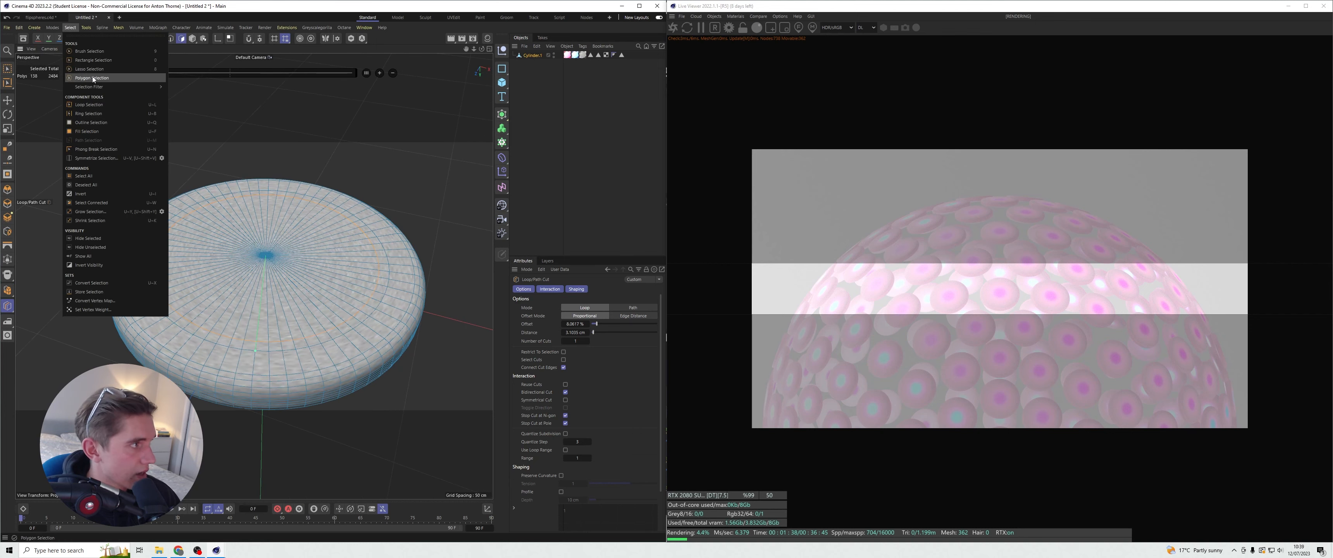
{"action": "left_click", "coordinate": [89, 105]}
{"action": "left_click", "coordinate": [176, 318]}
{"action": "left_click", "coordinate": [7, 100]}
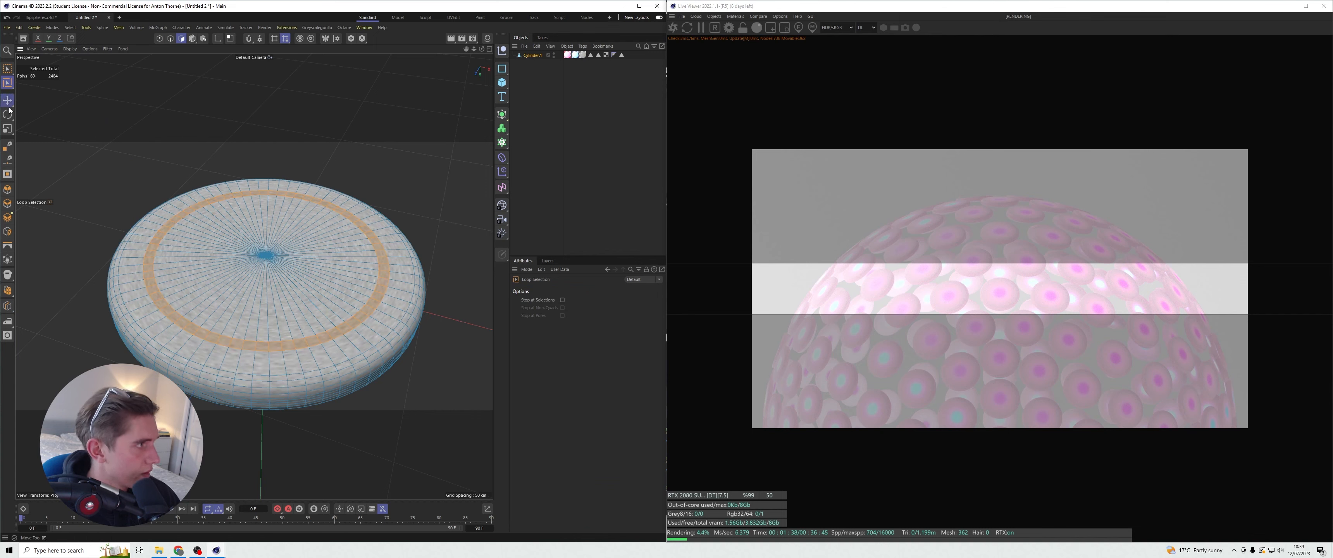
{"action": "left_click_drag", "start_coordinate": [265, 259], "coordinate": [267, 294]}
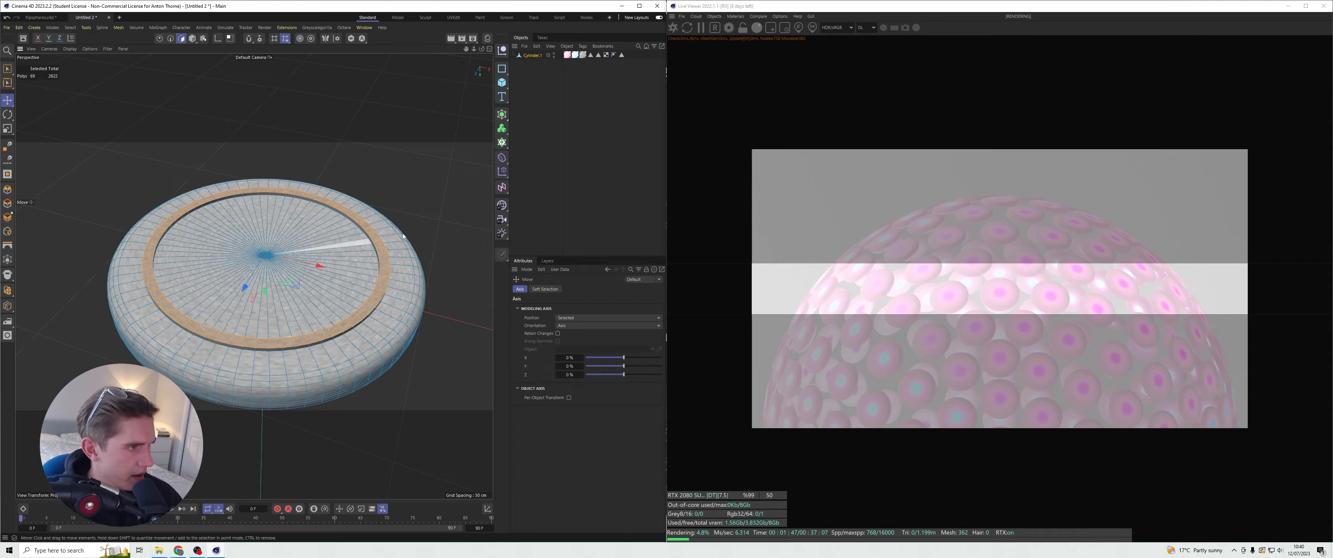
- Inspect the sunken groove on the disc up close in plain Gouraud Shading
{"action": "left_click", "coordinate": [299, 173]}
{"action": "mouse_move", "coordinate": [481, 49]}
{"action": "left_mouse_down"}
{"action": "mouse_move", "coordinate": [481, 75]}
{"action": "mouse_move", "coordinate": [481, 59]}
{"action": "left_mouse_up"}
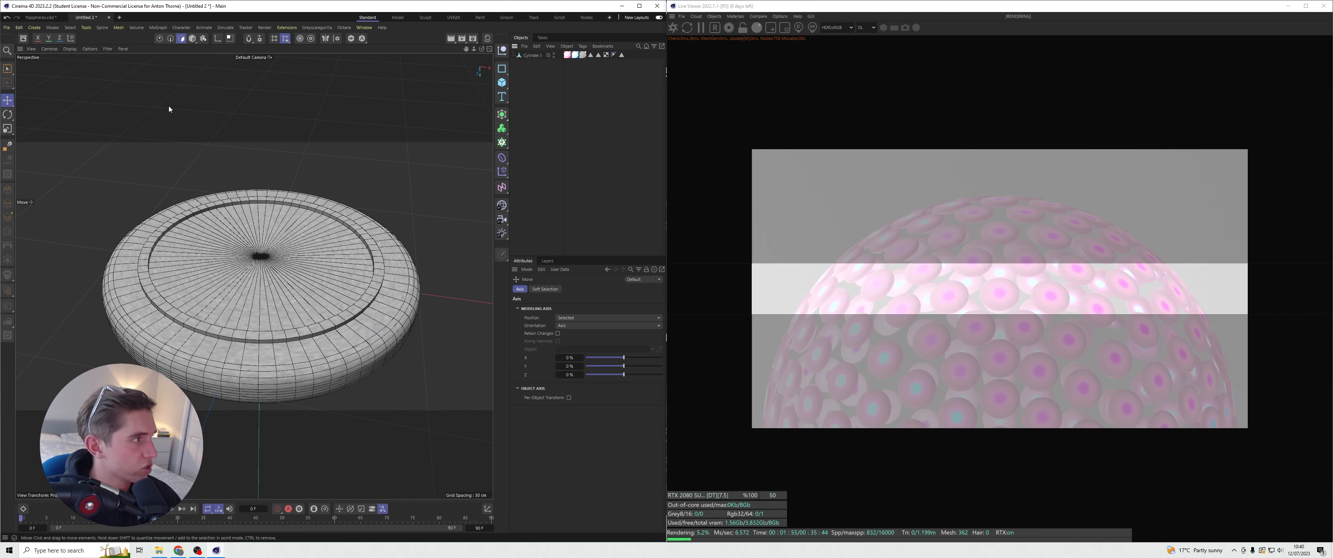
{"action": "left_click", "coordinate": [70, 49]}
{"action": "left_click", "coordinate": [86, 60]}
{"action": "scroll", "coordinate": [211, 251], "scroll_direction": "up", "scroll_amount": 3}
{"action": "scroll", "coordinate": [303, 232], "scroll_direction": "down", "scroll_amount": 1}
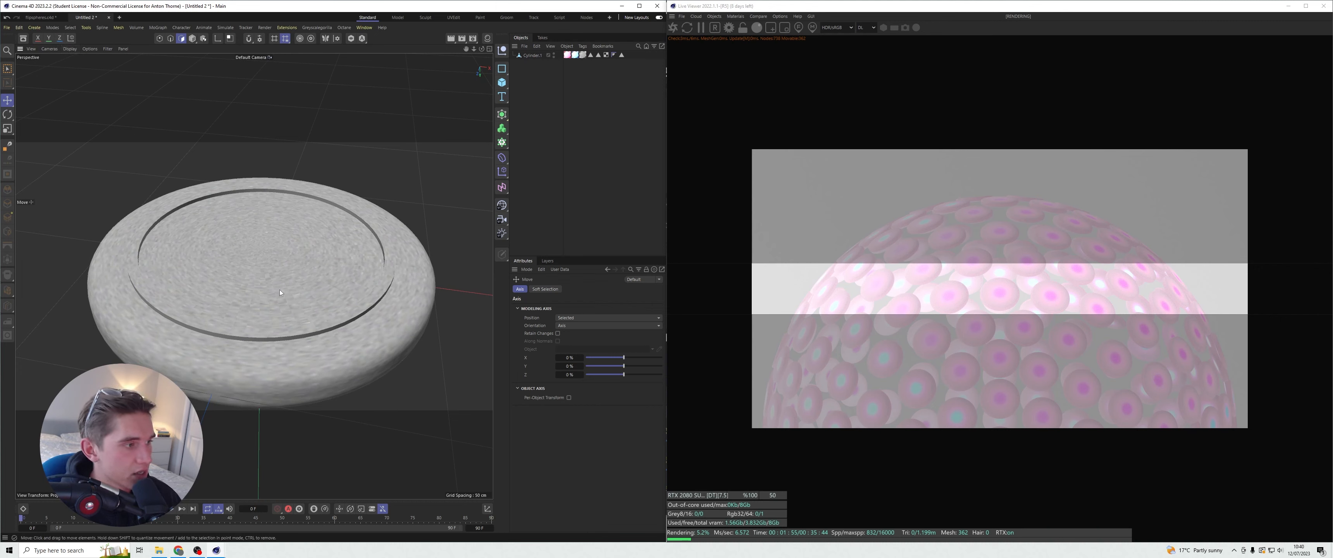
{"action": "scroll", "coordinate": [399, 256], "scroll_direction": "up", "scroll_amount": 6}
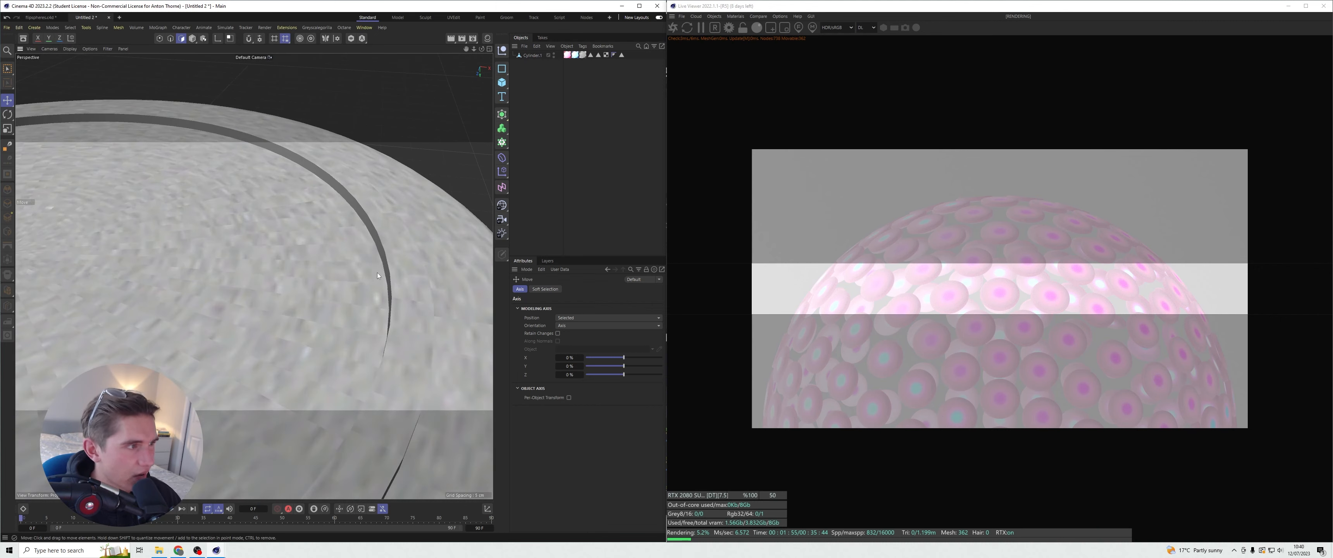
{"action": "scroll", "coordinate": [378, 273], "scroll_direction": "down", "scroll_amount": 3}
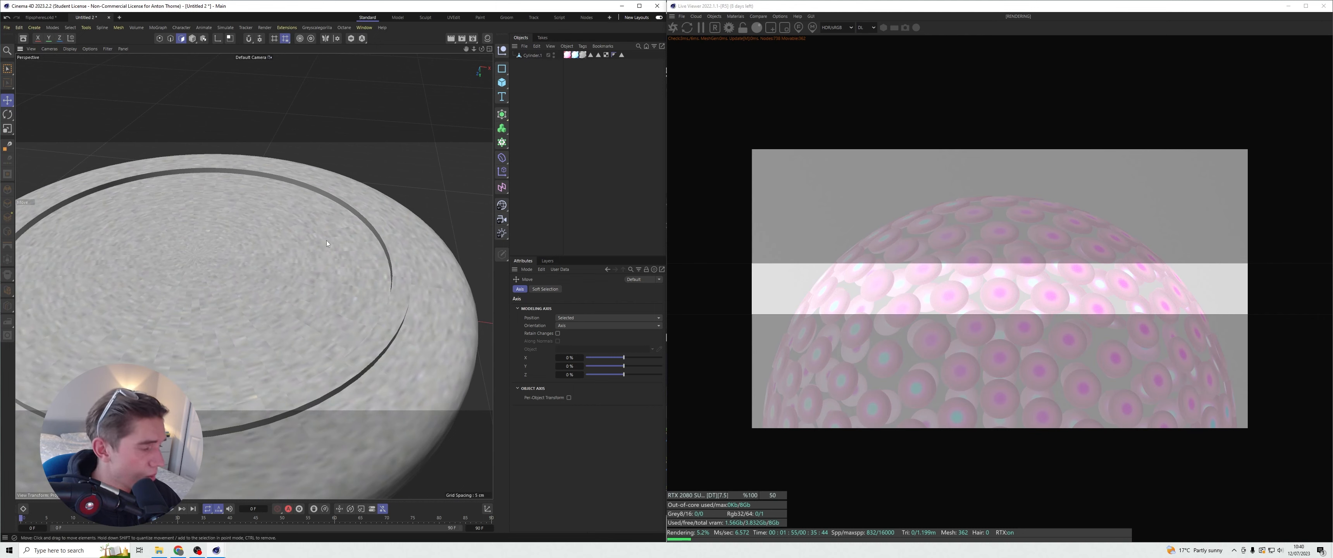
{"action": "scroll", "coordinate": [227, 243], "scroll_direction": "down", "scroll_amount": 5}
- Put the disc under a Subdivision Surface and set its viewport and renderer subdivisions to 1
{"action": "left_click_drag", "start_coordinate": [501, 114], "coordinate": [520, 121], "text": "alt"}
{"action": "left_click_drag", "start_coordinate": [534, 59], "coordinate": [466, 77]}
{"action": "left_click", "coordinate": [534, 86]}
{"action": "scroll", "coordinate": [342, 259], "scroll_direction": "up", "scroll_amount": 5}
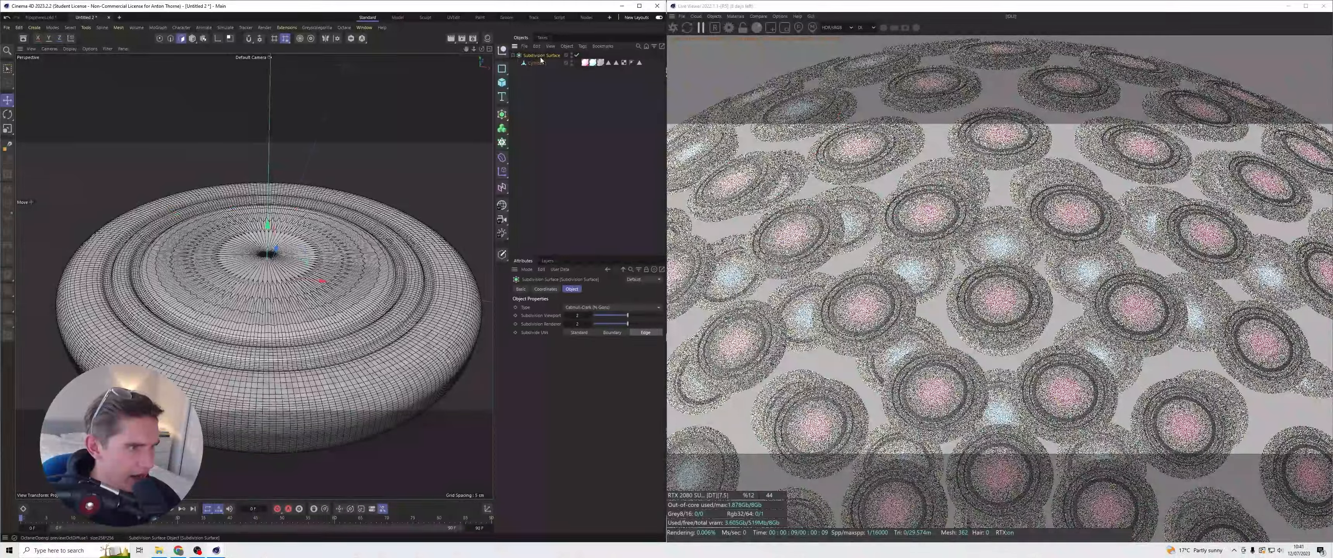
{"action": "left_click_drag", "start_coordinate": [578, 315], "coordinate": [578, 373]}
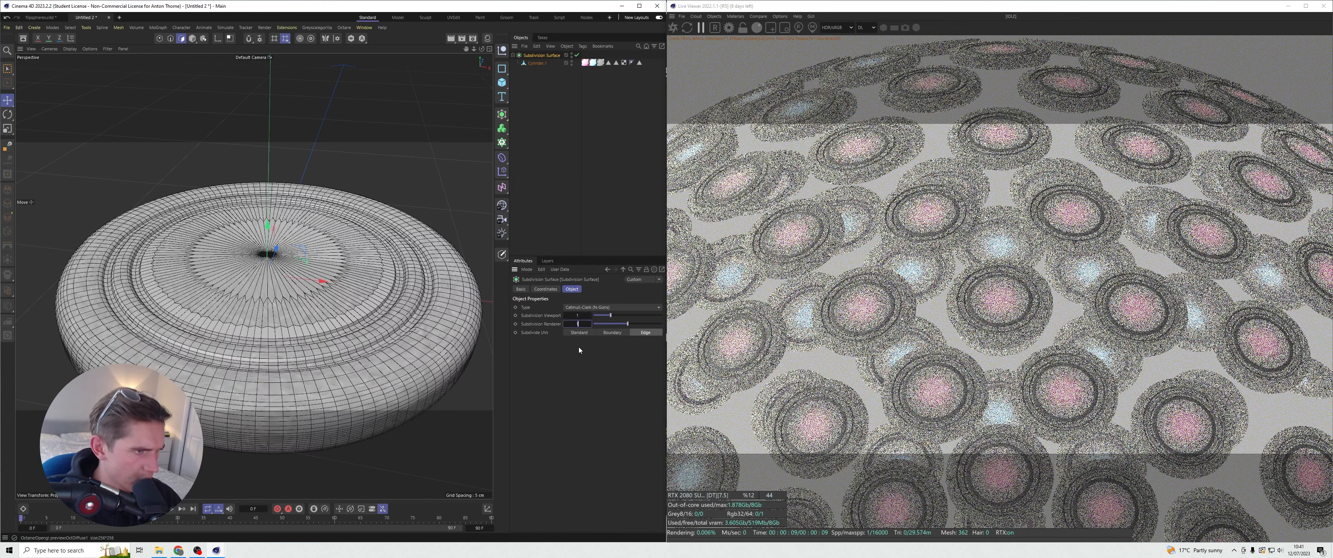
{"action": "left_click", "coordinate": [569, 202]}
- Examine the subdivided disc from several angles and distances, with and without display lines
{"action": "left_click", "coordinate": [70, 49]}
{"action": "left_click", "coordinate": [76, 73]}
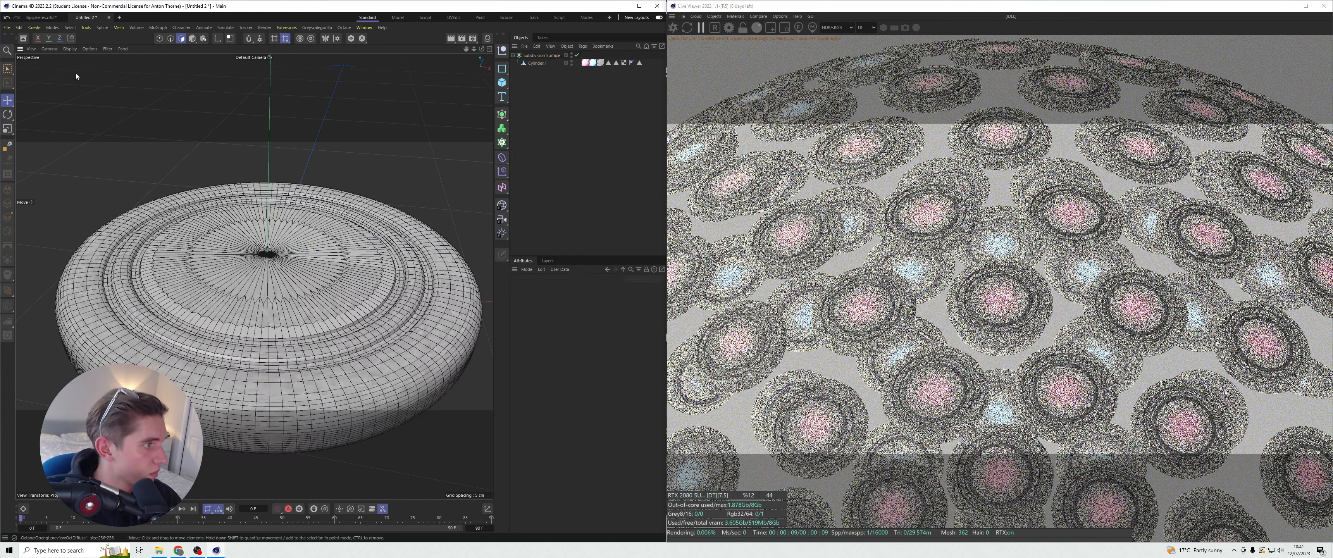
{"action": "scroll", "coordinate": [276, 290], "scroll_direction": "down", "scroll_amount": 2}
{"action": "mouse_move", "coordinate": [481, 49]}
{"action": "left_mouse_down"}
{"action": "mouse_move", "coordinate": [474, 6]}
{"action": "mouse_move", "coordinate": [472, 44]}
{"action": "mouse_move", "coordinate": [447, 49]}
{"action": "left_mouse_up"}
{"action": "left_click", "coordinate": [542, 55]}
{"action": "left_click", "coordinate": [69, 49]}
{"action": "left_click", "coordinate": [83, 81]}
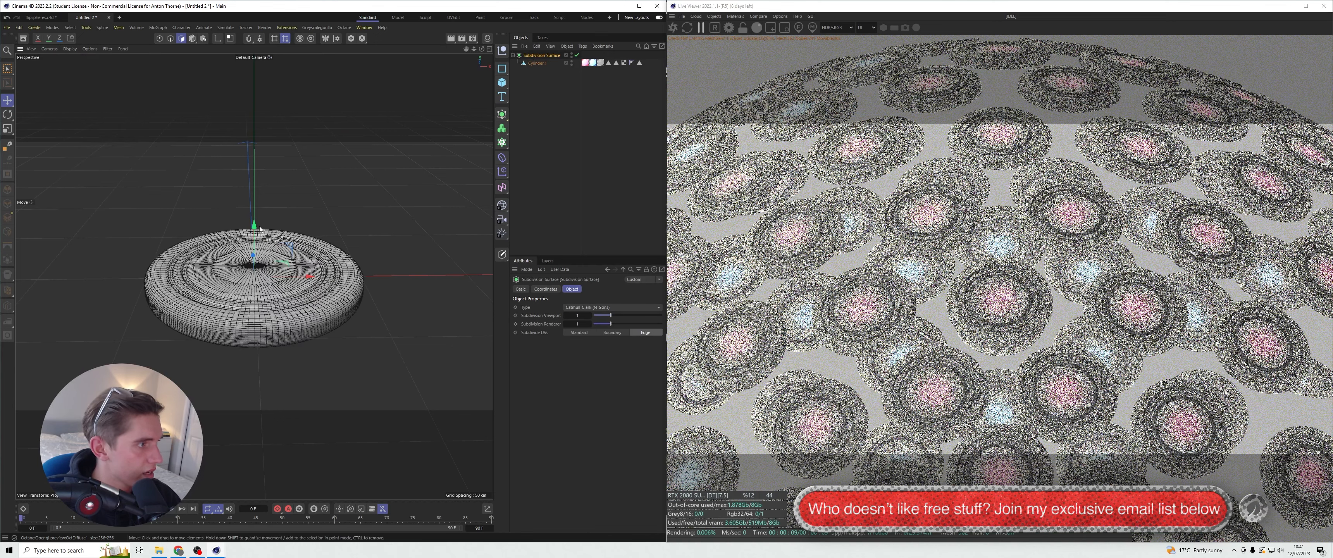
{"action": "left_click_drag", "start_coordinate": [473, 48], "coordinate": [461, 48]}
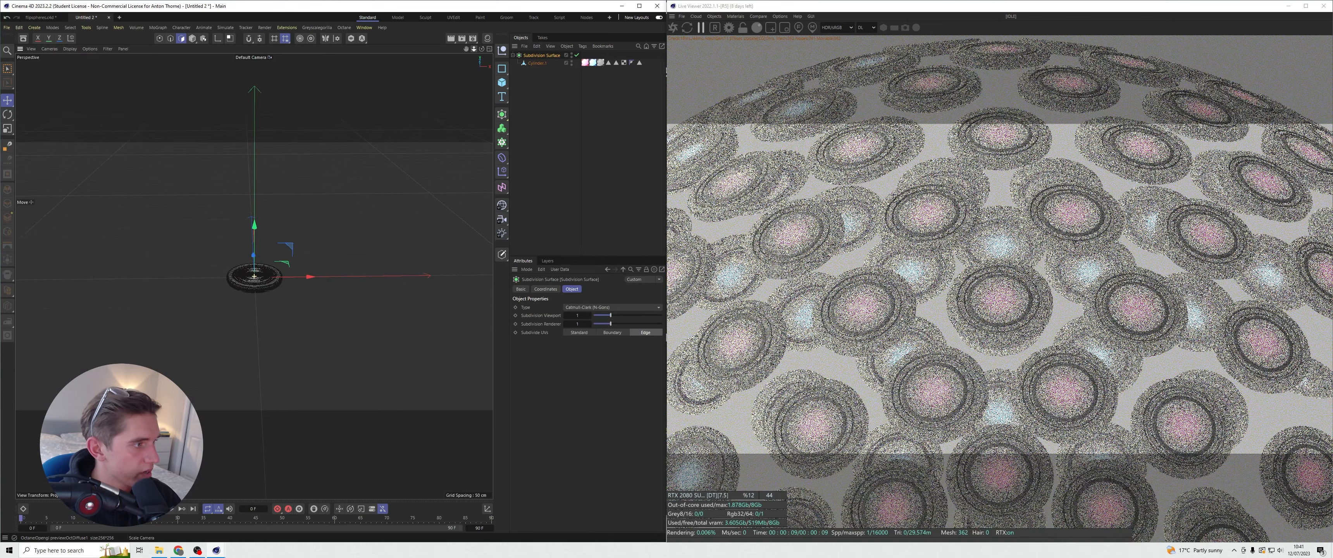
{"action": "left_click", "coordinate": [532, 129]}
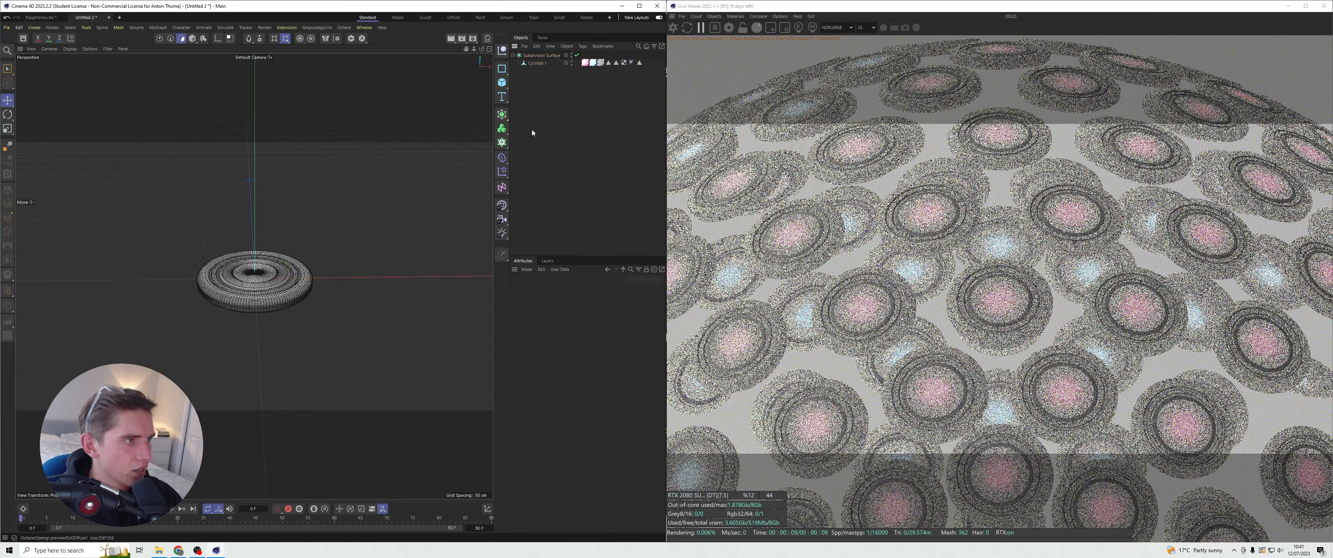
{"action": "left_click", "coordinate": [549, 55]}
- Return to the disc-covered sphere project, set the Octane kernel's max samples to 500 and edit the GI clamp
{"action": "left_click", "coordinate": [41, 17]}
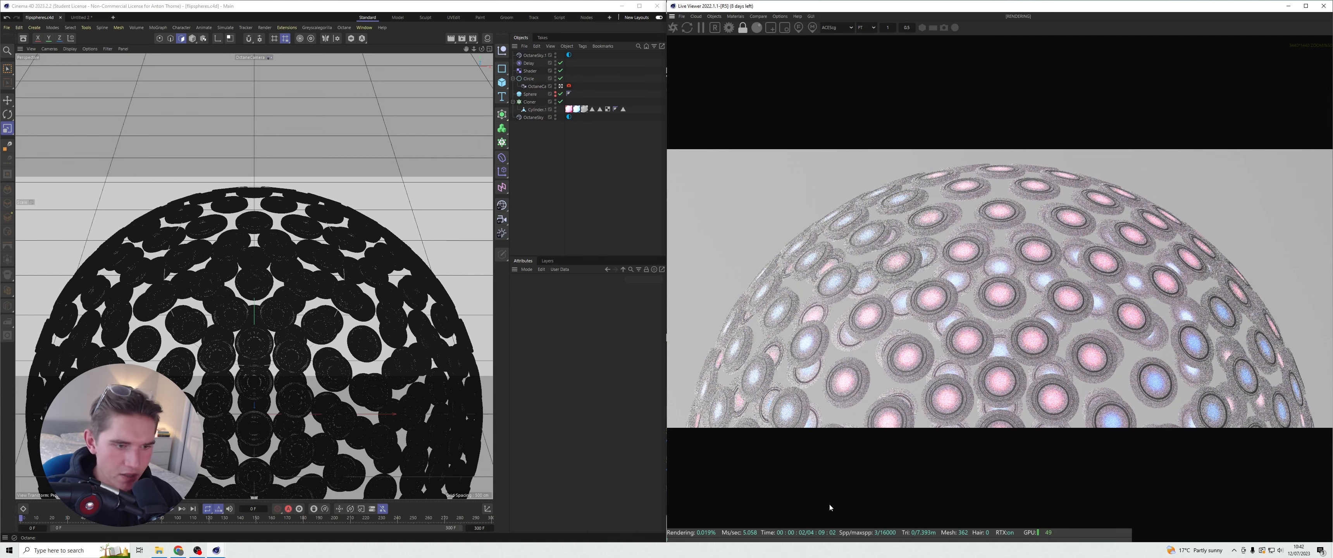
{"action": "left_click", "coordinate": [728, 27]}
{"action": "left_click_drag", "start_coordinate": [60, 7], "coordinate": [499, 105]}
{"action": "double_click", "coordinate": [505, 141]}
{"action": "type", "text": "500"}
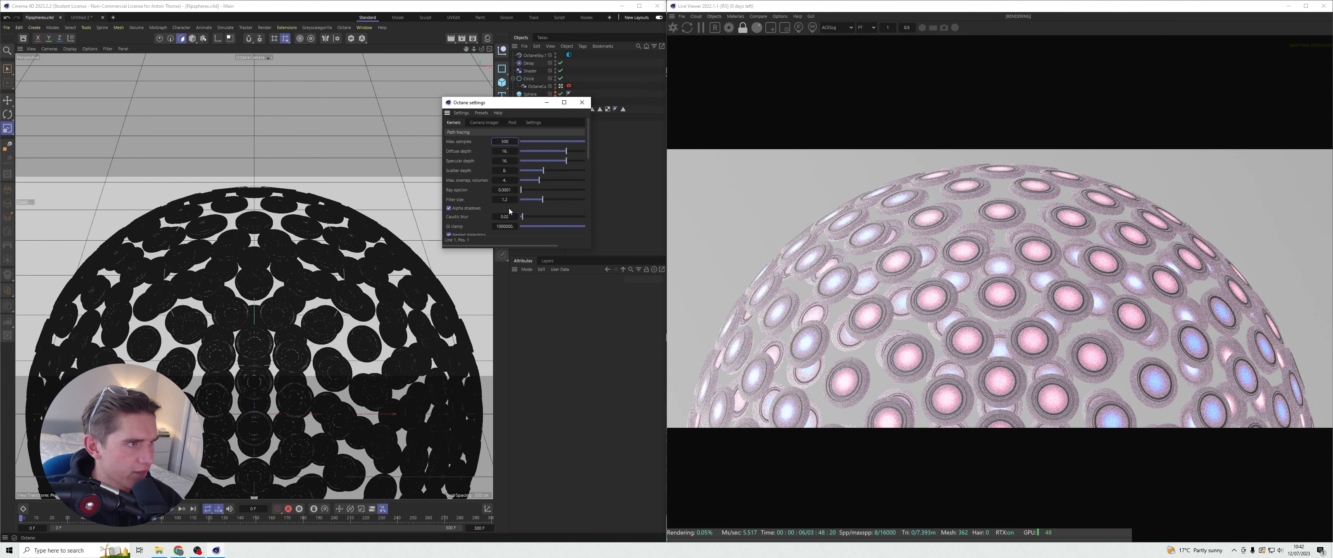
{"action": "key", "text": "Return"}
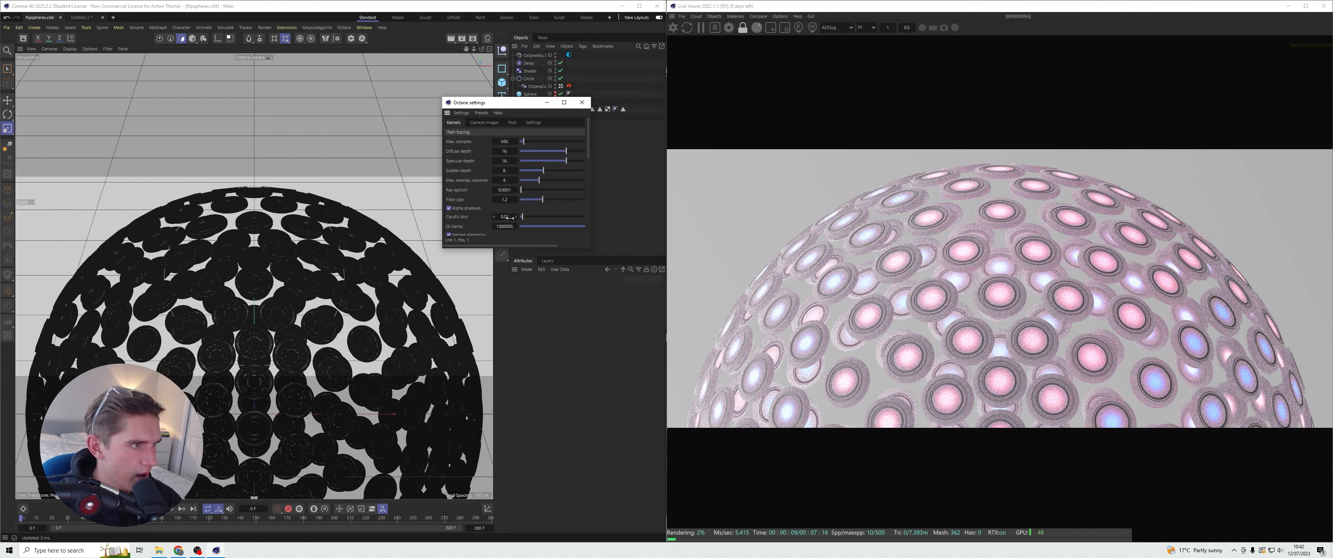
{"action": "left_click_drag", "start_coordinate": [506, 226], "coordinate": [489, 226]}
{"action": "left_click", "coordinate": [582, 101]}
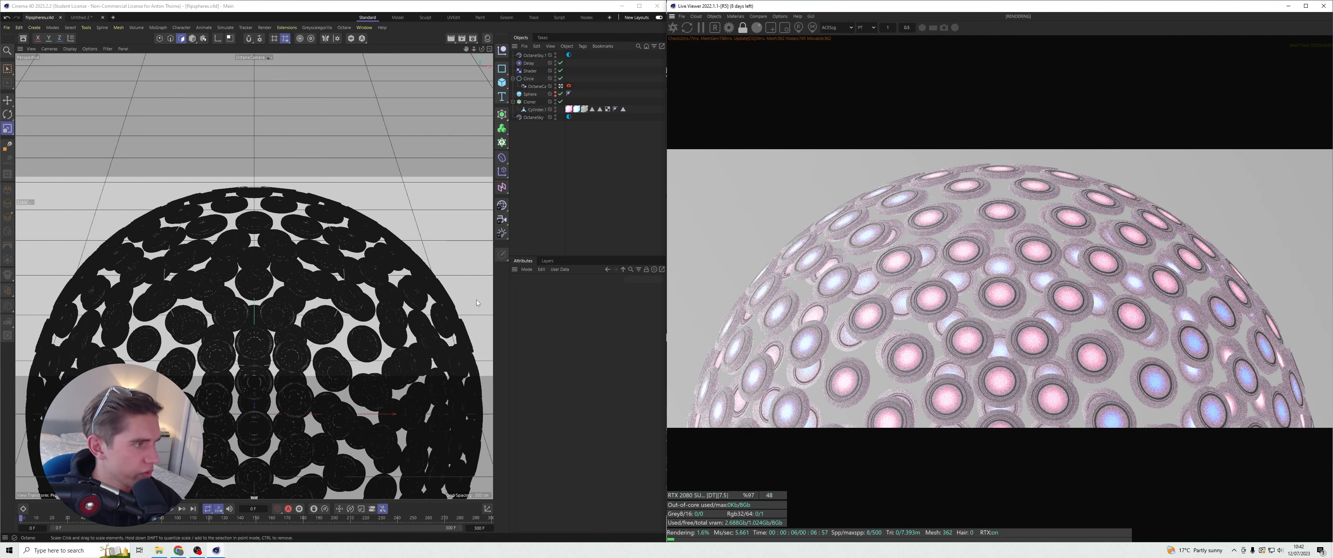
{"action": "left_click", "coordinate": [616, 204]}
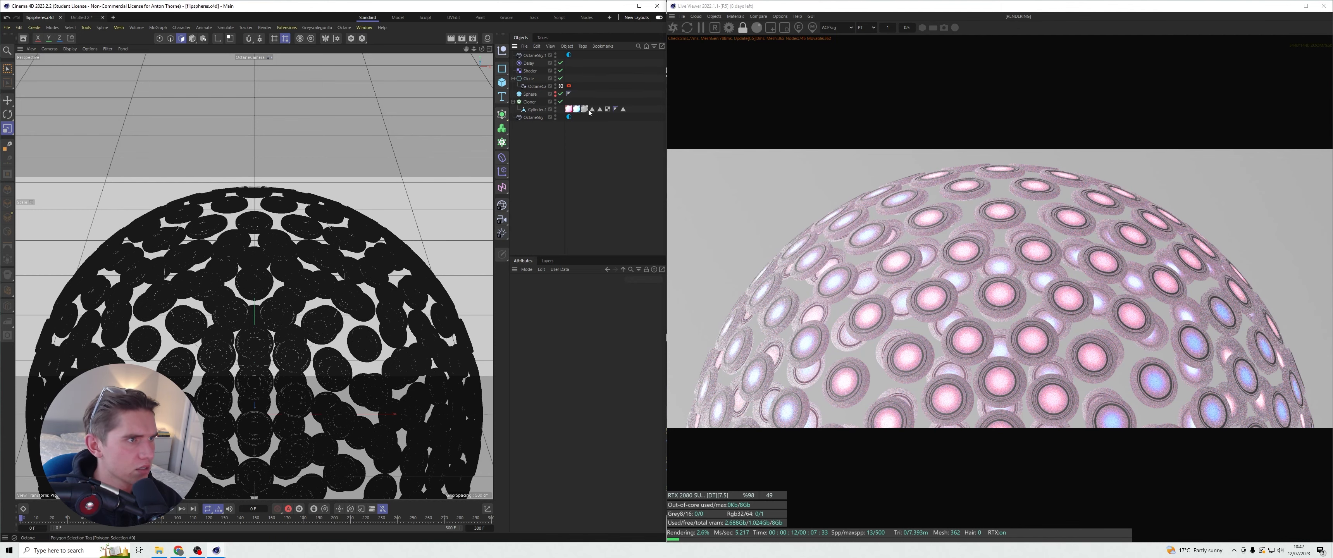
{"action": "left_click", "coordinate": [487, 38]}
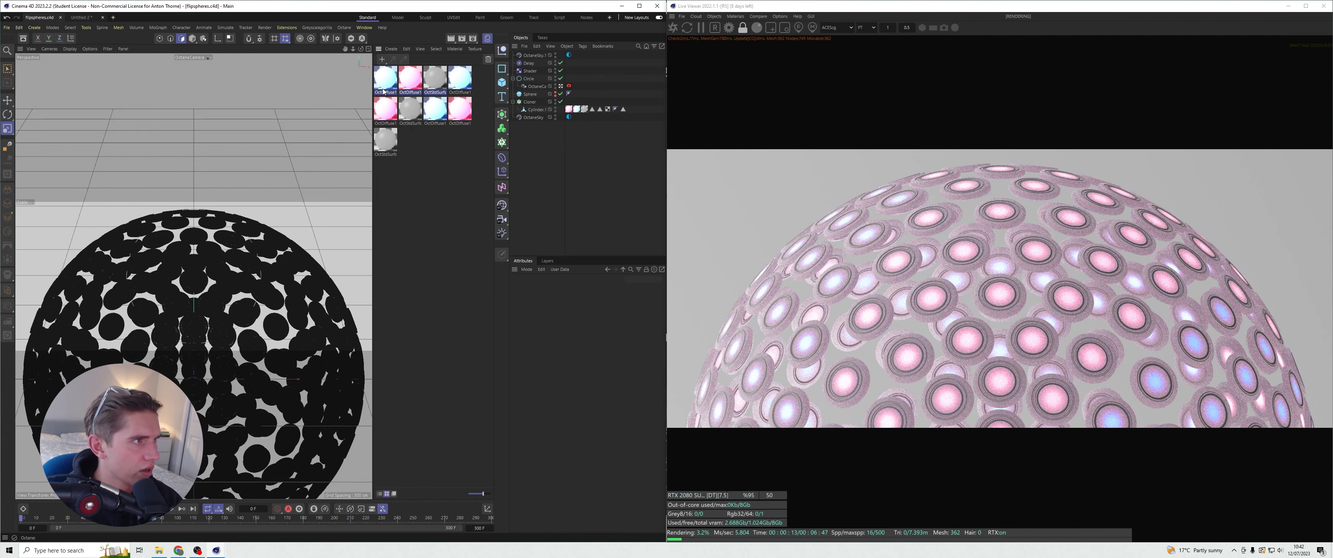
{"action": "left_click", "coordinate": [592, 108]}
{"action": "left_click", "coordinate": [600, 109]}
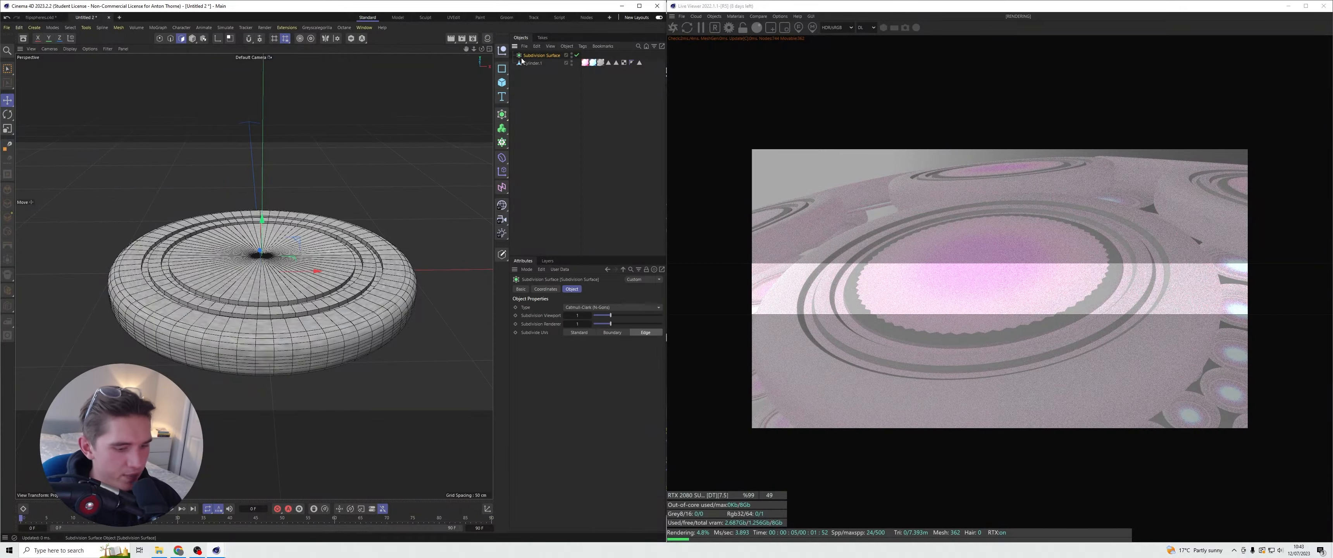
- Remove the Subdivision Surface from the single disc and place a Bevel deformer under it with Use Angle enabled
{"action": "left_click", "coordinate": [581, 154]}
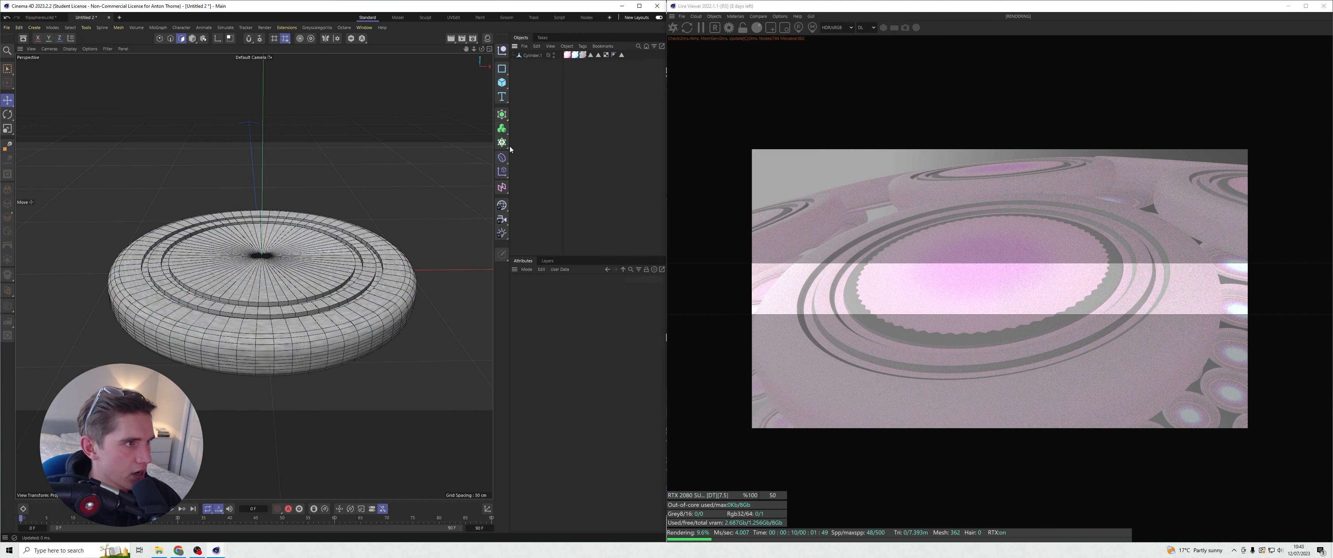
{"action": "left_click", "coordinate": [501, 157]}
{"action": "left_click_drag", "start_coordinate": [533, 55], "coordinate": [533, 63]}
{"action": "left_click", "coordinate": [556, 340]}
{"action": "scroll", "coordinate": [359, 271], "scroll_direction": "up", "scroll_amount": 7}
- Try Bevel offsets of 0.1, 0.2 and 0.3 cm on the disc's groove edges
{"action": "left_click", "coordinate": [568, 377]}
{"action": "type", "text": "0.1"}
{"action": "key", "text": "Return"}
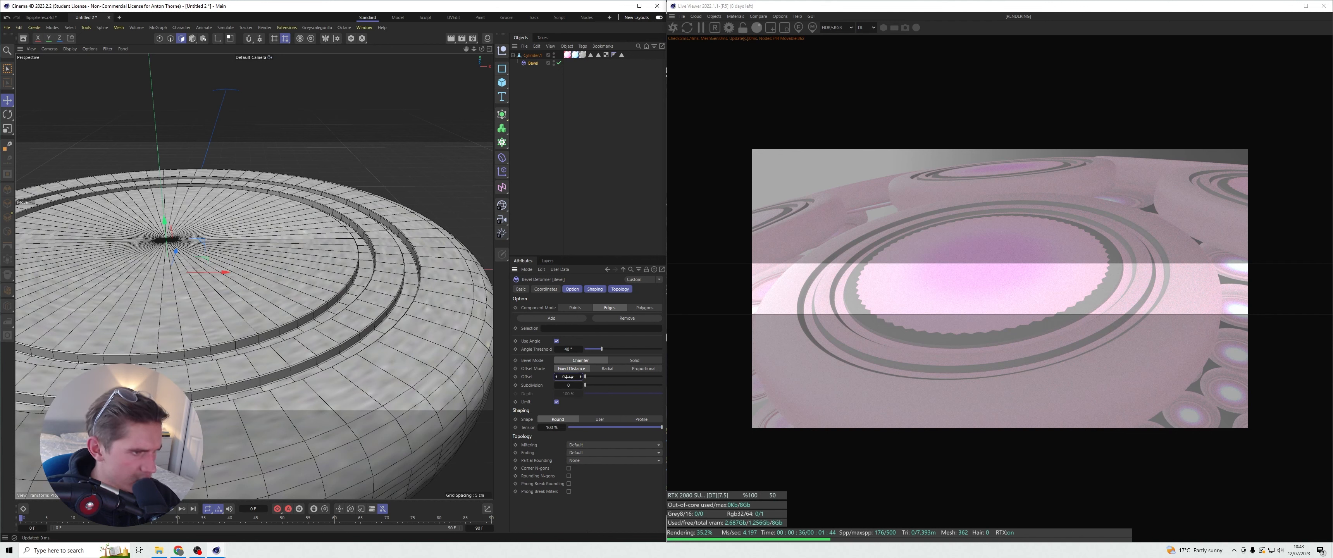
{"action": "type", "text": "0.2"}
{"action": "key", "text": "Return"}
{"action": "type", "text": "0.3"}
{"action": "key", "text": "Return"}
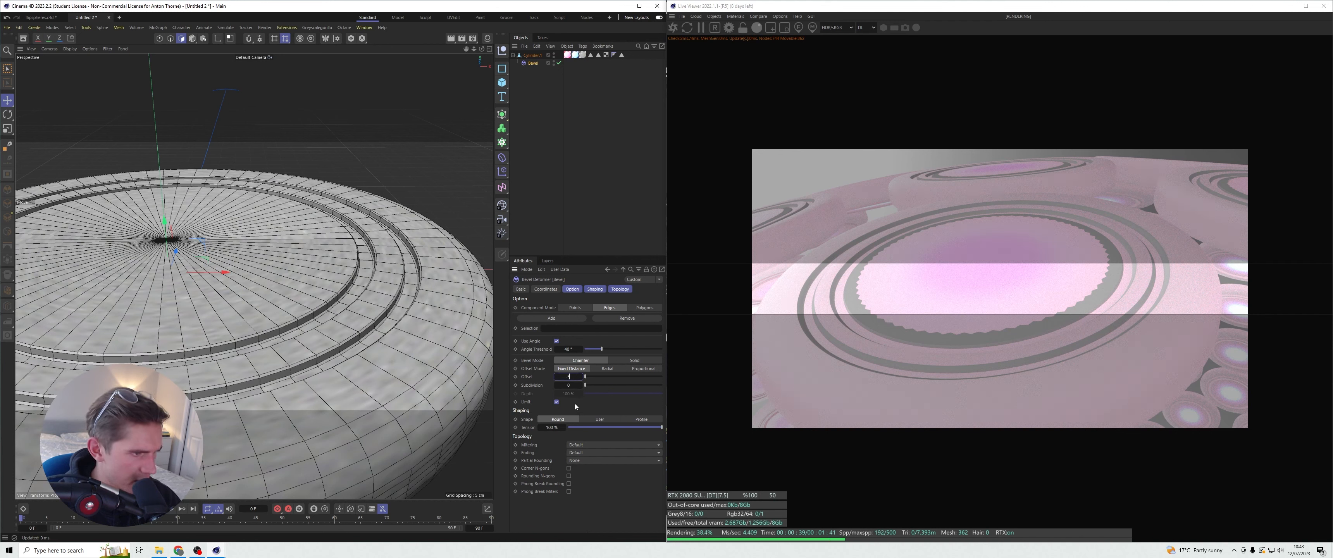
- Set the Bevel deformer's subdivision to 1 and its offset to 0.5 cm
{"action": "left_click_drag", "start_coordinate": [584, 386], "coordinate": [572, 385]}
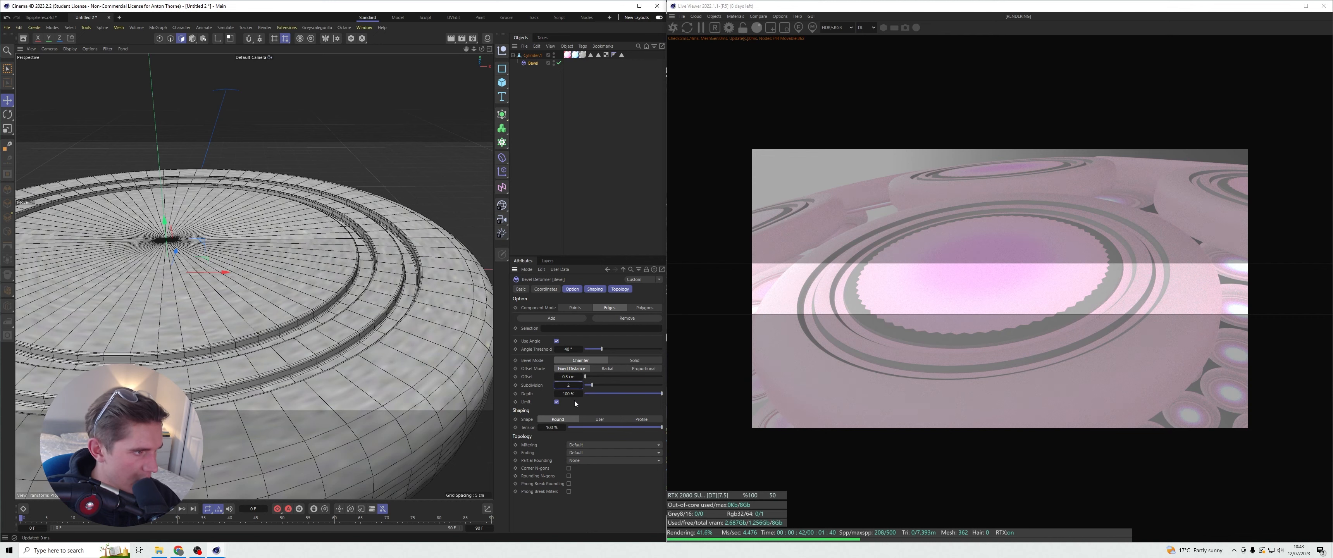
{"action": "key", "text": "shift+Tab"}
{"action": "type", "text": "0.5"}
{"action": "key", "text": "Return"}
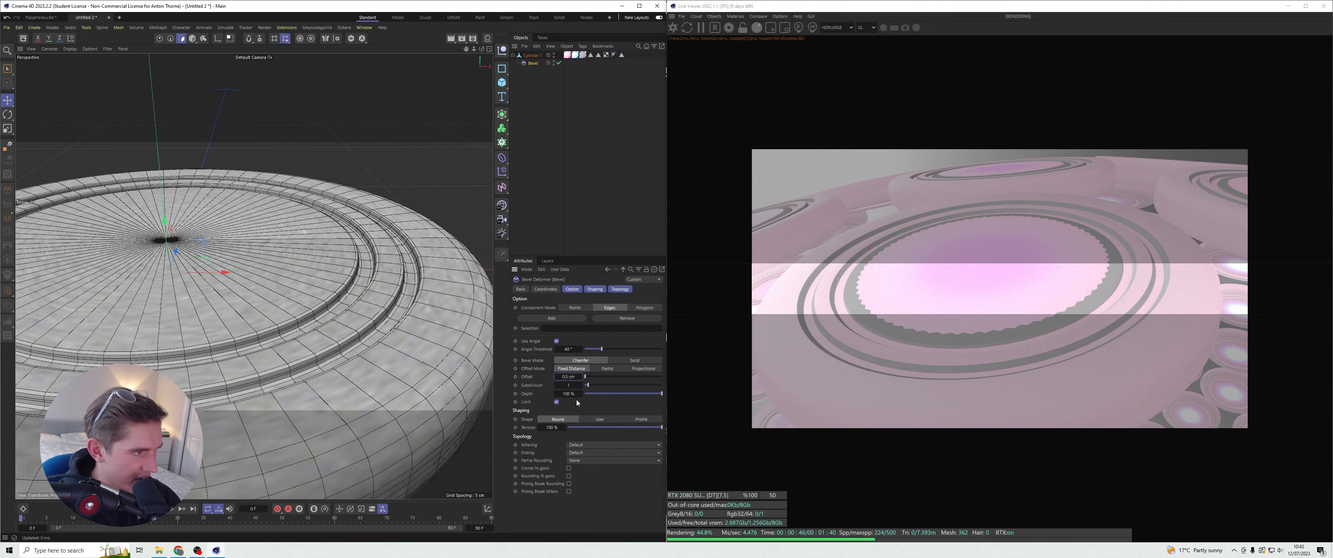
{"action": "left_click", "coordinate": [533, 212]}
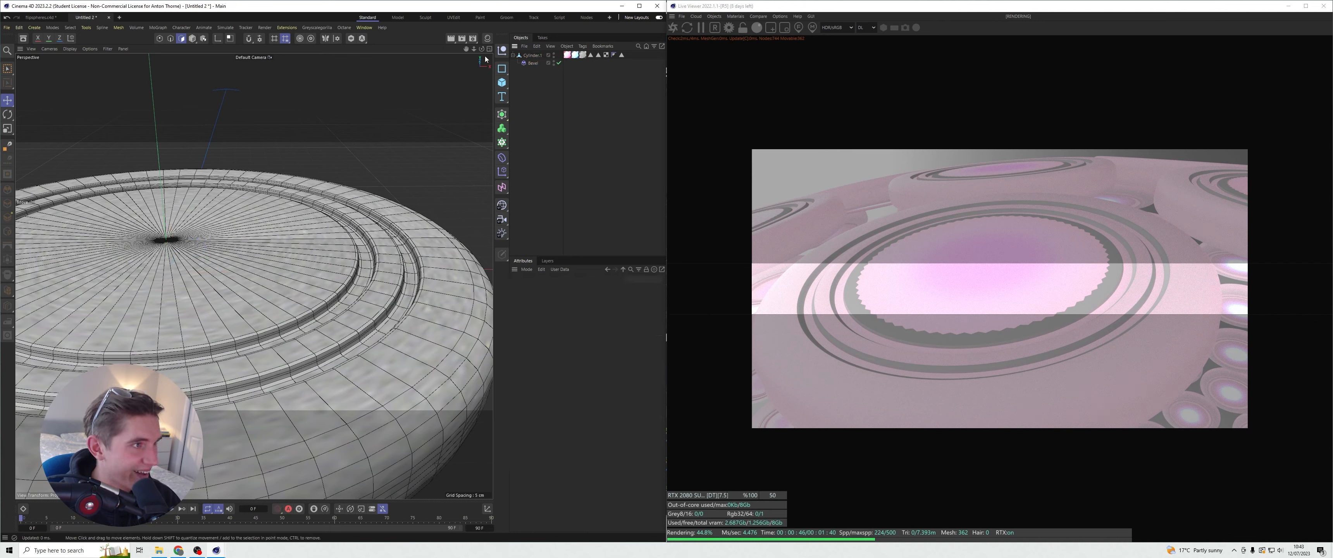
{"action": "scroll", "coordinate": [254, 275], "scroll_direction": "down", "scroll_amount": 5}
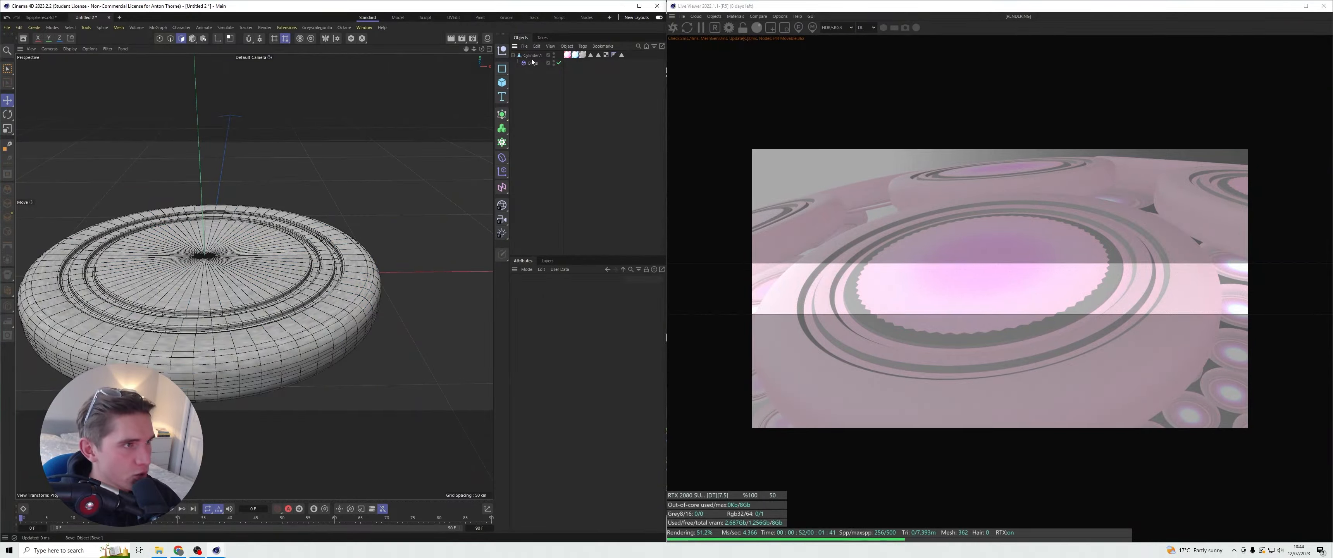
- Copy the Bevel deformer into the disc-covered sphere project and parent it to the cylinder inside the Cloner
{"action": "left_click", "coordinate": [532, 55]}
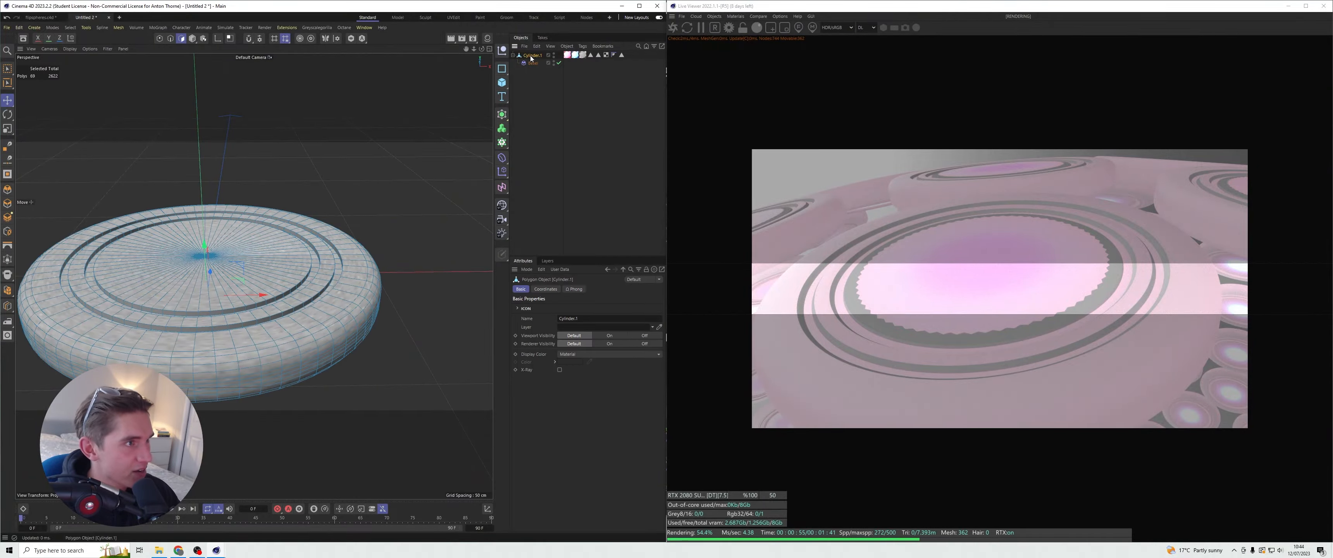
{"action": "left_click", "coordinate": [40, 17]}
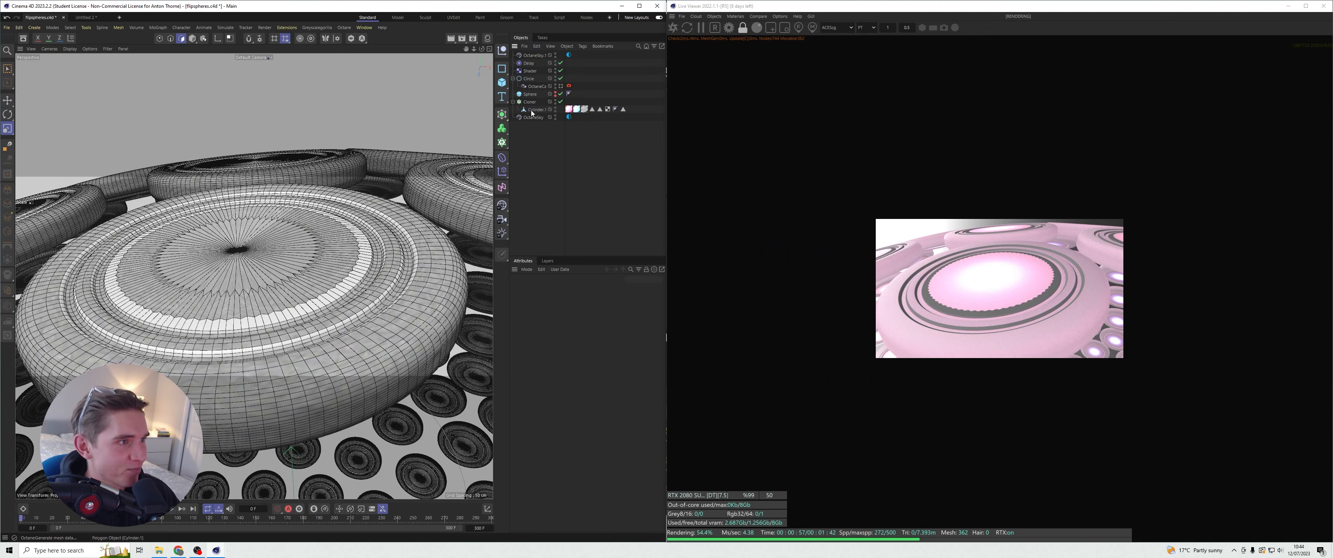
{"action": "left_click", "coordinate": [531, 111]}
{"action": "mouse_move", "coordinate": [531, 111]}
{"action": "left_mouse_down"}
{"action": "mouse_move", "coordinate": [532, 54]}
{"action": "mouse_move", "coordinate": [529, 117]}
{"action": "left_mouse_up"}
{"action": "left_click", "coordinate": [546, 166]}
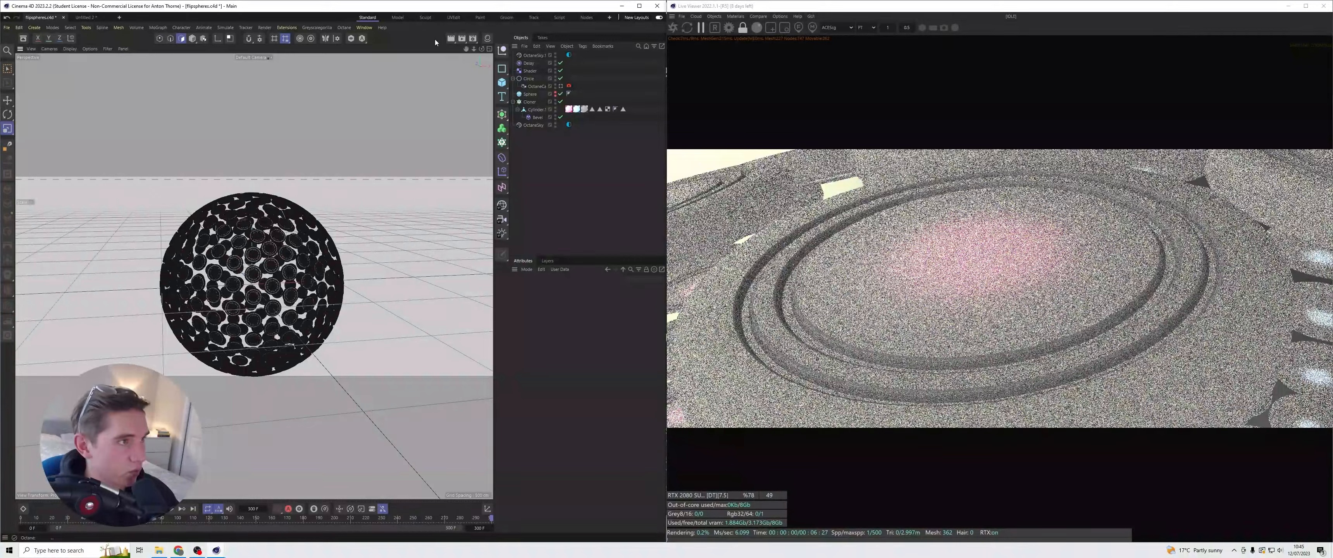
- Restart the Octane live render, look through the Octane camera and examine the beveled discs up close
{"action": "mouse_move", "coordinate": [466, 49]}
{"action": "left_mouse_down"}
{"action": "mouse_move", "coordinate": [461, 63]}
{"action": "mouse_move", "coordinate": [464, 49]}
{"action": "left_mouse_up"}
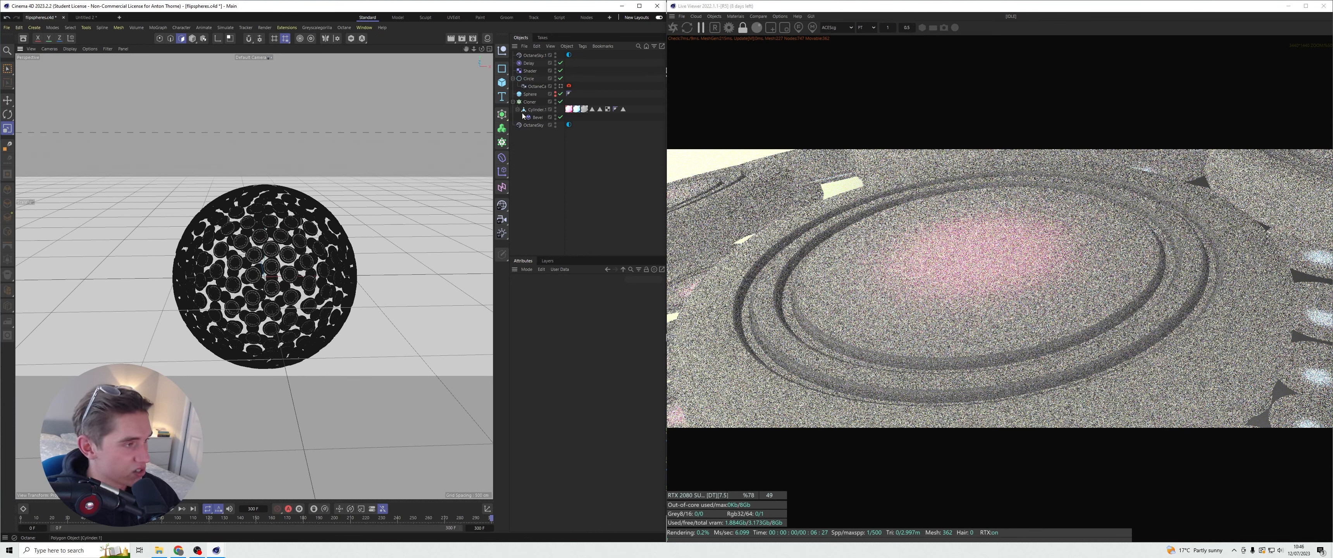
{"action": "left_click_drag", "start_coordinate": [484, 52], "coordinate": [481, 55]}
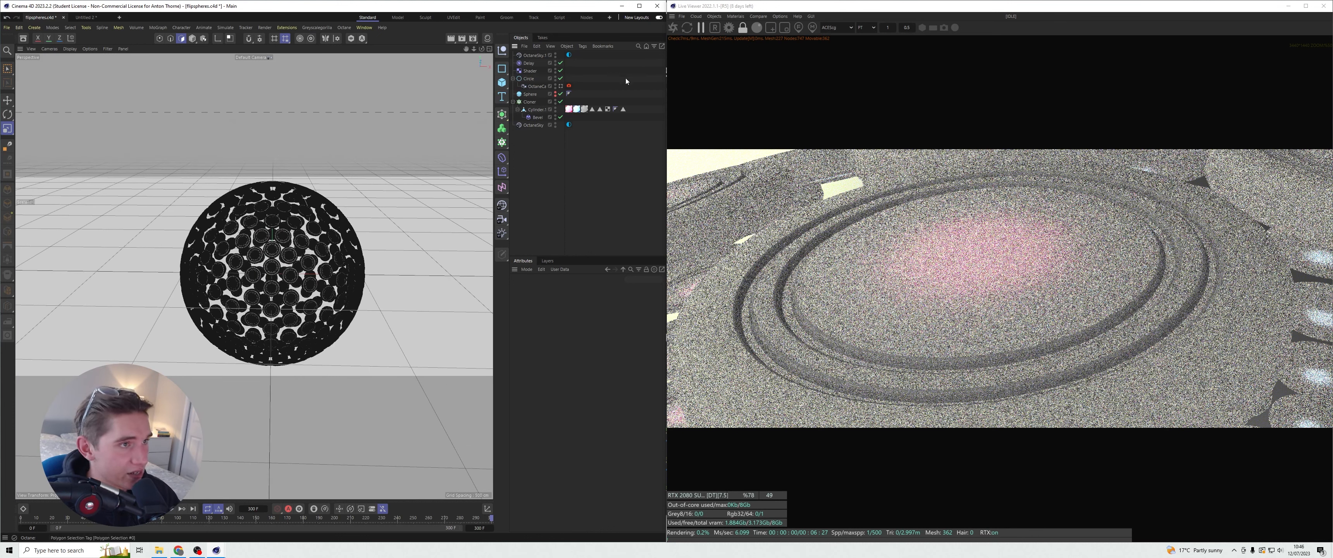
{"action": "left_click", "coordinate": [673, 27]}
{"action": "left_click", "coordinate": [560, 86]}
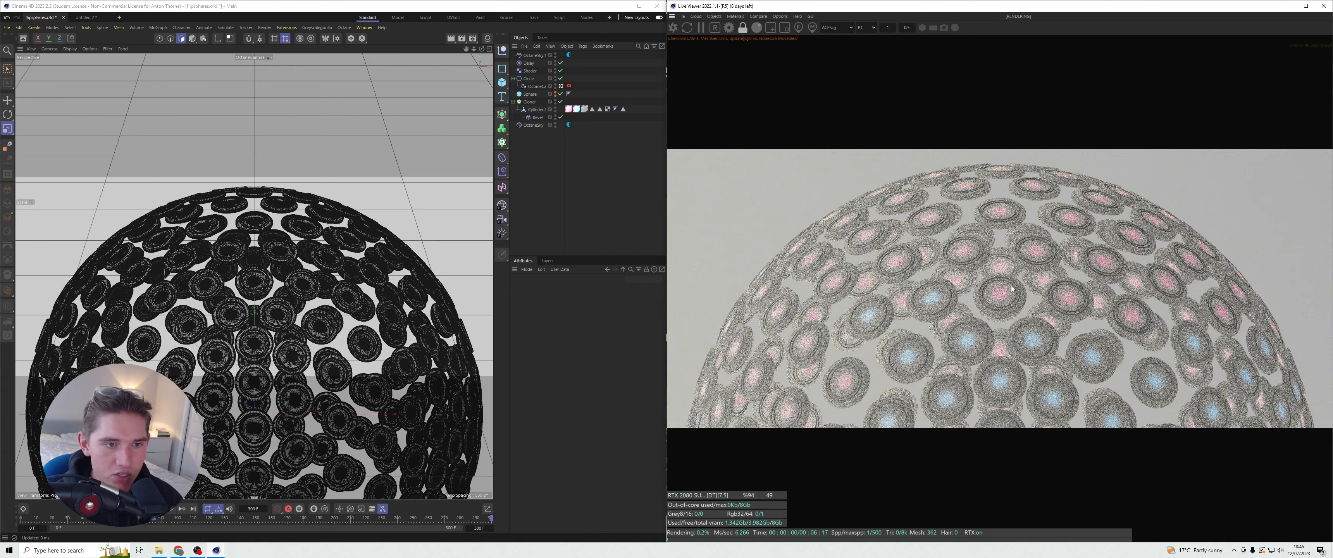
{"action": "scroll", "coordinate": [994, 299], "scroll_direction": "up", "scroll_amount": 2}
{"action": "scroll", "coordinate": [993, 299], "scroll_direction": "up", "scroll_amount": 2}
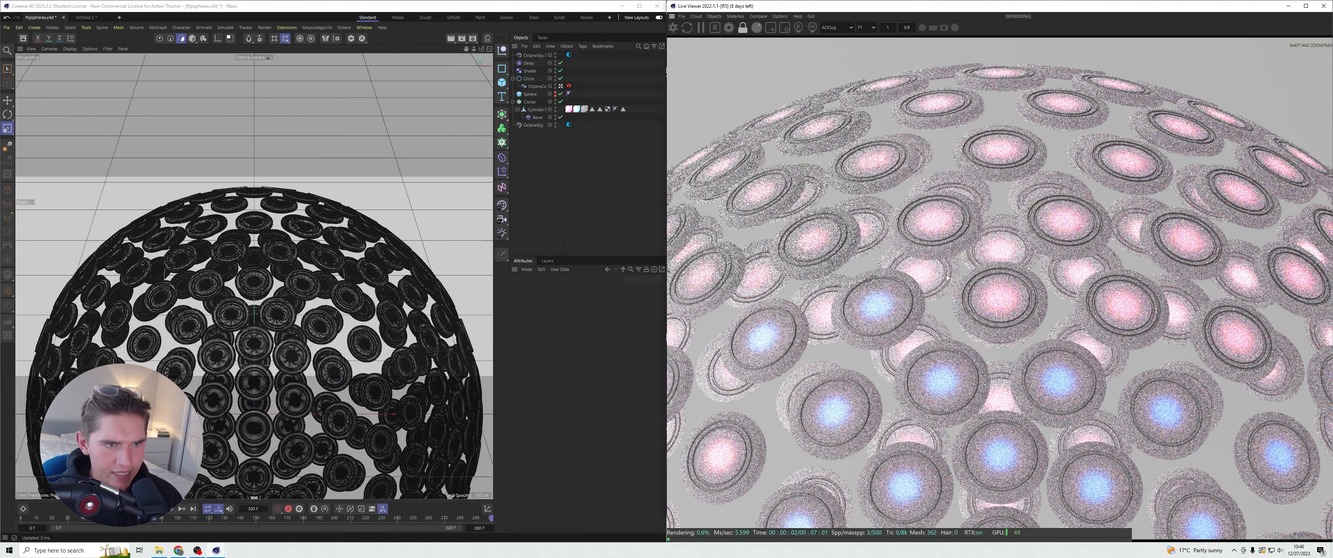
{"action": "left_click", "coordinate": [589, 152]}
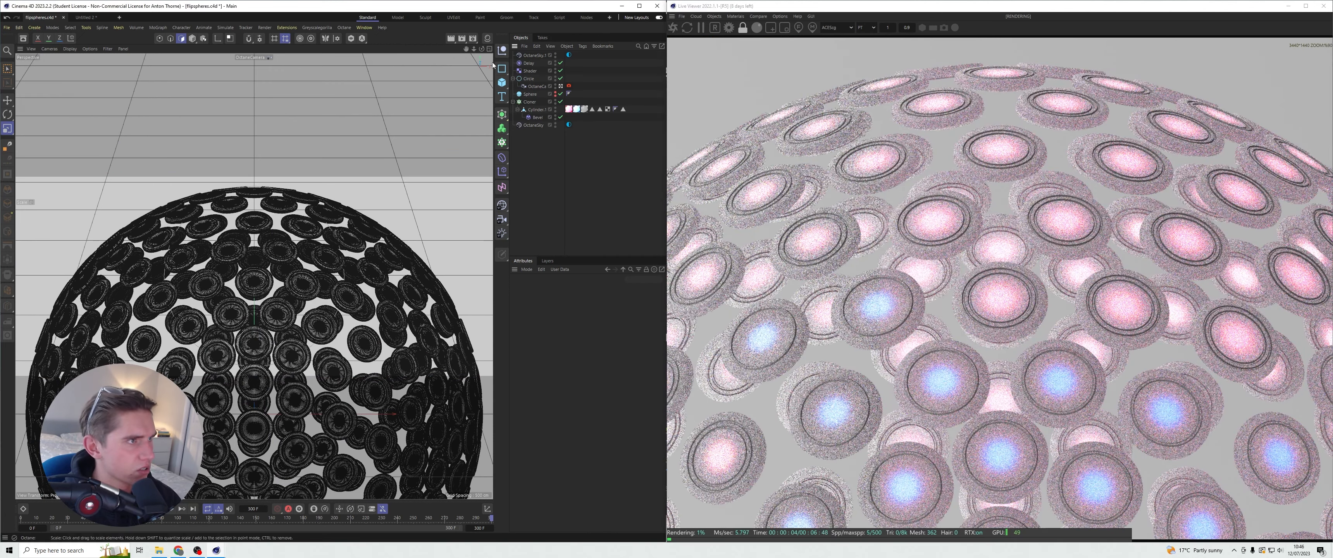
- Open the grey standard surface material, review its transmission and subsurface settings, and set the base layer's diffuse roughness to 0
{"action": "left_click", "coordinate": [487, 38]}
{"action": "left_click", "coordinate": [436, 173]}
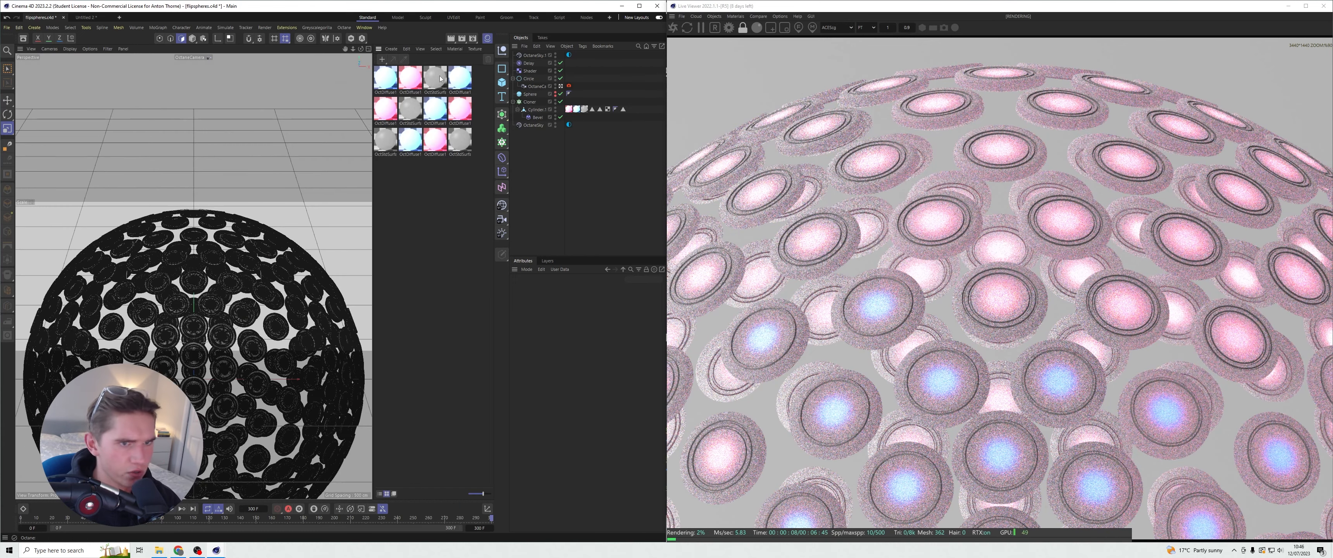
{"action": "double_click", "coordinate": [440, 78]}
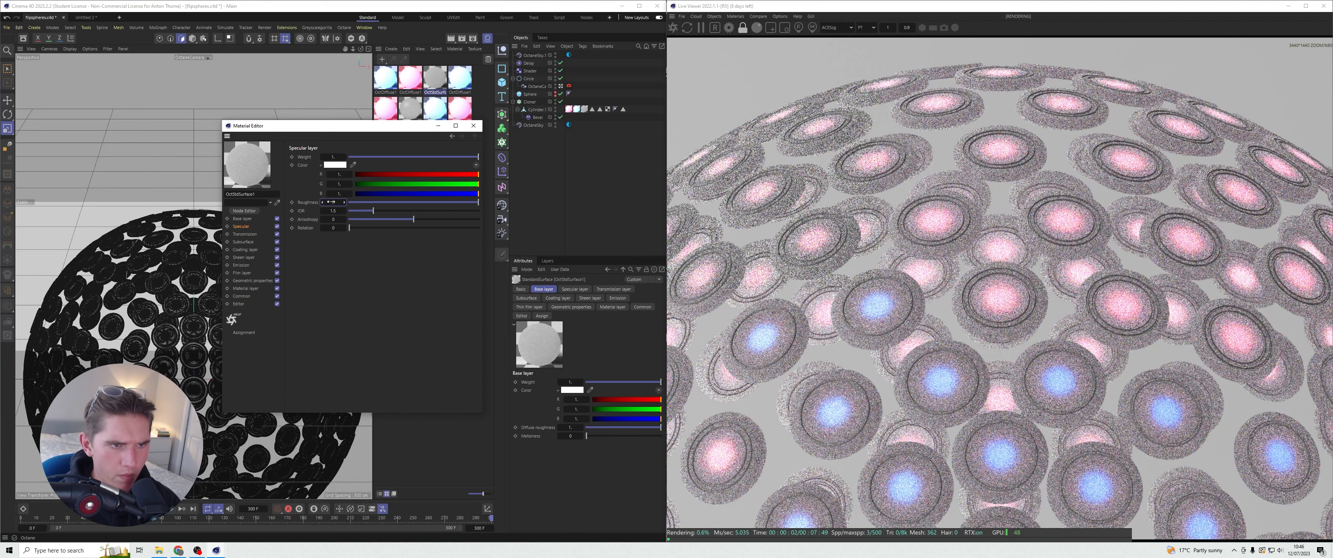
{"action": "left_click", "coordinate": [245, 234]}
{"action": "left_click", "coordinate": [244, 242]}
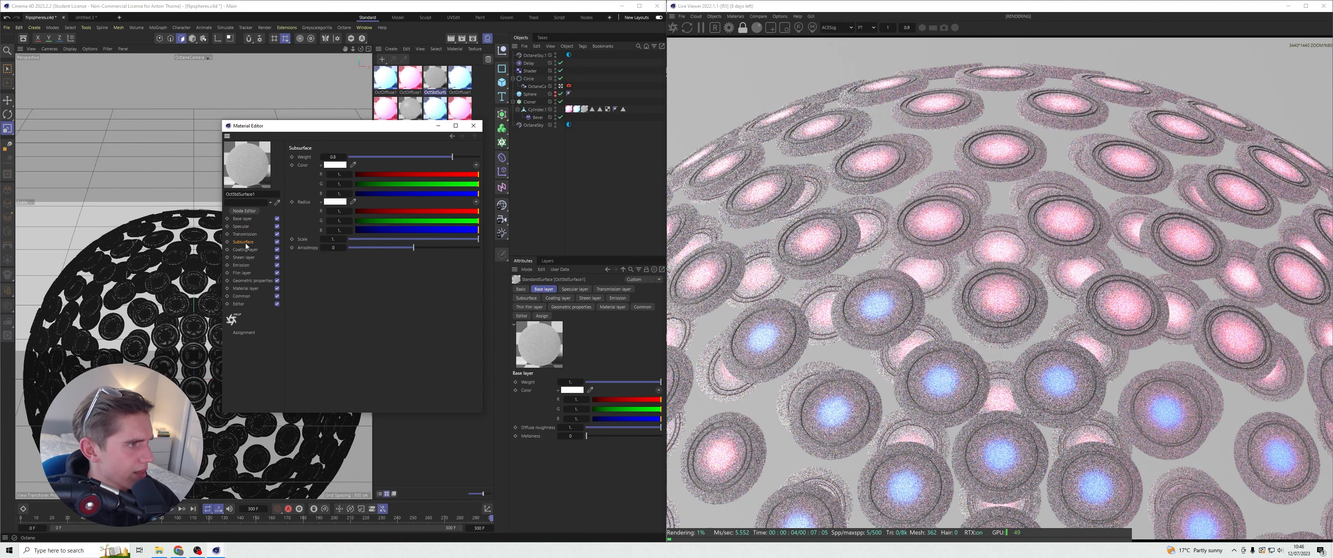
{"action": "left_click", "coordinate": [242, 219]}
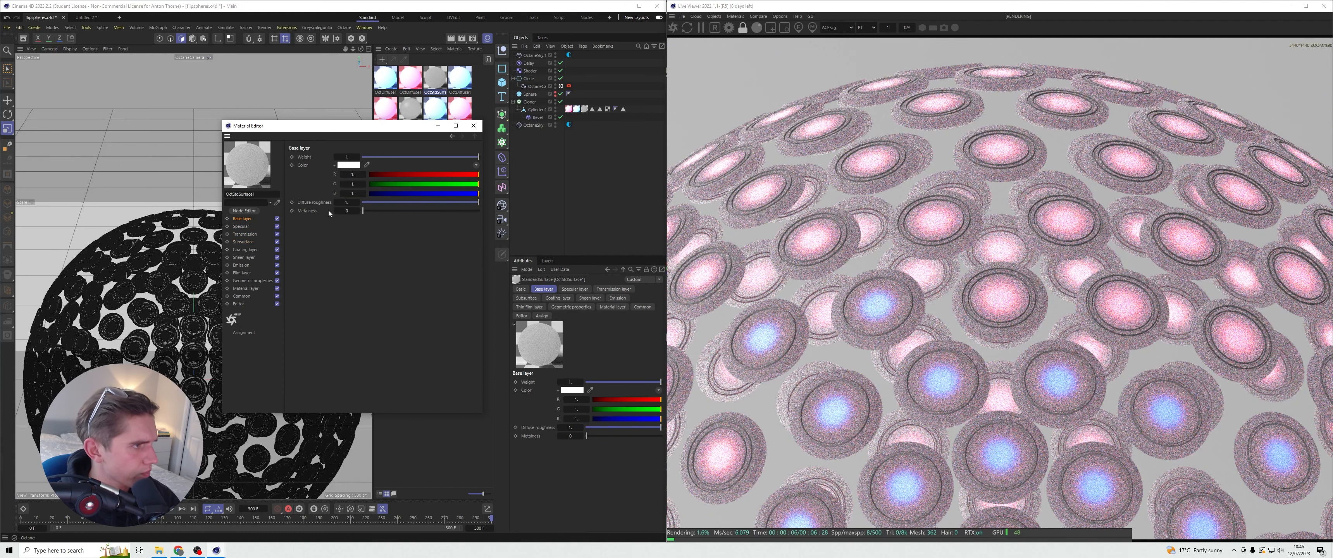
{"action": "left_click", "coordinate": [362, 202]}
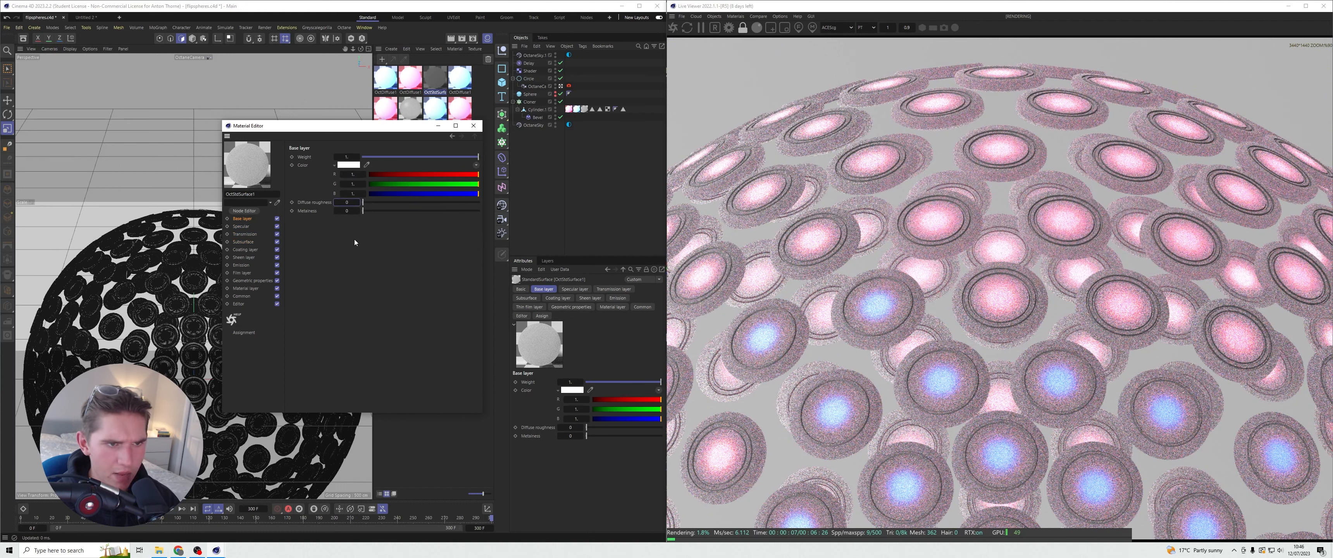
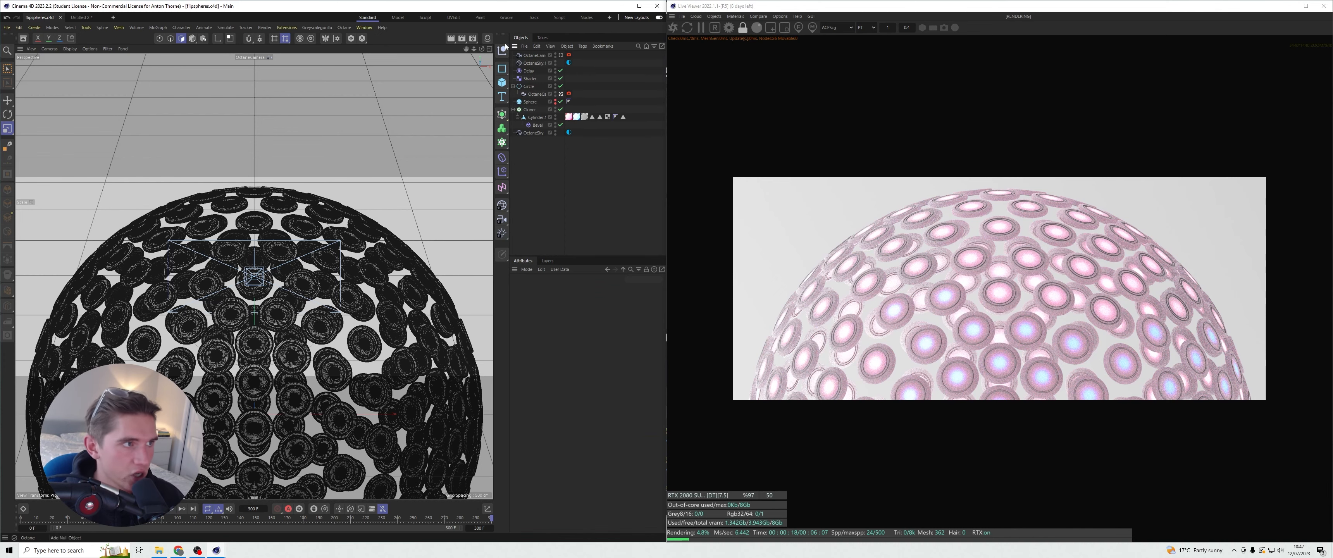
- Open the disc's OctDiffuse1 glow material in the Octane Node Editor and show the Blackbody Emission node's settings
{"action": "key", "text": "shift+F2"}
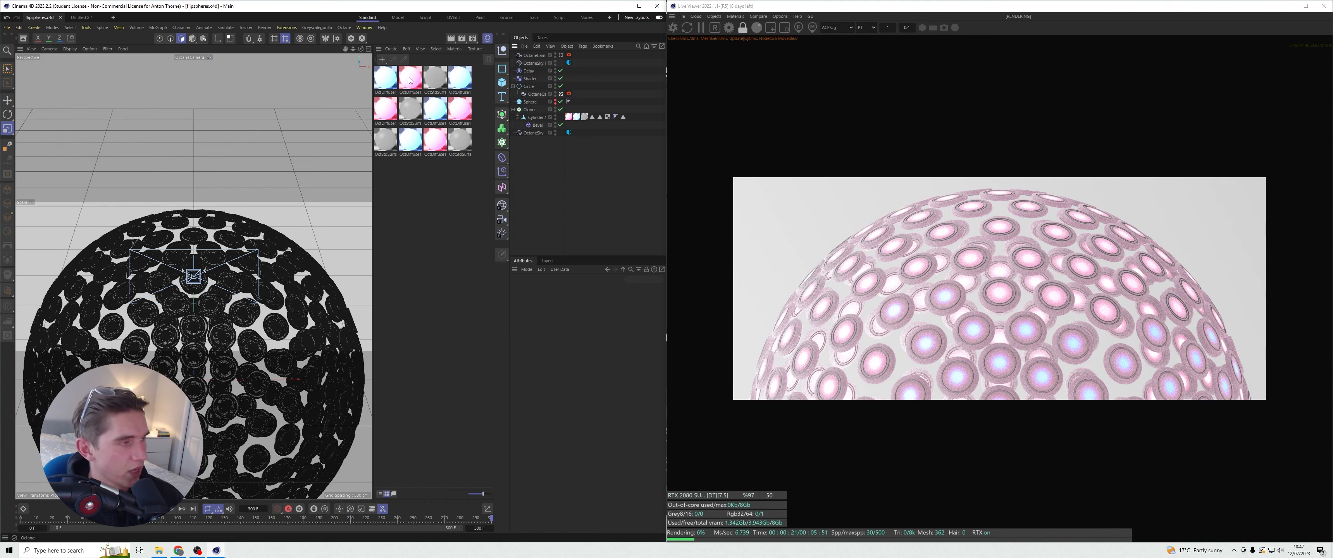
{"action": "left_click_drag", "start_coordinate": [410, 80], "coordinate": [592, 117]}
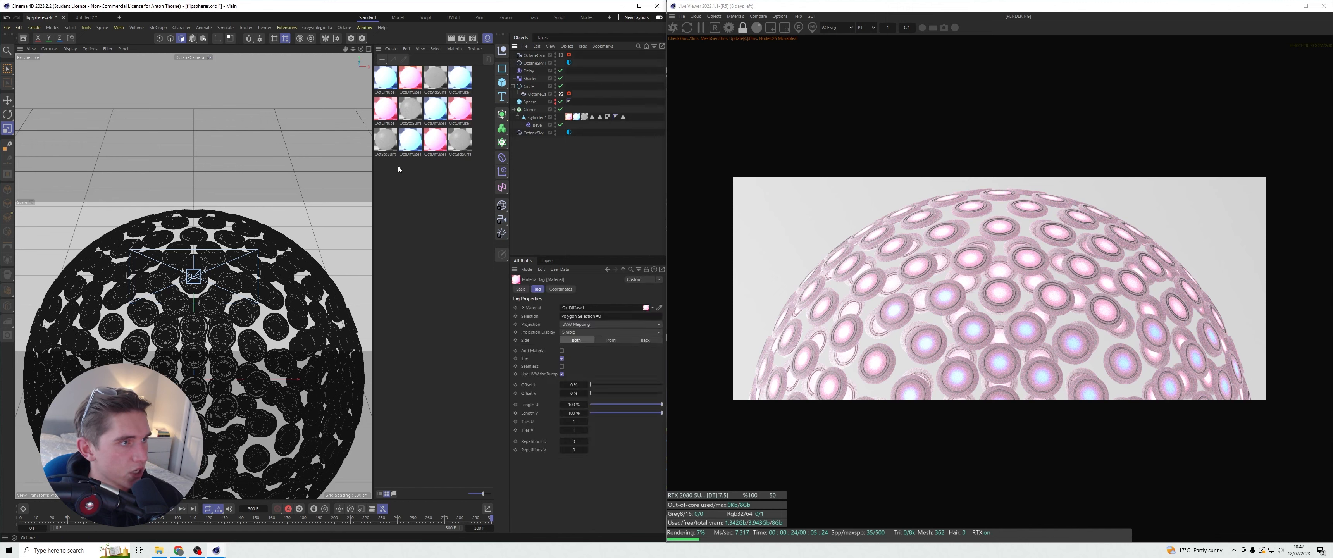
{"action": "double_click", "coordinate": [419, 89]}
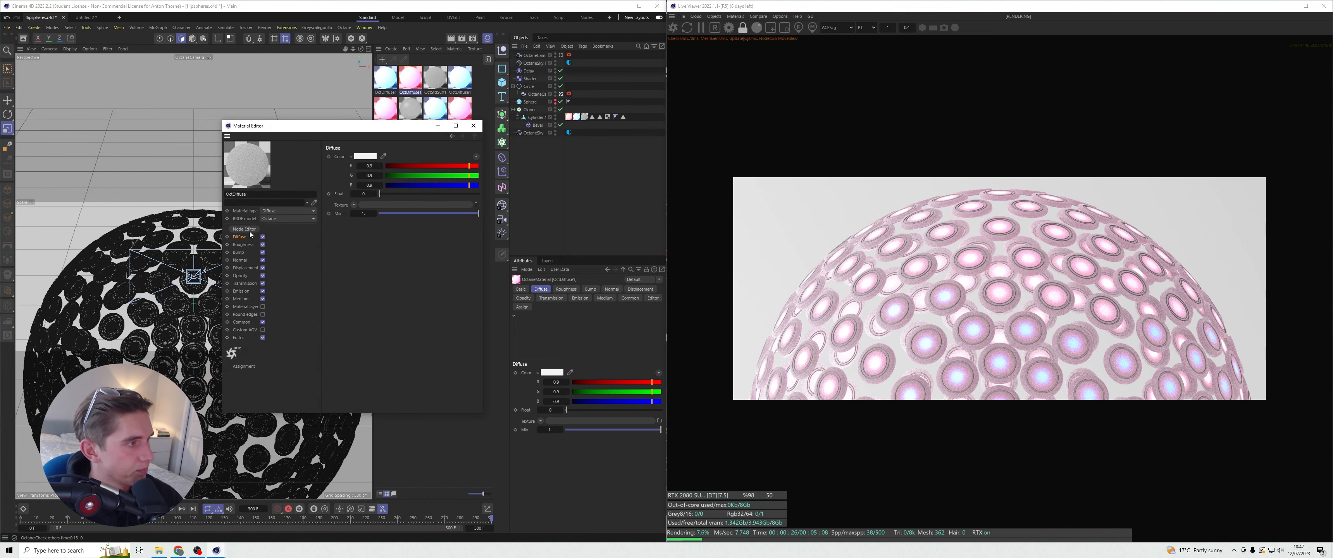
{"action": "left_click", "coordinate": [250, 230]}
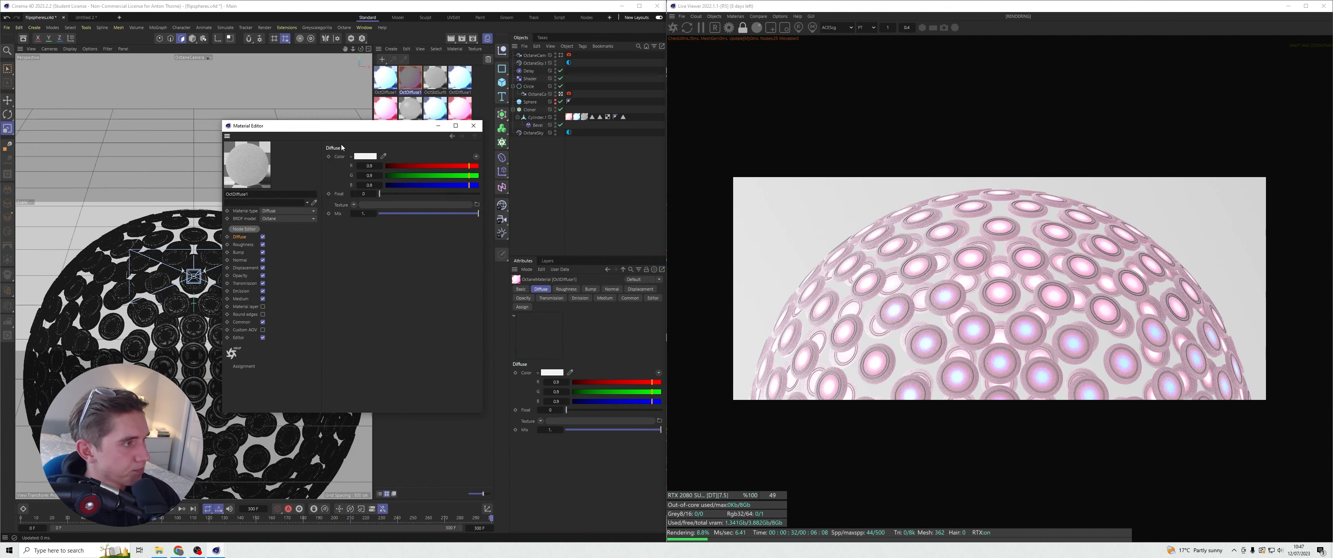
{"action": "left_click", "coordinate": [244, 229]}
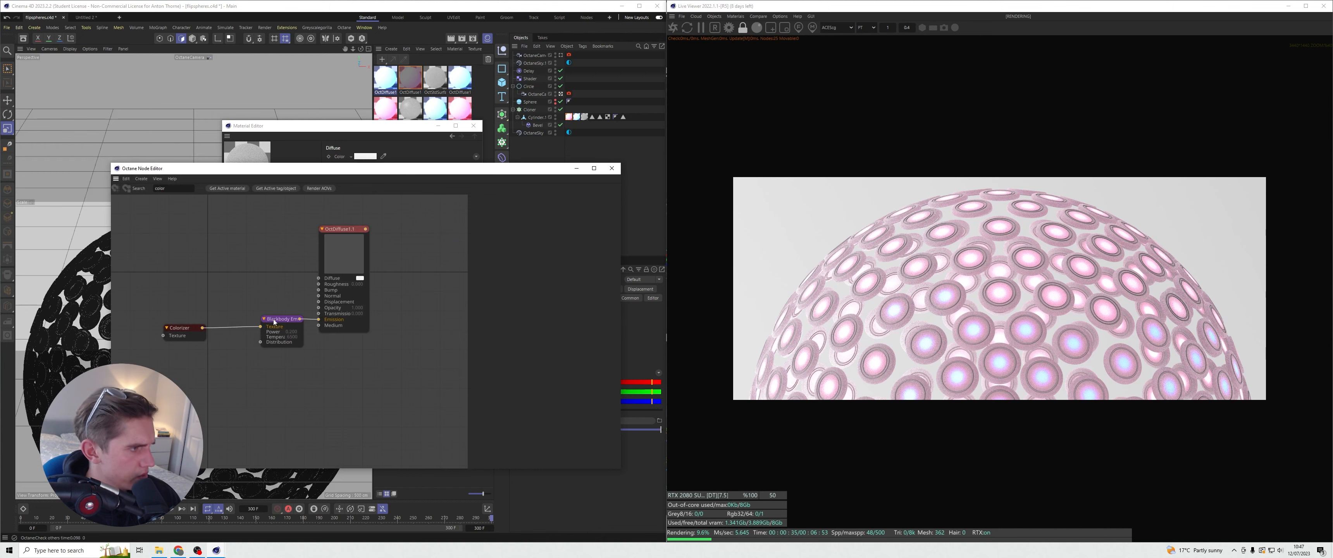
{"action": "left_click", "coordinate": [288, 319]}
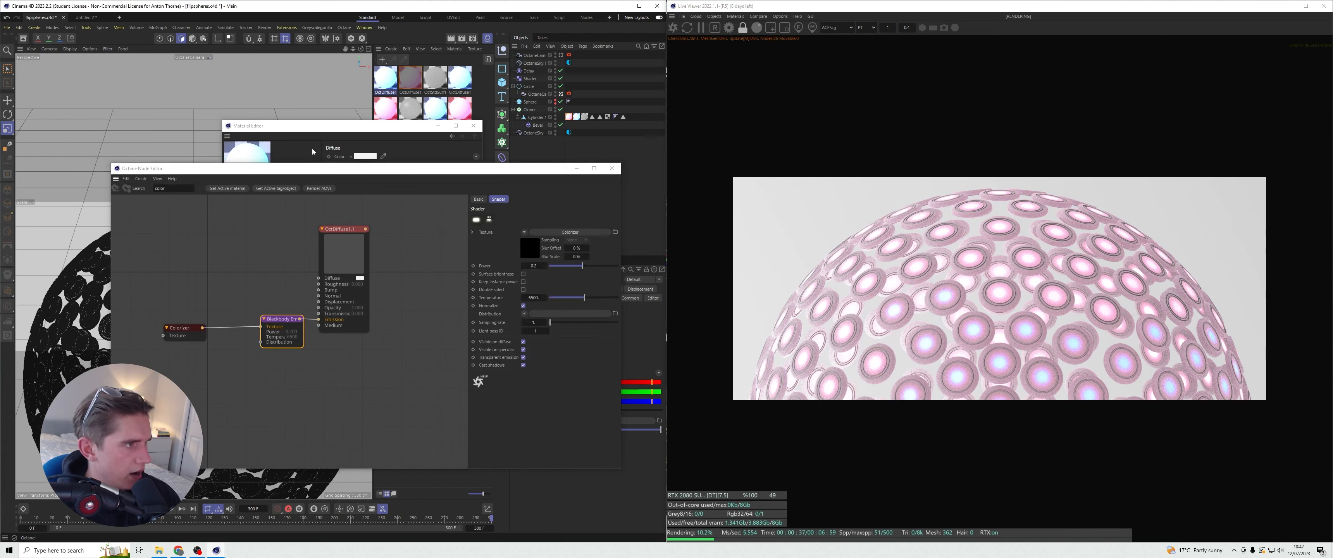
- Raise the Blackbody Emission power of the pink and blue glow materials, close the editors and check the render
{"action": "left_click", "coordinate": [315, 132]}
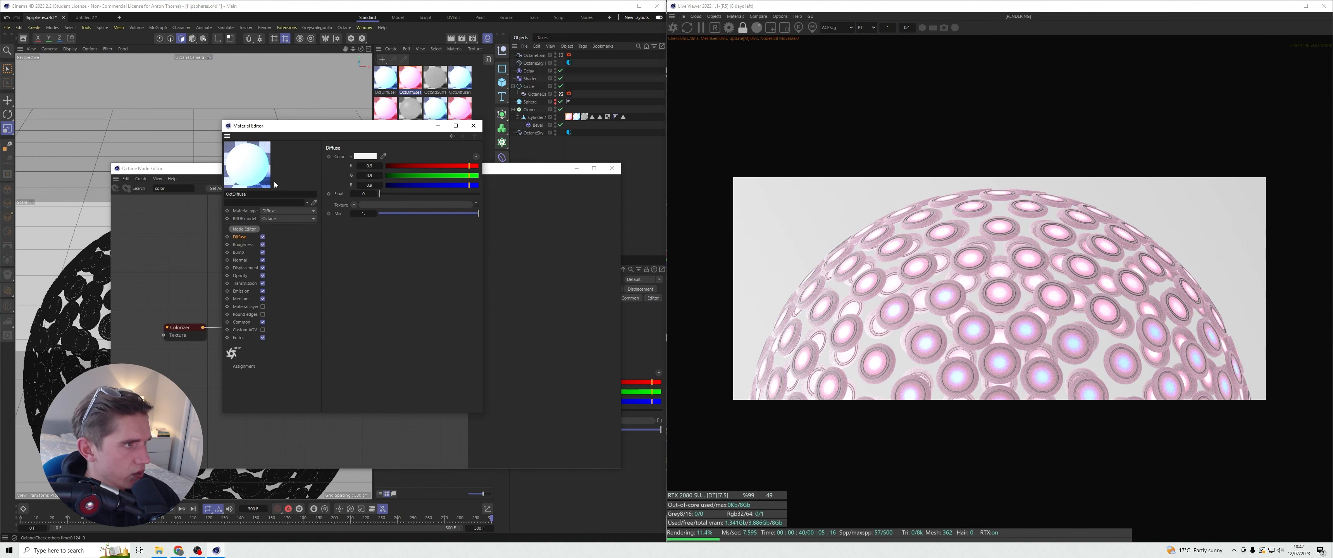
{"action": "left_click", "coordinate": [251, 230]}
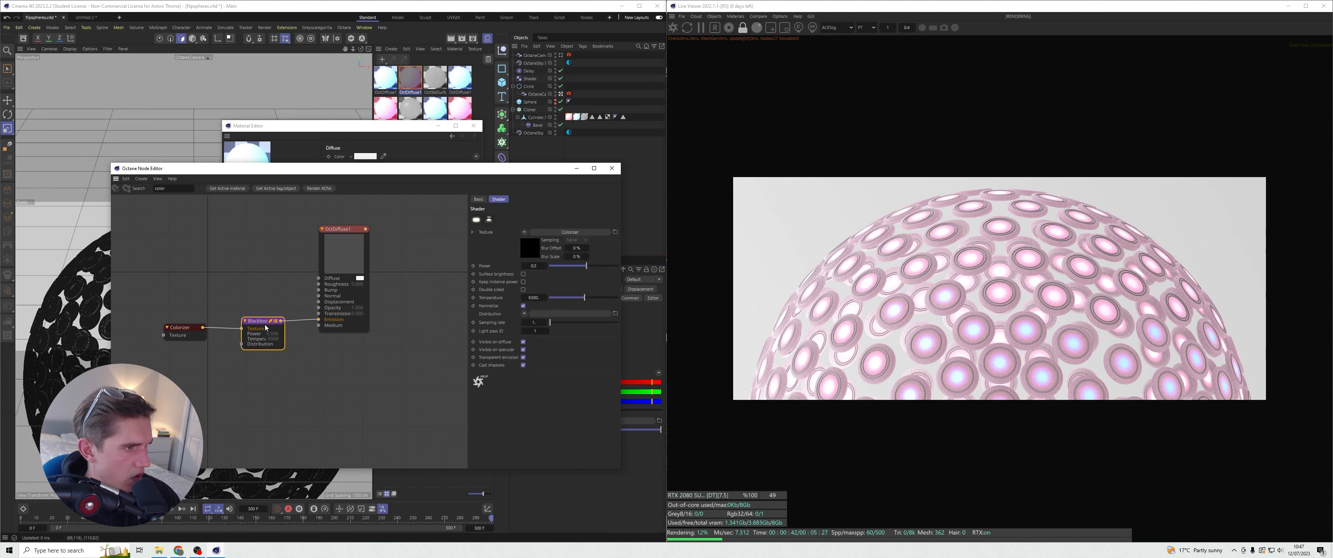
{"action": "left_click_drag", "start_coordinate": [538, 265], "coordinate": [530, 266]}
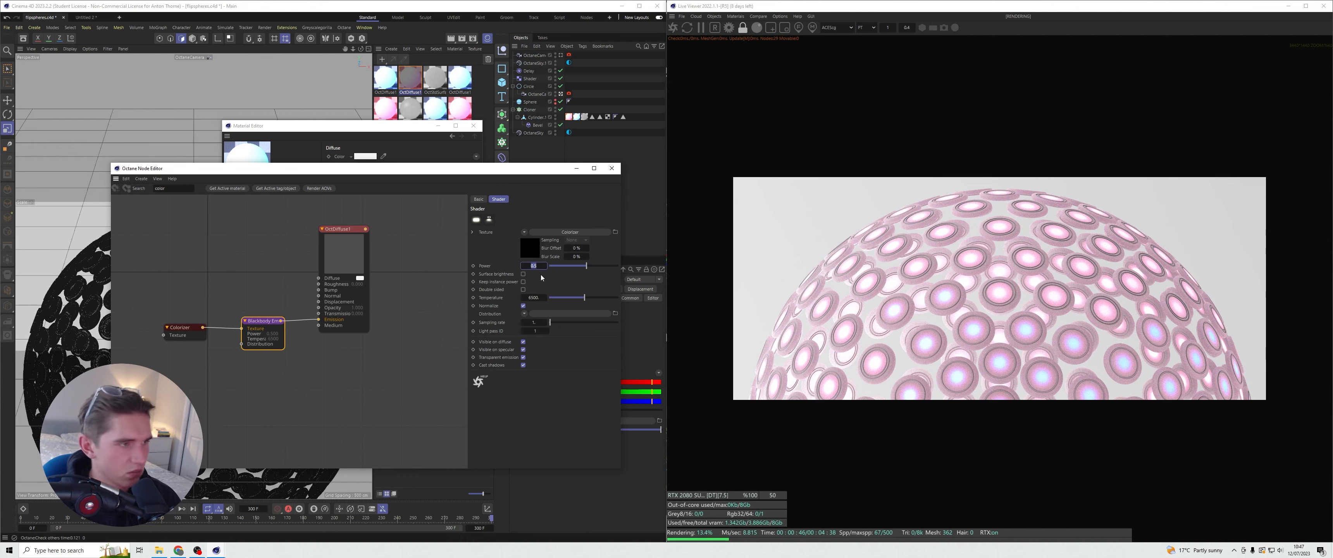
{"action": "left_click", "coordinate": [389, 83]}
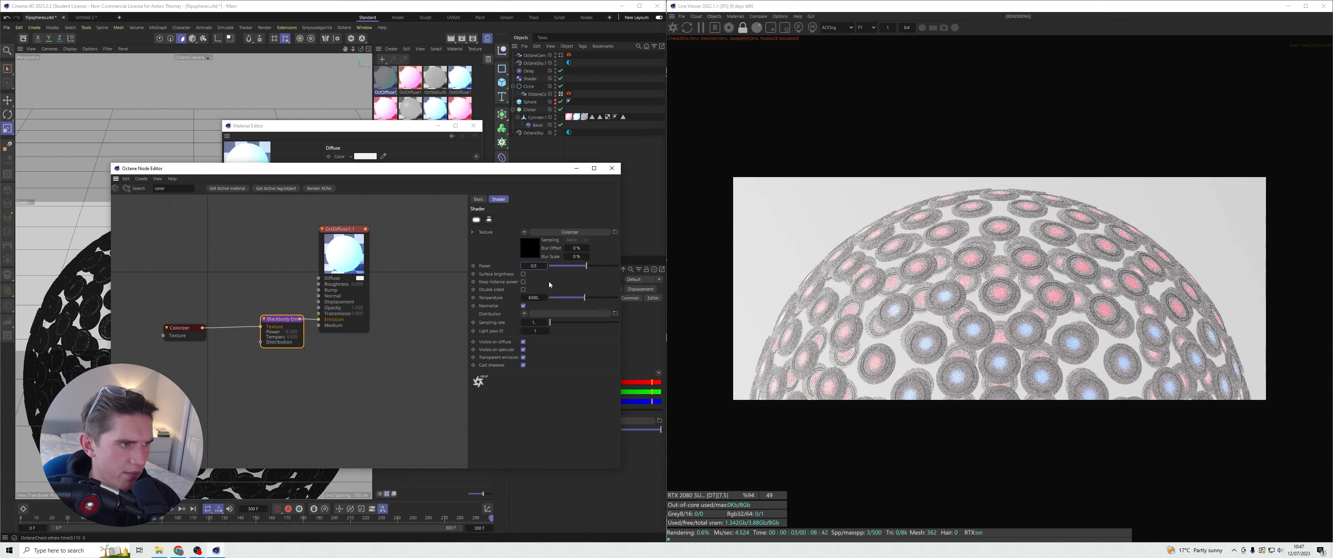
{"action": "left_click", "coordinate": [449, 138]}
{"action": "left_click", "coordinate": [438, 125]}
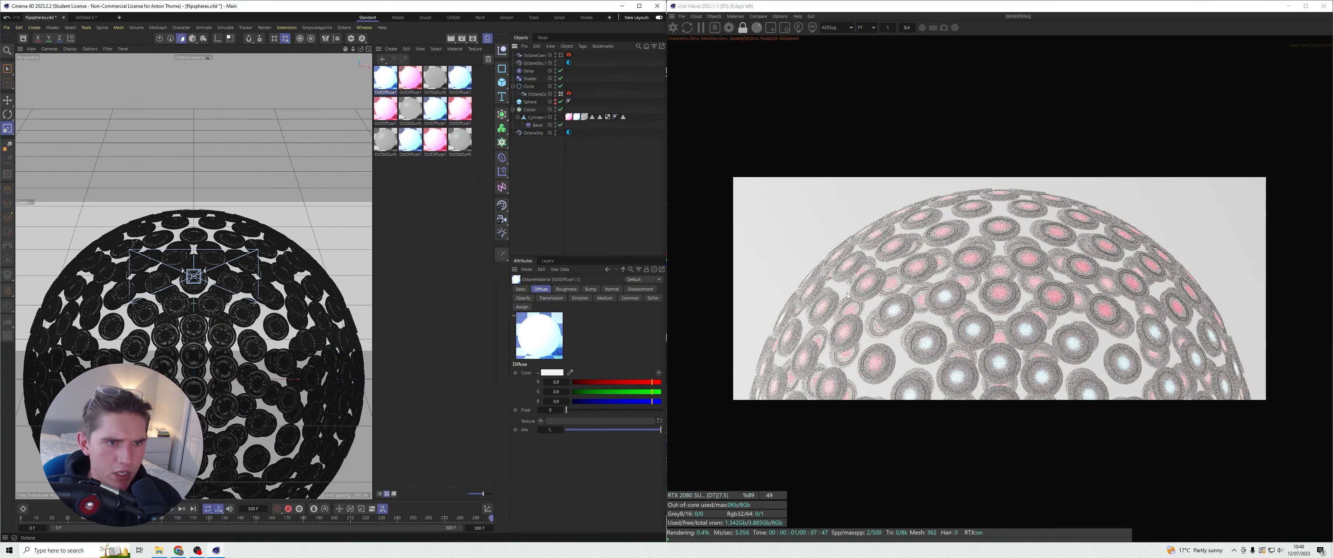
{"action": "scroll", "coordinate": [956, 310], "scroll_direction": "up", "scroll_amount": 1}
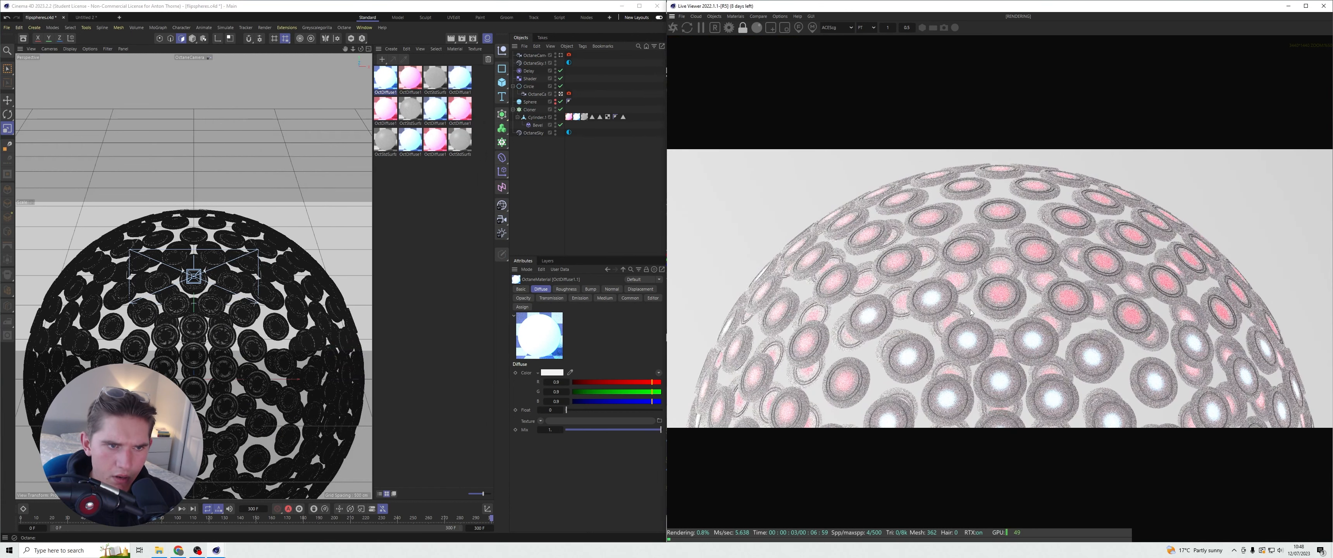
- Save the scene and inspect the glowing discs up close in the Octane render
{"action": "key", "text": "ctrl+s"}
{"action": "scroll", "coordinate": [970, 312], "scroll_direction": "up", "scroll_amount": 1}
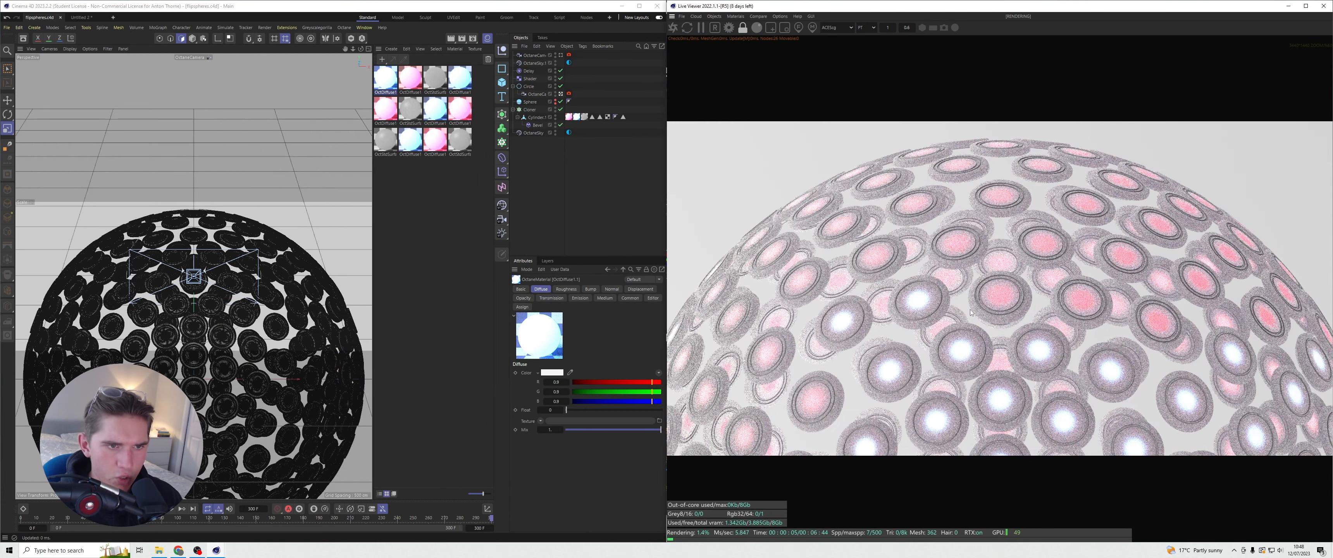
{"action": "scroll", "coordinate": [970, 312], "scroll_direction": "down", "scroll_amount": 1}
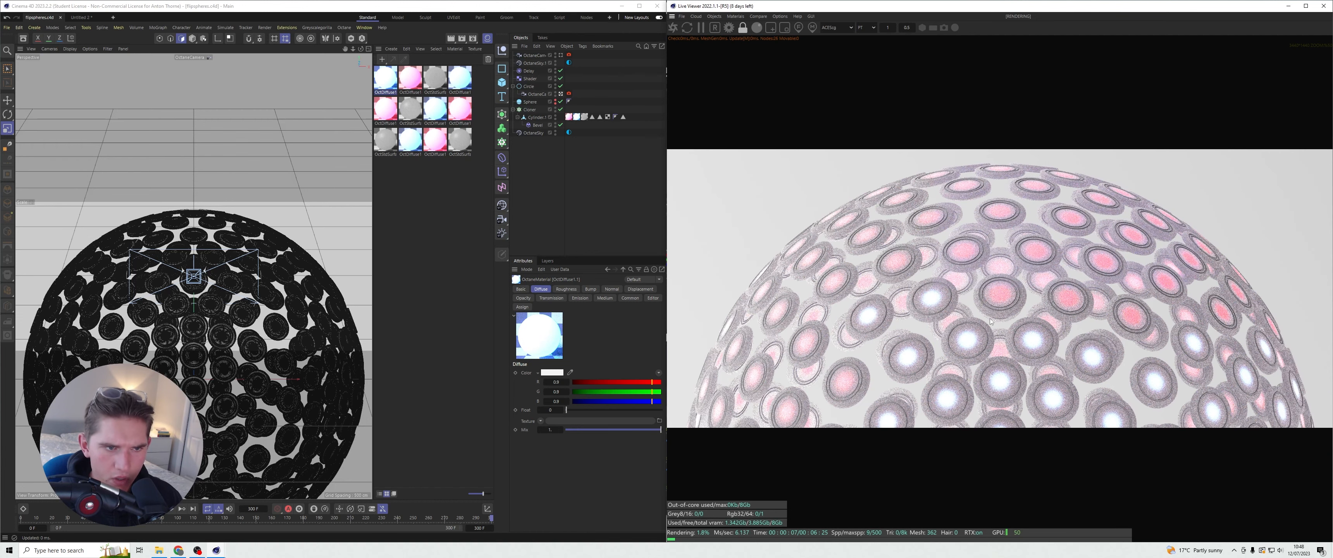
{"action": "left_click", "coordinate": [614, 232]}
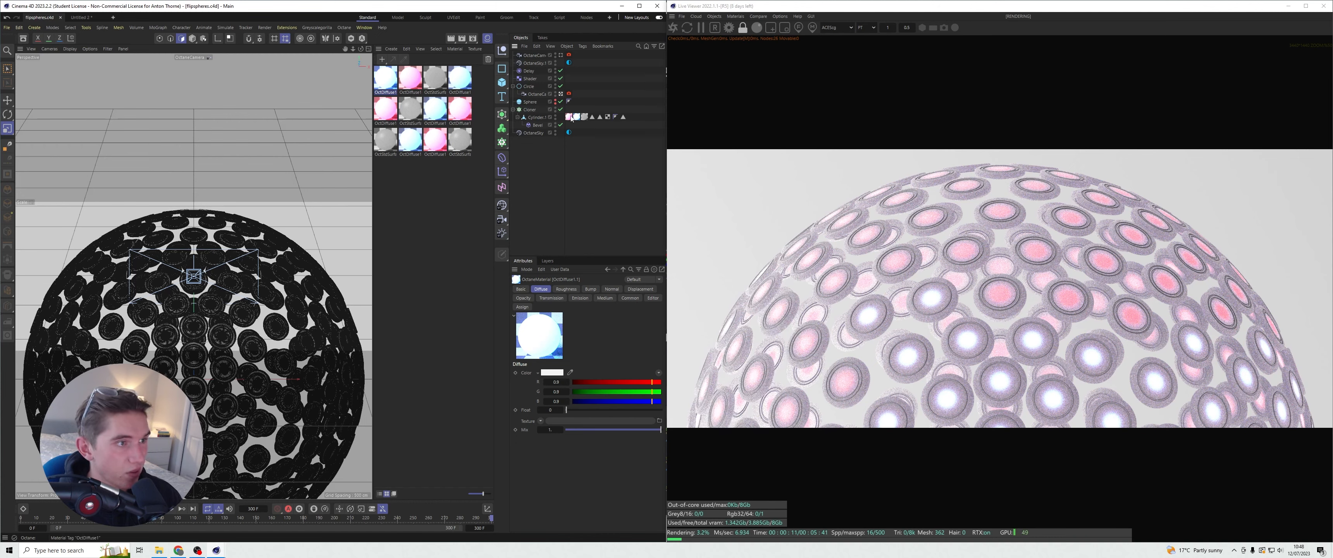
- Recolor the gradient of the pink OctDiffuse1 glow material to orange in the Octane Node Editor, close the editors and save the scene
{"action": "double_click", "coordinate": [410, 78]}
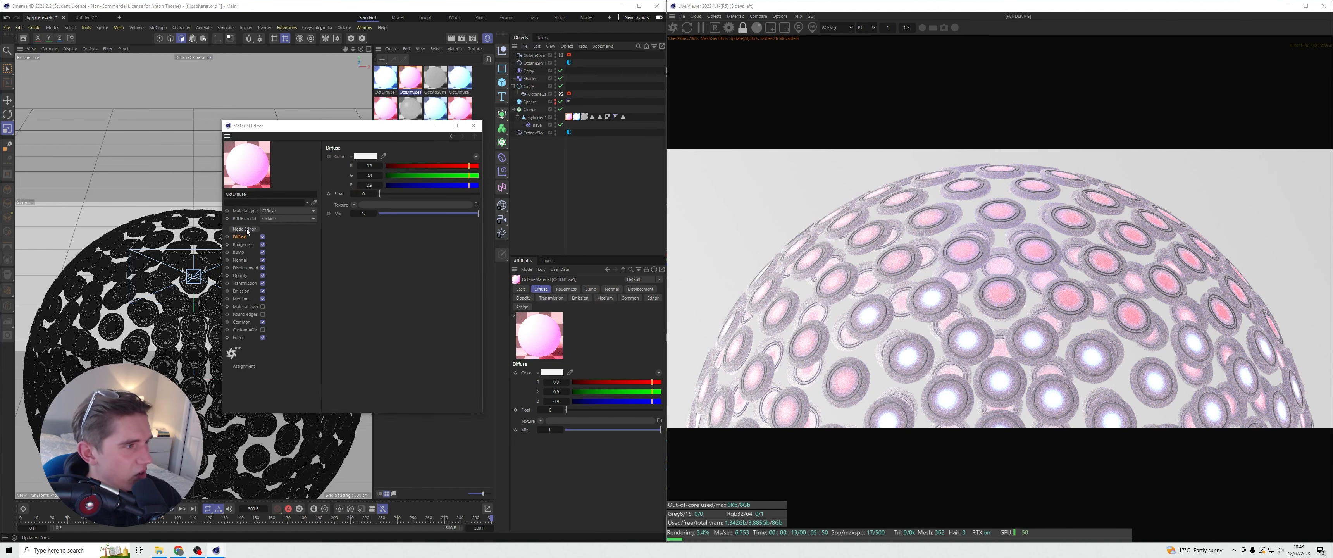
{"action": "left_click", "coordinate": [244, 228]}
{"action": "left_click", "coordinate": [190, 326]}
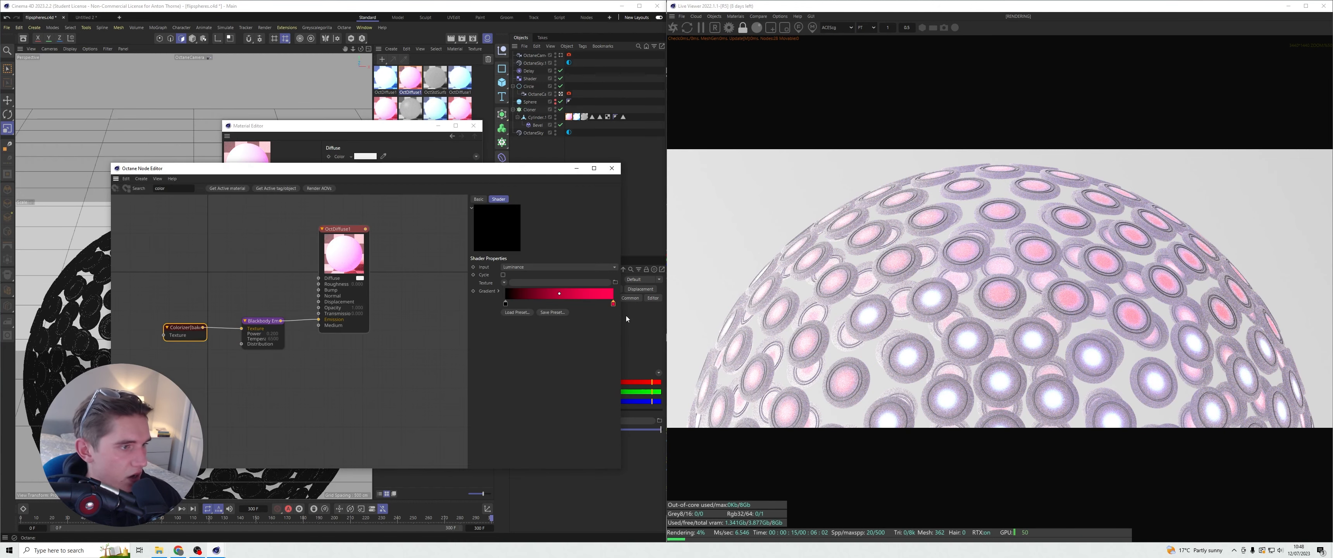
{"action": "double_click", "coordinate": [506, 303]}
{"action": "left_click_drag", "start_coordinate": [569, 321], "coordinate": [579, 322]}
{"action": "left_click", "coordinate": [599, 350]}
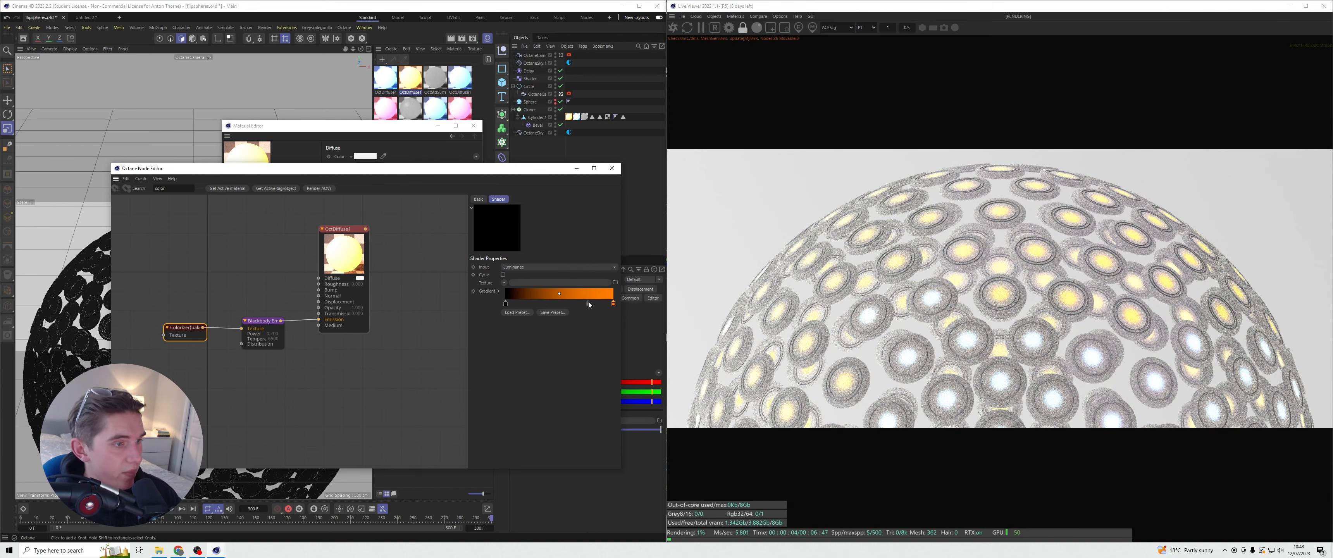
{"action": "double_click", "coordinate": [613, 303]}
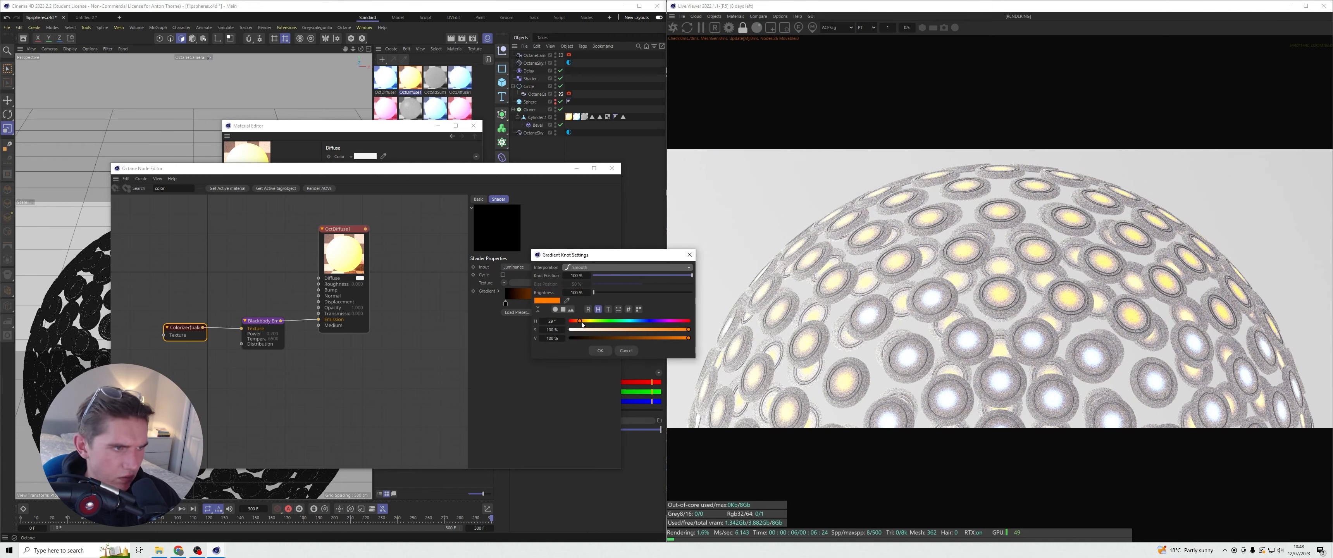
{"action": "left_click", "coordinate": [600, 350]}
{"action": "left_click", "coordinate": [576, 169]}
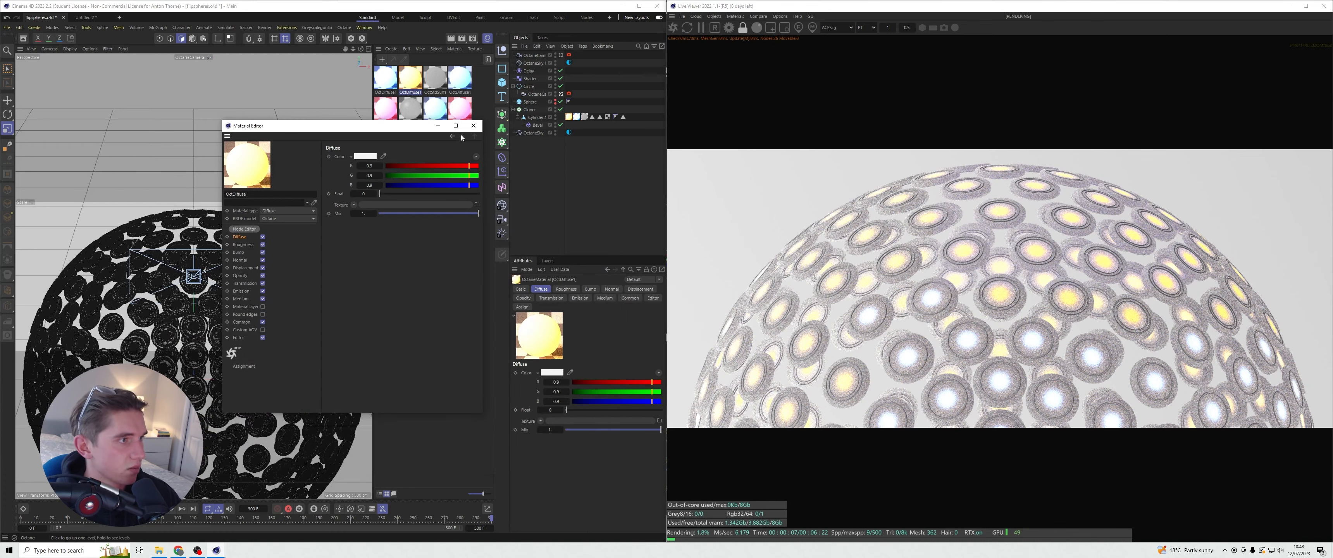
{"action": "left_click", "coordinate": [473, 125]}
{"action": "key", "text": "ctrl+s"}
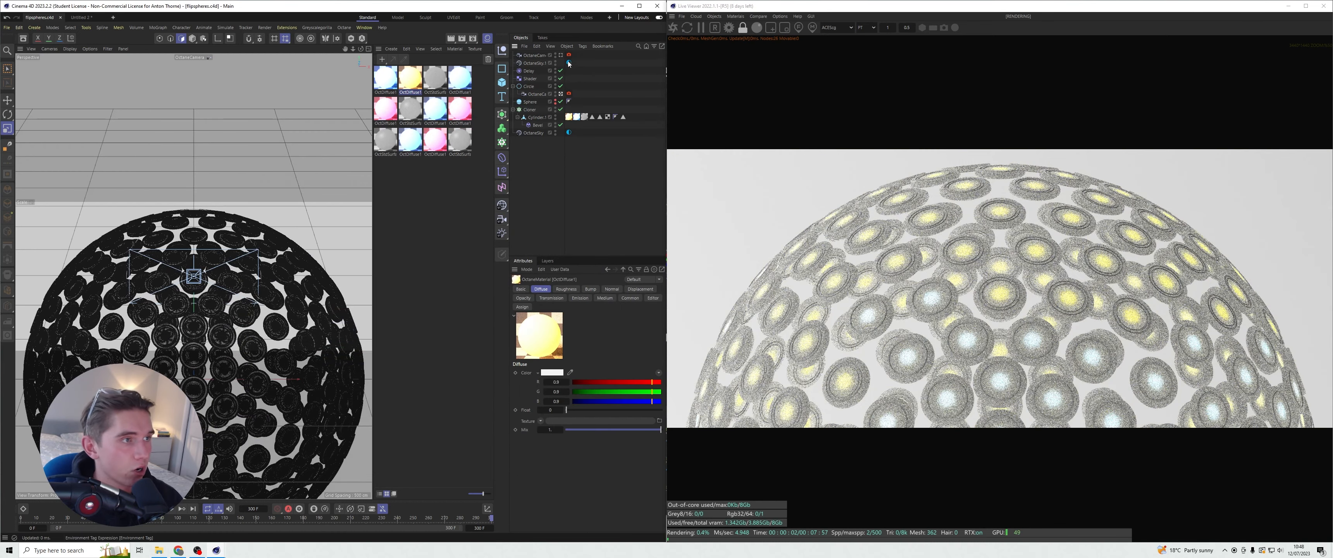
- Try an Octane sky environment power of 0.1, set it to 0.5, and save the scene
{"action": "left_click", "coordinate": [569, 62]}
{"action": "left_click_drag", "start_coordinate": [617, 365], "coordinate": [615, 364]}
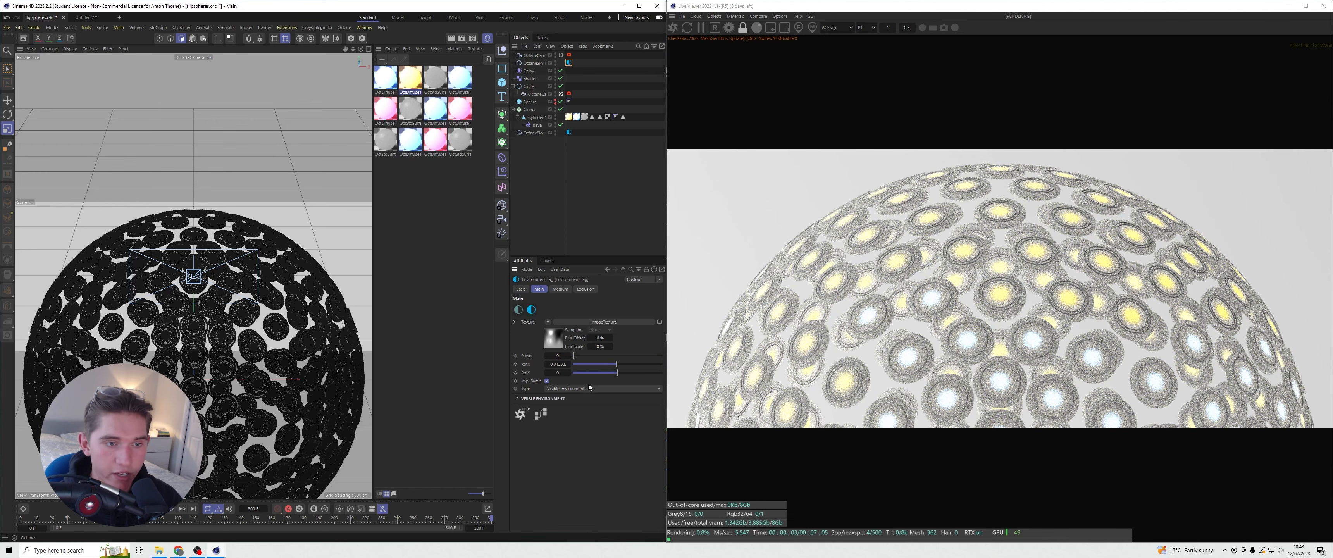
{"action": "double_click", "coordinate": [557, 355]}
{"action": "type", "text": "0.1"}
{"action": "key", "text": "Return"}
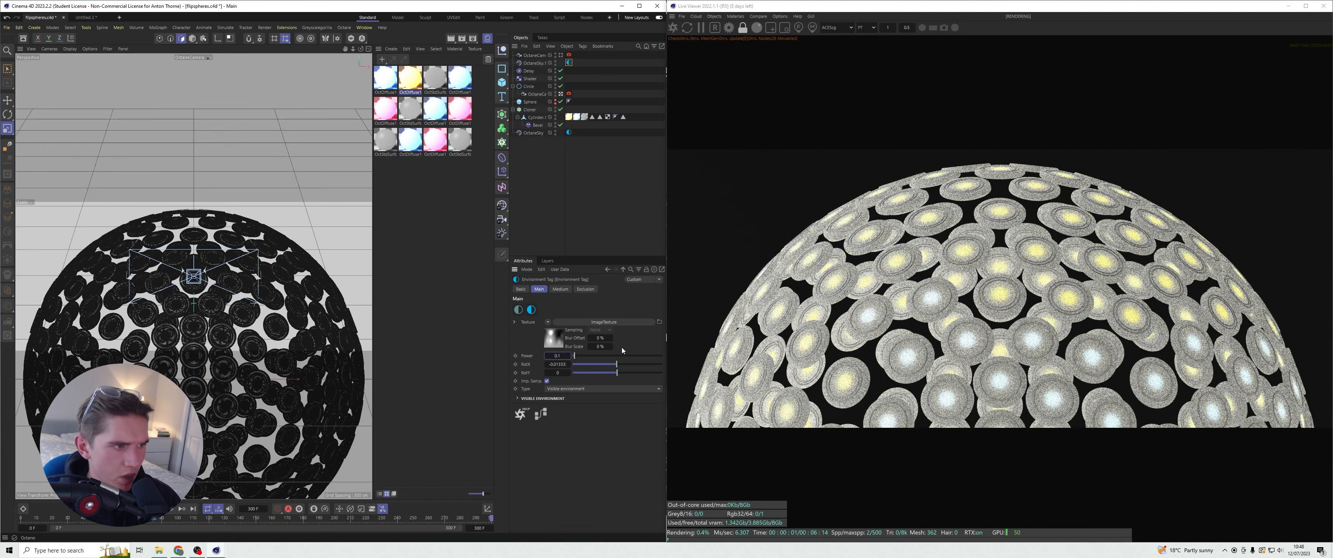
{"action": "left_click_drag", "start_coordinate": [557, 356], "coordinate": [560, 357]}
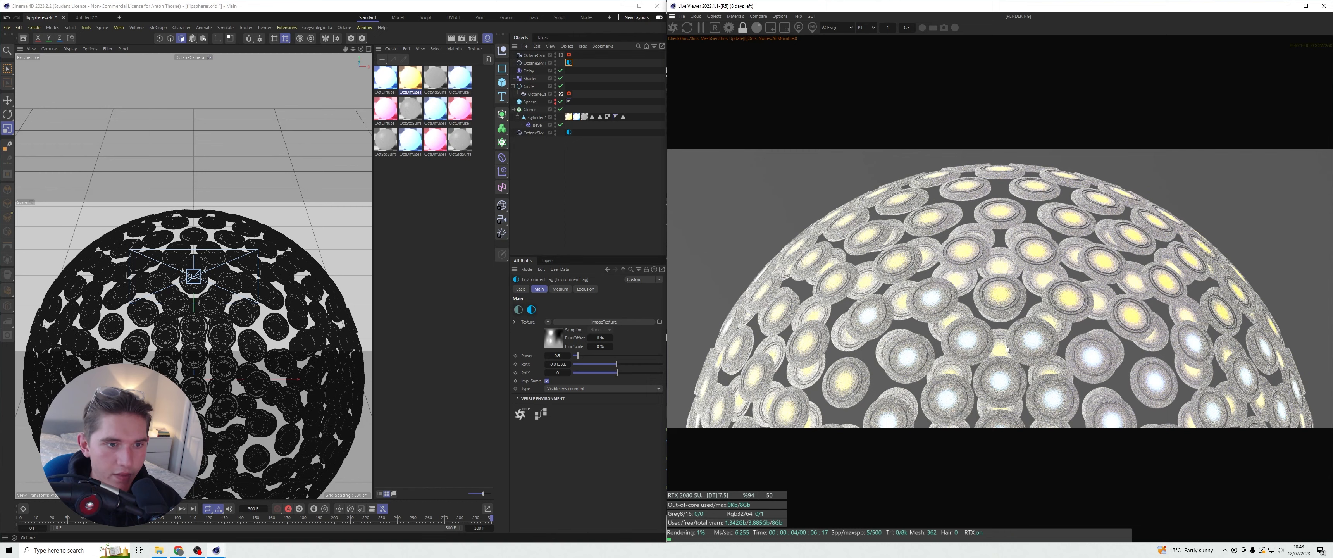
{"action": "left_click", "coordinate": [643, 223]}
{"action": "key", "text": "ctrl+s"}
- Turn off auto focus in the Octane camera's depth of field and pick the focus point on a disc in the render
{"action": "left_click", "coordinate": [487, 39]}
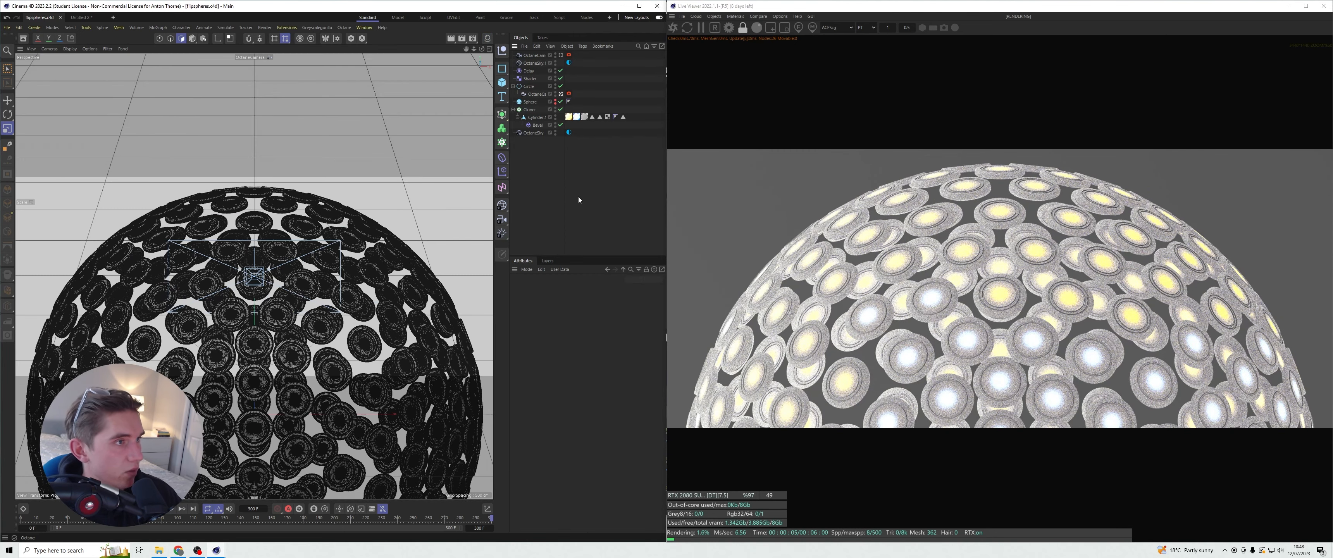
{"action": "left_click", "coordinate": [569, 94]}
{"action": "left_click", "coordinate": [569, 94]}
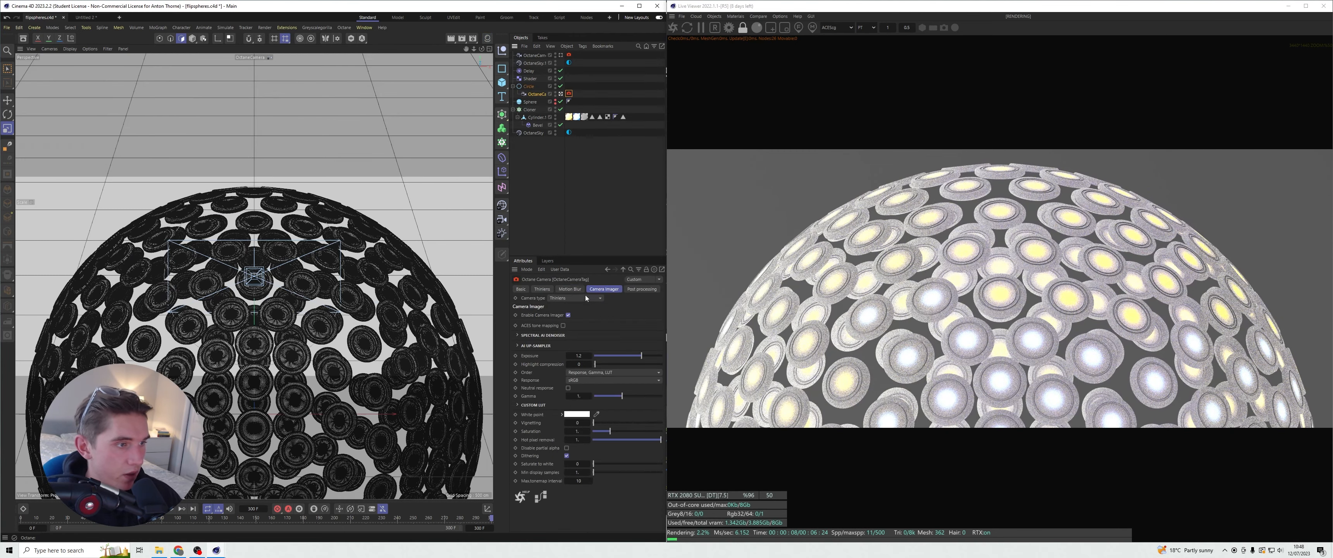
{"action": "left_click", "coordinate": [534, 359]}
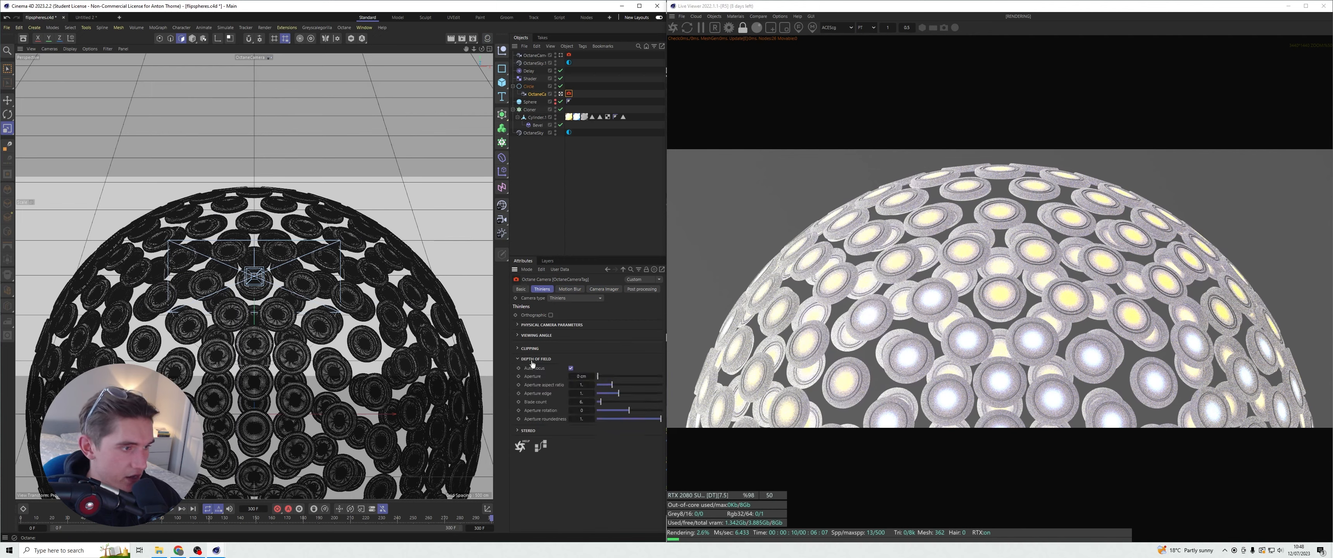
{"action": "left_click", "coordinate": [571, 368]}
{"action": "left_click", "coordinate": [602, 238]}
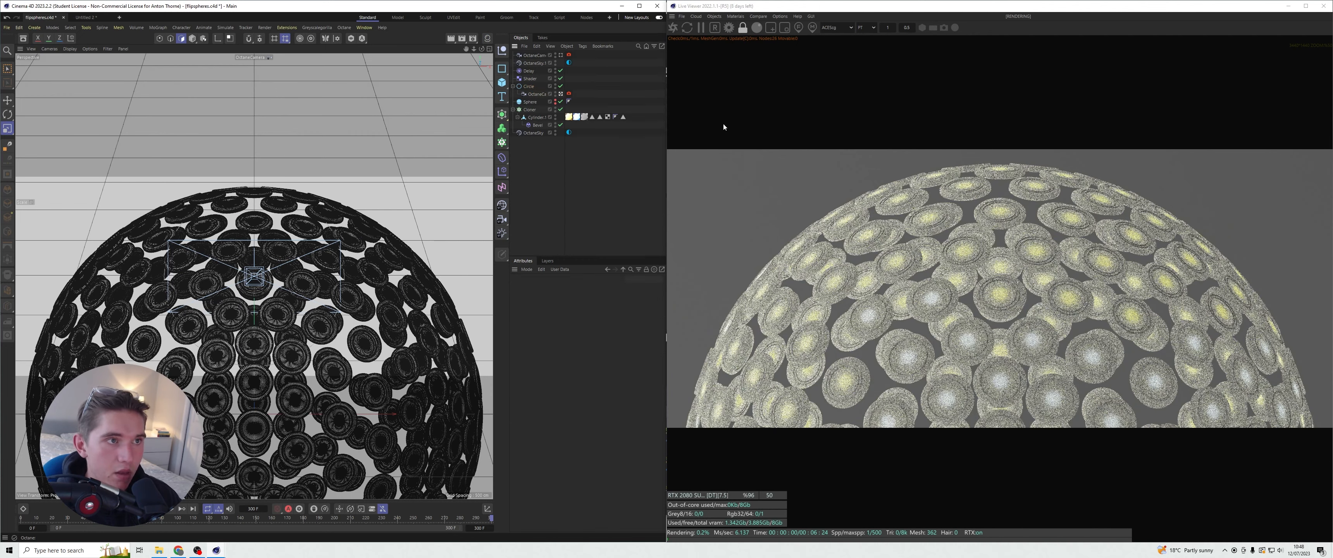
{"action": "left_click", "coordinate": [798, 31]}
{"action": "left_click", "coordinate": [971, 362]}
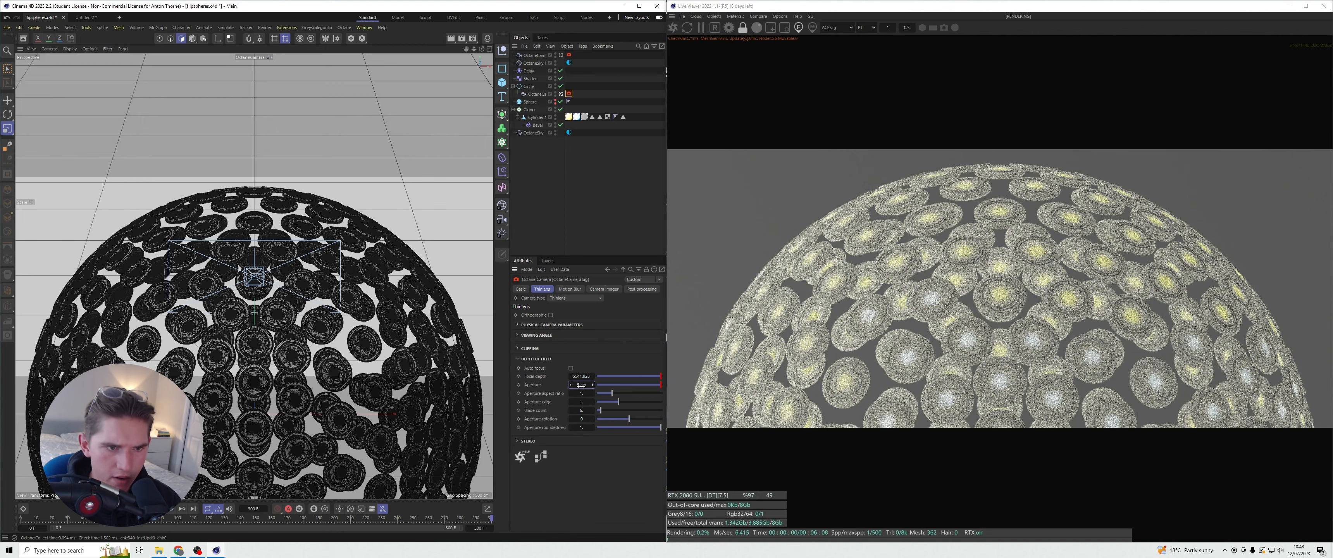
- Raise the Octane camera's depth-of-field aperture to 50 cm, check the blur in the render, and save the scene
{"action": "left_click_drag", "start_coordinate": [582, 385], "coordinate": [587, 385]}
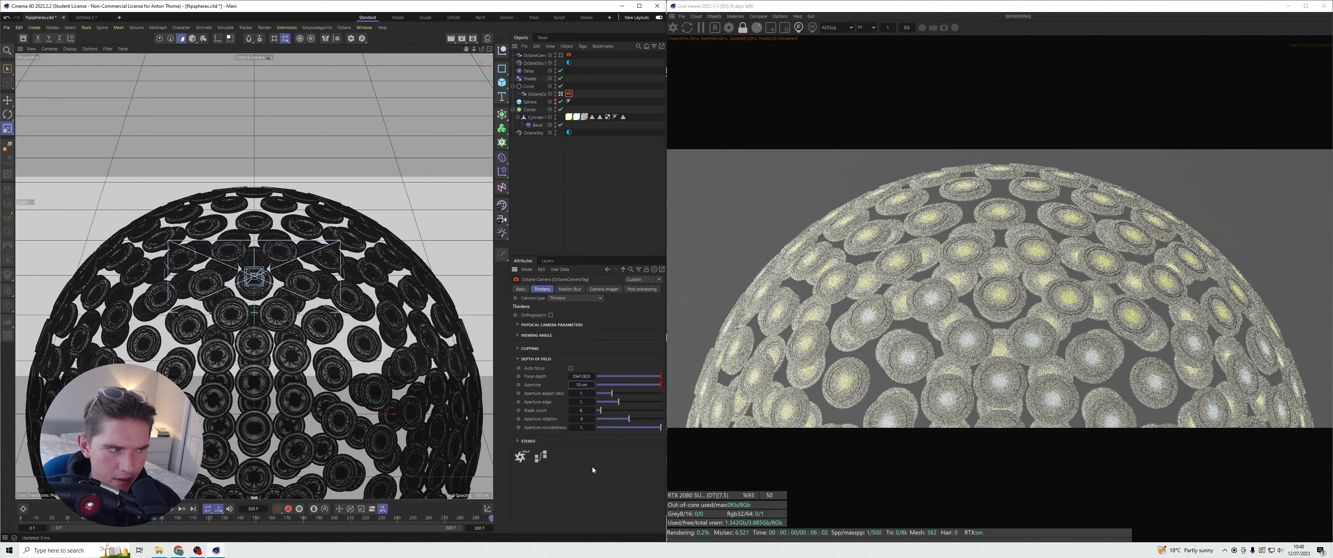
{"action": "scroll", "coordinate": [999, 366], "scroll_direction": "up", "scroll_amount": 3}
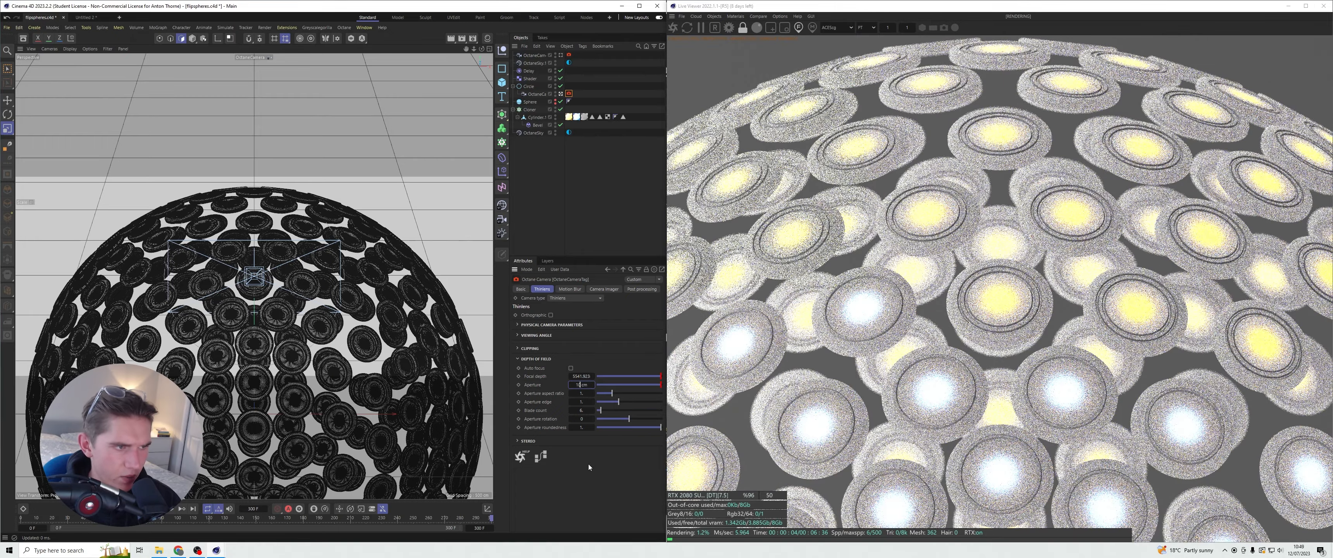
{"action": "left_click", "coordinate": [582, 384]}
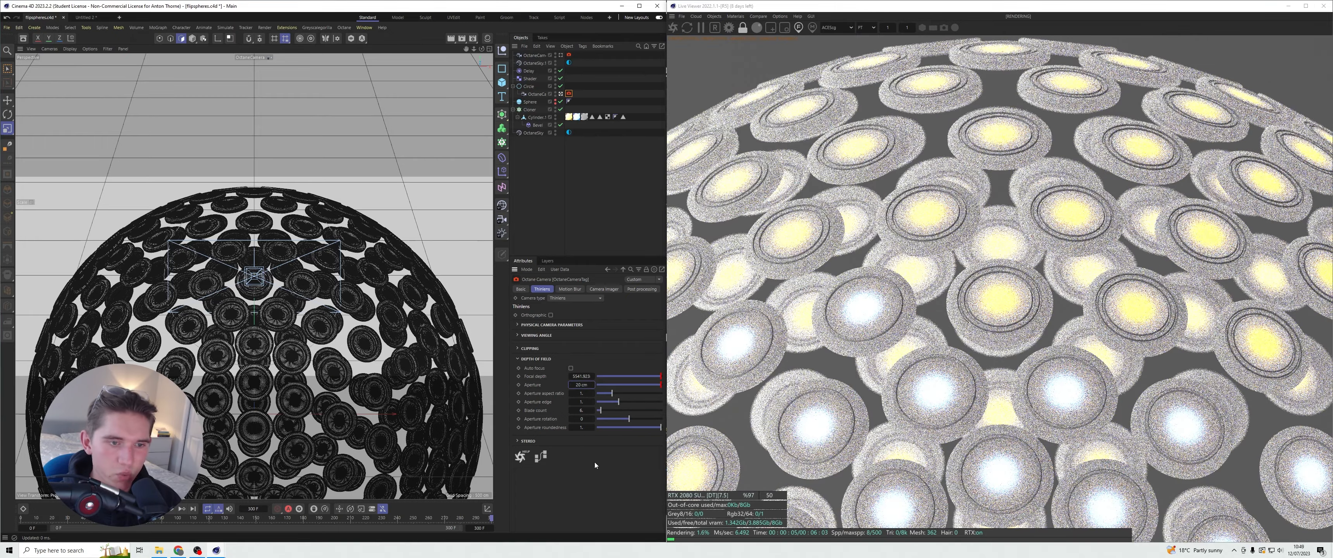
{"action": "key", "text": "Return"}
{"action": "type", "text": "50"}
{"action": "key", "text": "Return"}
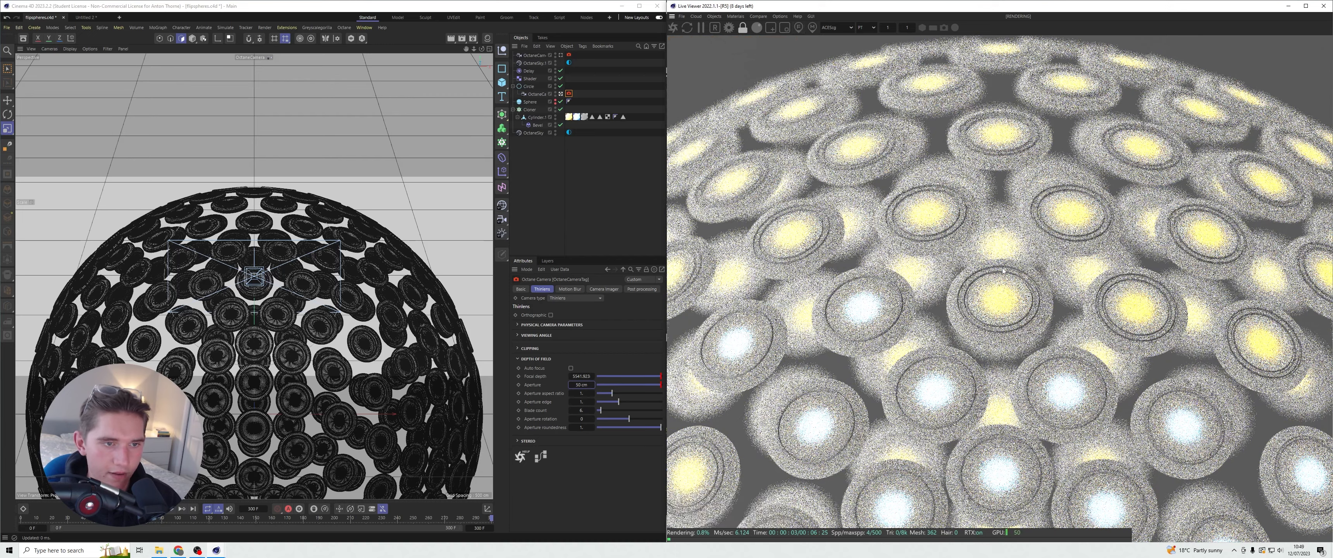
{"action": "scroll", "coordinate": [993, 288], "scroll_direction": "down", "scroll_amount": 3}
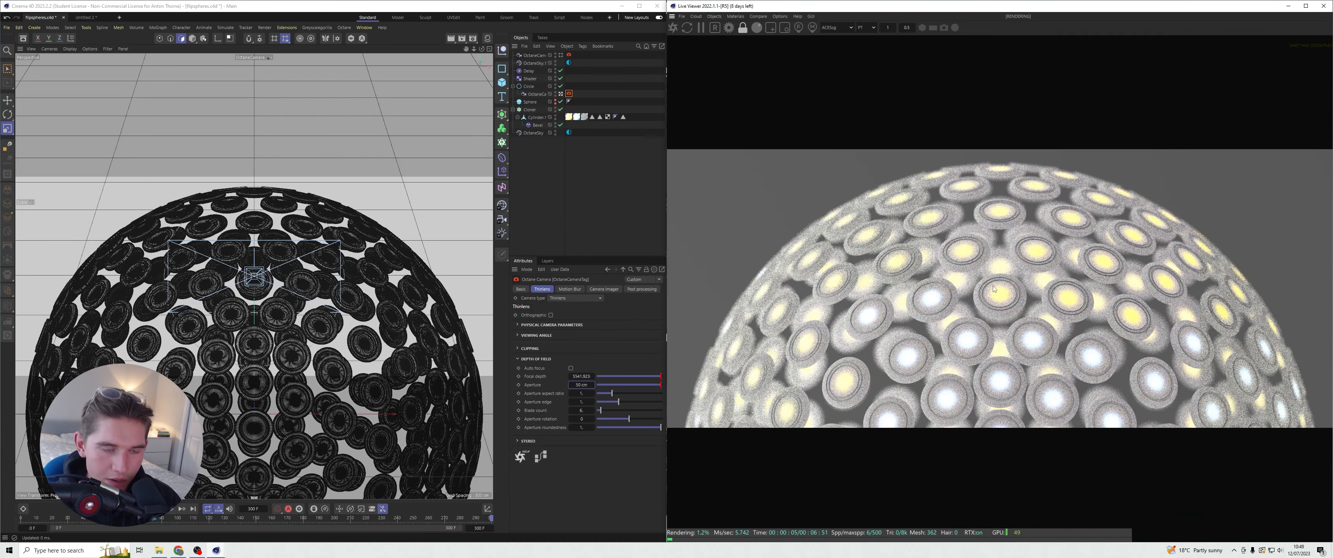
{"action": "scroll", "coordinate": [993, 288], "scroll_direction": "down", "scroll_amount": 1}
{"action": "key", "text": "ctrl+s"}
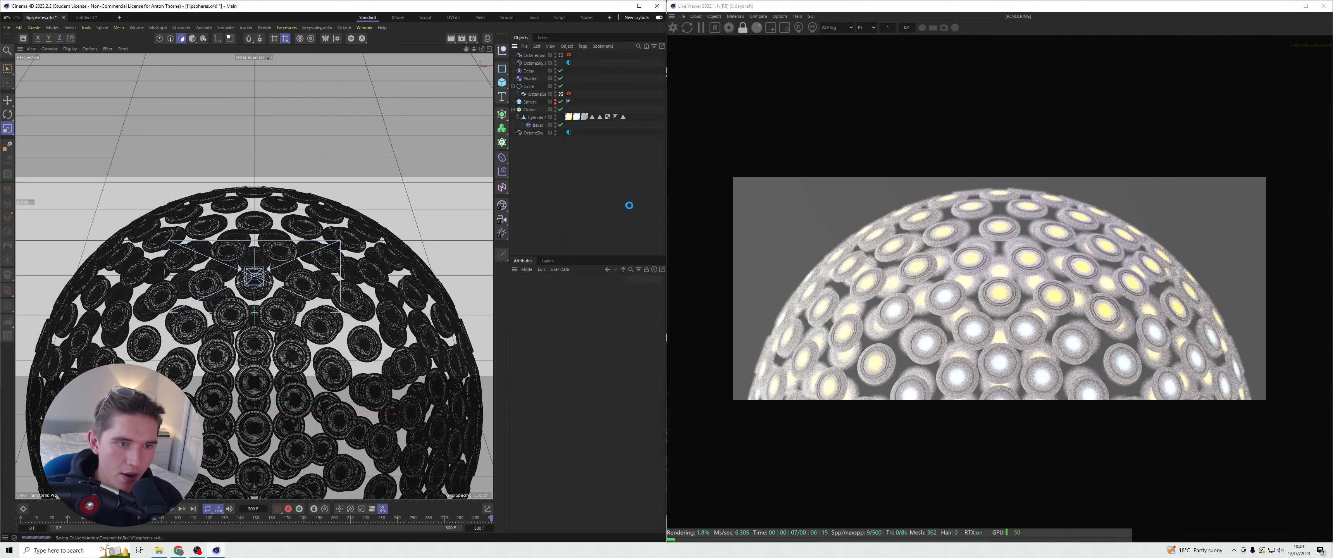
{"action": "left_click", "coordinate": [627, 209]}
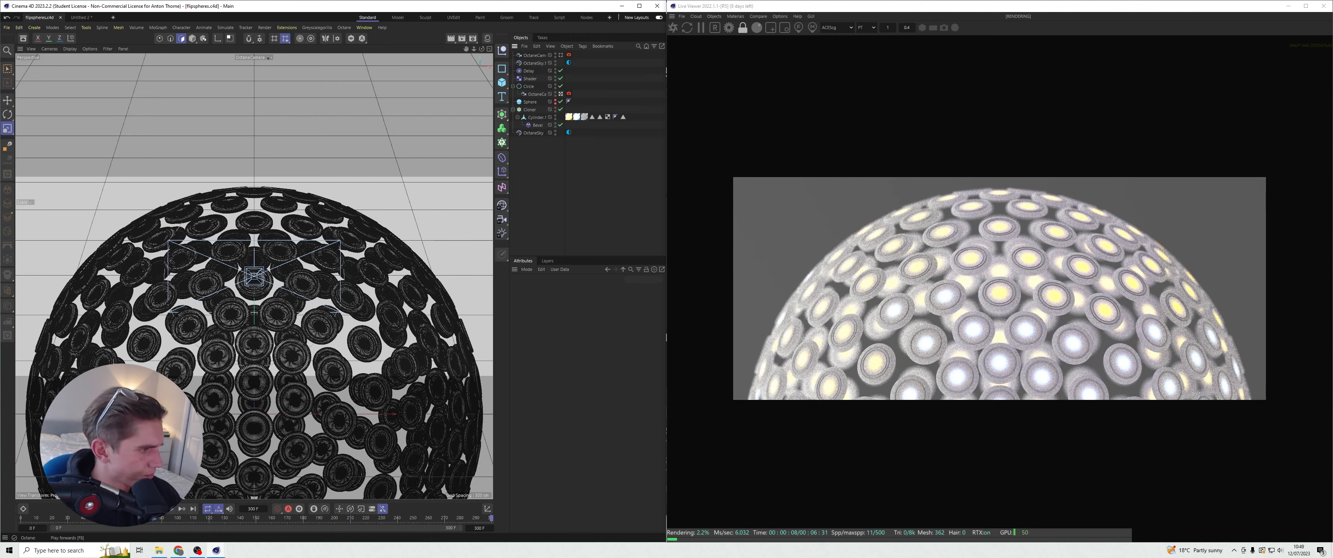
- Switch the viewport to shaded display without lines and play the disc animation from frame 0, returning to frame 0
{"action": "left_click_drag", "start_coordinate": [490, 517], "coordinate": [16, 515]}
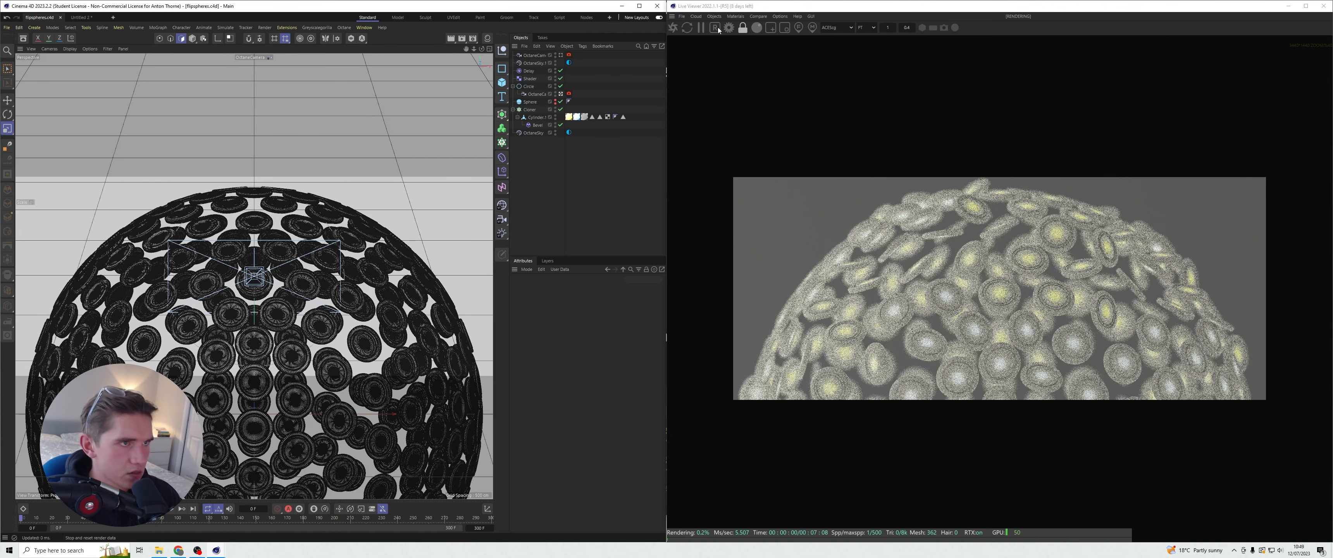
{"action": "left_click", "coordinate": [69, 49]}
{"action": "left_click", "coordinate": [77, 70]}
{"action": "key", "text": "F8"}
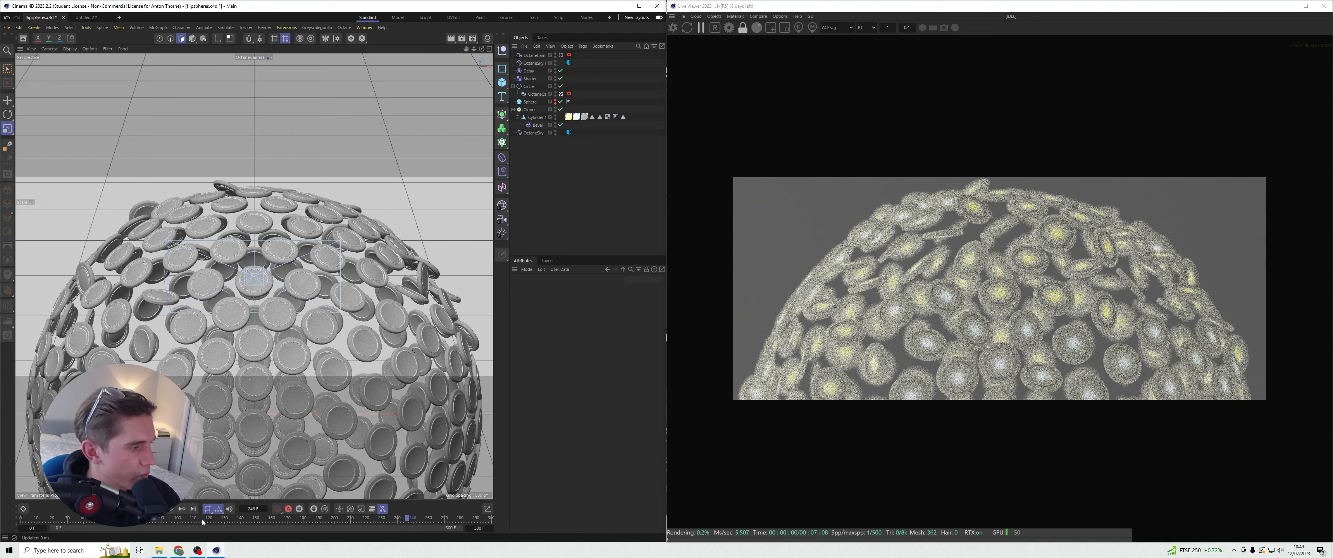
{"action": "left_click_drag", "start_coordinate": [203, 519], "coordinate": [20, 519]}
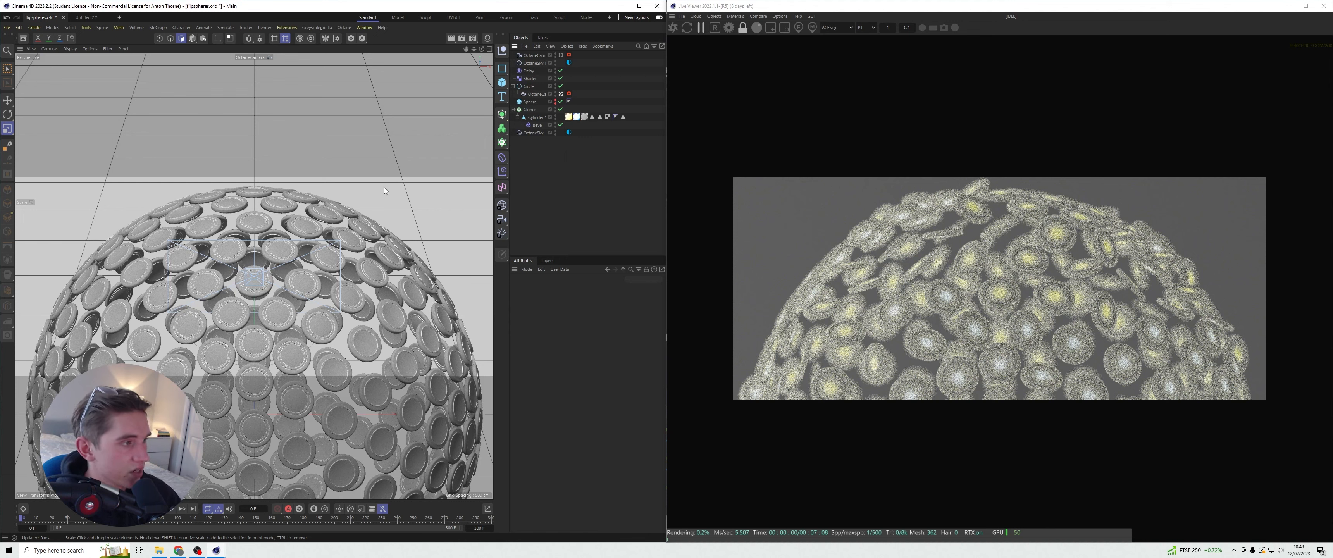
- Rotate the disc Cloner to shift the discs around the sphere and examine the new arrangement in the render
{"action": "left_click", "coordinate": [313, 391]}
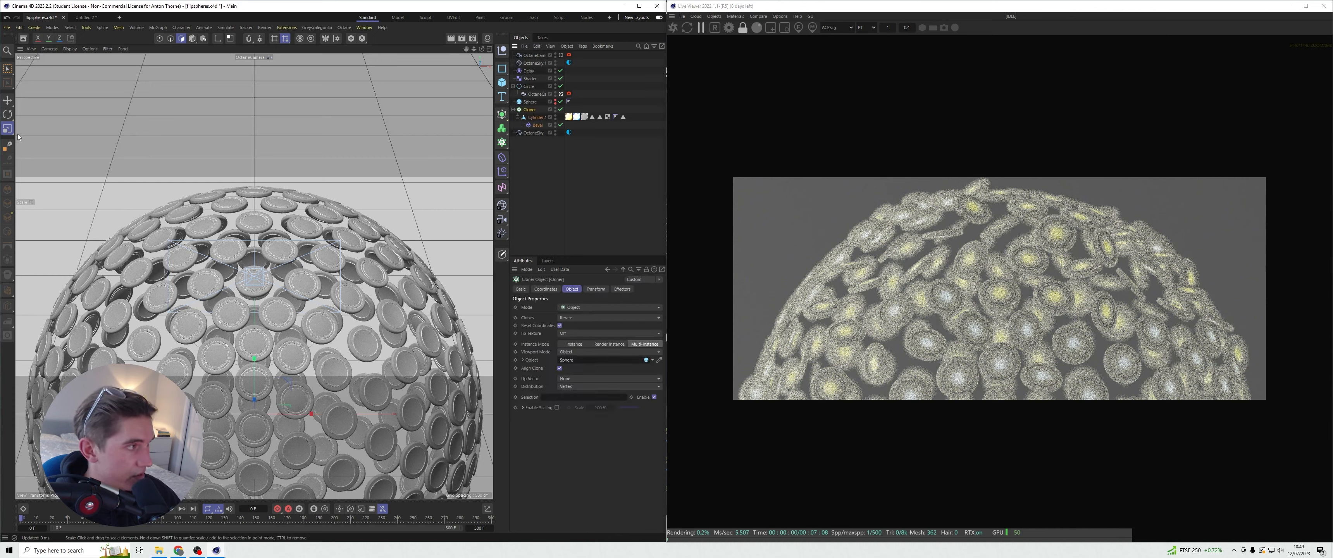
{"action": "key", "text": "r"}
{"action": "left_click_drag", "start_coordinate": [254, 394], "coordinate": [255, 433]}
{"action": "key", "text": "ctrl+z"}
{"action": "key", "text": "ctrl+z"}
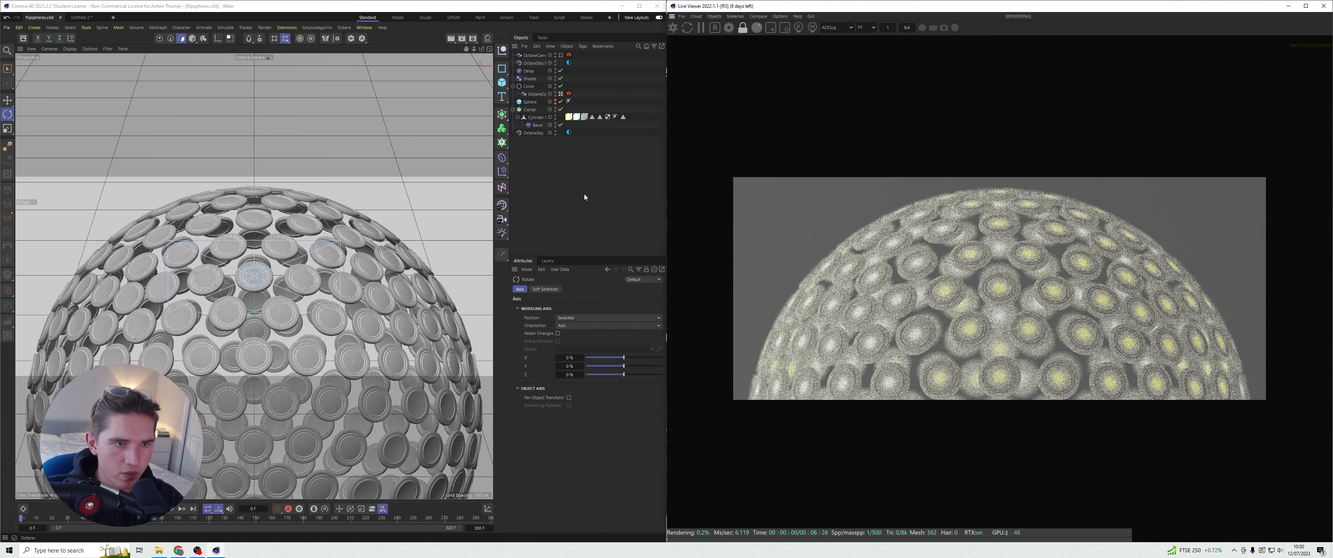
{"action": "scroll", "coordinate": [977, 302], "scroll_direction": "up", "scroll_amount": 2}
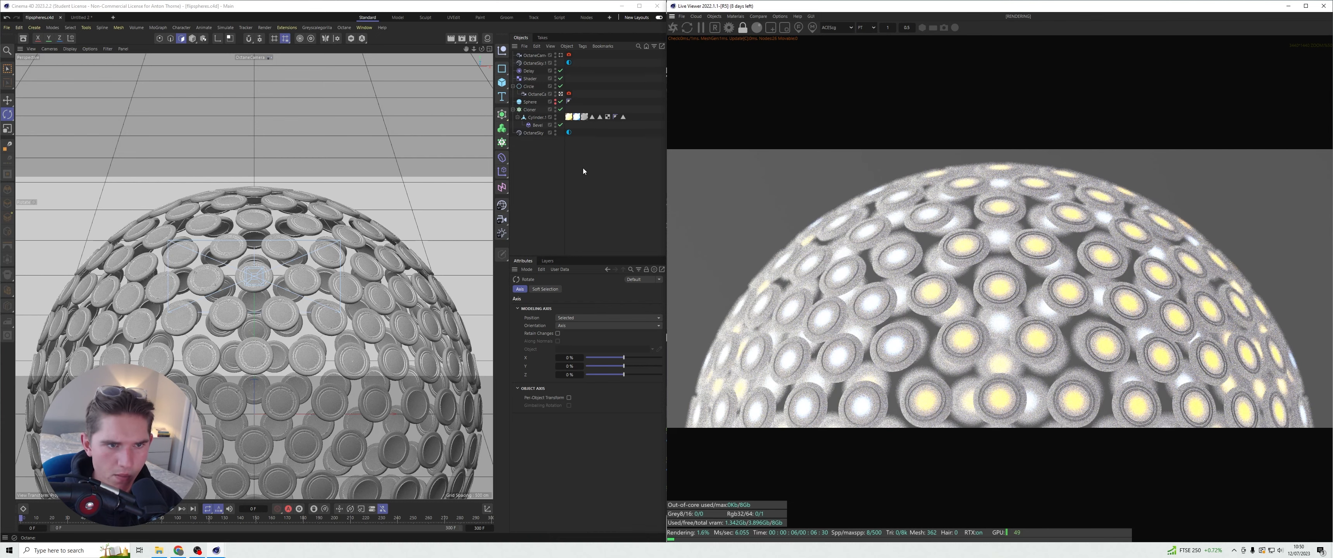
{"action": "scroll", "coordinate": [1001, 331], "scroll_direction": "up", "scroll_amount": 1}
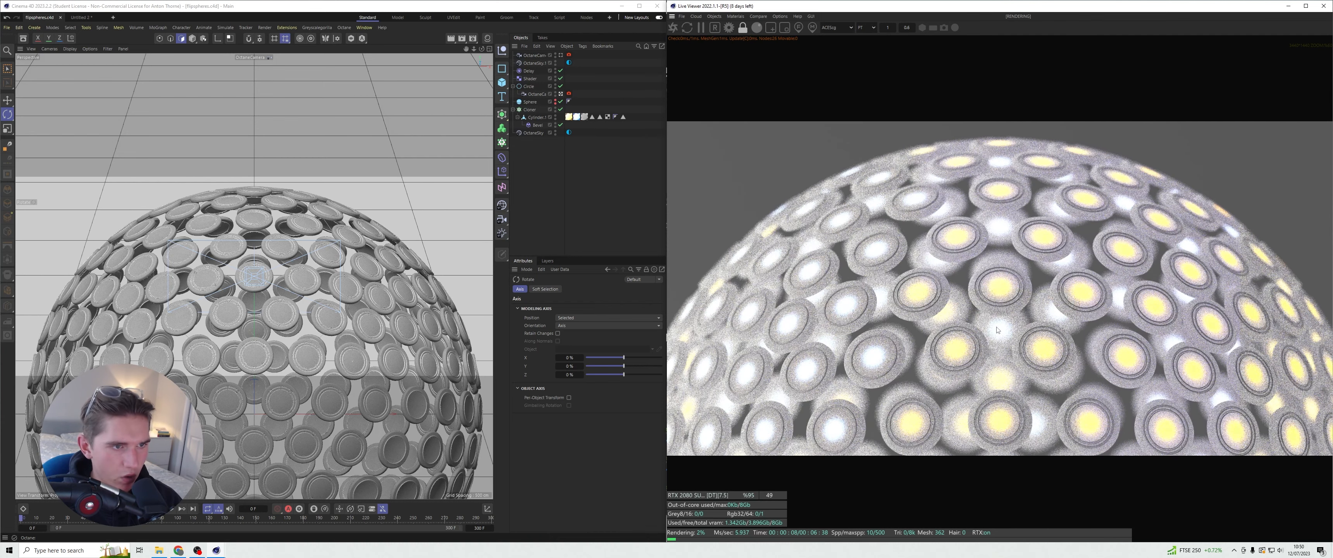
{"action": "scroll", "coordinate": [997, 330], "scroll_direction": "down", "scroll_amount": 1}
- Set the Octane sky's environment power to 1, check the whole render, and save the scene
{"action": "left_click", "coordinate": [569, 63]}
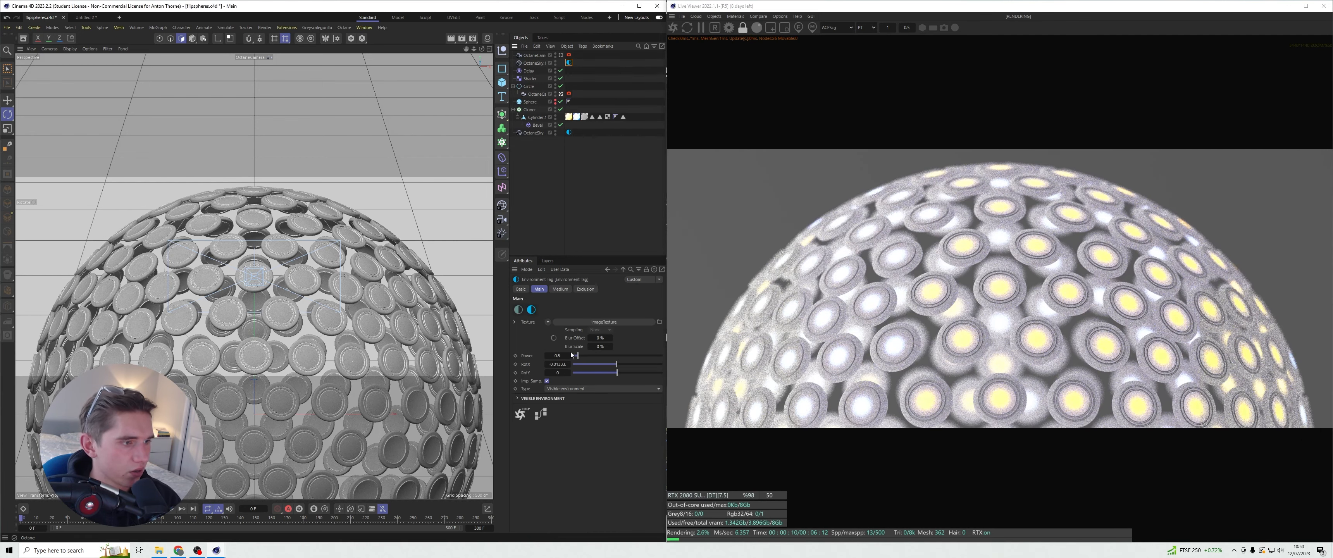
{"action": "type", "text": "1."}
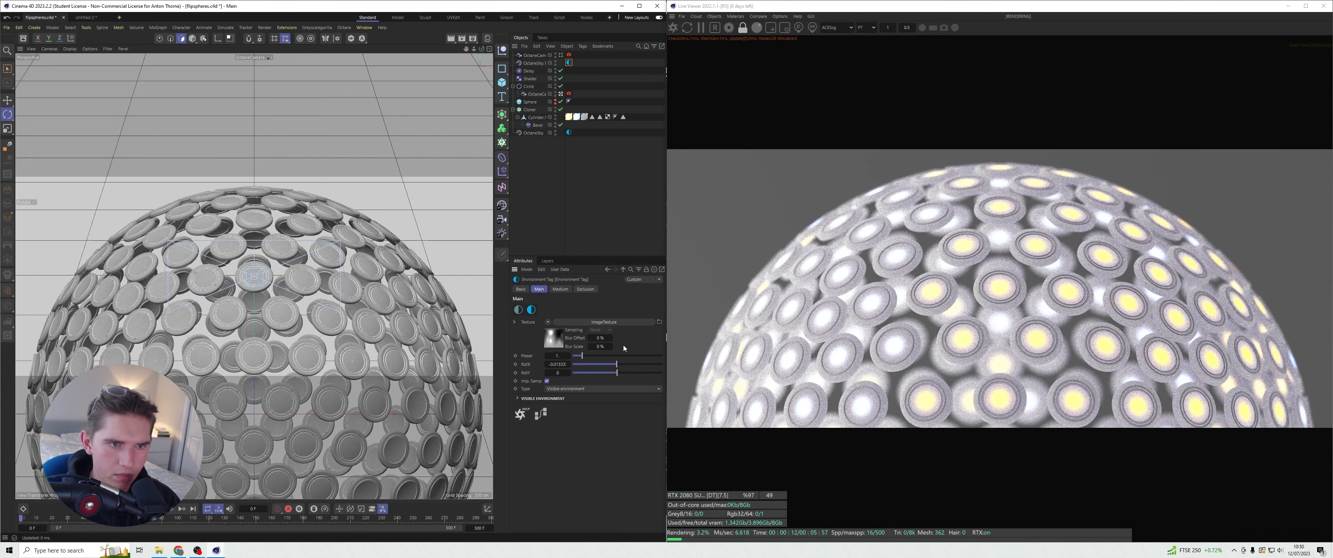
{"action": "key", "text": "Return"}
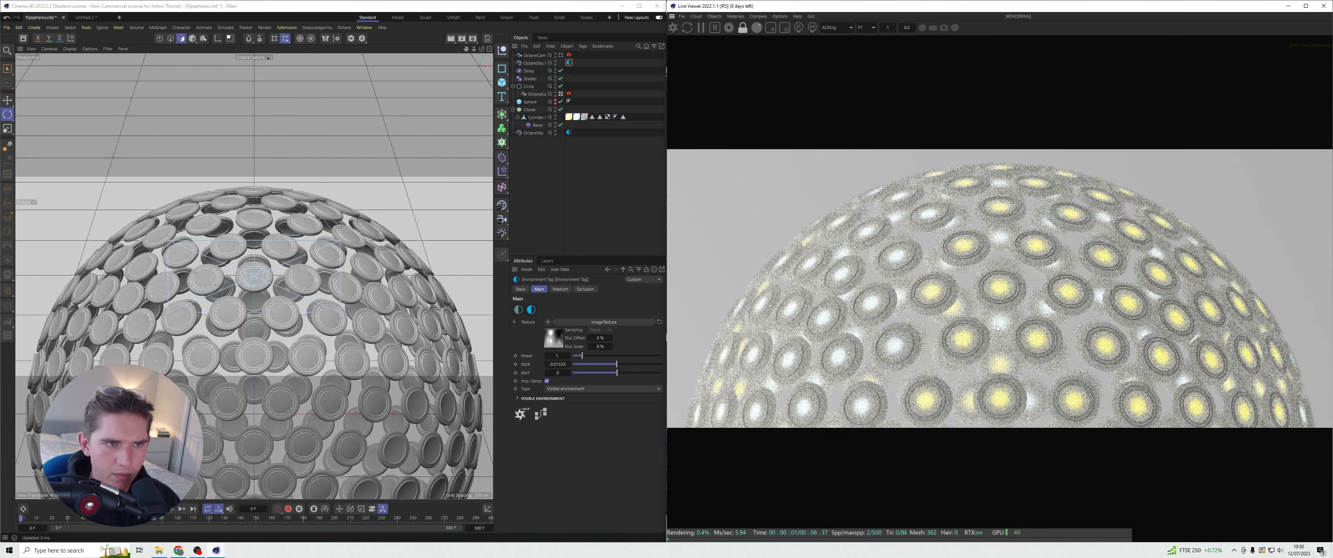
{"action": "scroll", "coordinate": [762, 351], "scroll_direction": "down", "scroll_amount": 1}
{"action": "left_click", "coordinate": [621, 211]}
{"action": "key", "text": "ctrl+s"}
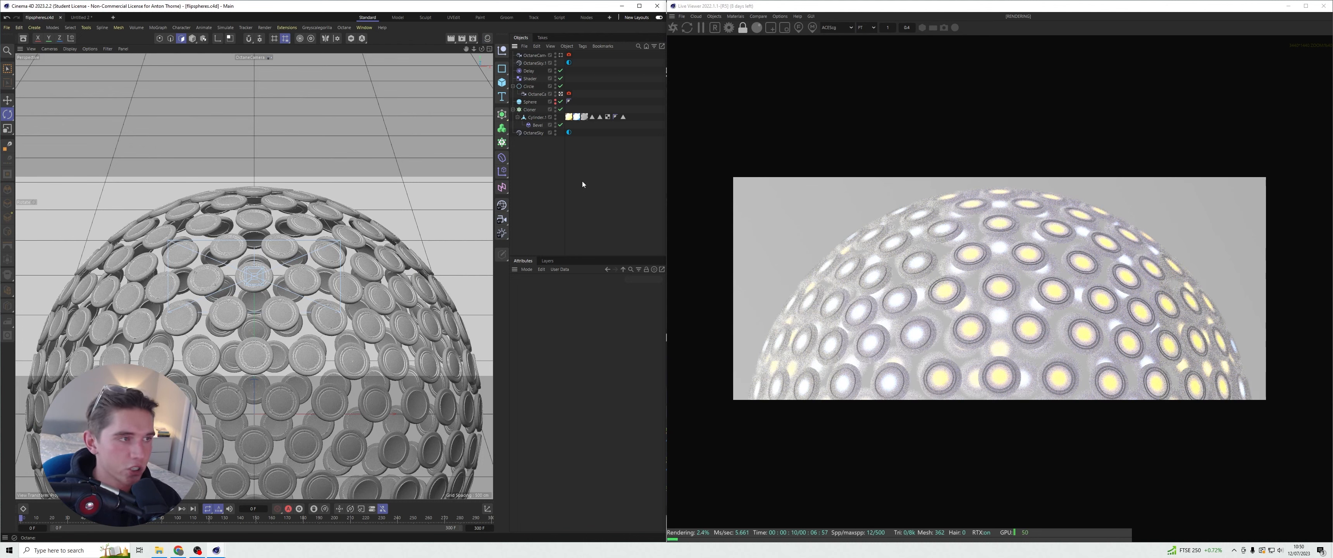
- Set the global scale of the Shader effector's noise to 2500 %
{"action": "left_click", "coordinate": [529, 79]}
{"action": "left_click", "coordinate": [550, 378]}
{"action": "double_click", "coordinate": [575, 405]}
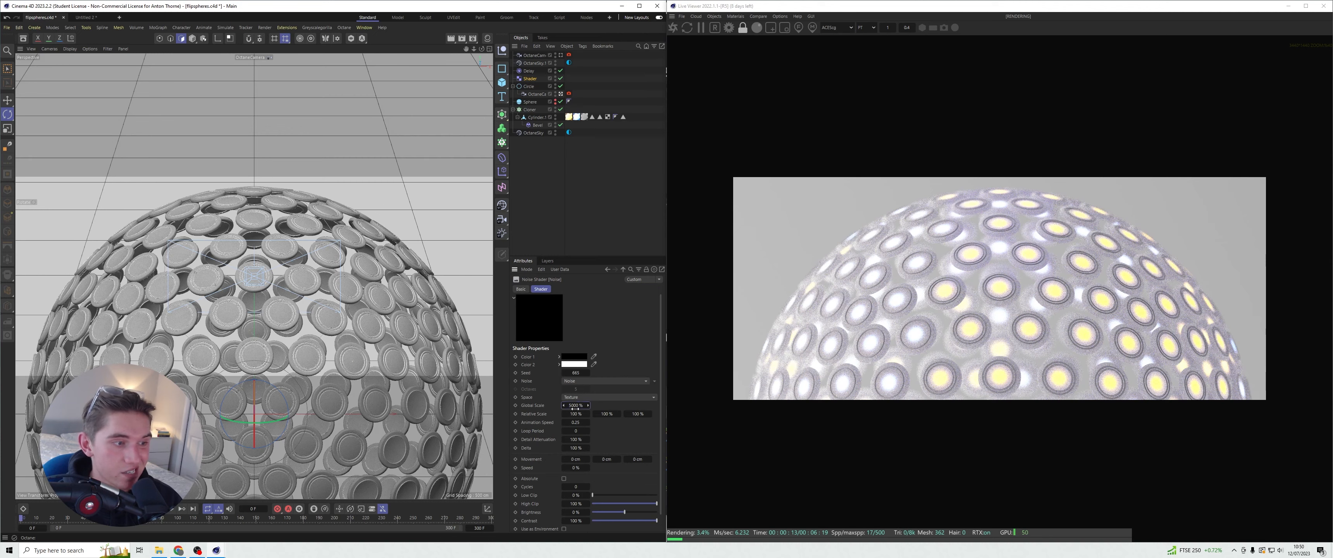
{"action": "type", "text": "2500"}
{"action": "key", "text": "Return"}
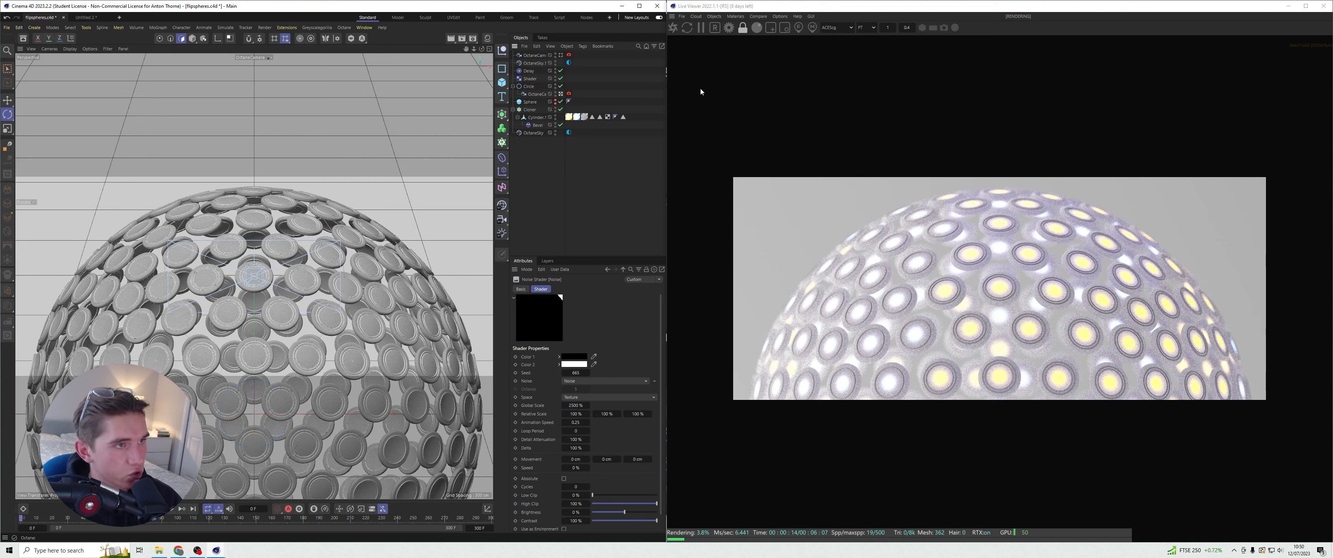
- Play the disc animation, scrub back to about frame 100, and refresh the render to examine the new noise pattern
{"action": "key", "text": "F8"}
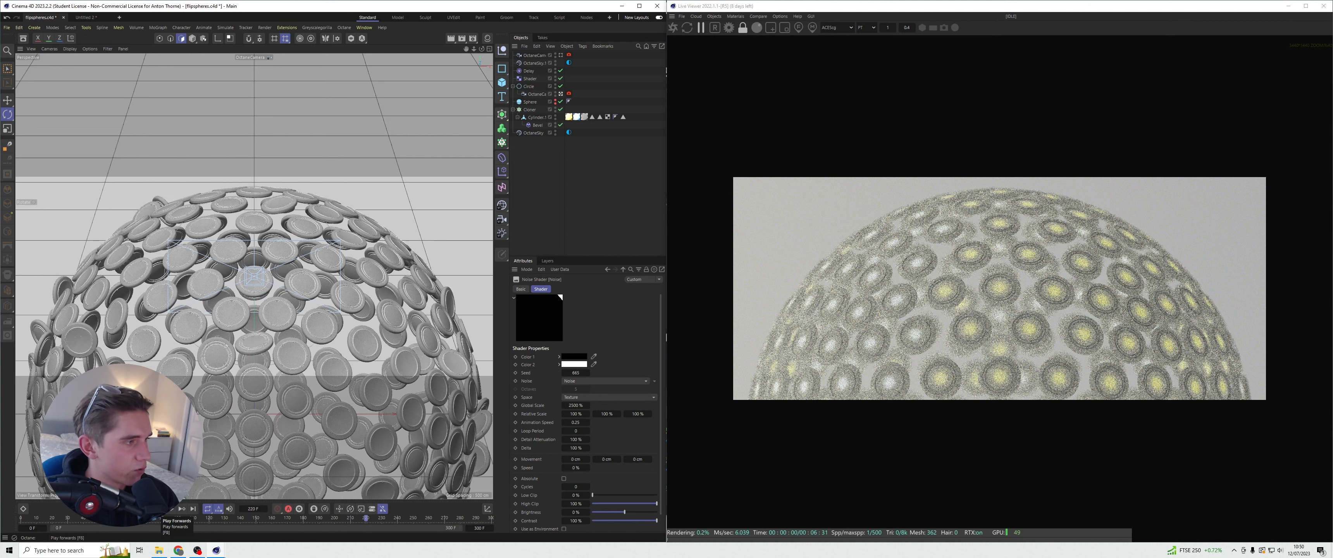
{"action": "left_click", "coordinate": [160, 508]}
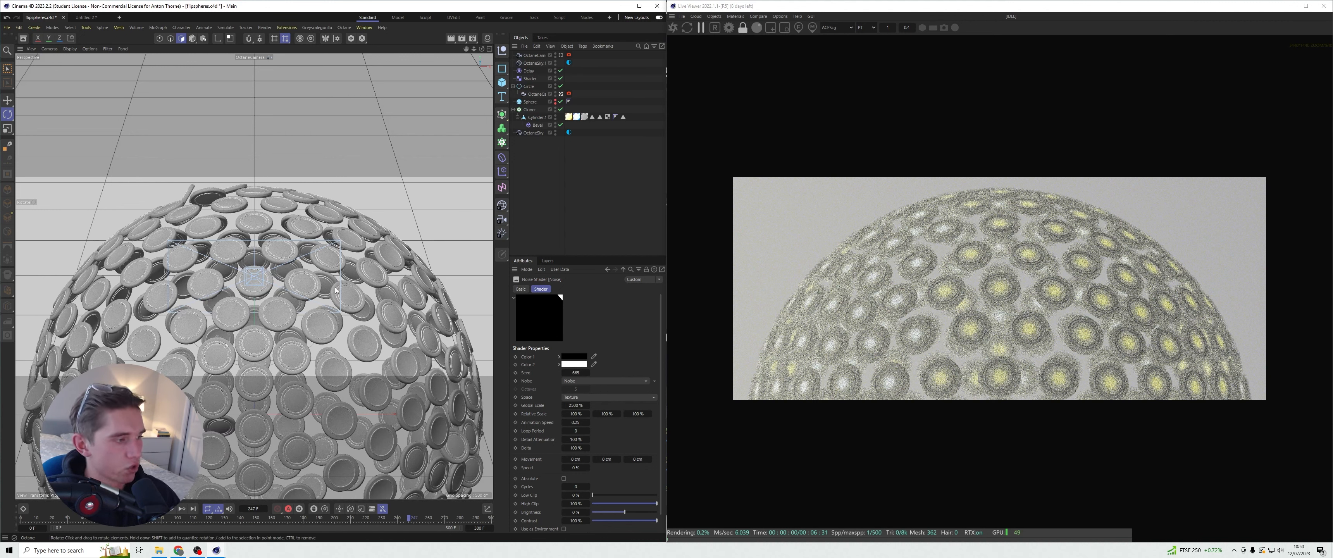
{"action": "left_click_drag", "start_coordinate": [364, 518], "coordinate": [178, 518]}
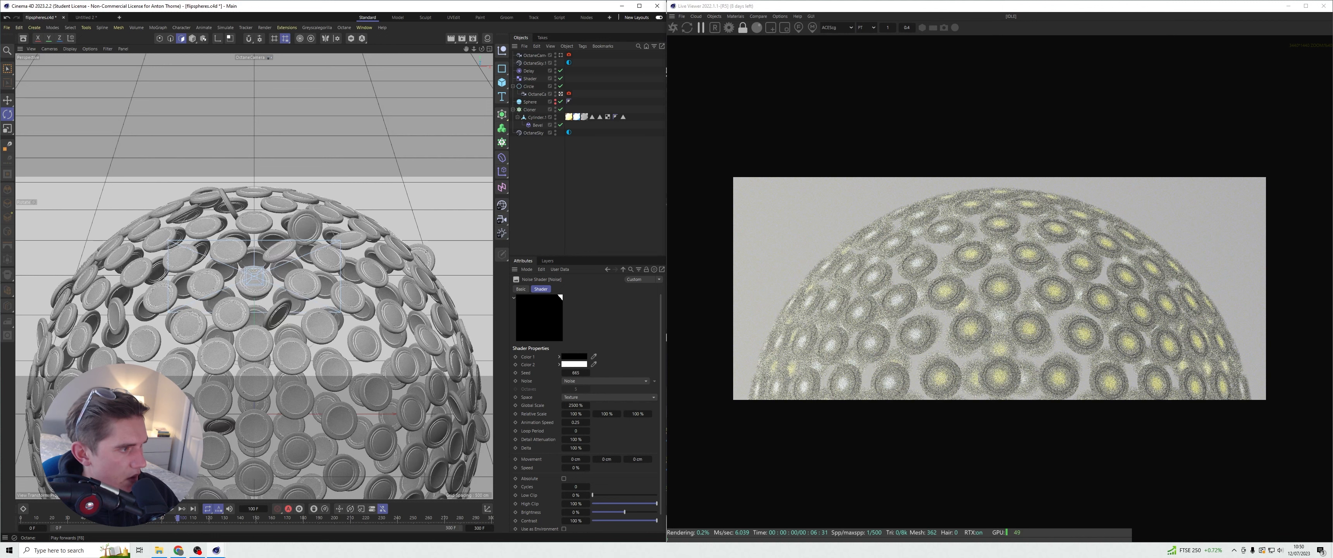
{"action": "left_click", "coordinate": [674, 30]}
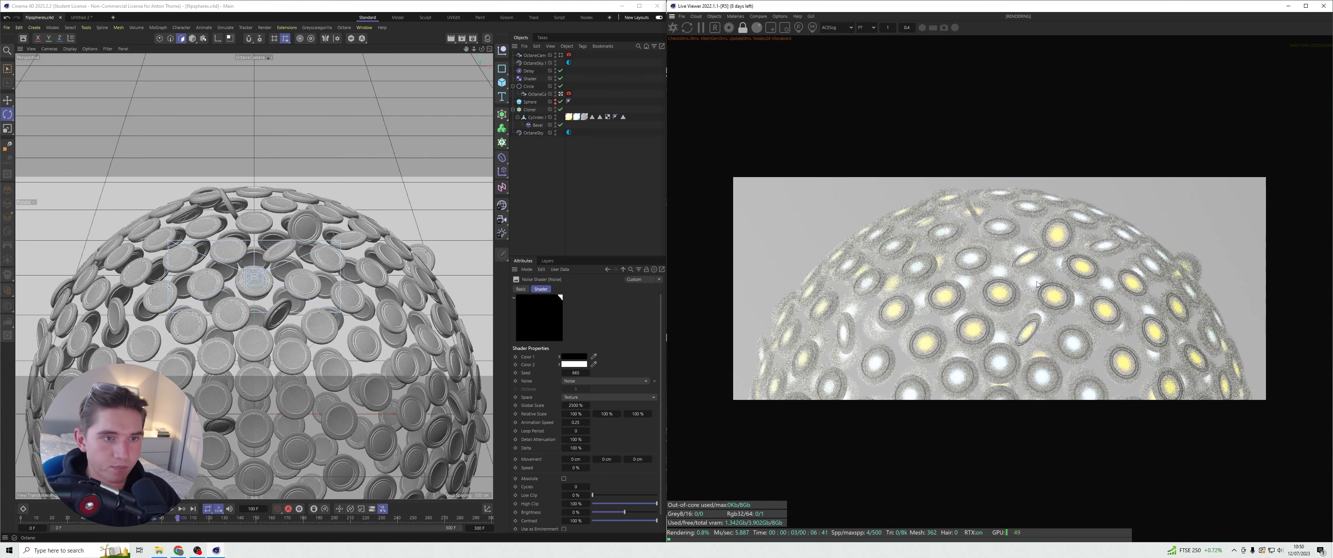
{"action": "scroll", "coordinate": [1037, 283], "scroll_direction": "up", "scroll_amount": 1}
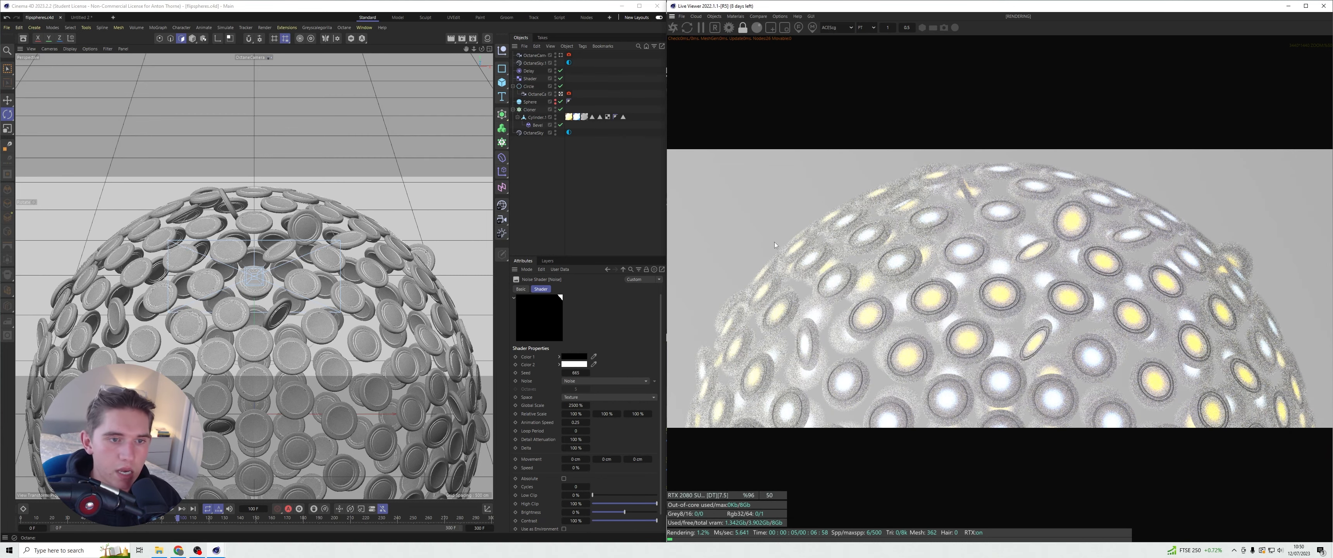
- Enable motion blur on the Octane camera tag with a shutter time of 0.0333 seconds
{"action": "left_click", "coordinate": [591, 180]}
{"action": "left_click", "coordinate": [569, 94]}
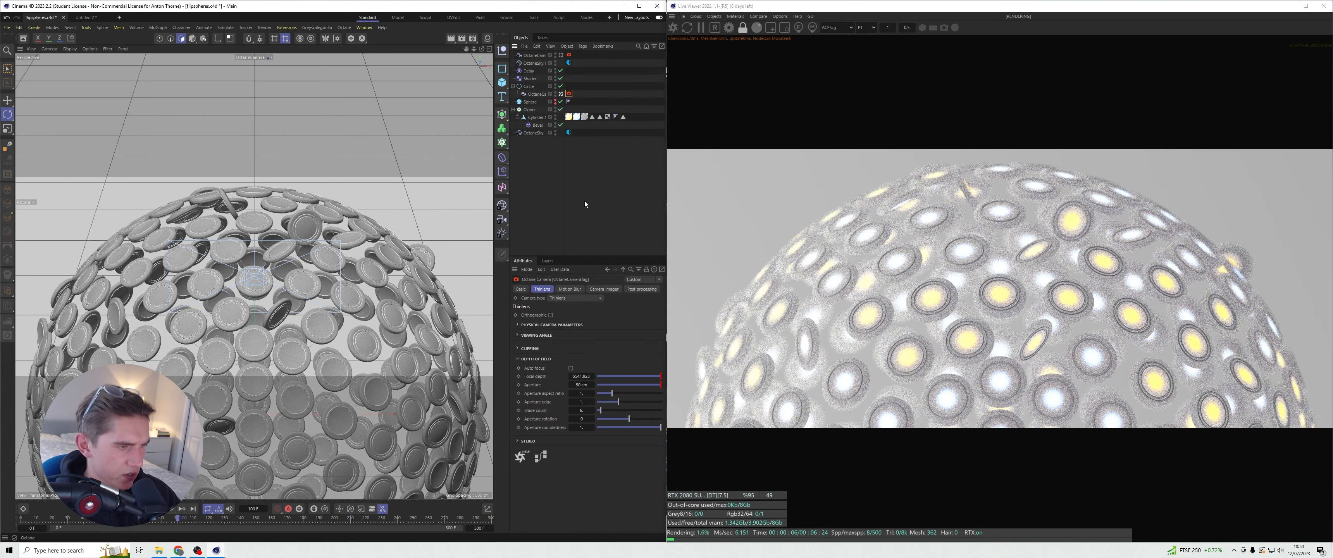
{"action": "left_click", "coordinate": [570, 289]}
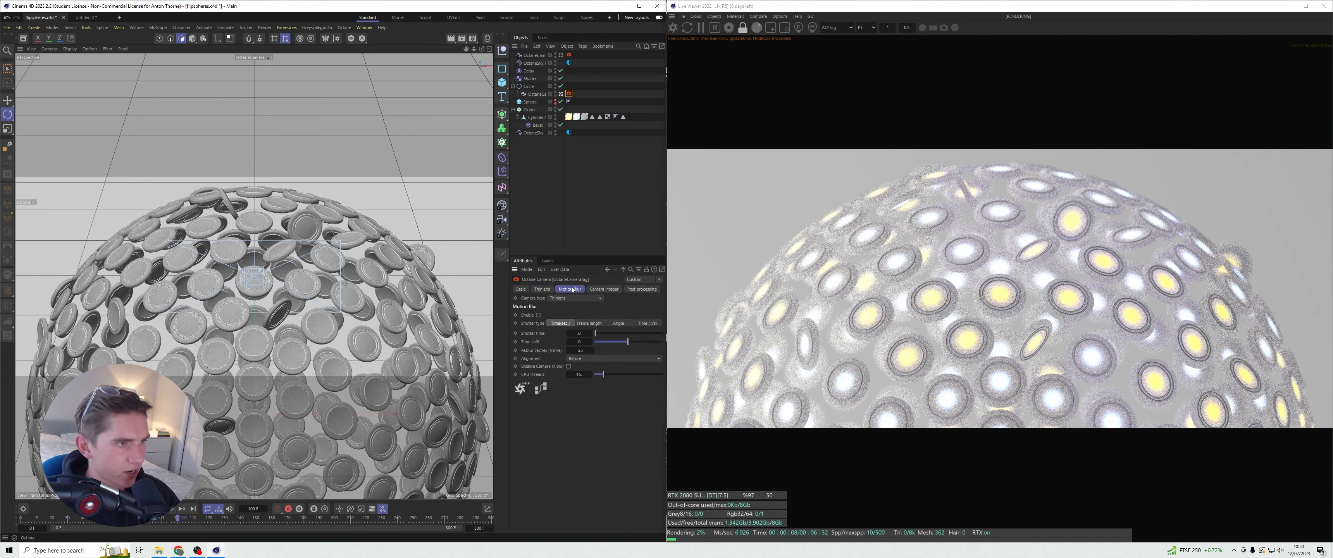
{"action": "left_click", "coordinate": [538, 314]}
{"action": "left_click", "coordinate": [577, 336]}
{"action": "type", "text": ".0333"}
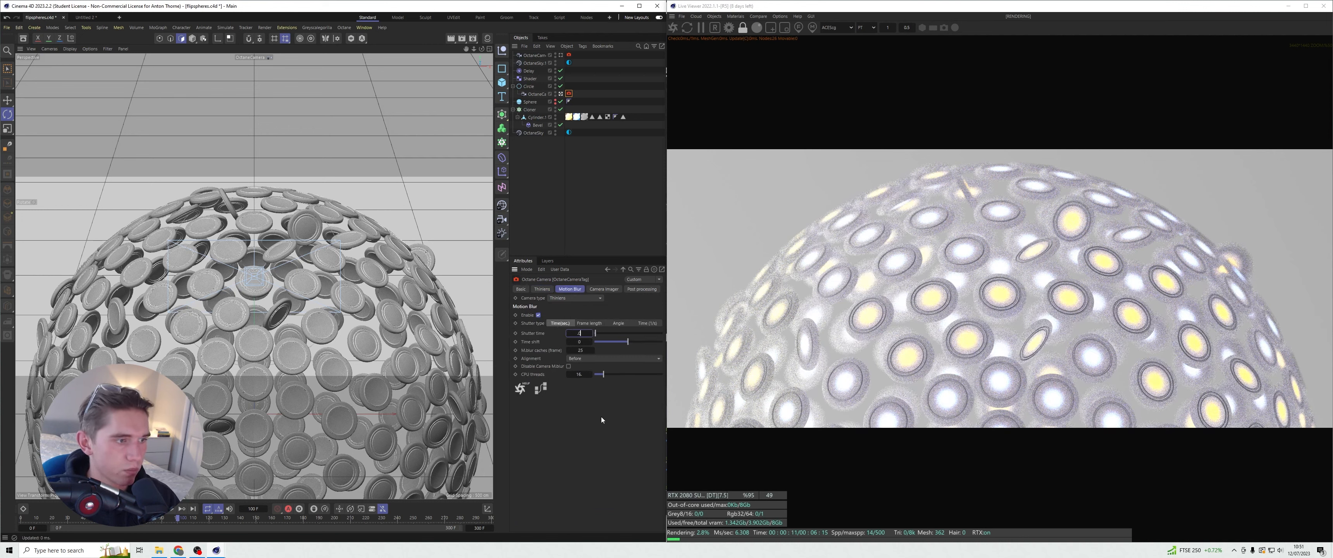
{"action": "key", "text": "Return"}
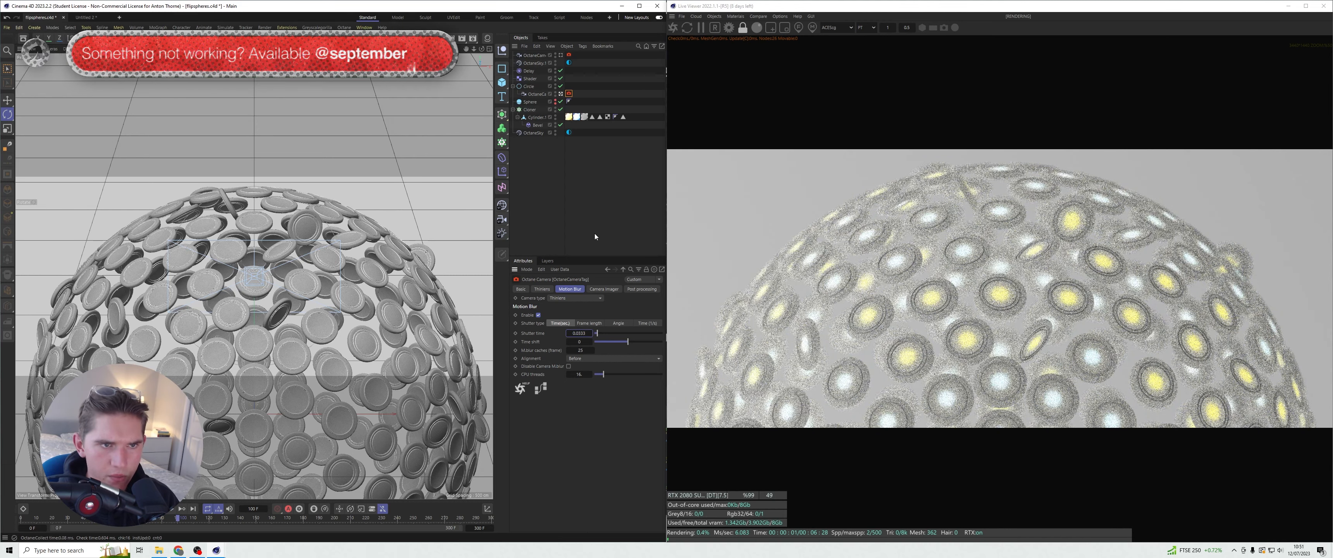
- Play the disc animation from frame 0 and save the scene
{"action": "left_click_drag", "start_coordinate": [74, 520], "coordinate": [21, 519]}
{"action": "left_click", "coordinate": [160, 509]}
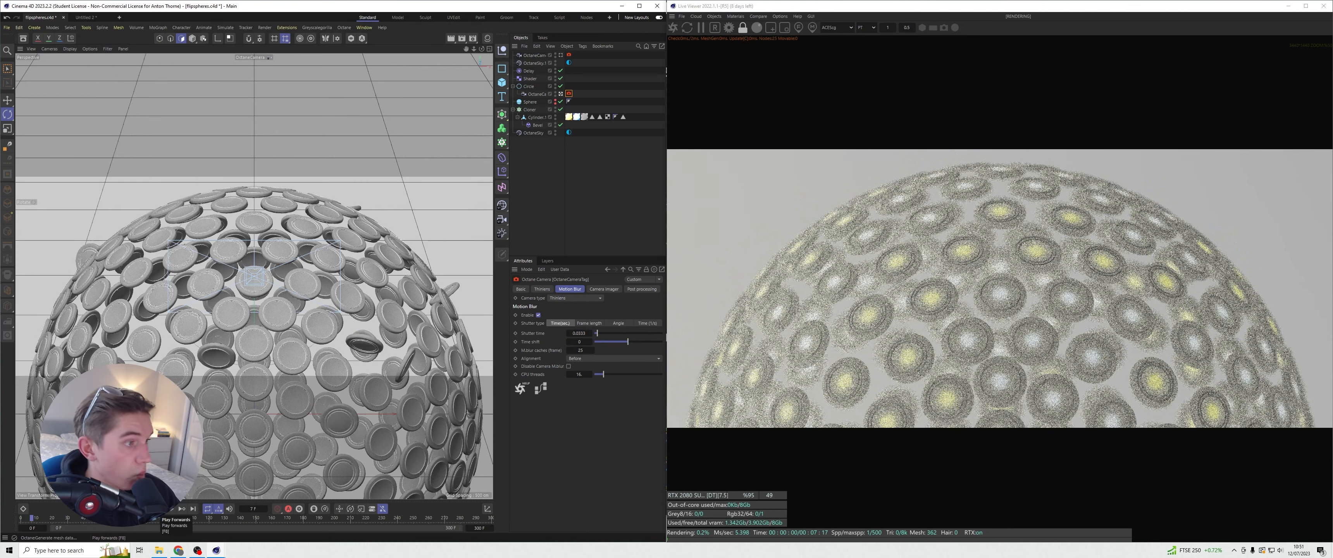
{"action": "left_click", "coordinate": [170, 508]}
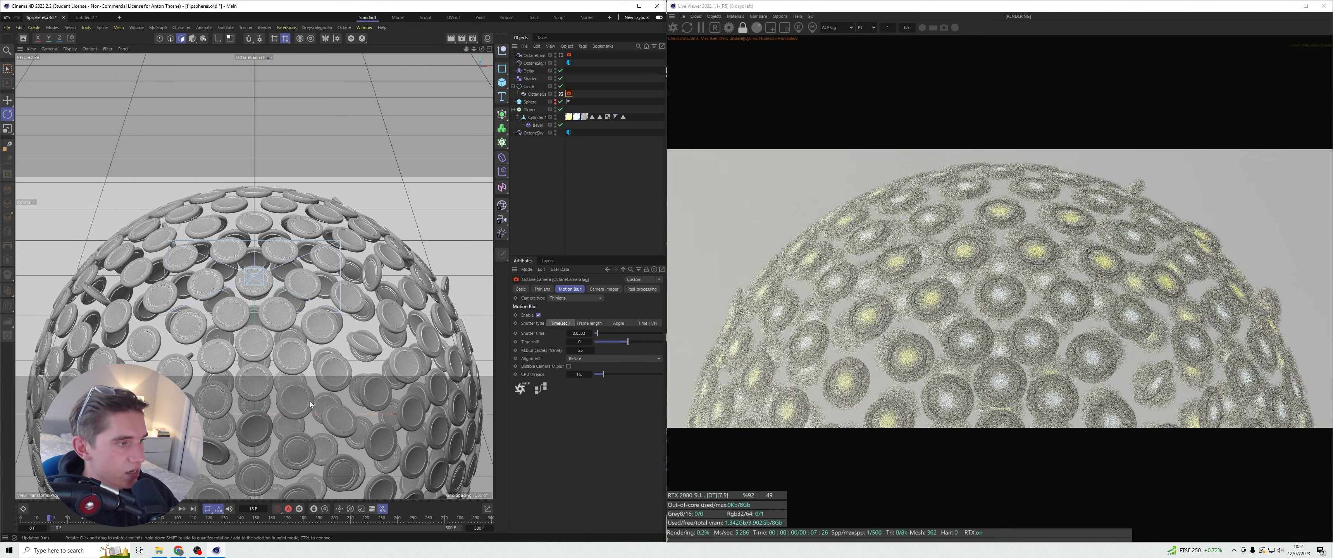
{"action": "left_click", "coordinate": [564, 219]}
{"action": "key", "text": "ctrl+s"}
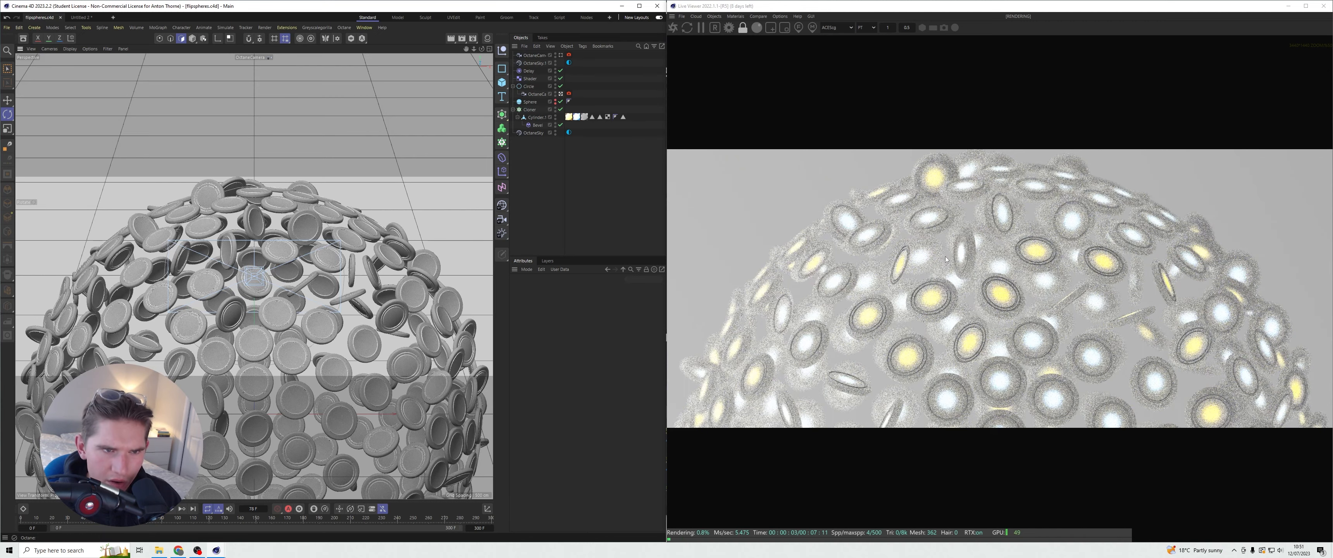
- Examine the moving discs up close in the render for motion blur
{"action": "scroll", "coordinate": [957, 264], "scroll_direction": "up", "scroll_amount": 1}
{"action": "scroll", "coordinate": [958, 264], "scroll_direction": "up", "scroll_amount": 2}
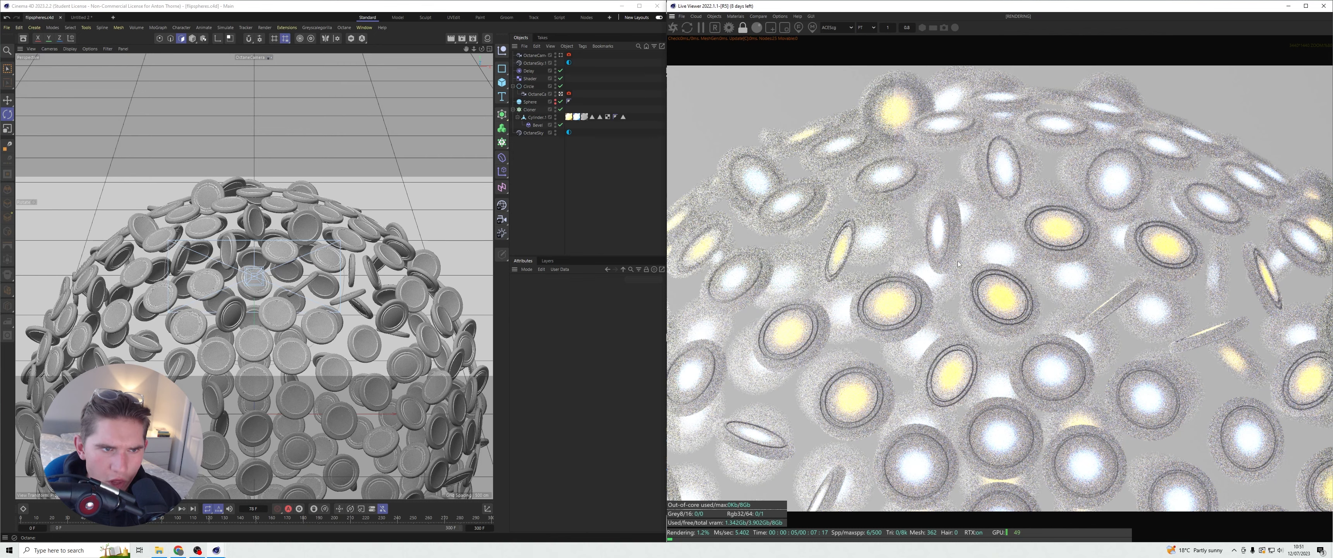
{"action": "scroll", "coordinate": [957, 264], "scroll_direction": "down", "scroll_amount": 3}
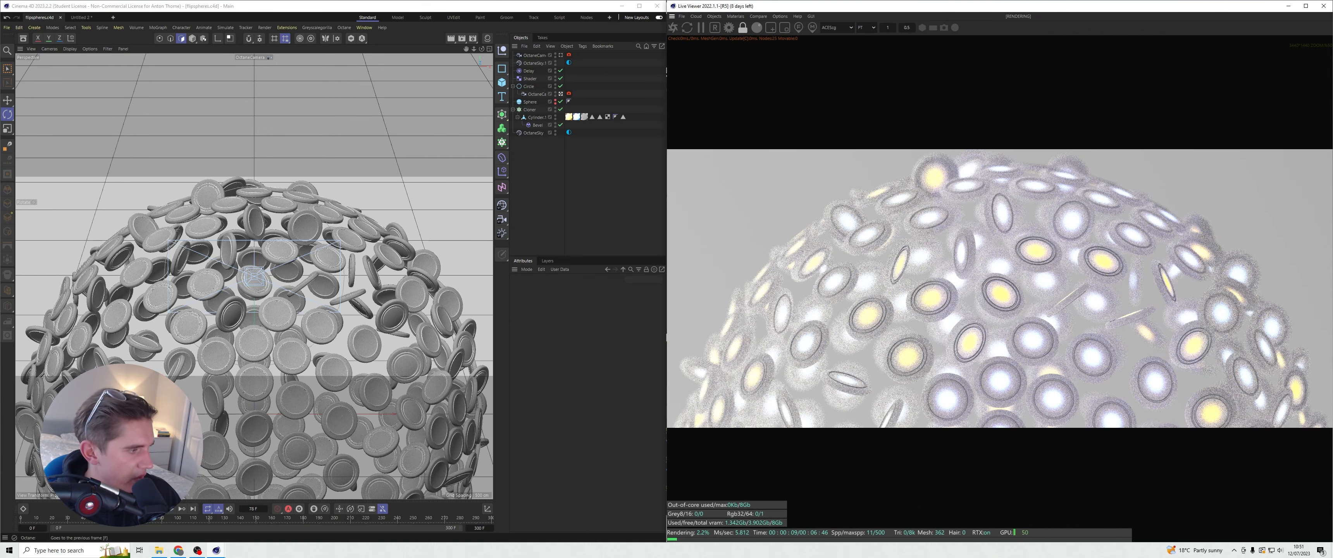
- Add an Octane ObjectTag to the disc Cloner with its motion data set to Transform/Vertex, and save the scene
{"action": "right_click", "coordinate": [529, 109]}
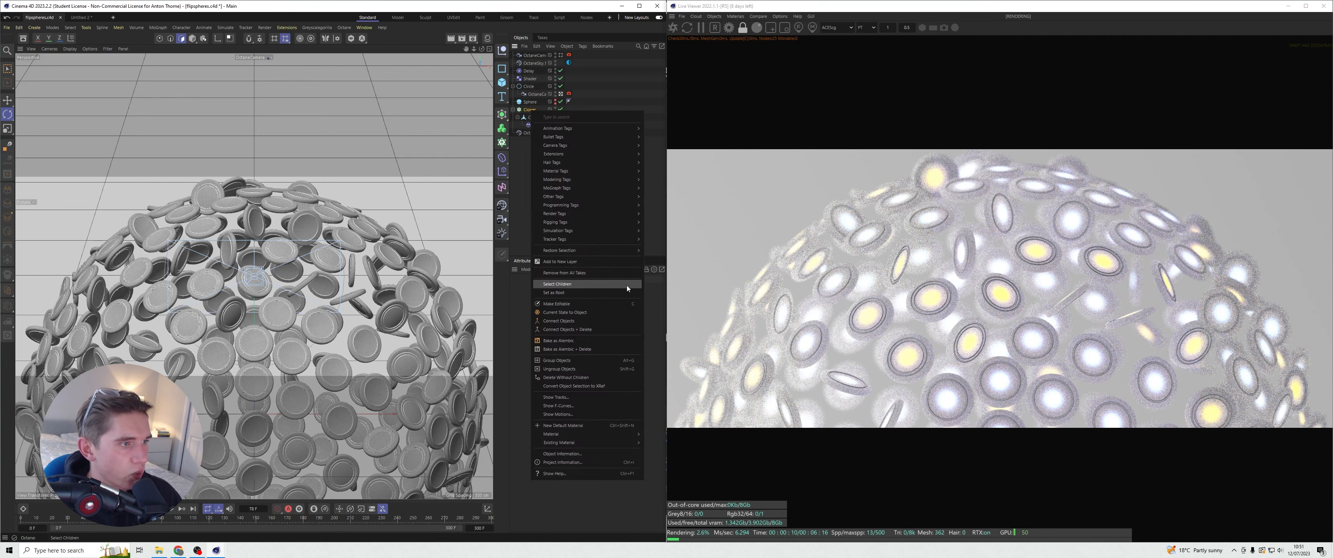
{"action": "mouse_move", "coordinate": [611, 170]}
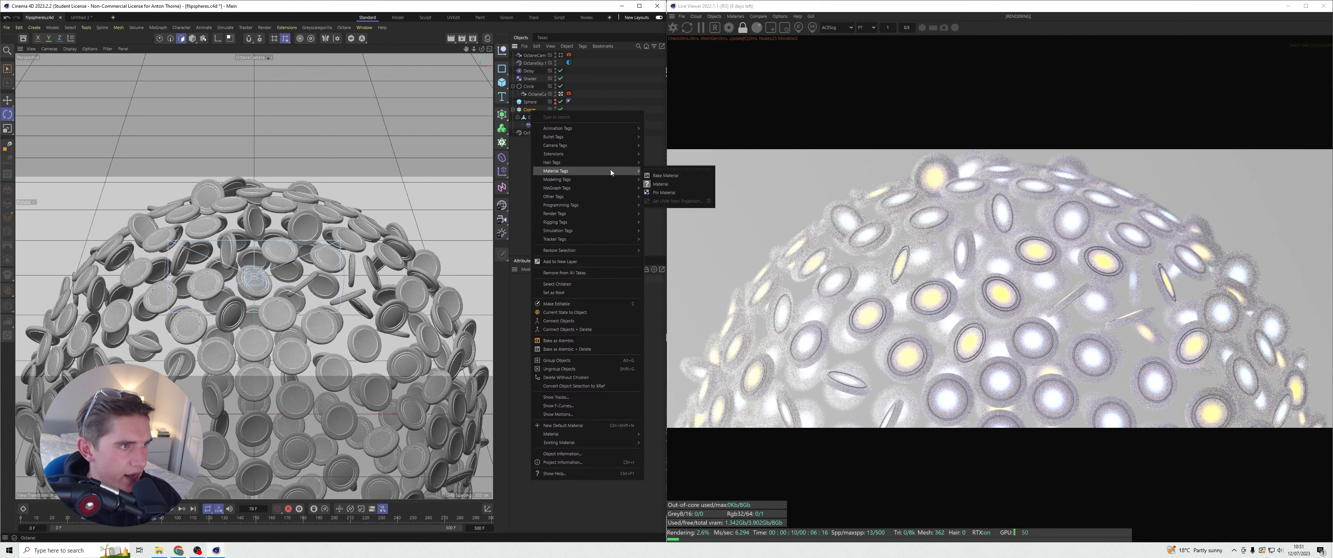
{"action": "mouse_move", "coordinate": [662, 155]}
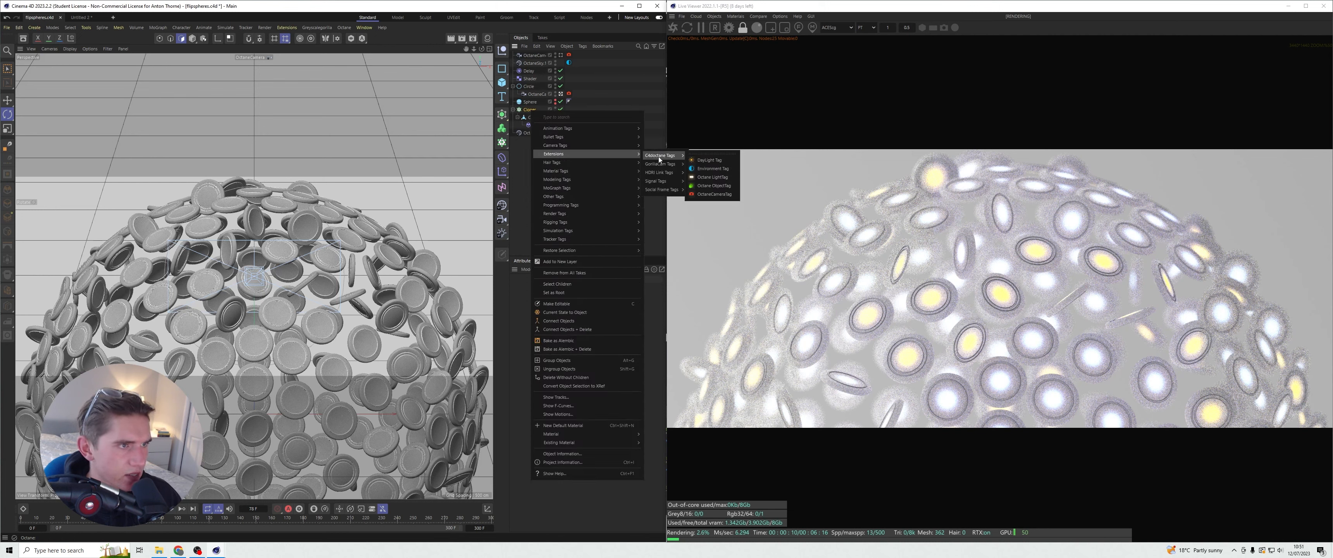
{"action": "left_click", "coordinate": [707, 186]}
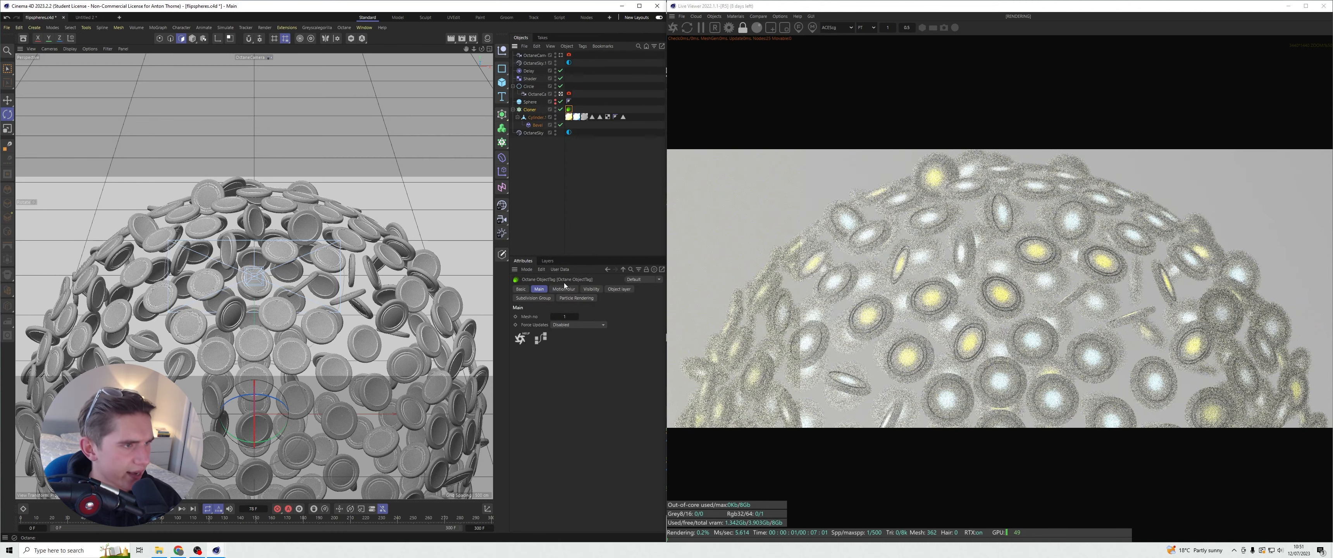
{"action": "left_click", "coordinate": [563, 289]}
{"action": "left_click", "coordinate": [590, 316]}
{"action": "left_click", "coordinate": [588, 342]}
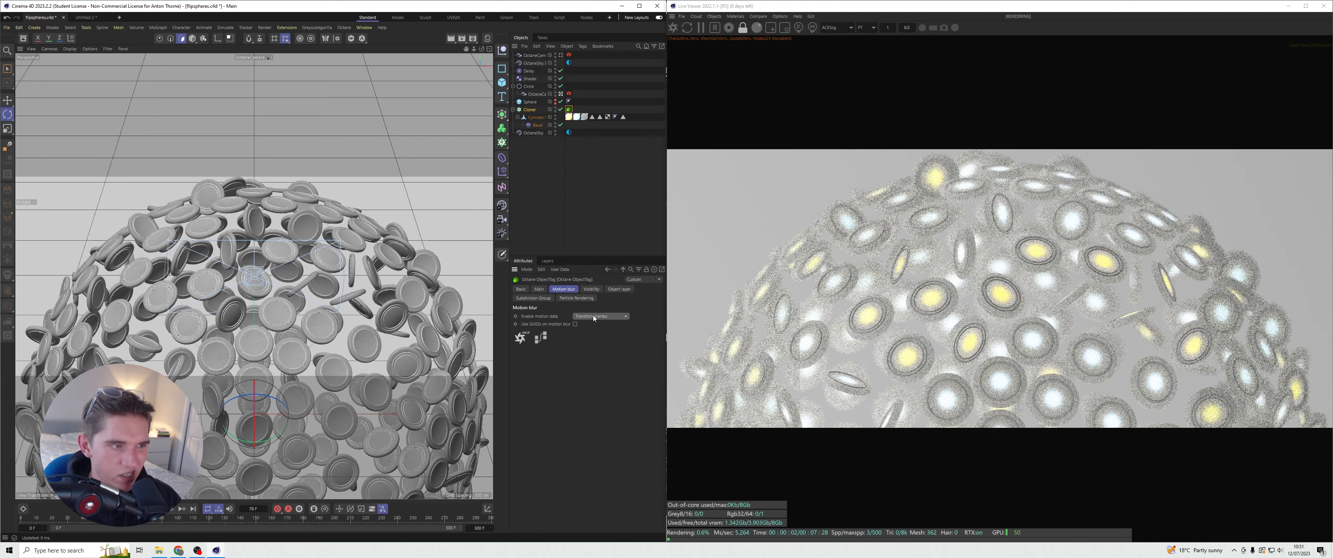
{"action": "left_click", "coordinate": [581, 180]}
{"action": "key", "text": "ctrl+s"}
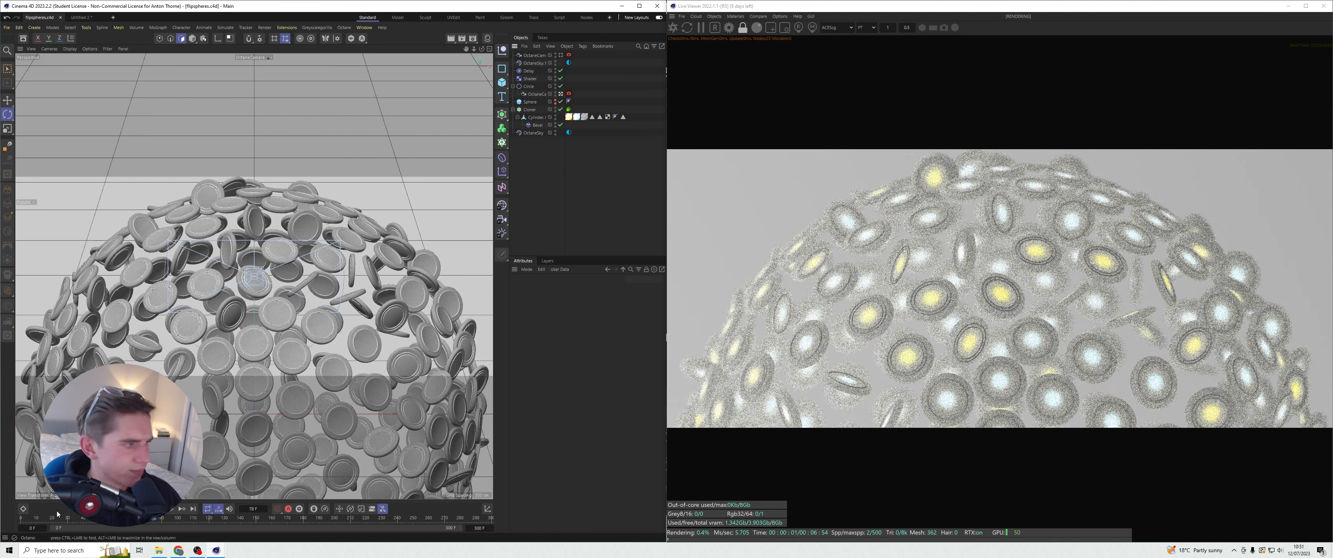
- Play the animation from frame 0, stop on moving discs, and inspect their motion blur in the render
{"action": "left_click", "coordinate": [21, 517]}
{"action": "left_click", "coordinate": [159, 509]}
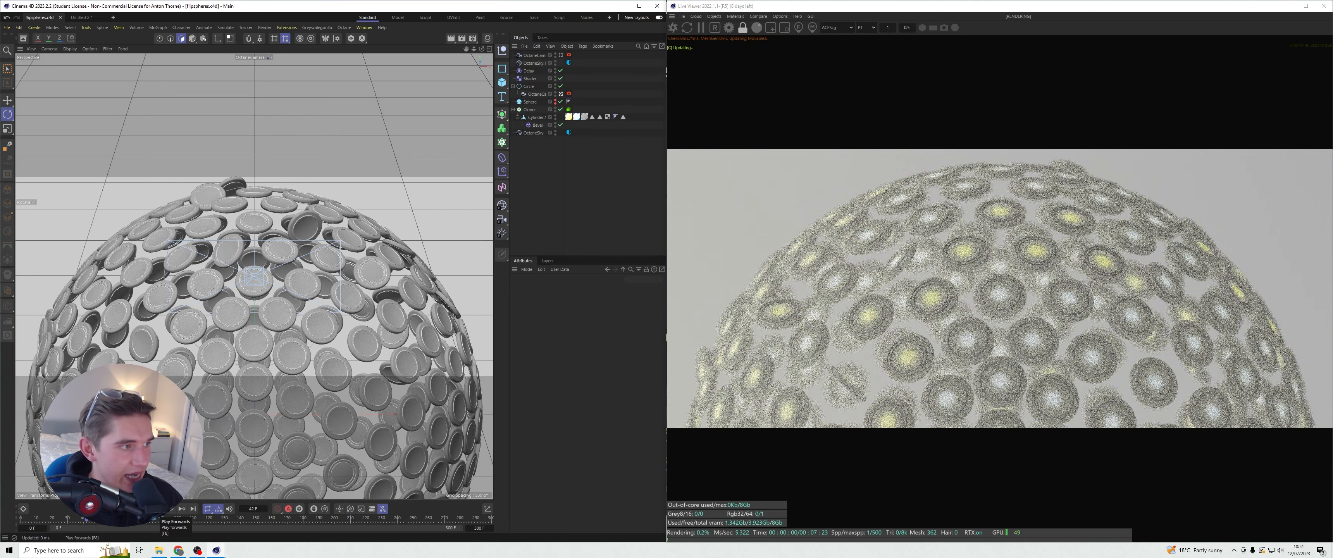
{"action": "left_click", "coordinate": [180, 509]}
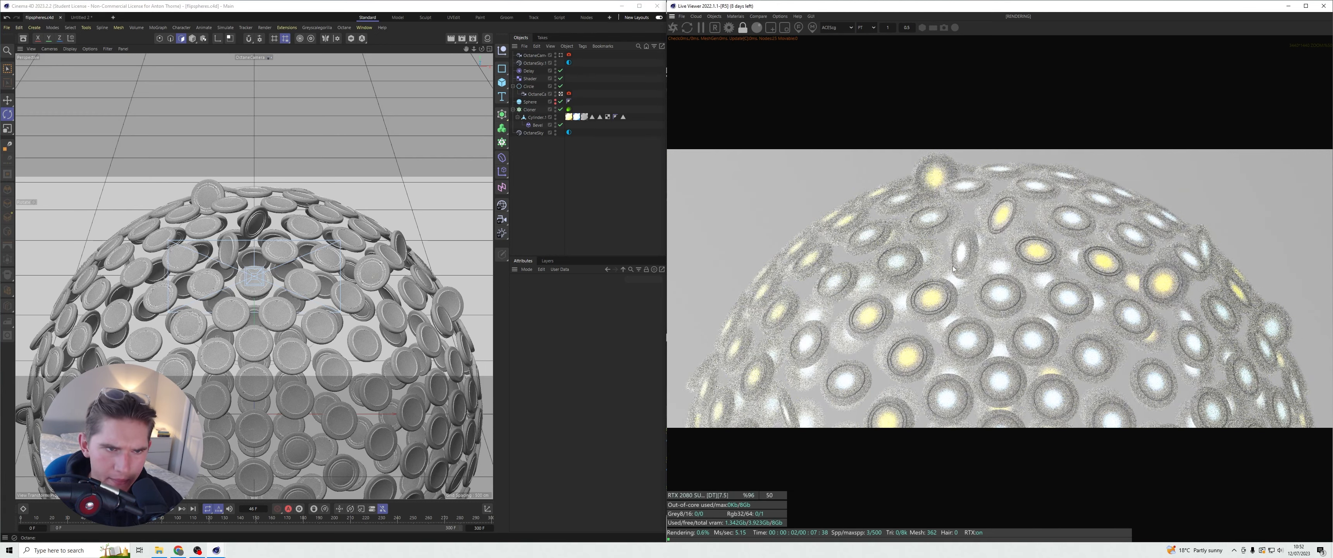
{"action": "scroll", "coordinate": [1013, 332], "scroll_direction": "up", "scroll_amount": 1}
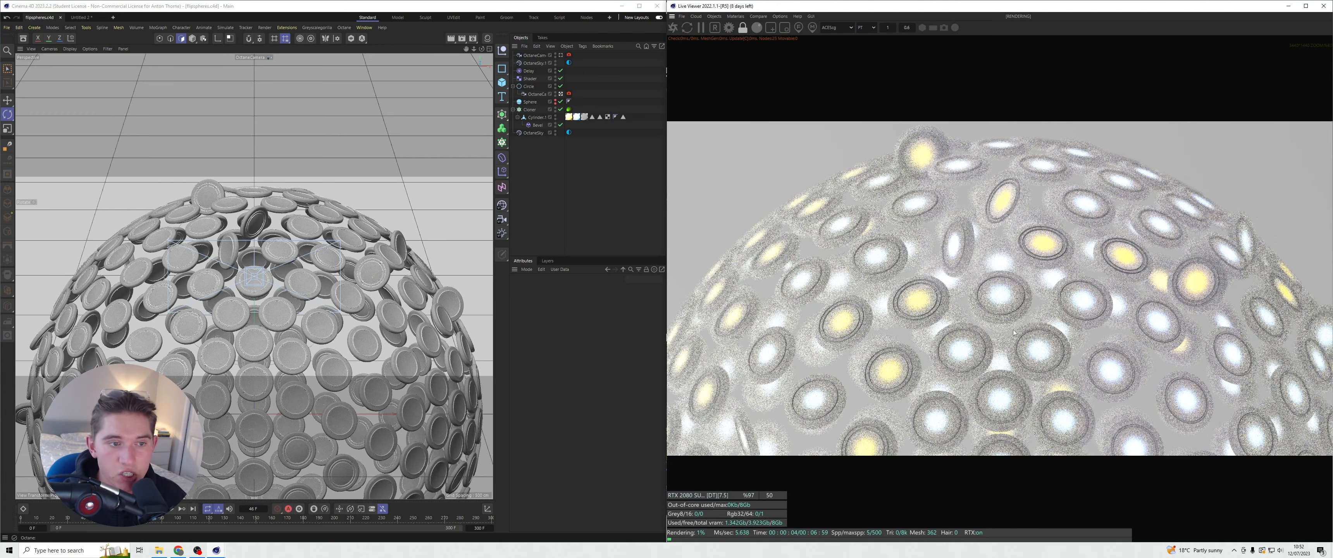
{"action": "scroll", "coordinate": [1012, 333], "scroll_direction": "down", "scroll_amount": 1}
- Set the highlight compression in the Octane camera's imager settings to 1
{"action": "left_click", "coordinate": [568, 93]}
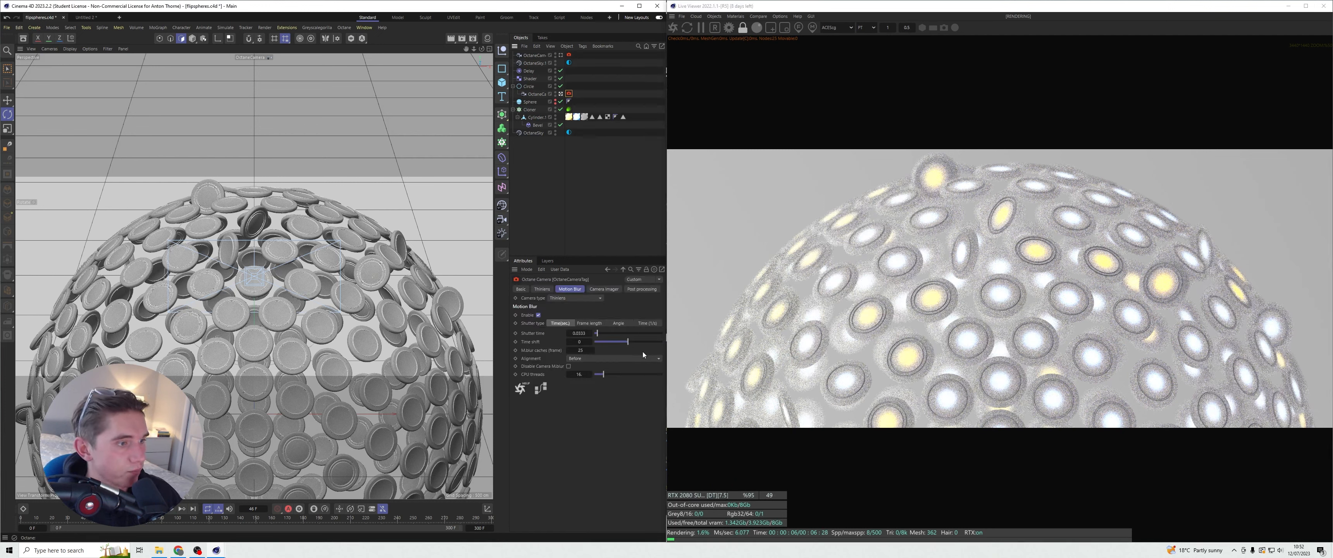
{"action": "left_click", "coordinate": [602, 289]}
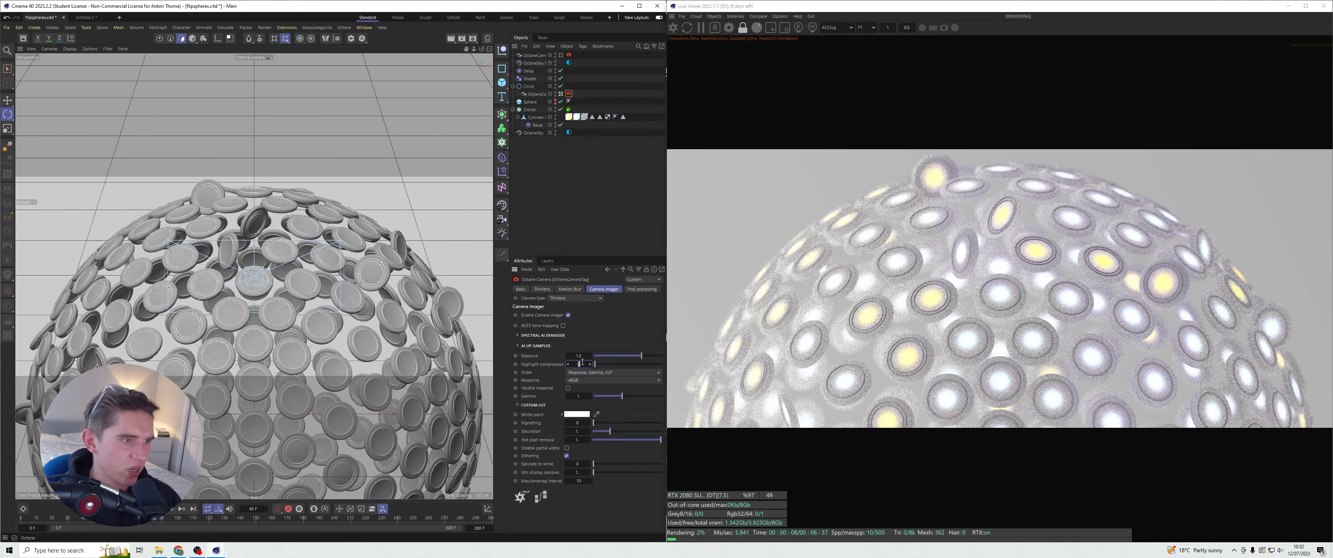
{"action": "key", "text": "Return"}
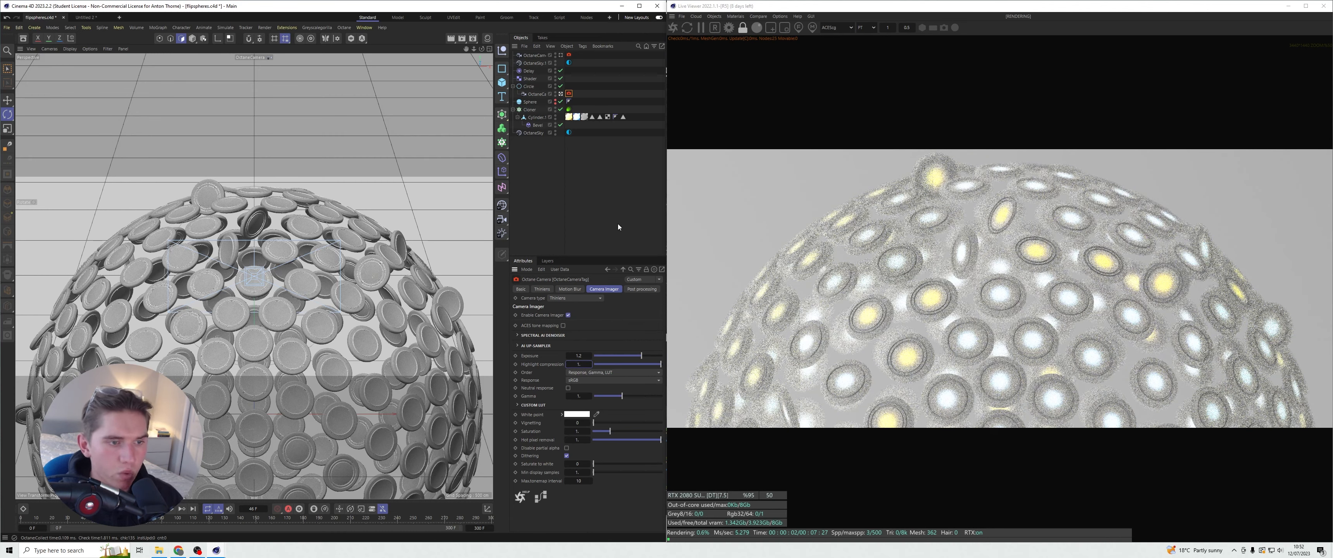
{"action": "left_click", "coordinate": [622, 205]}
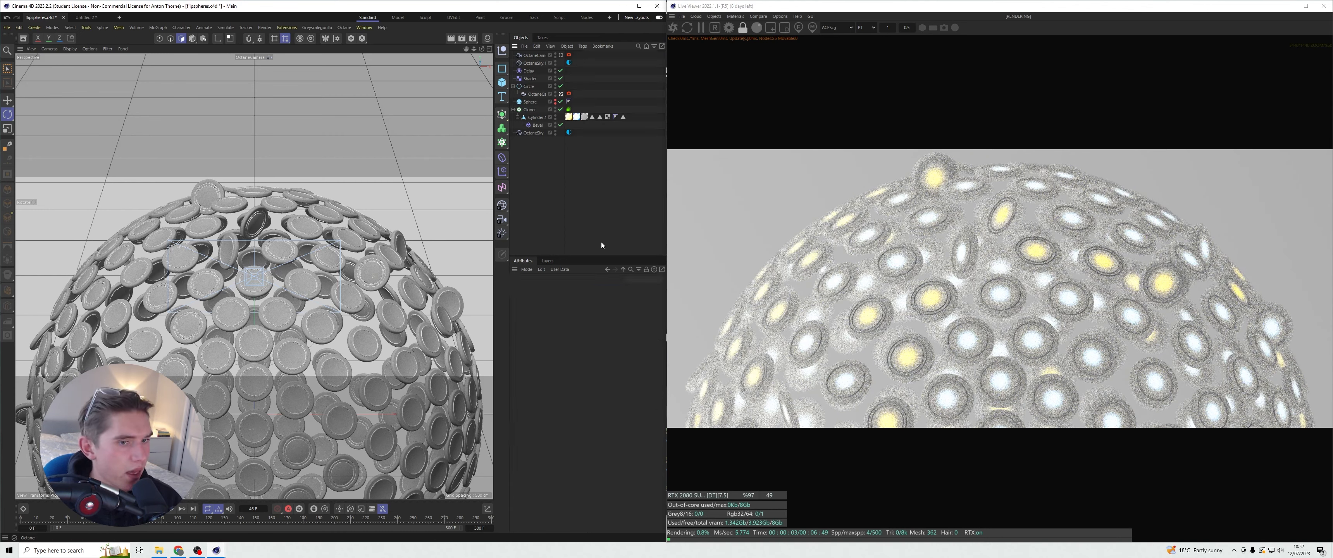
- Set the environment power of the lower Octane sky to 2 and save the scene
{"action": "left_click", "coordinate": [570, 132]}
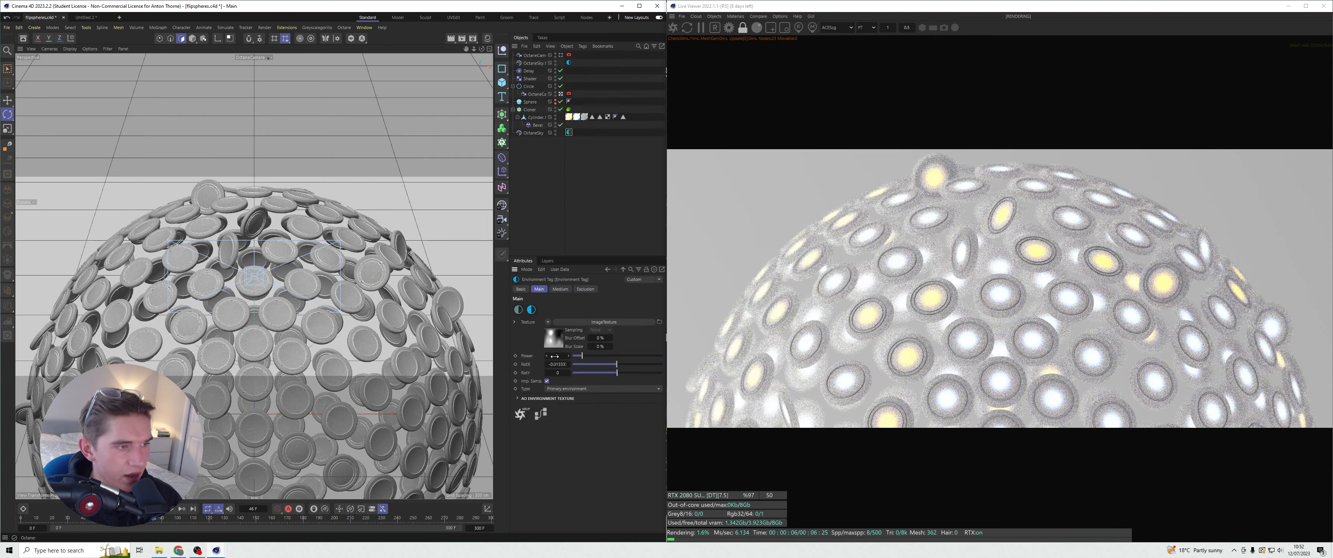
{"action": "left_click_drag", "start_coordinate": [557, 356], "coordinate": [558, 354]}
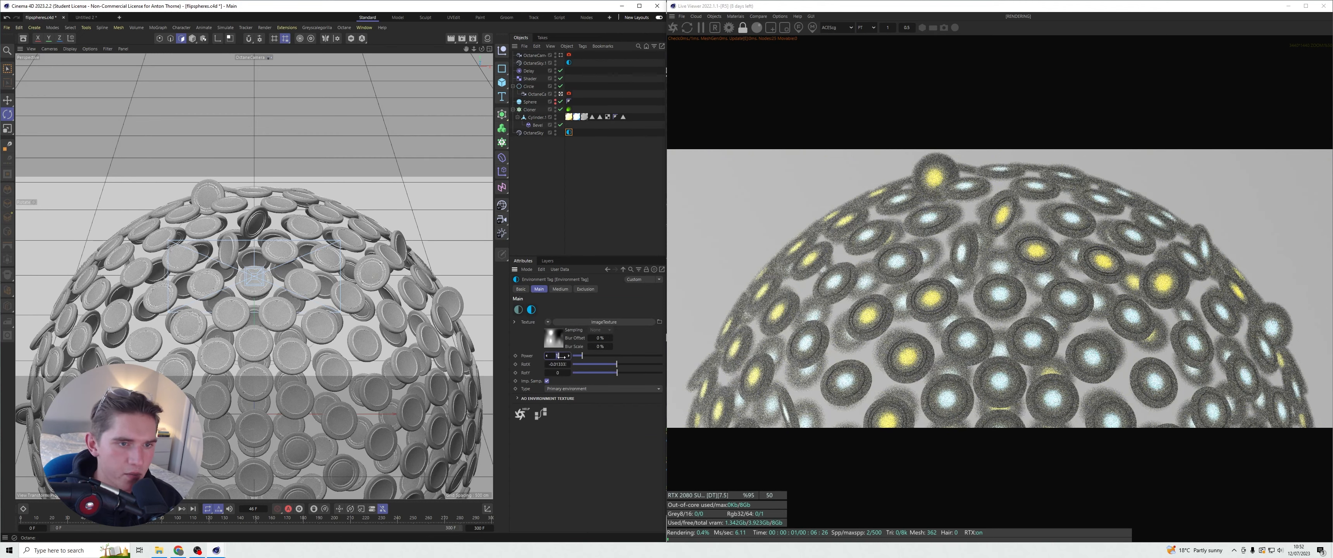
{"action": "double_click", "coordinate": [558, 355]}
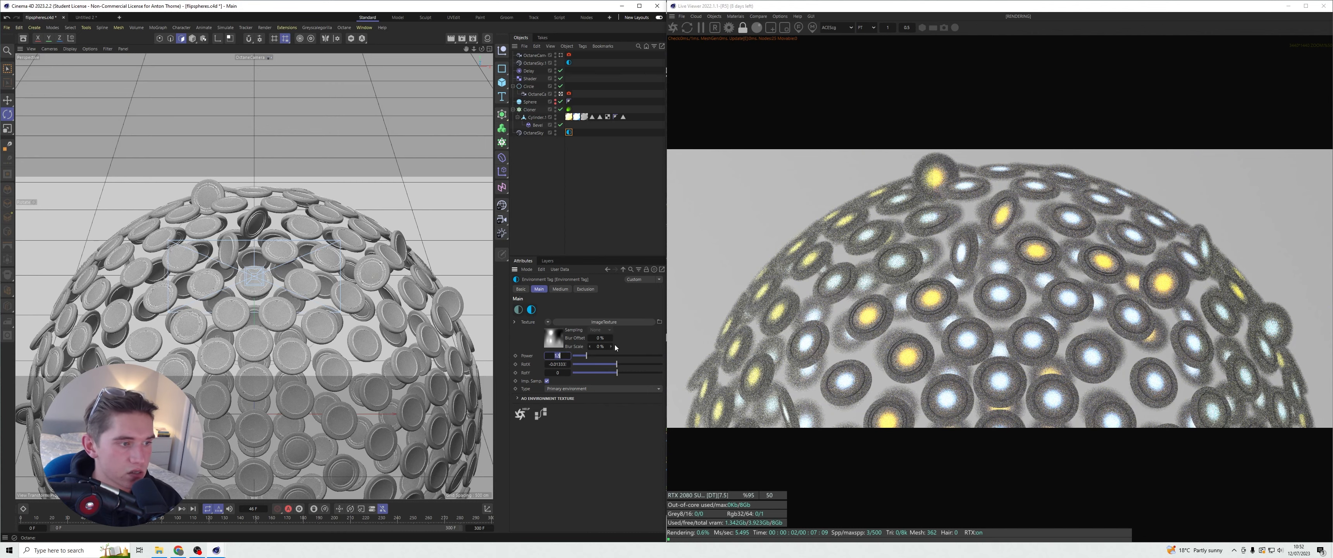
{"action": "type", "text": "2"}
{"action": "key", "text": "Return"}
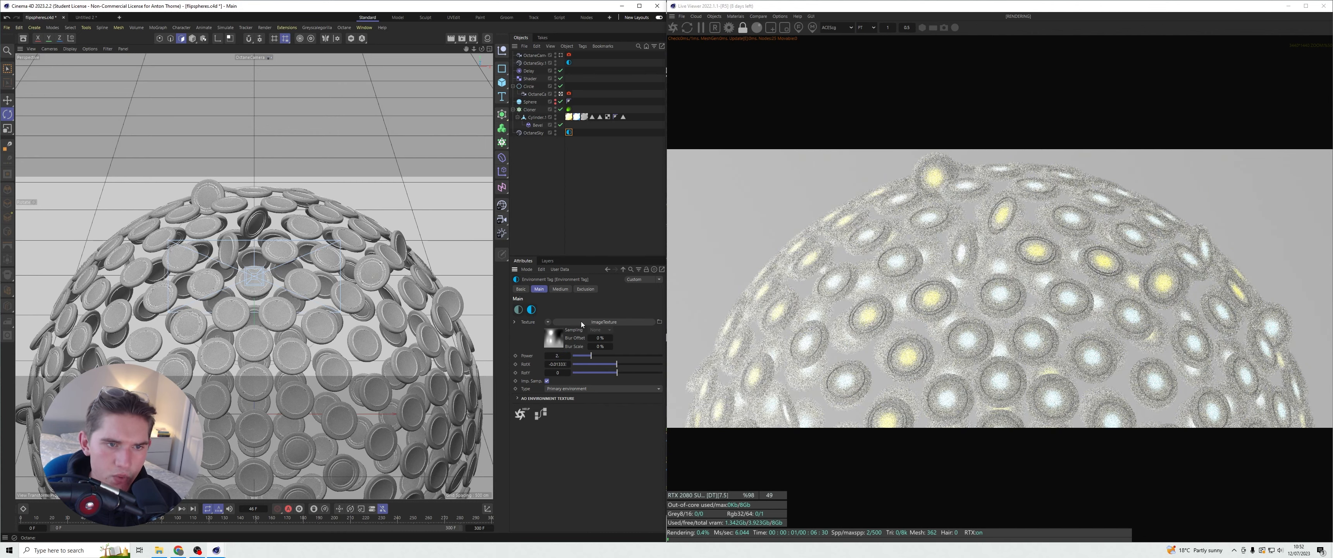
{"action": "left_click", "coordinate": [579, 200]}
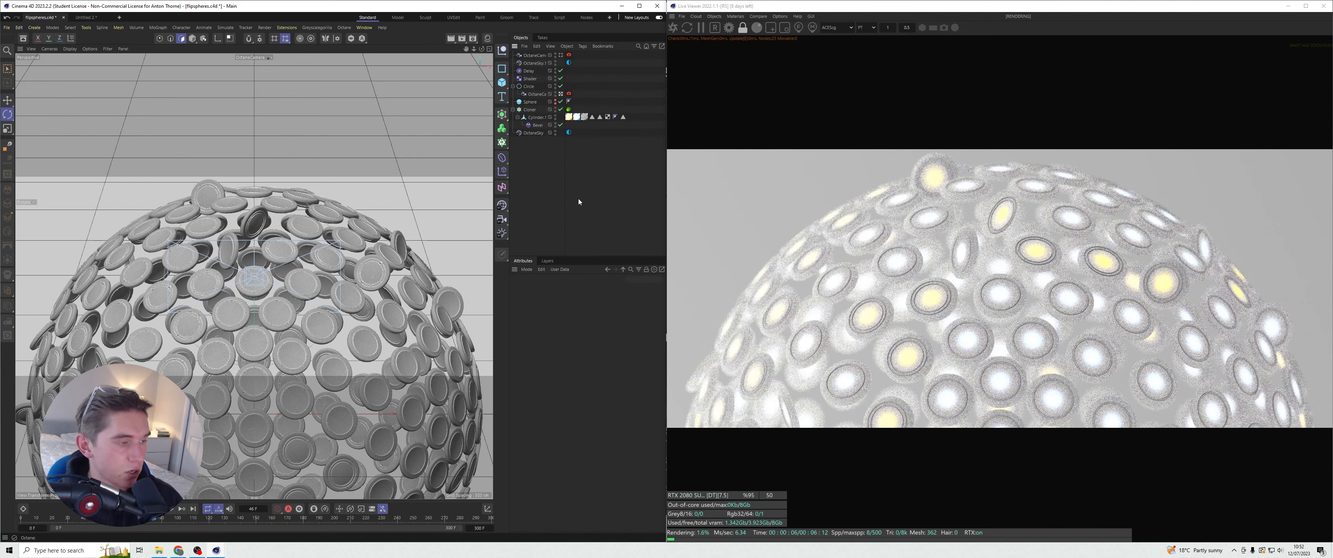
{"action": "key", "text": "ctrl+s"}
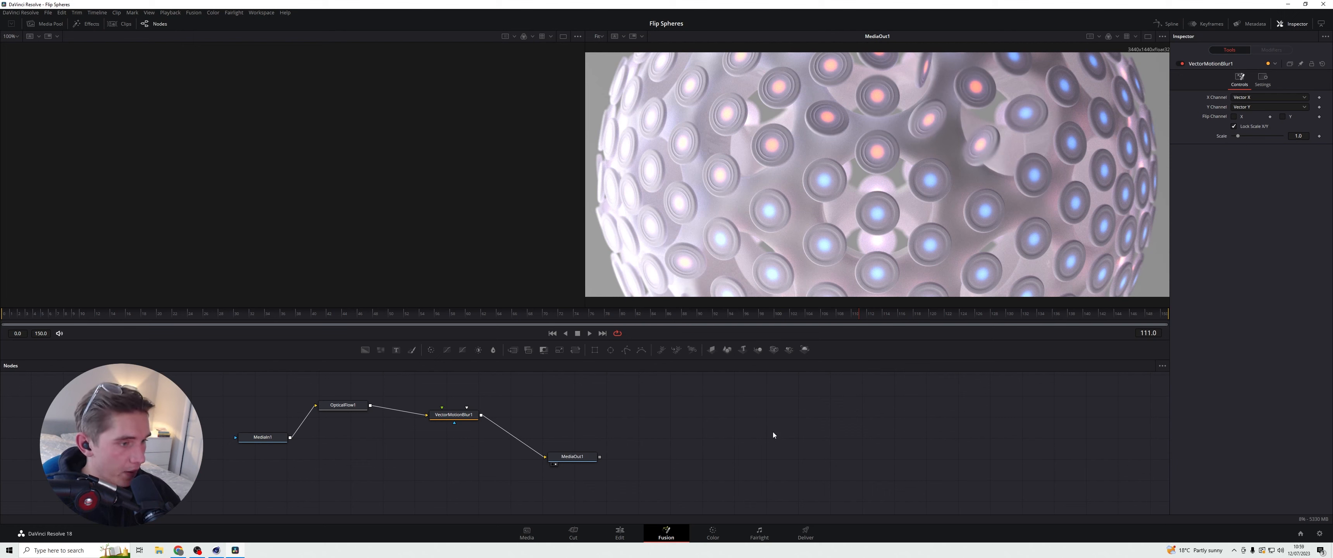
- Look through the Media, Cut and Edit pages of the Flip Spheres project and return to the Fusion composition
{"action": "middle_click_drag", "start_coordinate": [493, 493], "coordinate": [615, 489]}
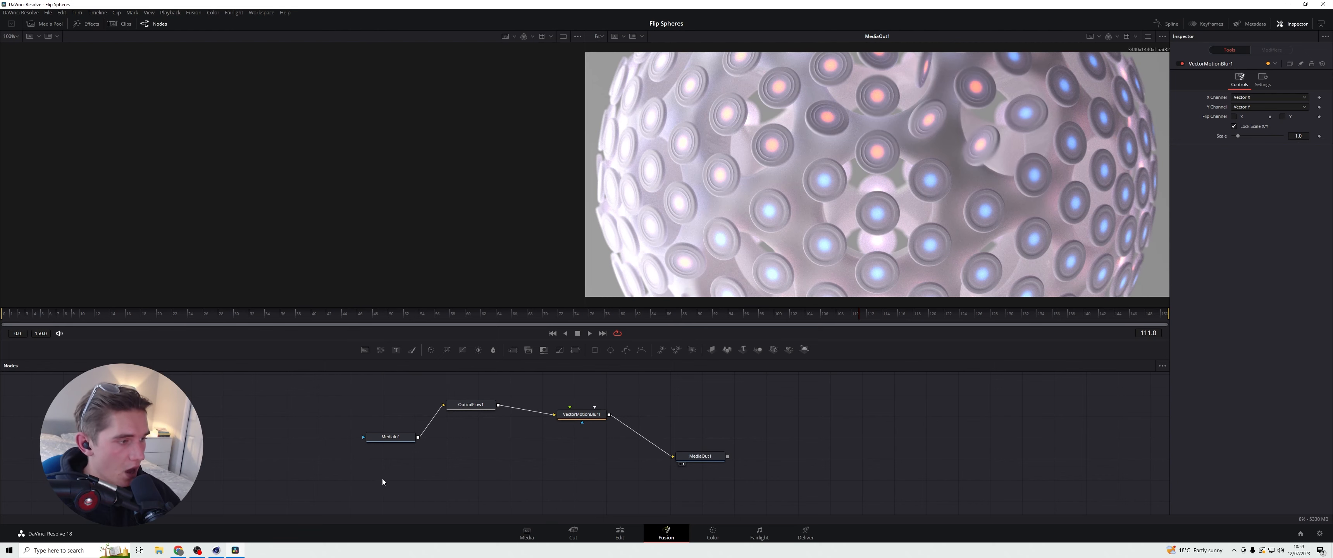
{"action": "left_click", "coordinate": [526, 533]}
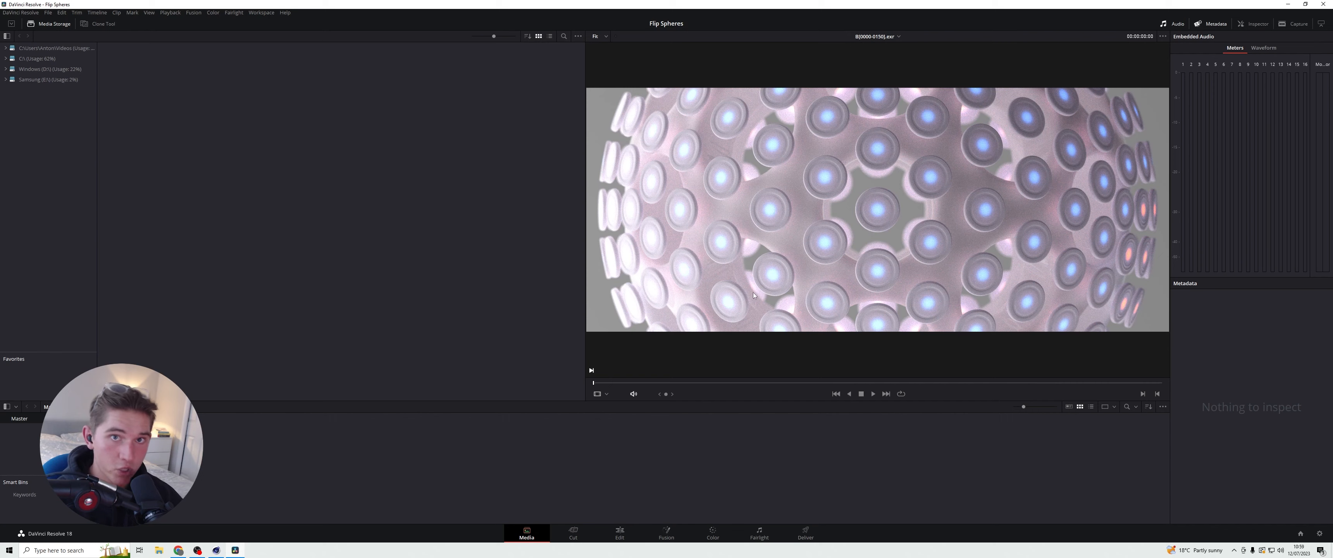
{"action": "left_click", "coordinate": [573, 533]}
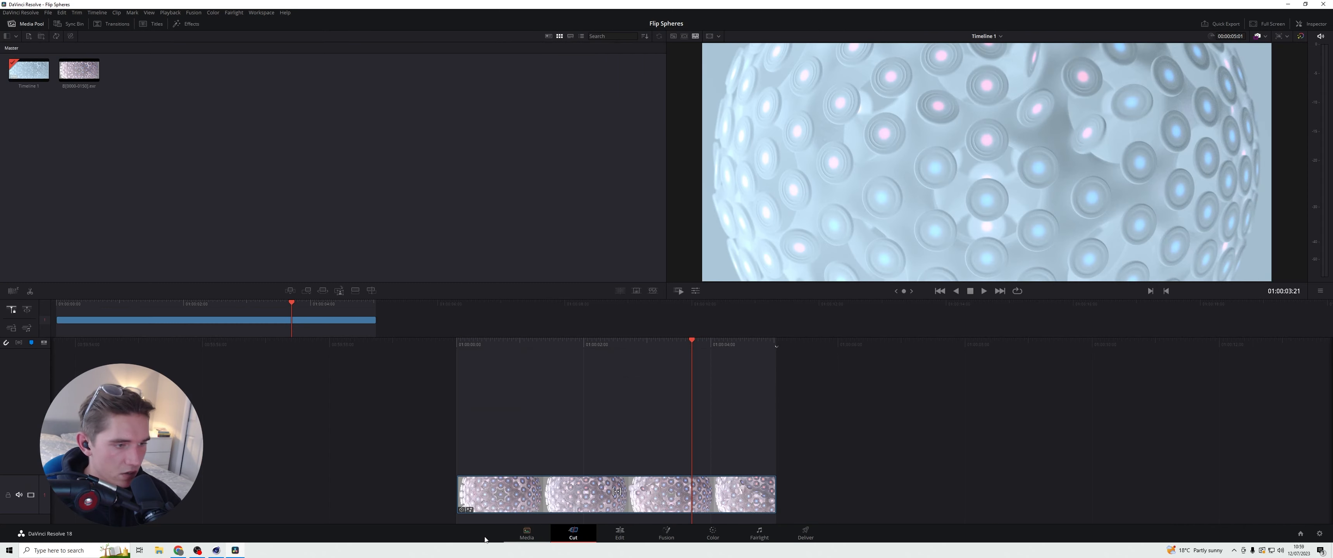
{"action": "left_click", "coordinate": [619, 533]}
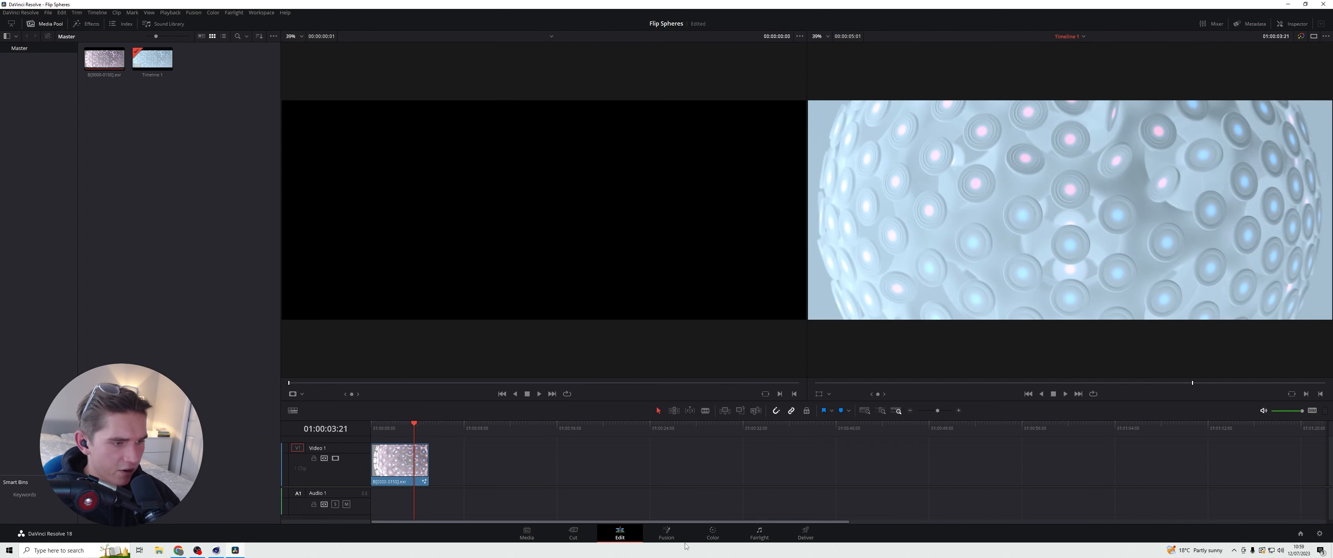
{"action": "left_click", "coordinate": [666, 533]}
{"action": "middle_click_drag", "start_coordinate": [598, 462], "coordinate": [640, 454]}
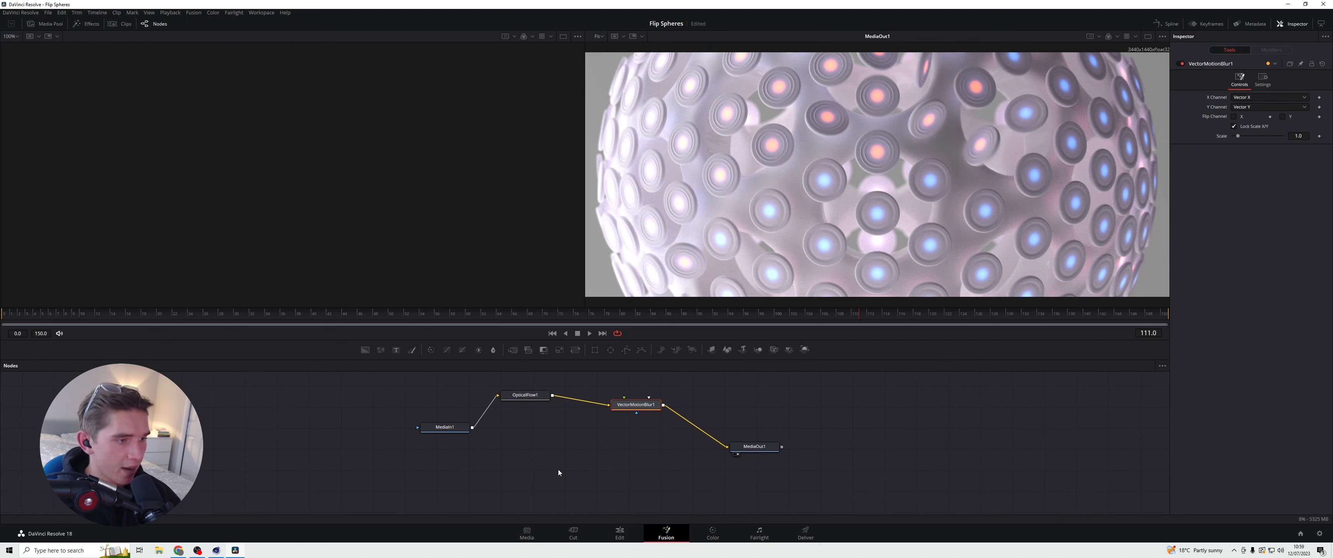
- Move the MediaIn1 node slightly away, check the OpticalFlow1 and VectorMotionBlur1 settings, and delete both of these nodes from the composition
{"action": "left_click", "coordinate": [558, 470]}
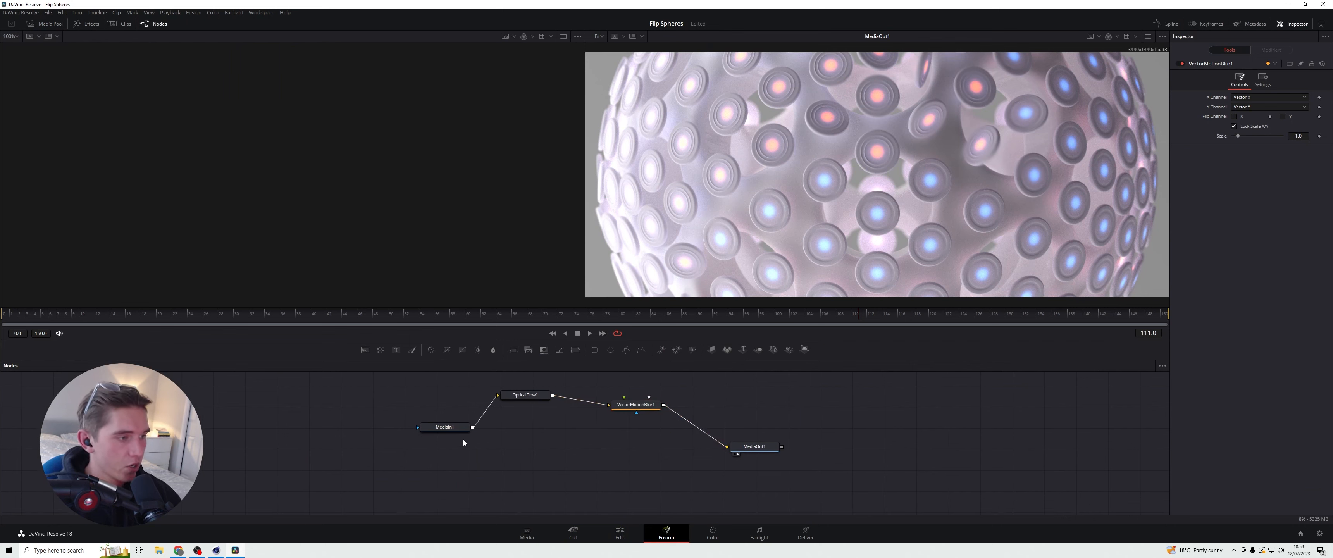
{"action": "left_click_drag", "start_coordinate": [448, 428], "coordinate": [429, 438]}
{"action": "left_click", "coordinate": [538, 398]}
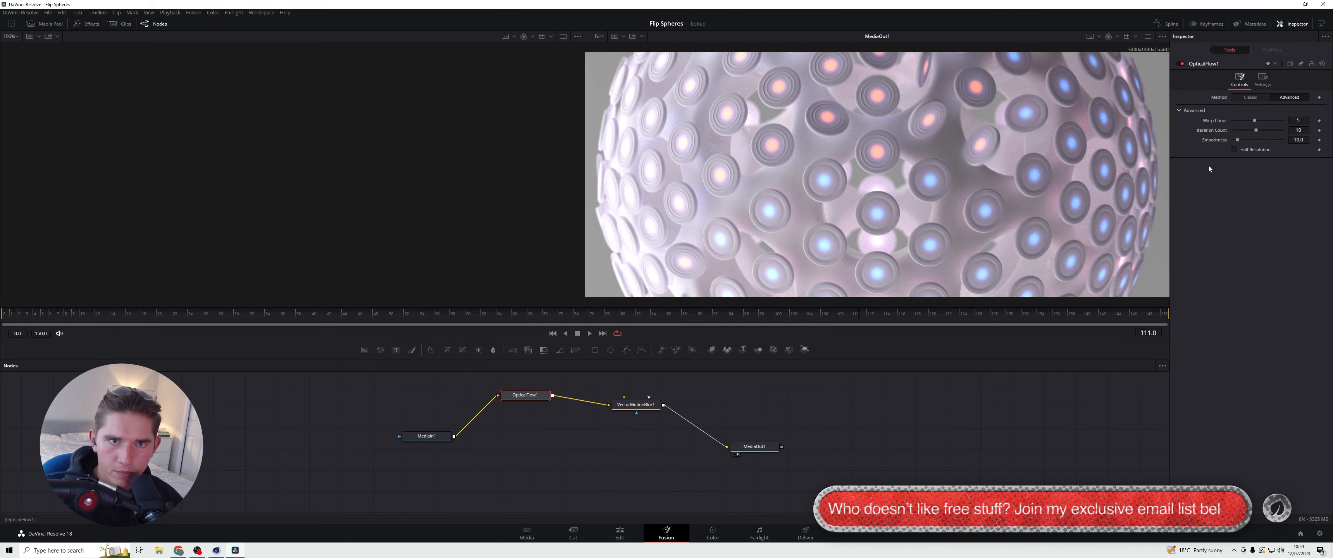
{"action": "left_click", "coordinate": [636, 404]}
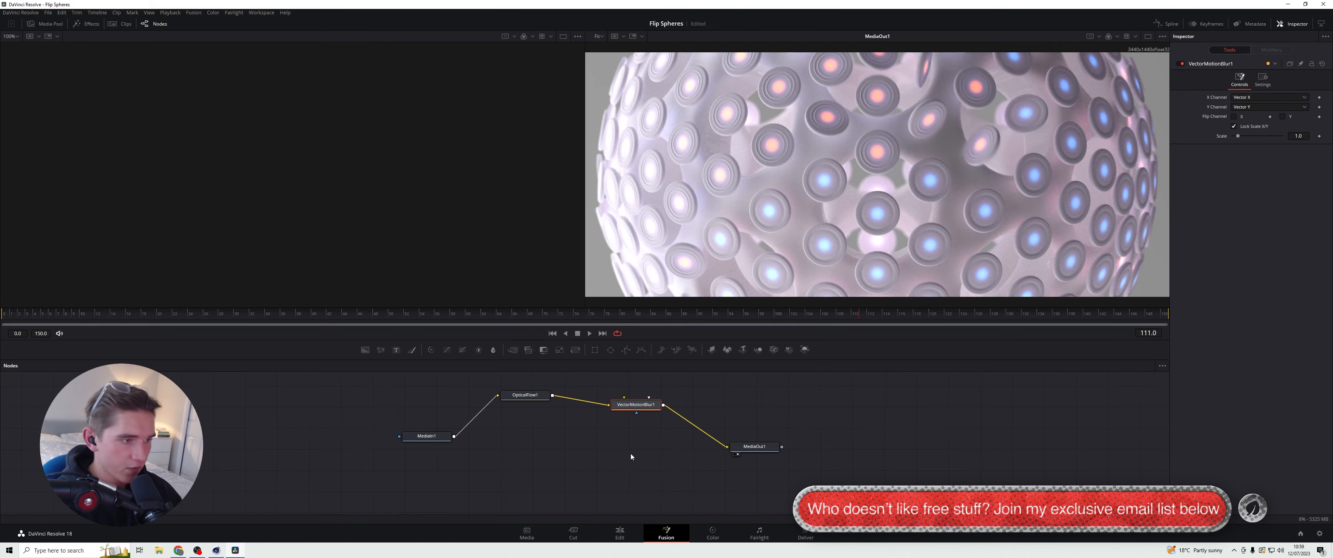
{"action": "left_click_drag", "start_coordinate": [509, 422], "coordinate": [644, 396]}
{"action": "key", "text": "Delete"}
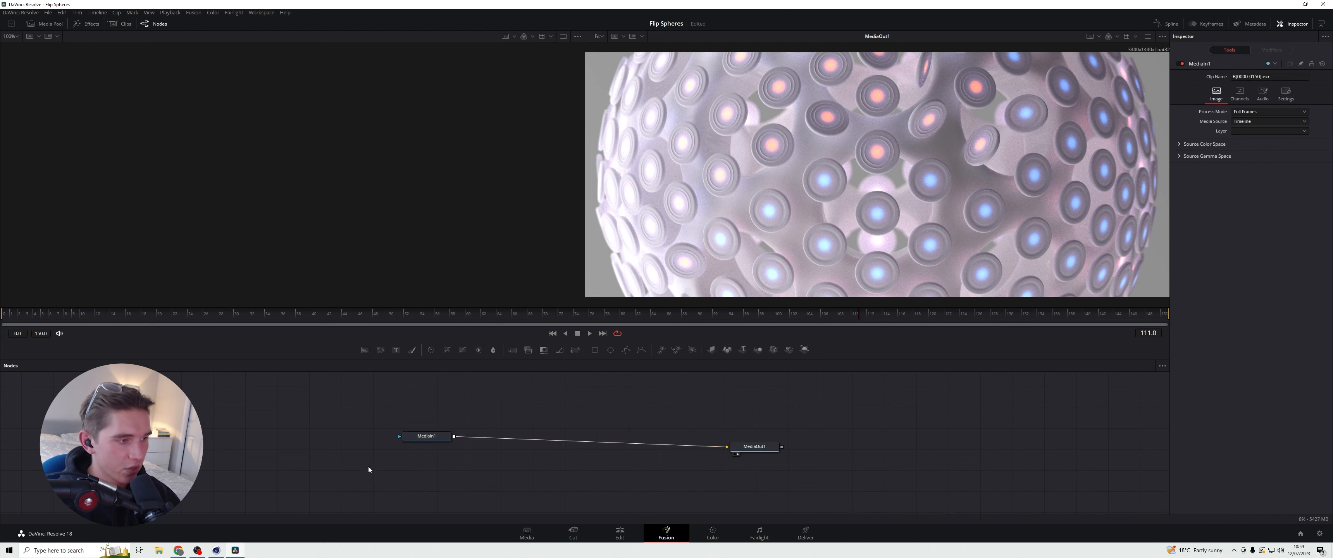